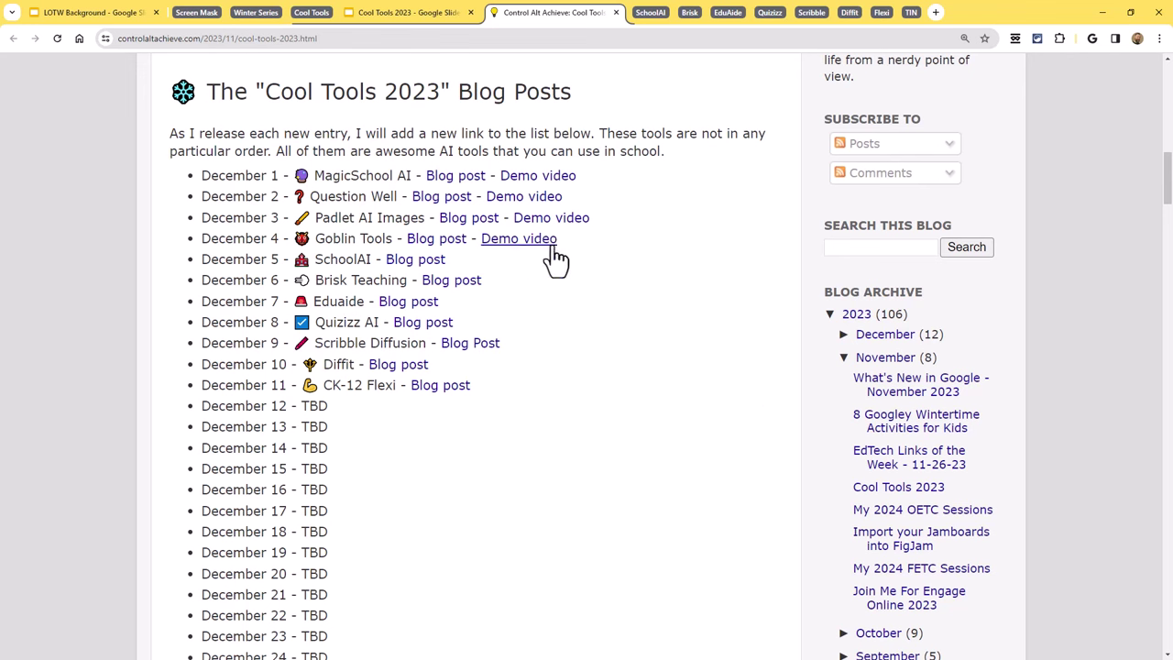
# Go through the December 1 to 4 tools in the Cool Tools 2023 blog post list, from MagicSchool AI to Goblin Tools
pyautogui.moveTo(568, 252); pyautogui.dragTo(200, 176)
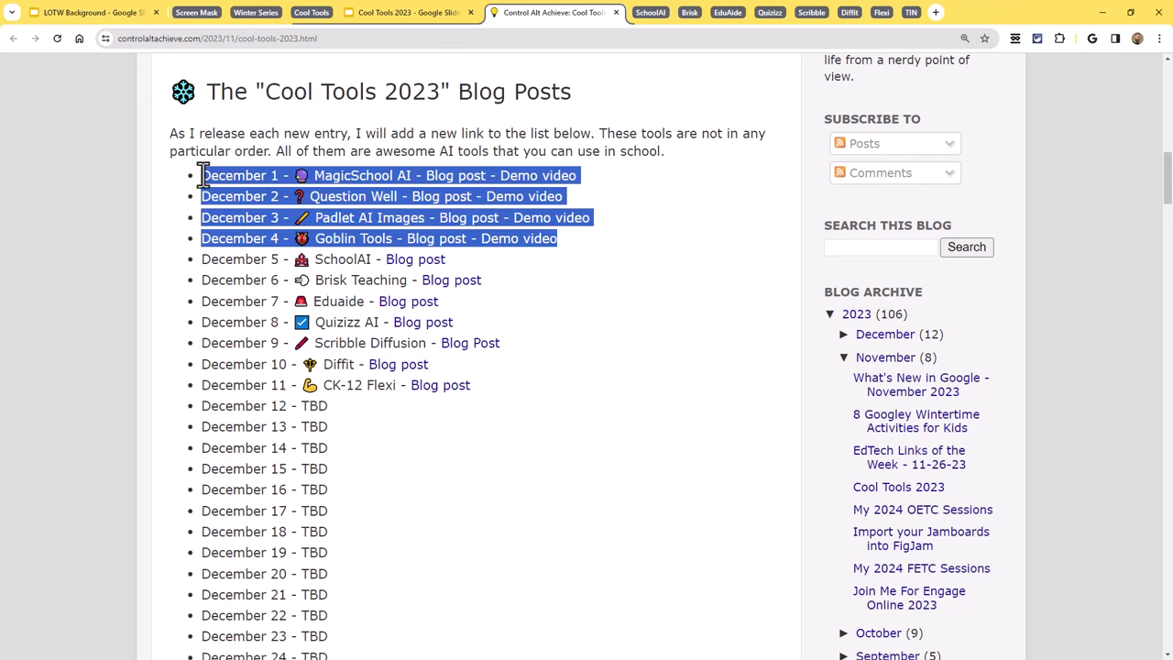
pyautogui.click(347, 181)
pyautogui.moveTo(346, 181); pyautogui.dragTo(393, 220)
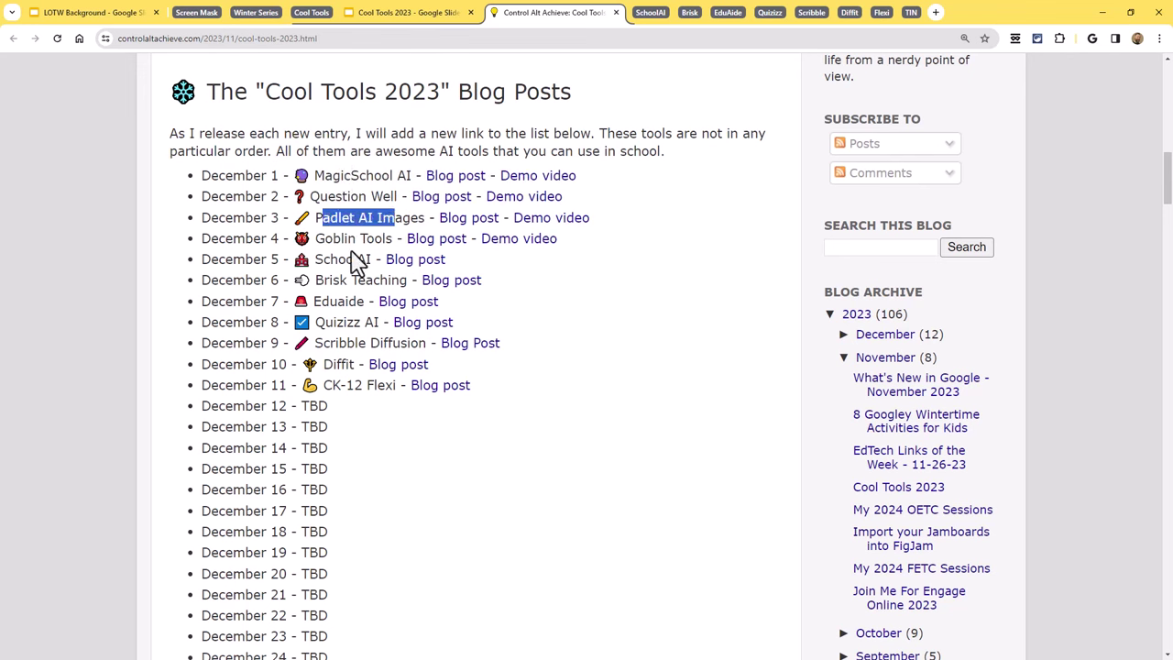
pyautogui.click(325, 240)
pyautogui.moveTo(326, 241); pyautogui.dragTo(381, 240)
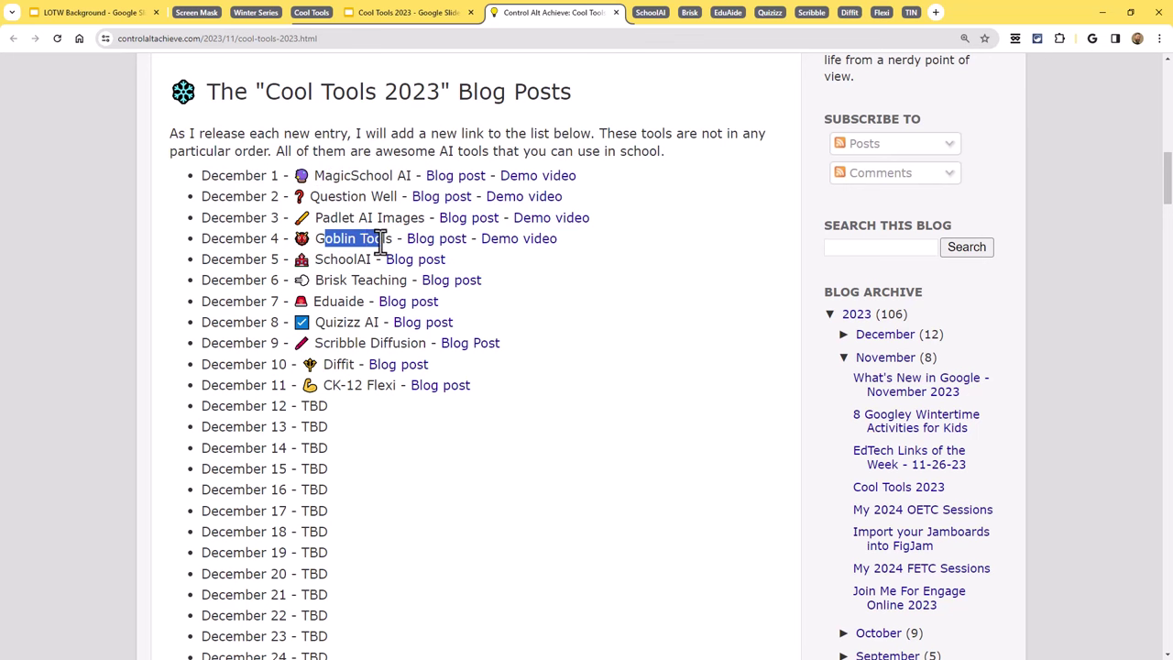
pyautogui.click(381, 240)
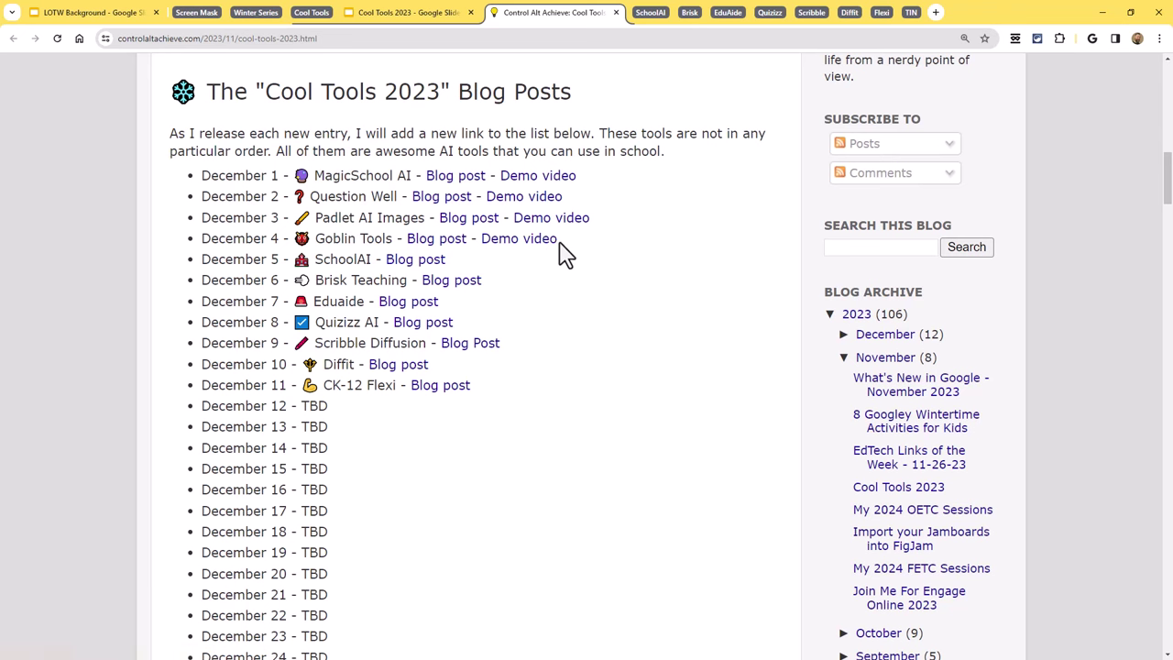
# Go through the December 5 to 11 tools in the Cool Tools 2023 blog post list, from SchoolAI to CK-12 Flexi
pyautogui.moveTo(504, 389); pyautogui.dragTo(198, 262)
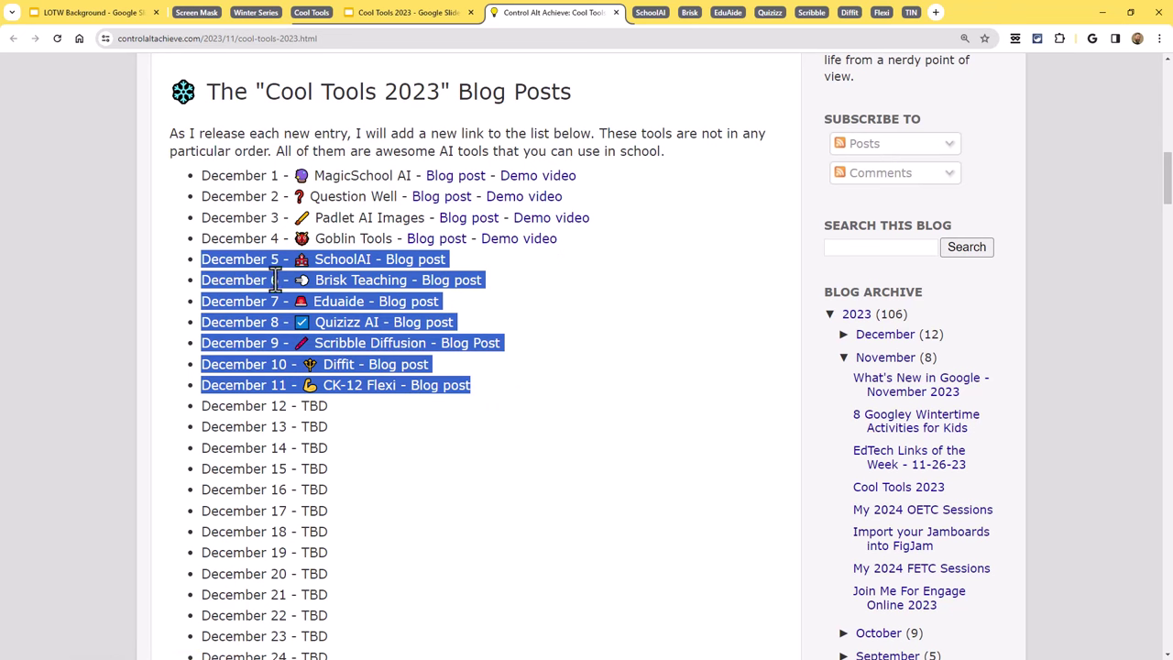
pyautogui.click(350, 264)
pyautogui.moveTo(320, 264); pyautogui.dragTo(375, 286)
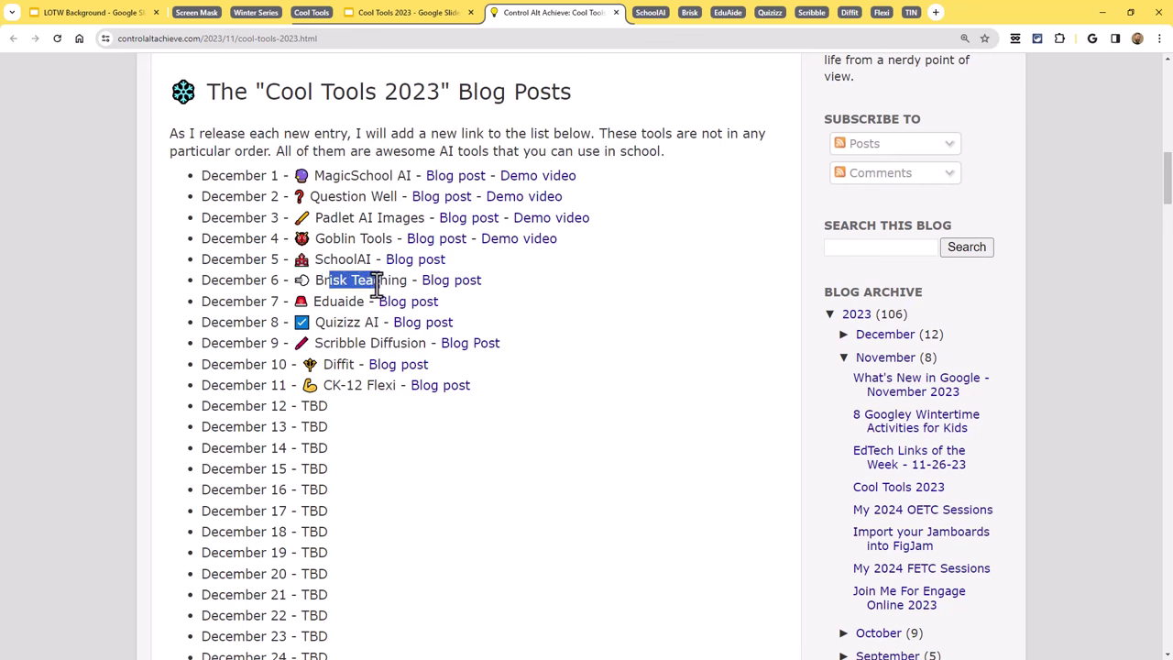
pyautogui.click(329, 308)
pyautogui.moveTo(332, 322)
pyautogui.mouseDown()
pyautogui.moveTo(371, 327)
pyautogui.moveTo(348, 344)
pyautogui.moveTo(395, 346)
pyautogui.mouseUp()
pyautogui.moveTo(333, 365); pyautogui.dragTo(394, 394)
pyautogui.click(375, 388)
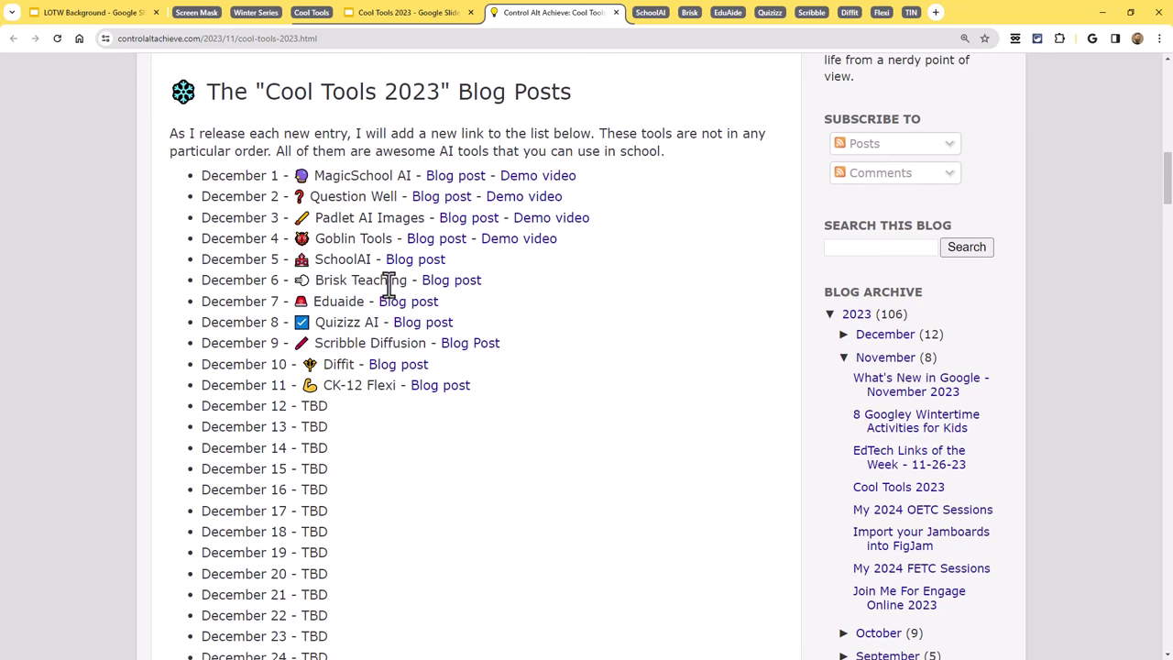
# Collapse the Cool Tools tab group, expand the SchoolAI group, and bring up its School AI slides
pyautogui.click(316, 15)
pyautogui.click(359, 15)
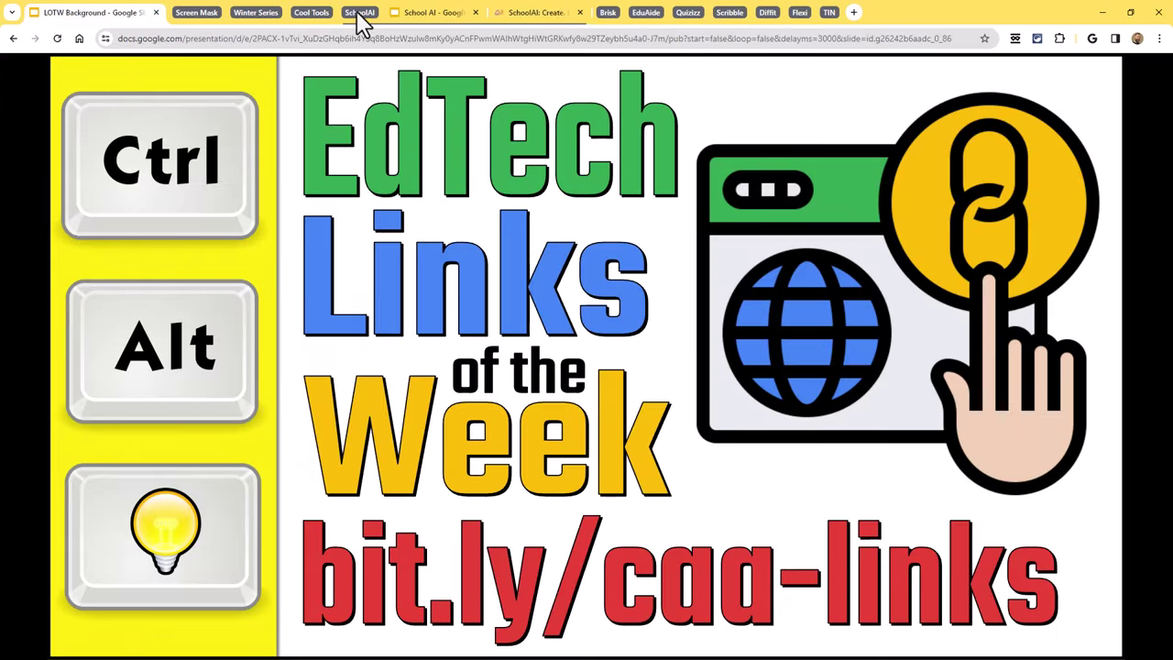
pyautogui.click(433, 13)
pyautogui.click(542, 256)
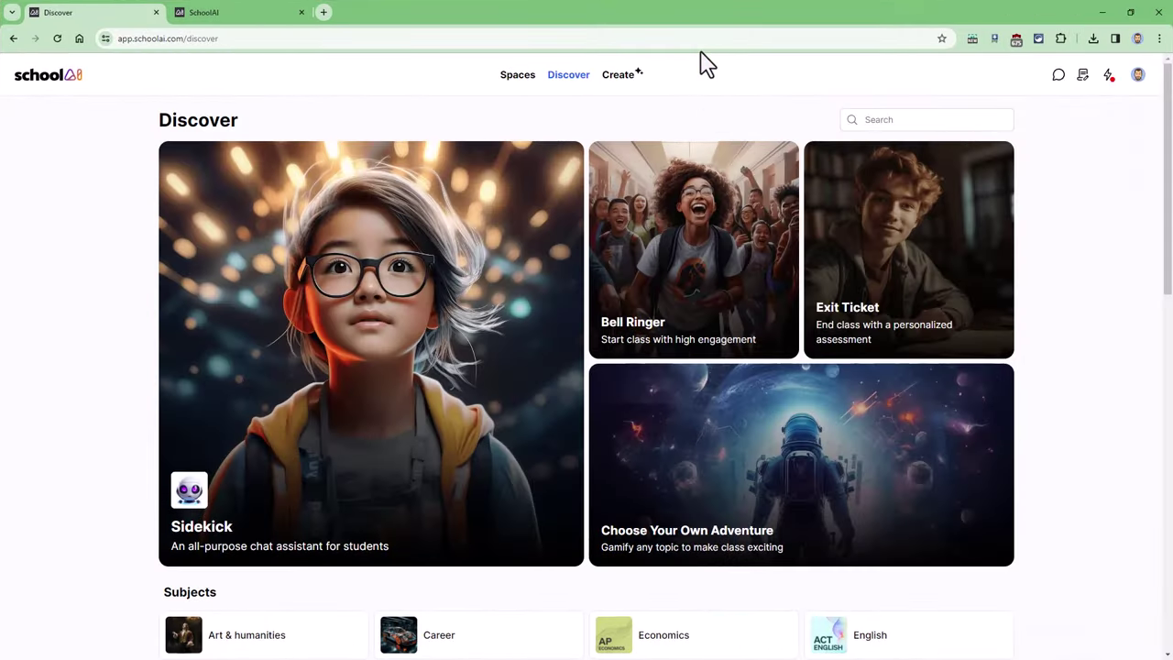
# Look over the Space Sessions list on the Spaces page and return to the Featured Experiences on Discover
pyautogui.click(519, 81)
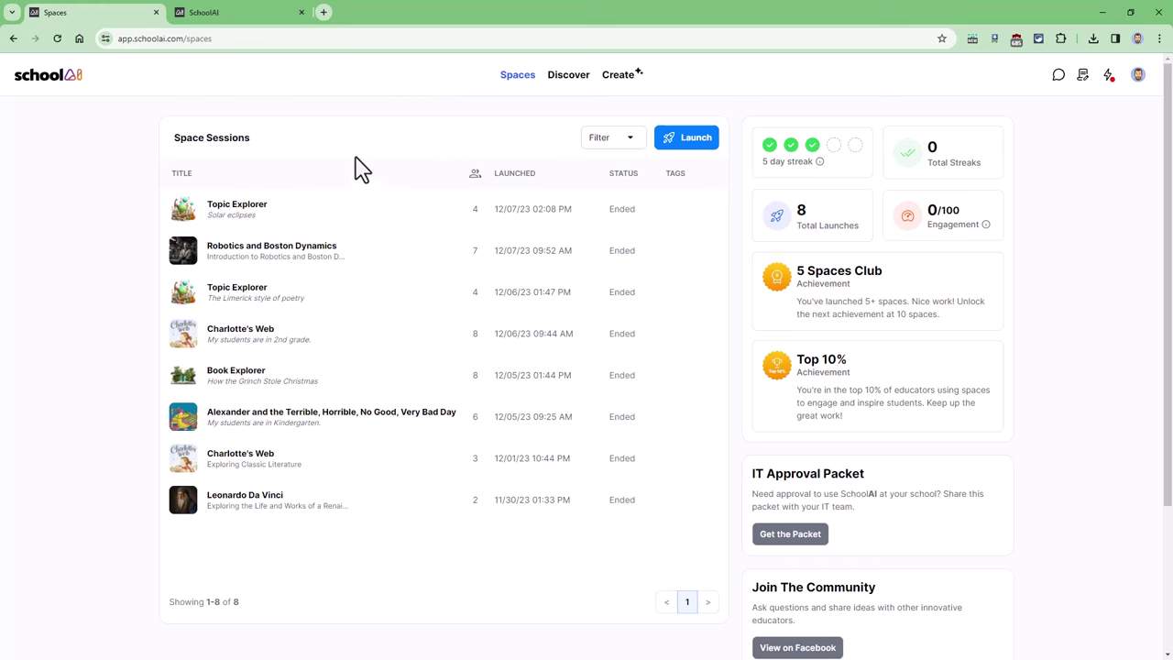
pyautogui.click(568, 77)
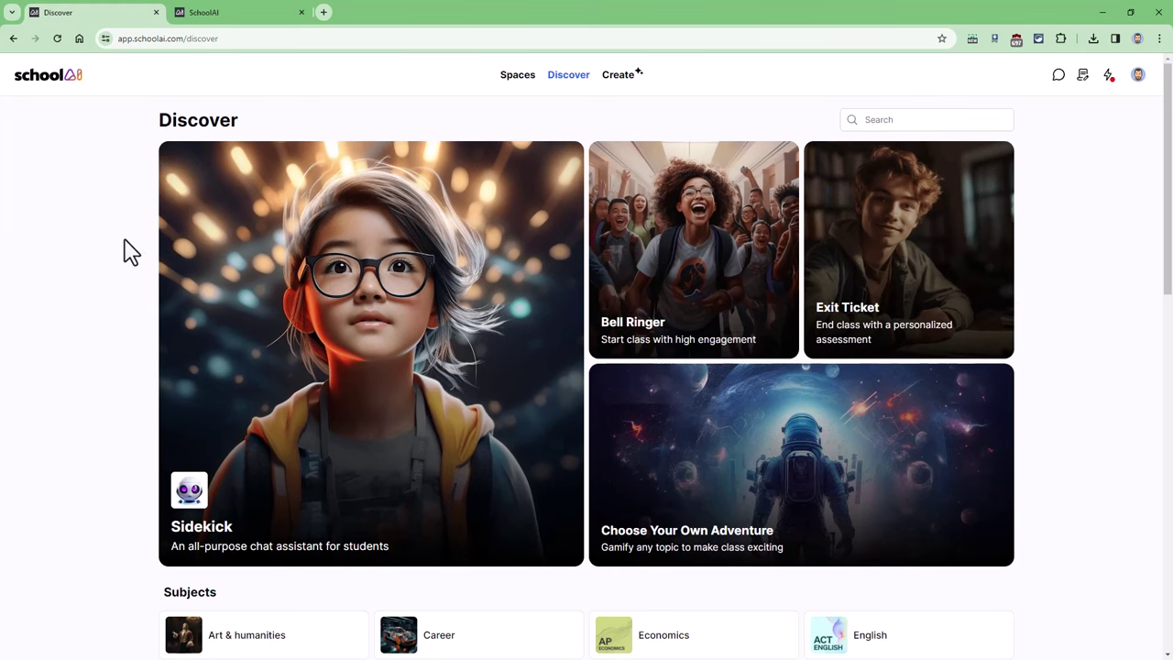
pyautogui.scroll(-7, 129, 252)
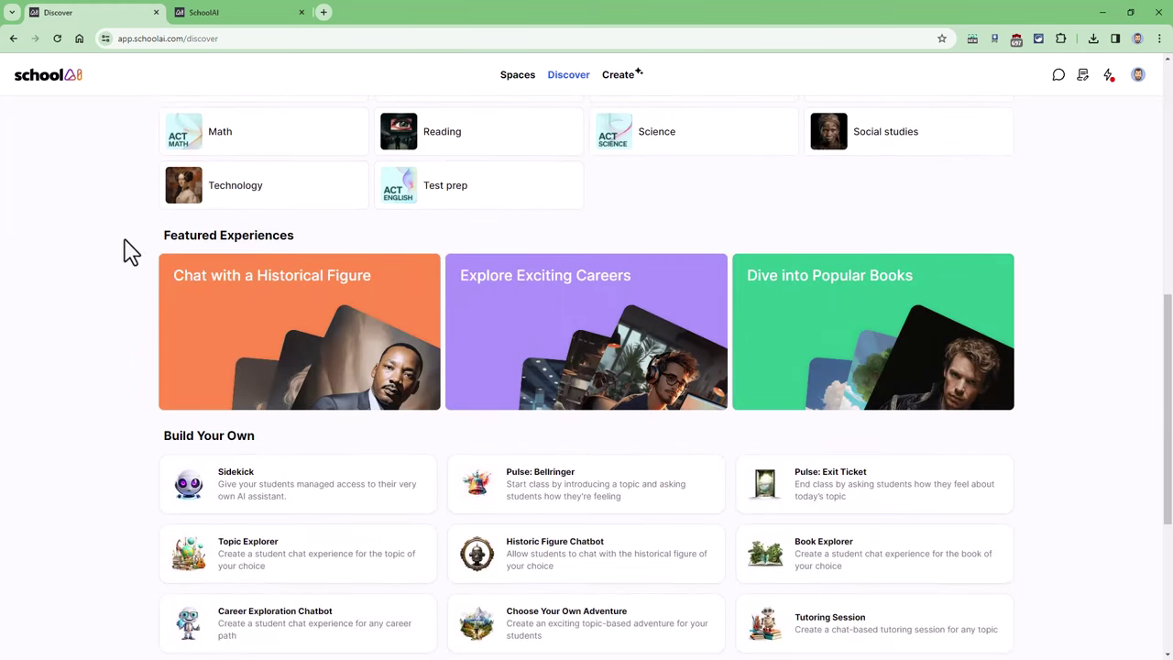
pyautogui.scroll(-1, 128, 252)
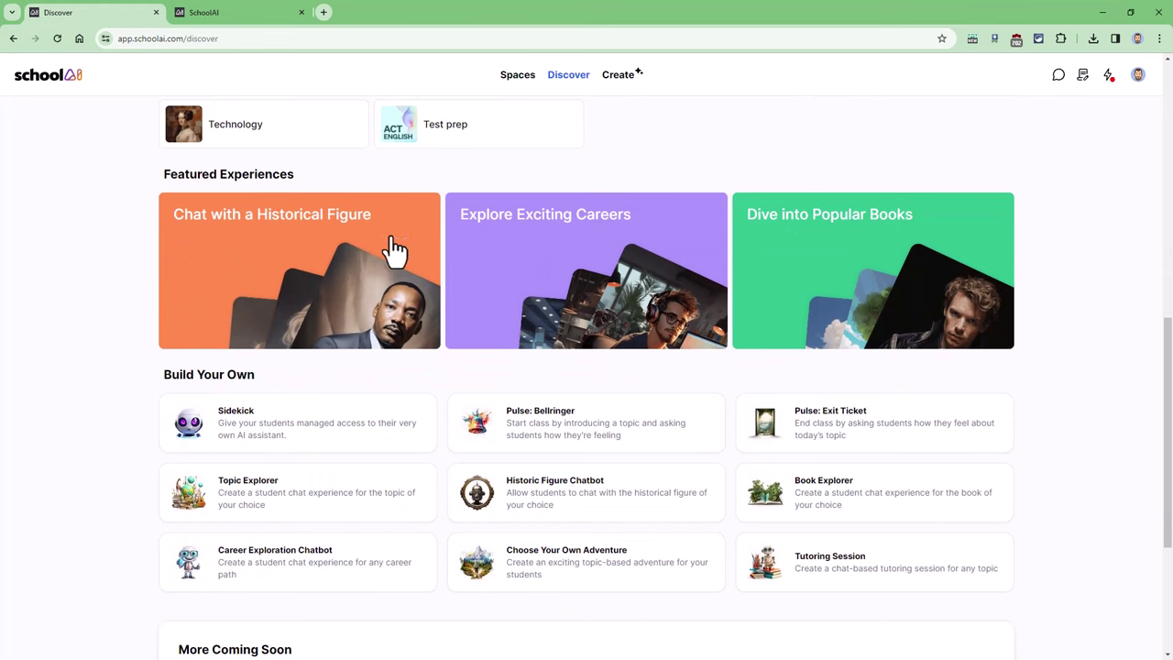
# Open Chat with a Historical Figure and browse the full collection of historic figures
pyautogui.click(283, 309)
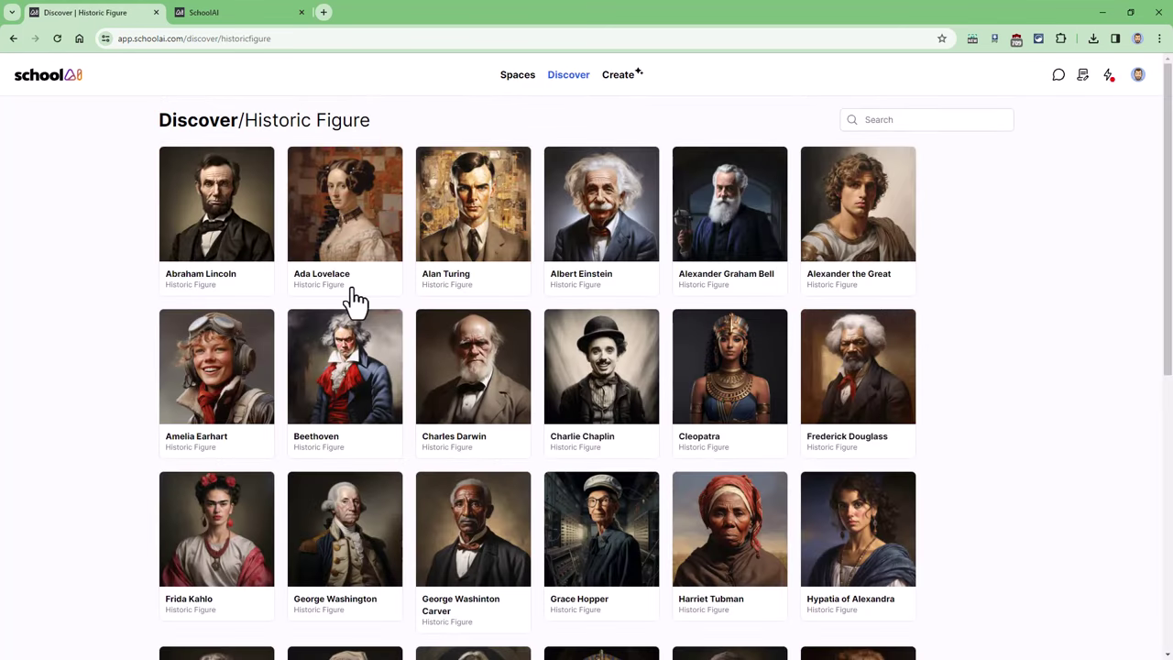
pyautogui.scroll(-2, 356, 301)
pyautogui.scroll(-3, 356, 300)
pyautogui.scroll(5, 356, 300)
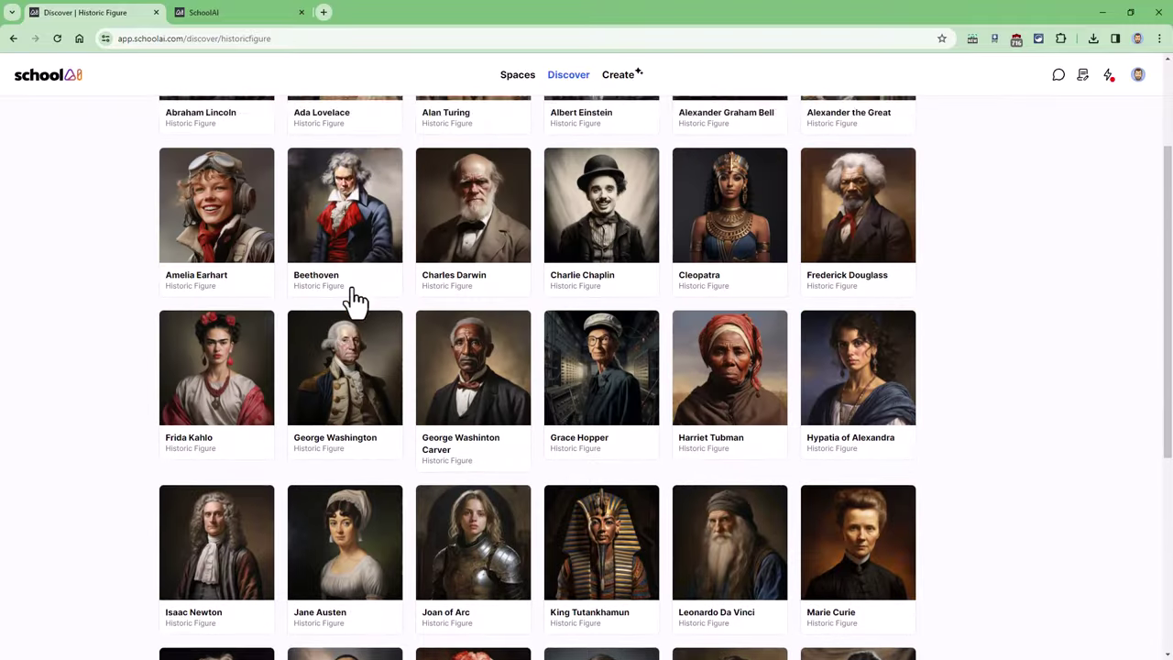
pyautogui.scroll(-1, 219, 280)
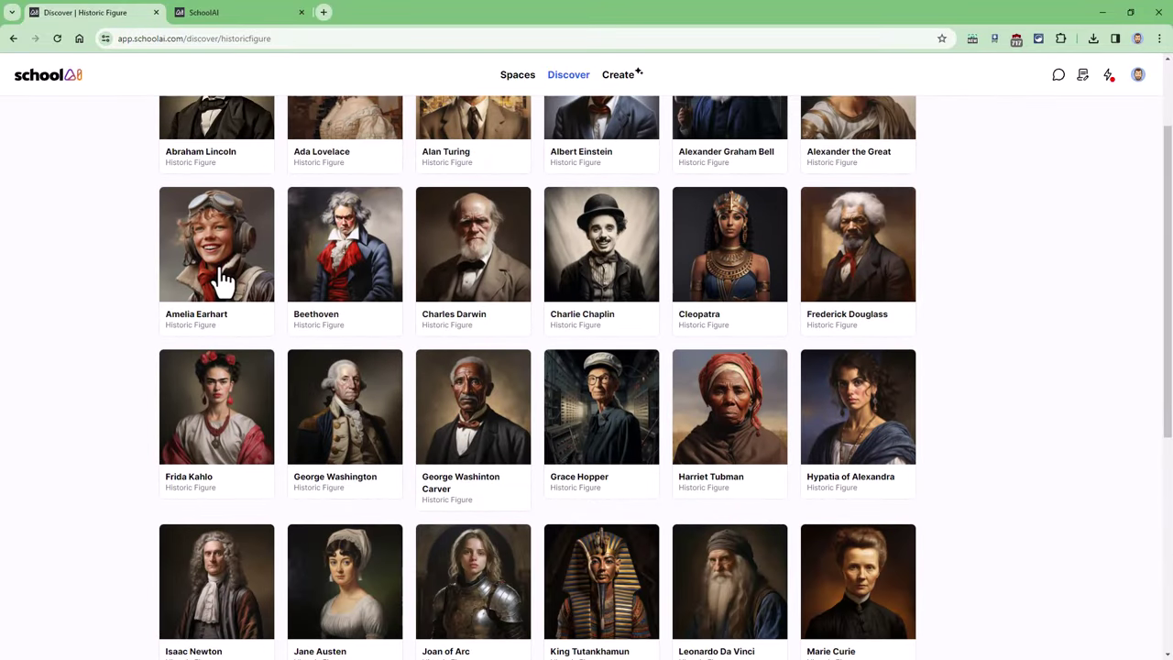
pyautogui.scroll(-1, 737, 287)
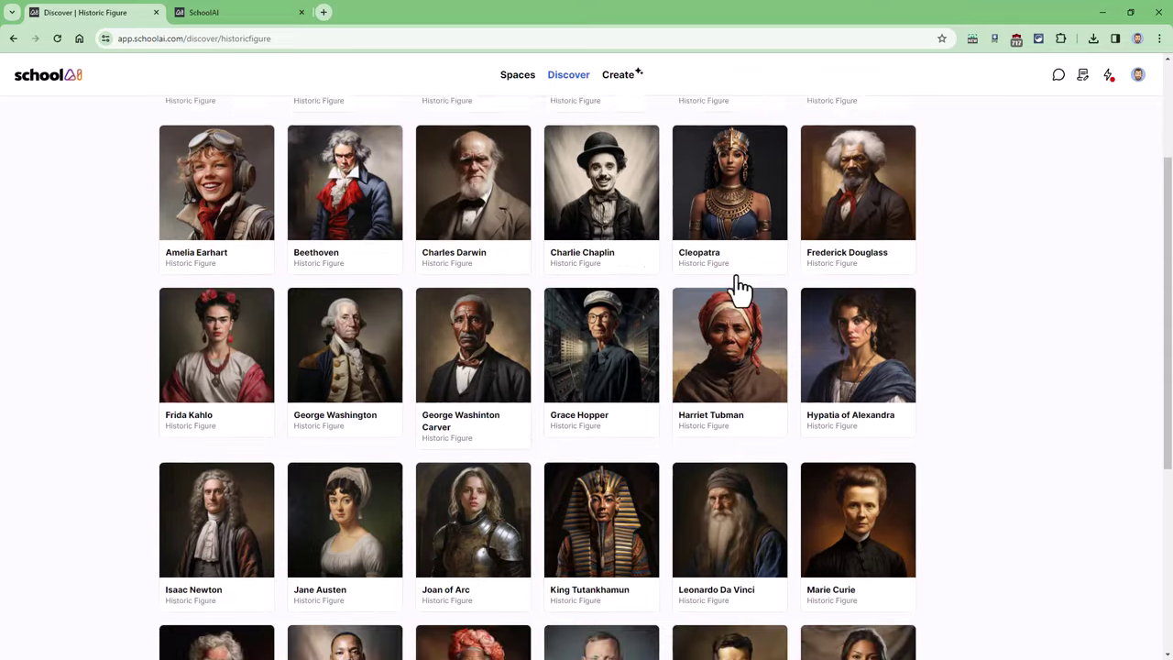
pyautogui.scroll(-1, 802, 355)
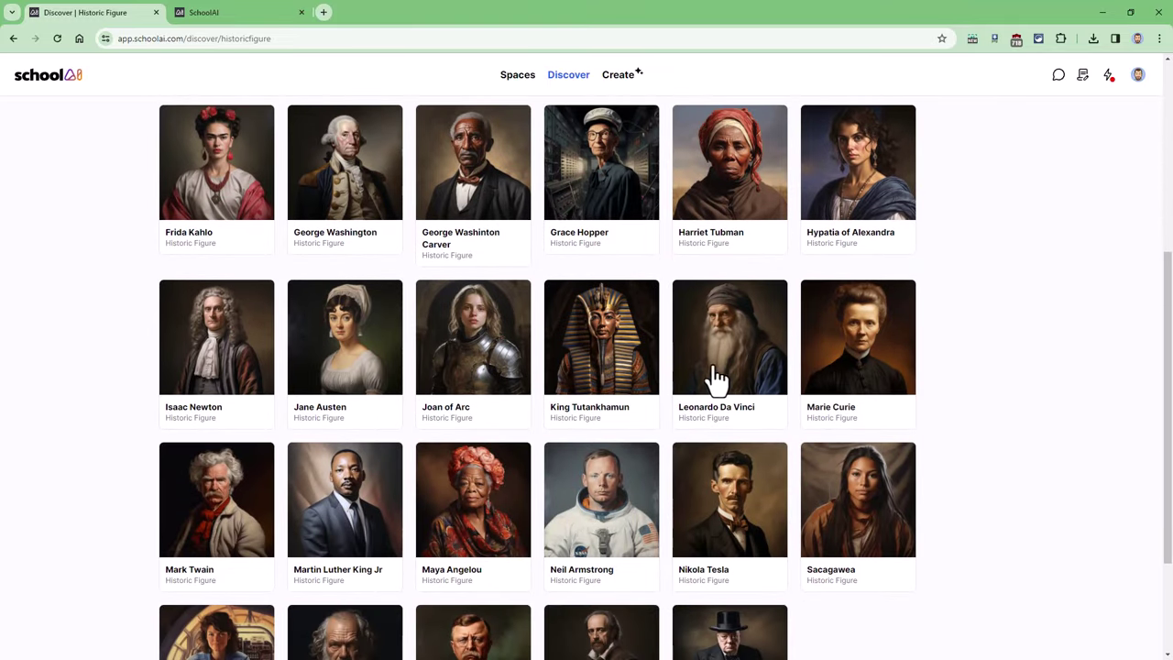
pyautogui.scroll(-1, 702, 375)
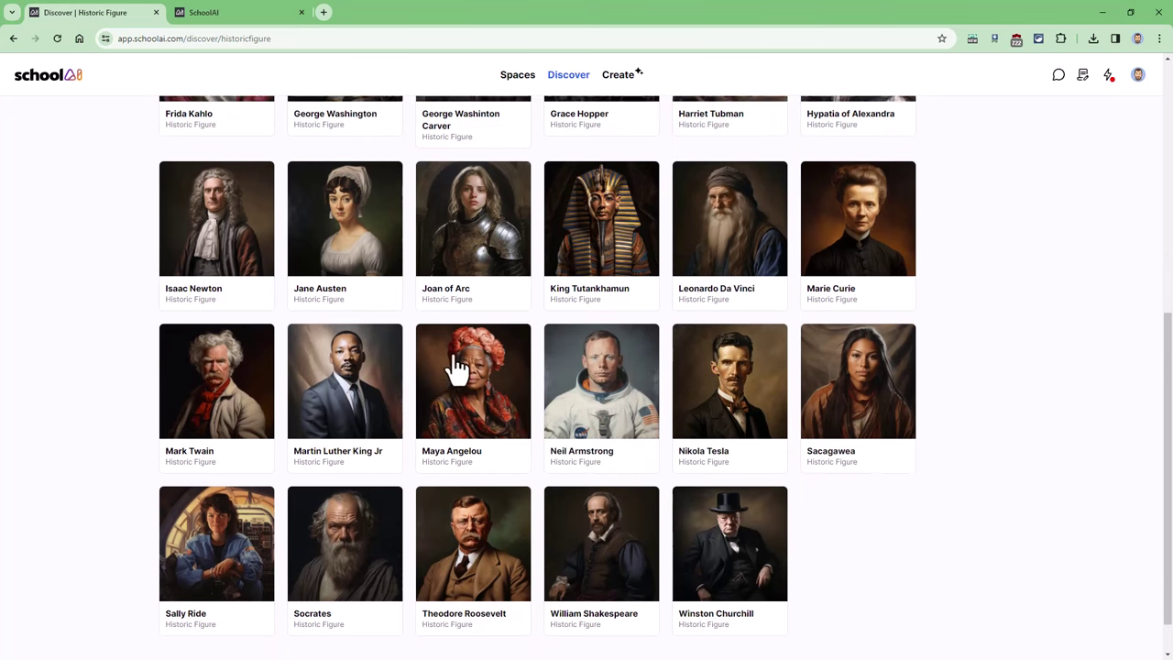
pyautogui.scroll(4, 427, 366)
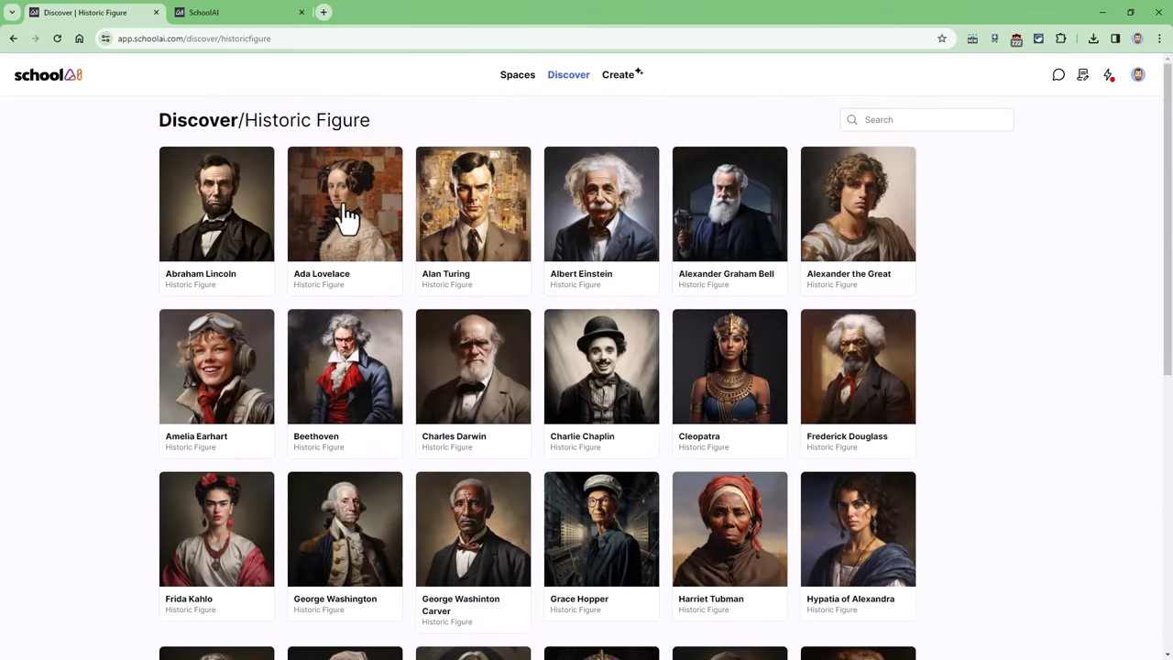
# Return to Discover and view the Explore Exciting Careers collection
pyautogui.click(566, 77)
pyautogui.scroll(-2, 642, 384)
pyautogui.scroll(-4, 637, 414)
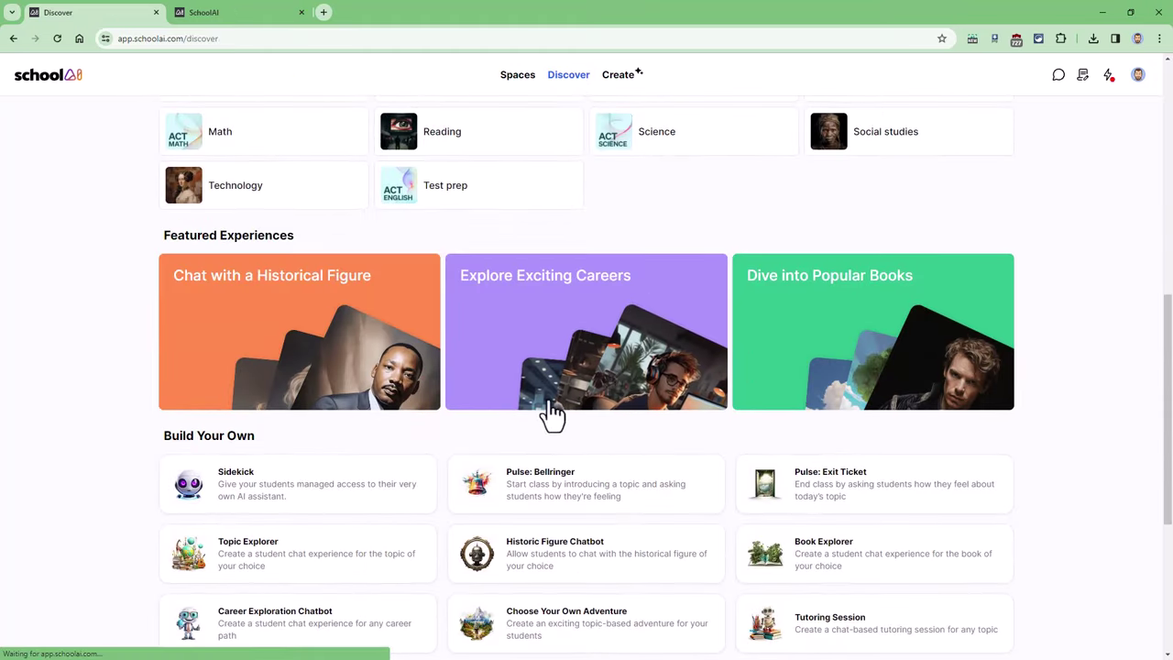
pyautogui.click(527, 339)
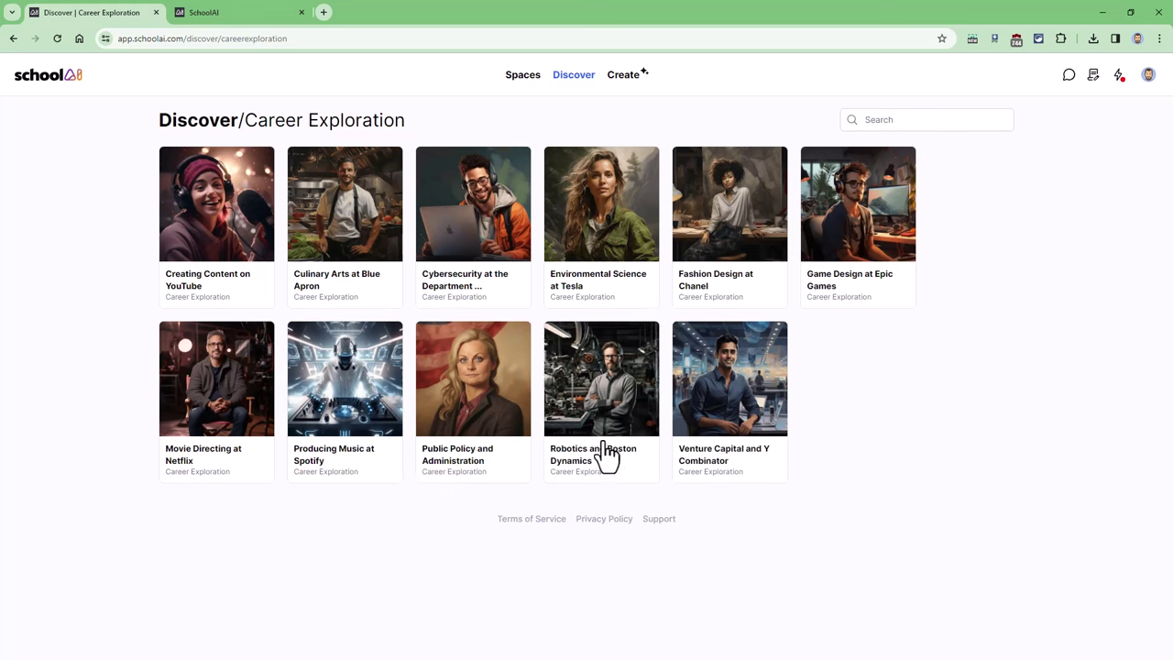
# Go back to Discover, open Dive into Popular Books, and browse the full Book Explorer collection
pyautogui.click(573, 77)
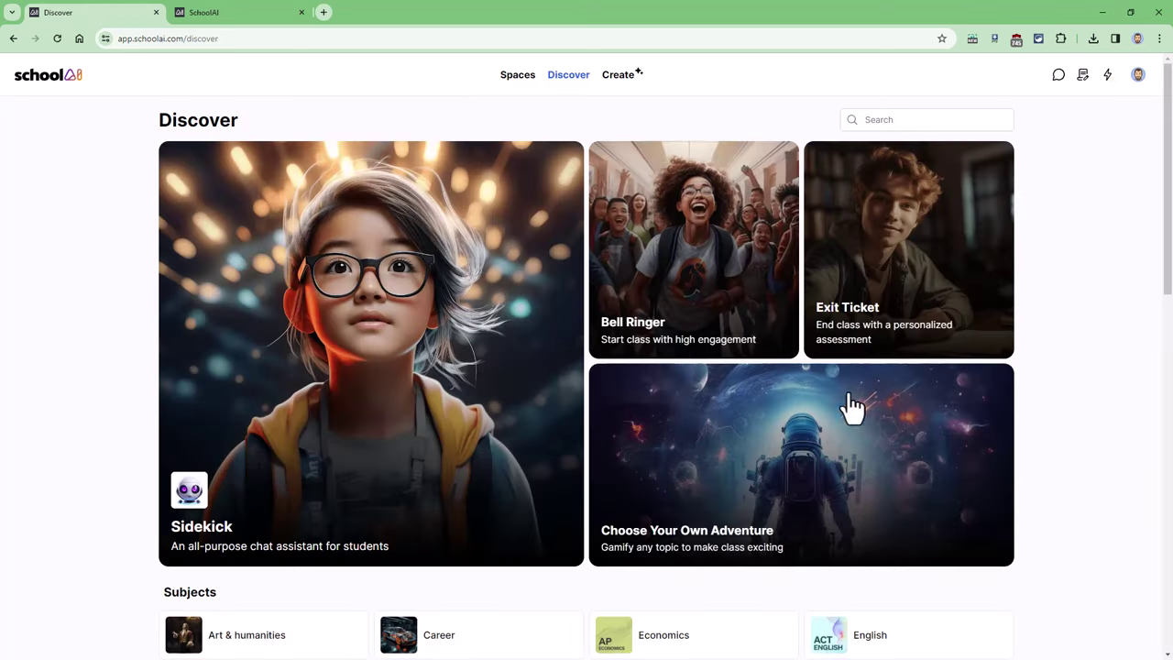
pyautogui.scroll(-7, 857, 417)
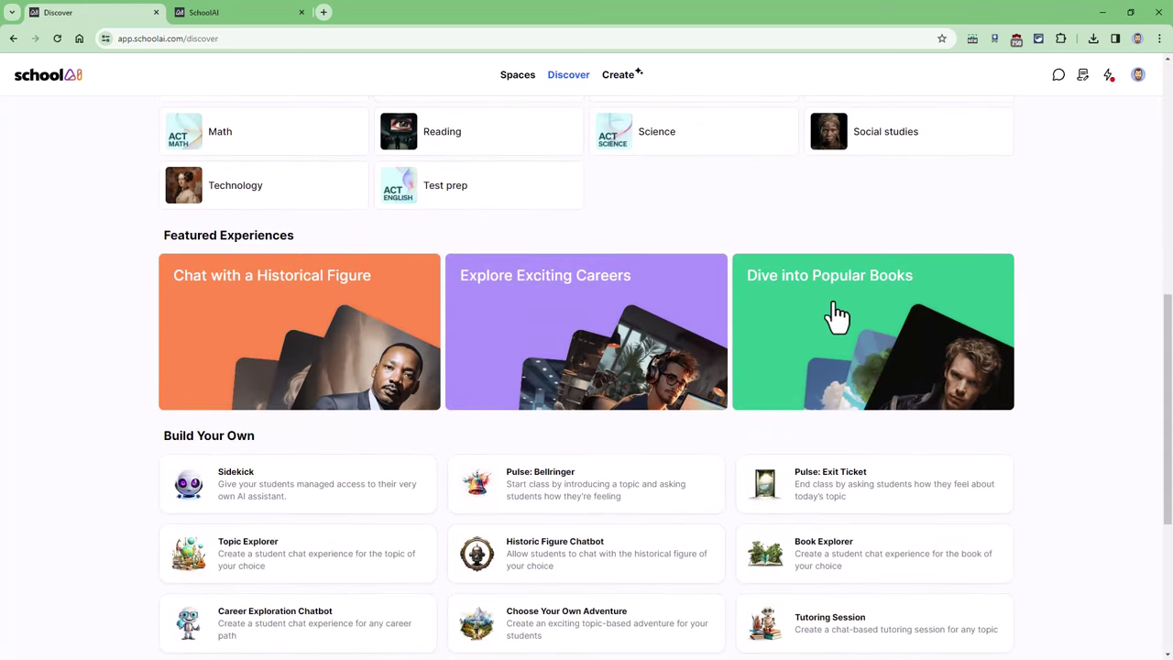
pyautogui.click(820, 322)
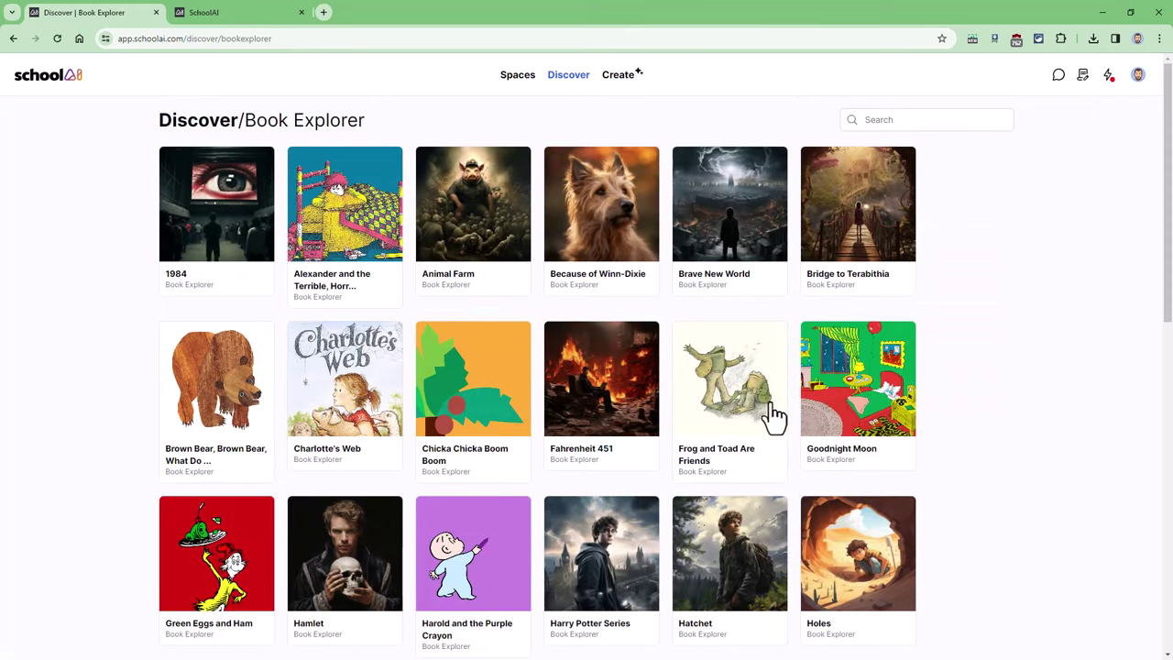
pyautogui.scroll(-8, 426, 316)
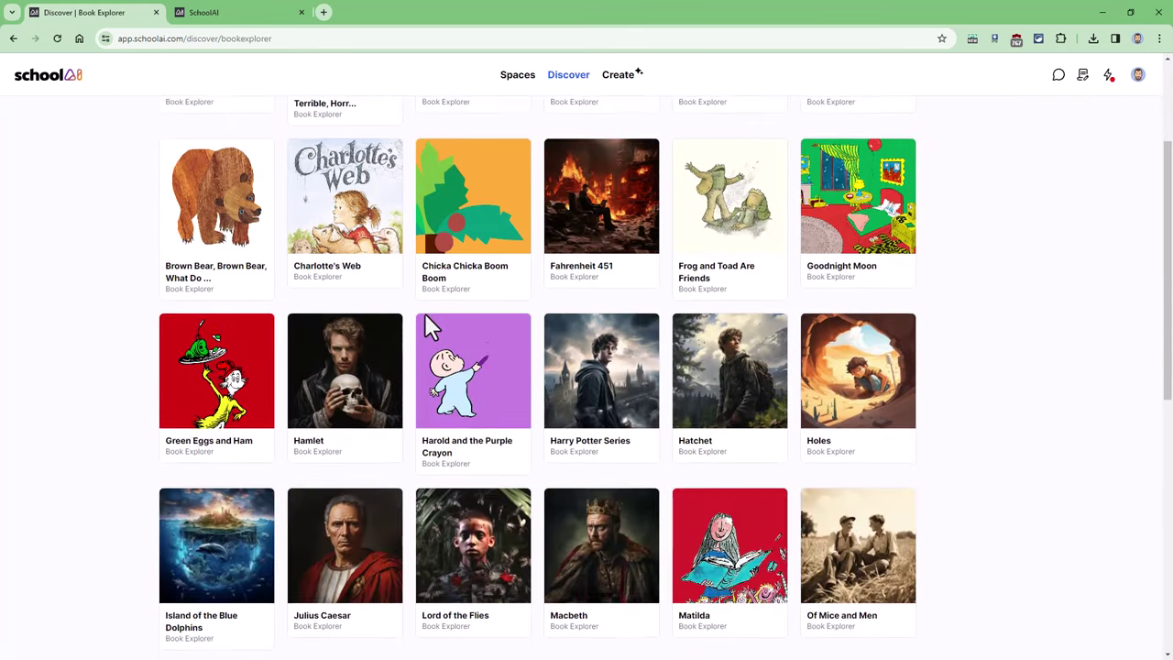
pyautogui.scroll(-1, 423, 311)
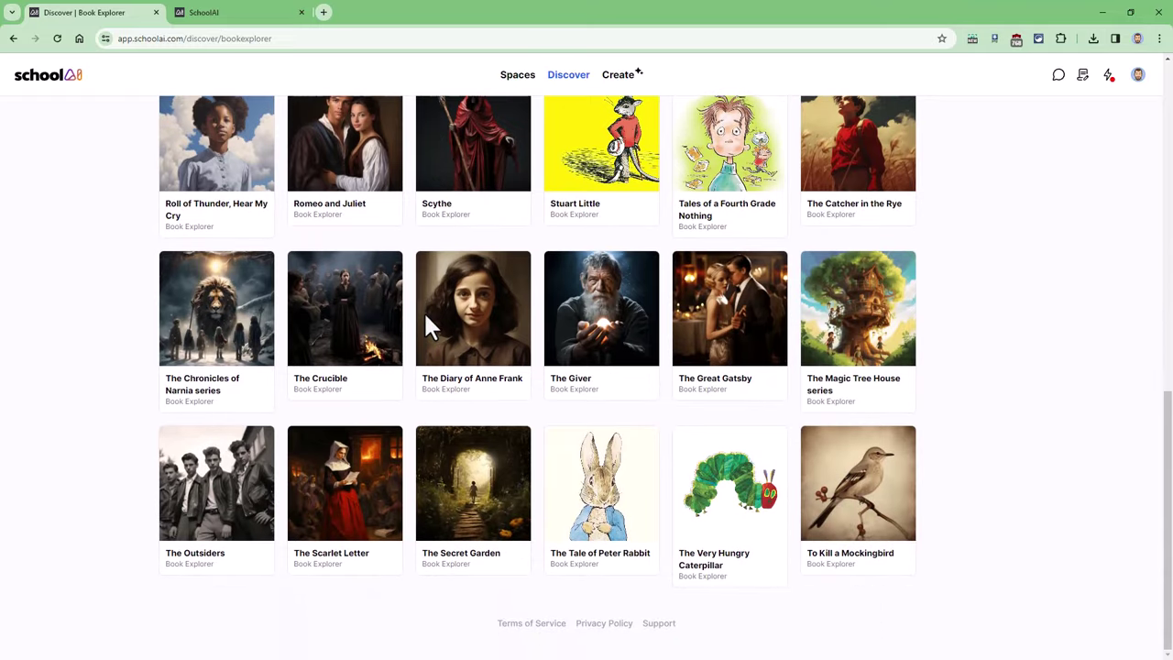
pyautogui.scroll(10, 434, 327)
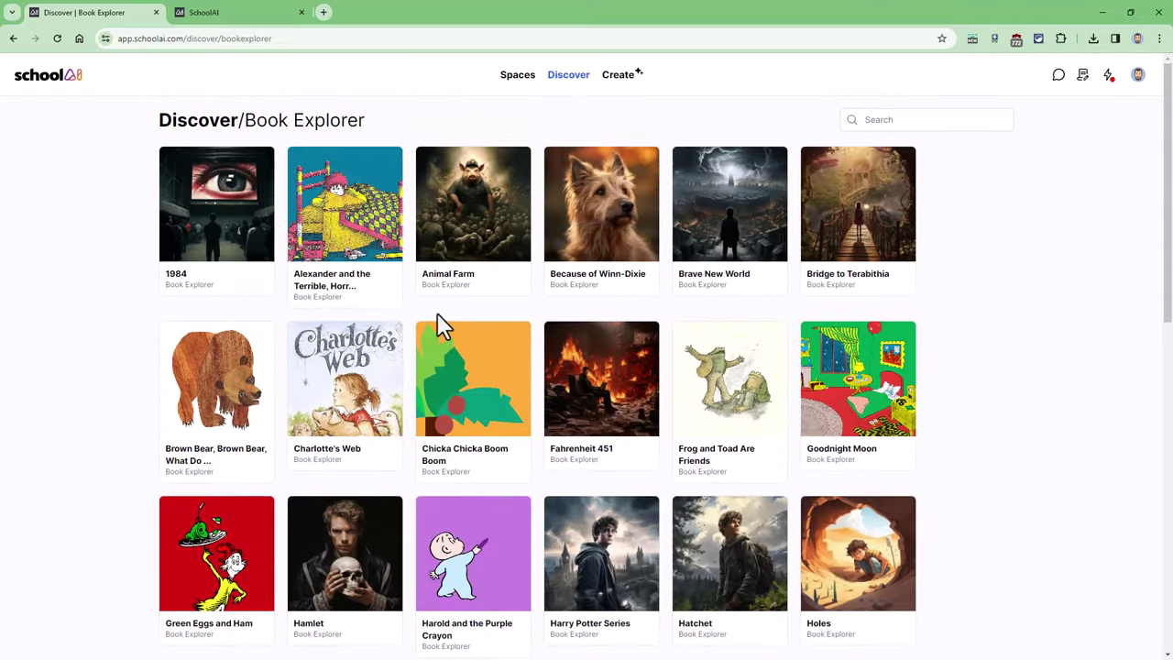
# Return to Discover and review the Build Your Own space templates
pyautogui.click(579, 83)
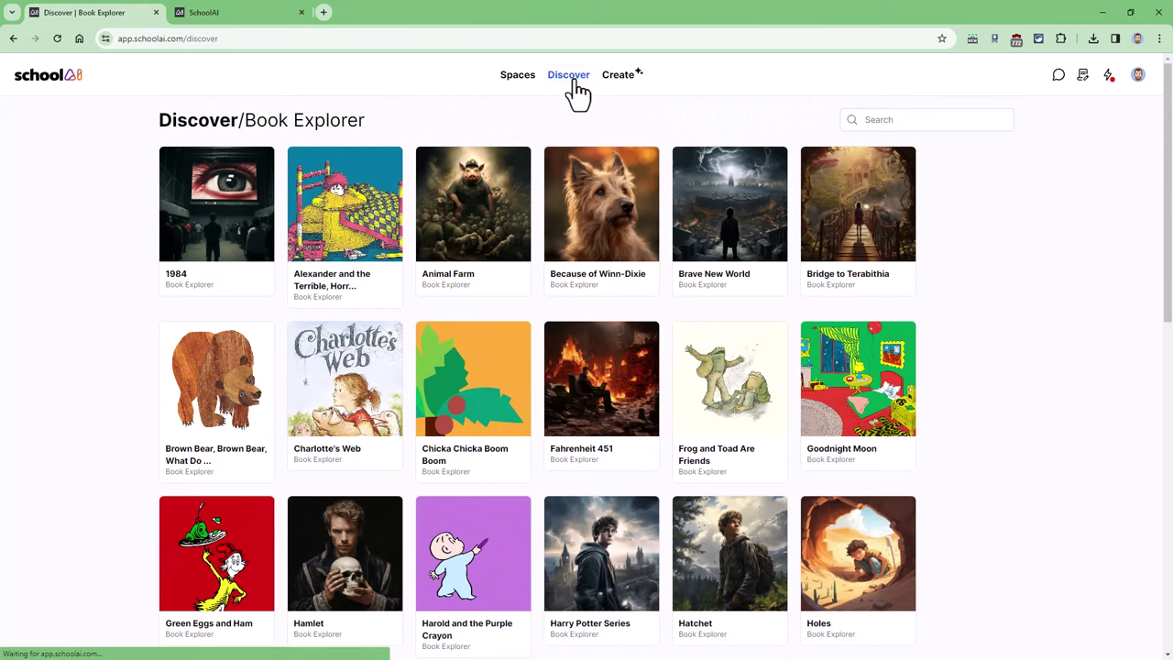
pyautogui.scroll(-5, 364, 505)
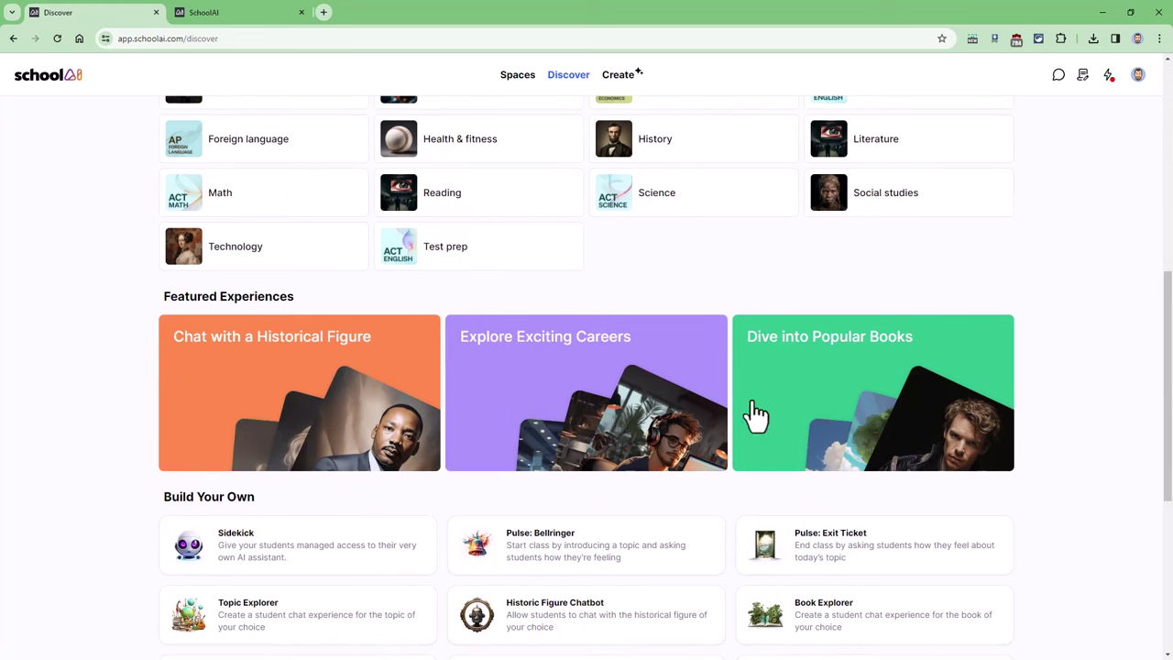
pyautogui.scroll(-2, 927, 388)
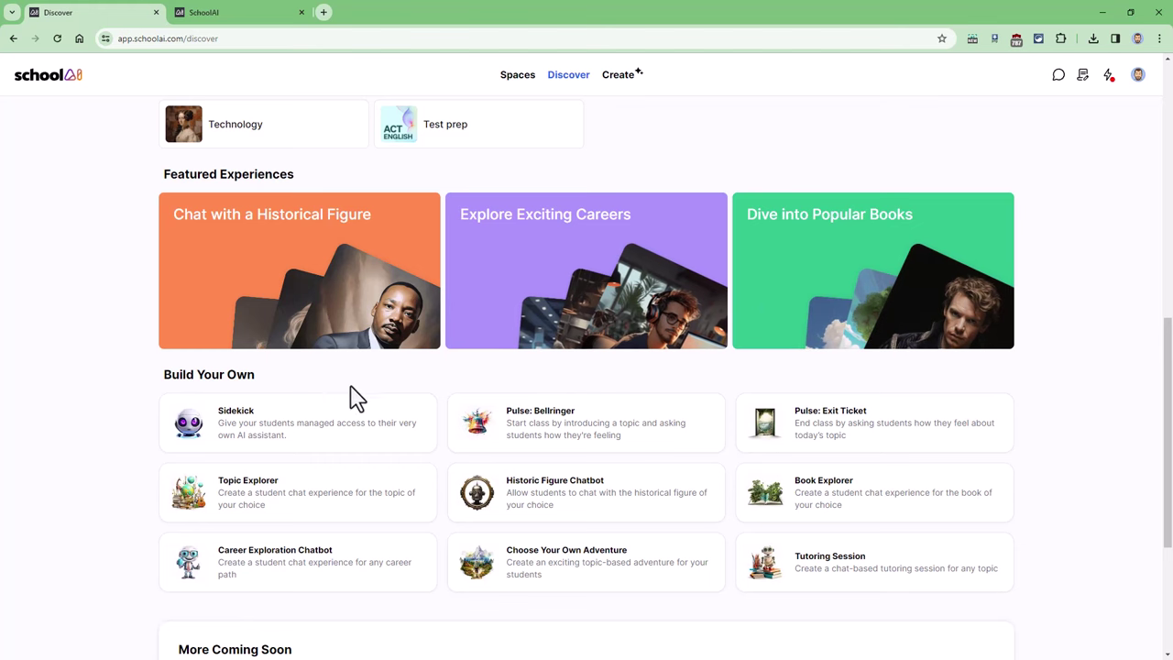
pyautogui.scroll(-1, 303, 399)
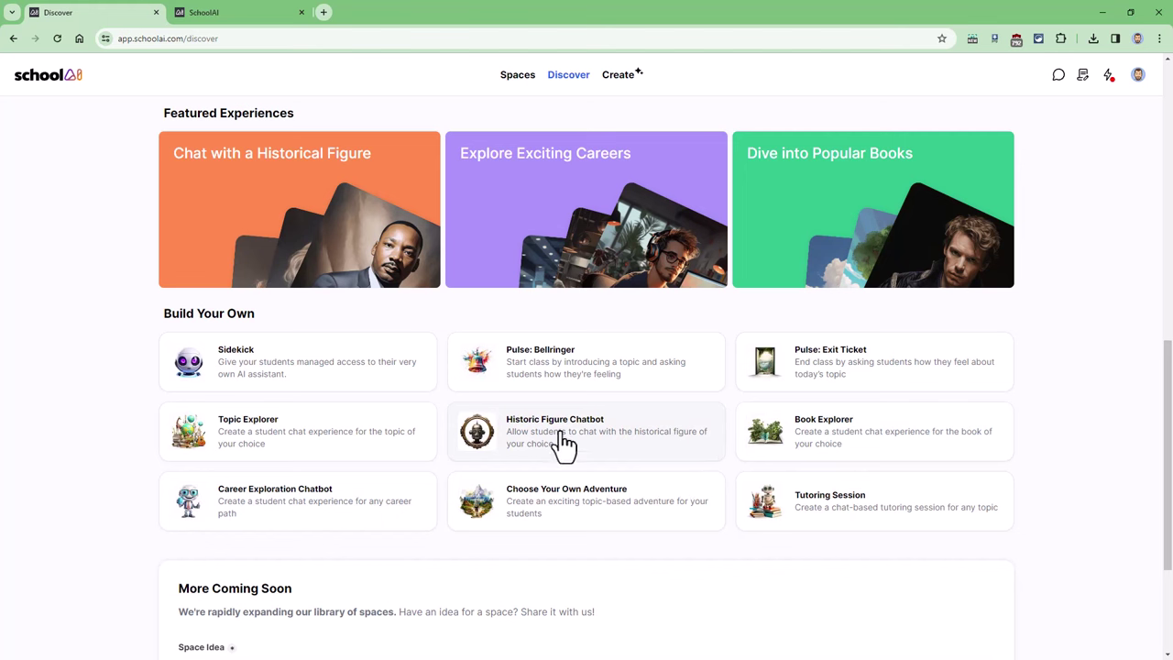
# Open the Historic Figure Chatbot template and expand its additional options to view the class description and custom instructions fields
pyautogui.click(622, 453)
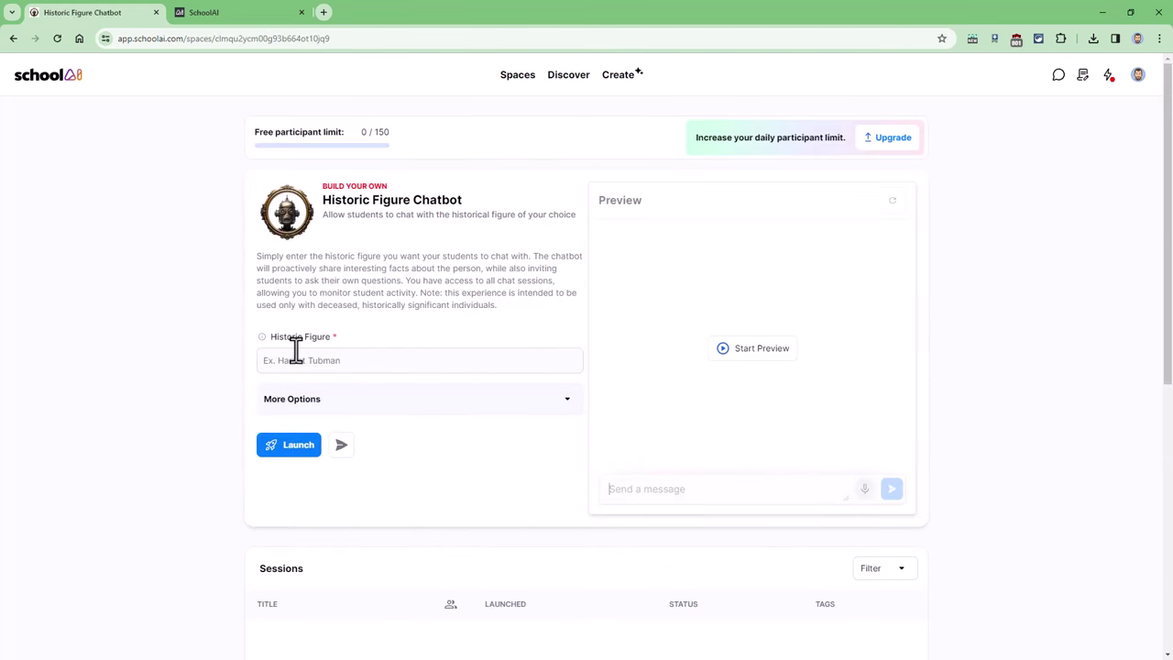
pyautogui.click(479, 406)
pyautogui.scroll(-2, 479, 412)
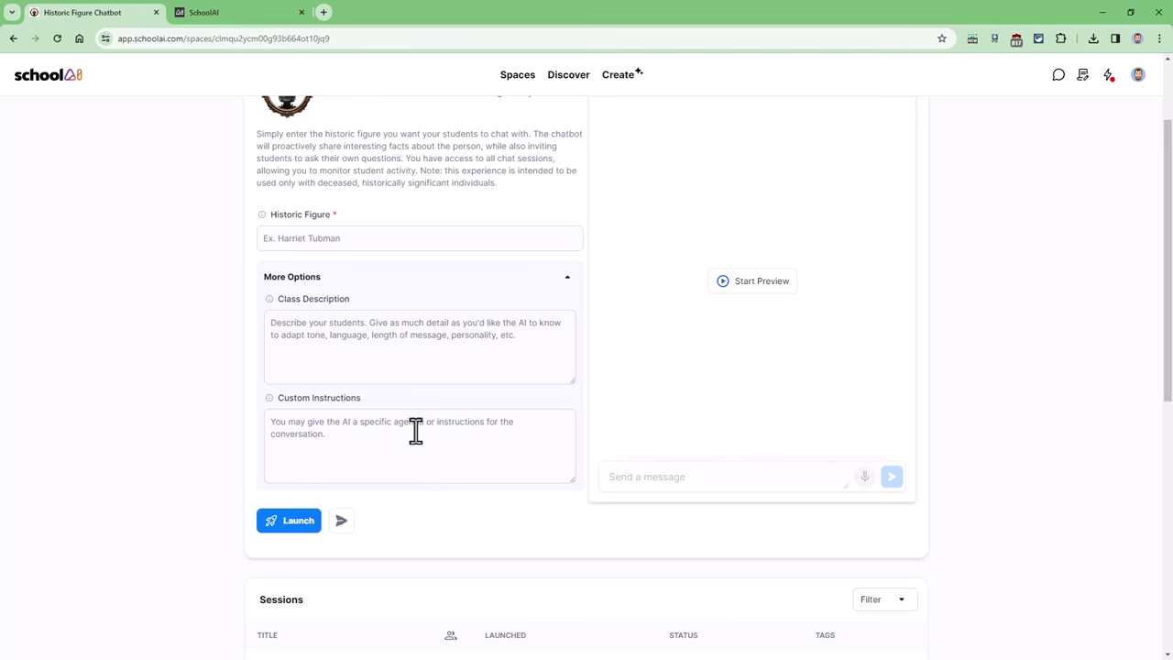
pyautogui.scroll(2, 422, 424)
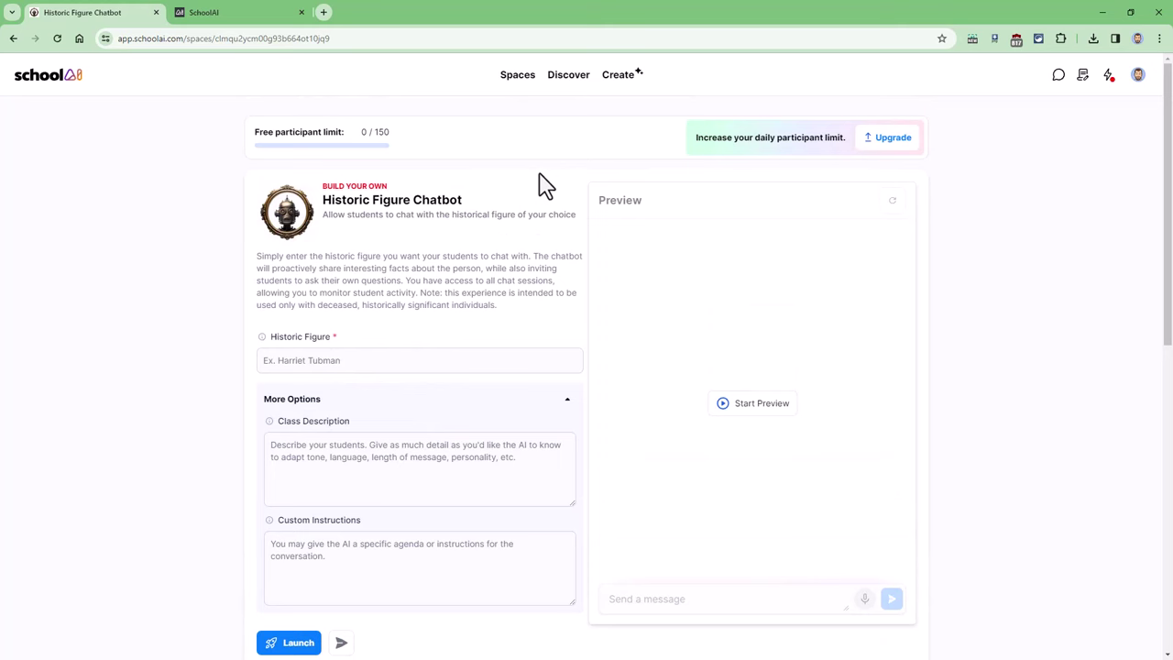
# Return to Discover and review the Featured Experiences and Build Your Own templates
pyautogui.click(569, 77)
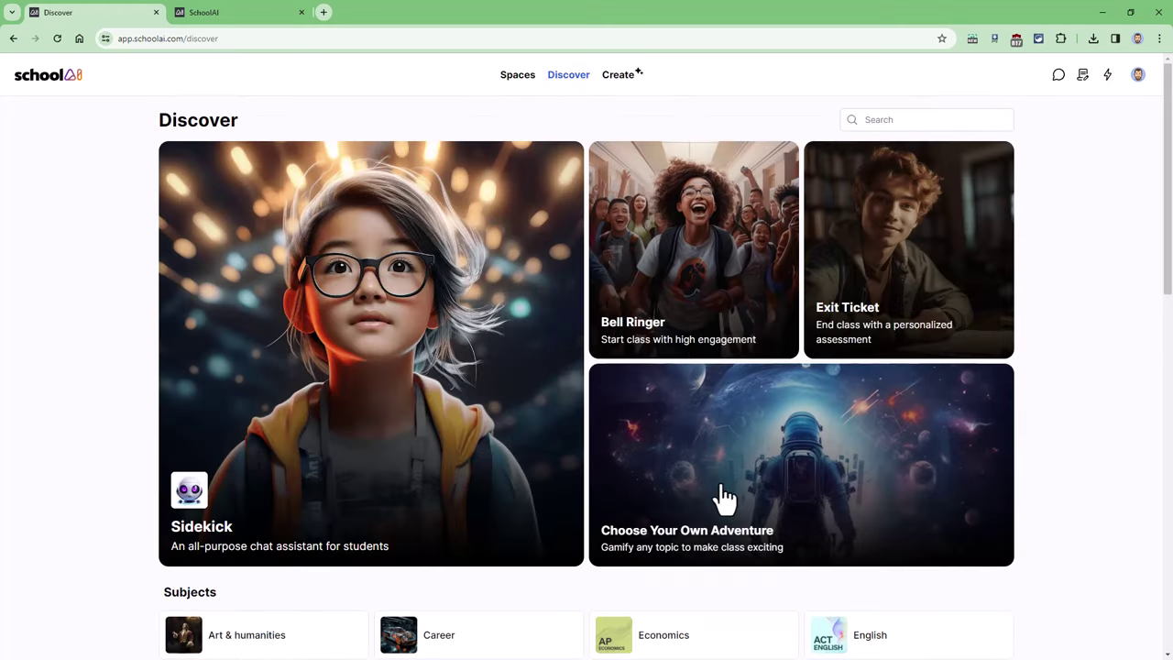
pyautogui.scroll(-3, 720, 494)
pyautogui.scroll(-5, 727, 492)
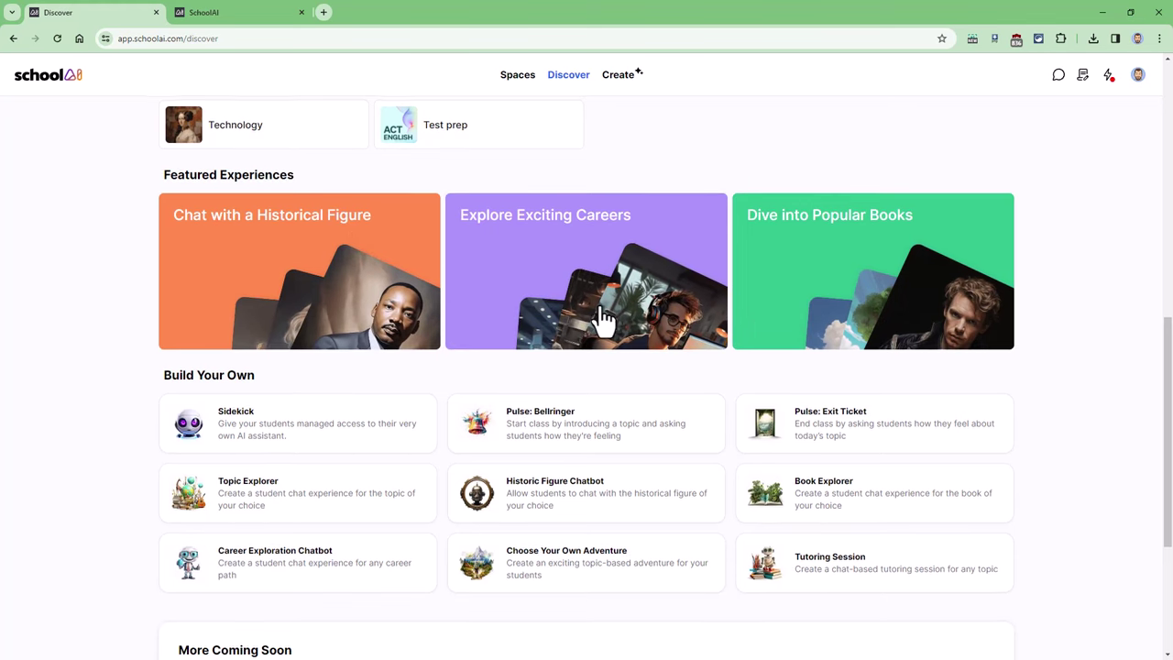
pyautogui.scroll(8, 602, 318)
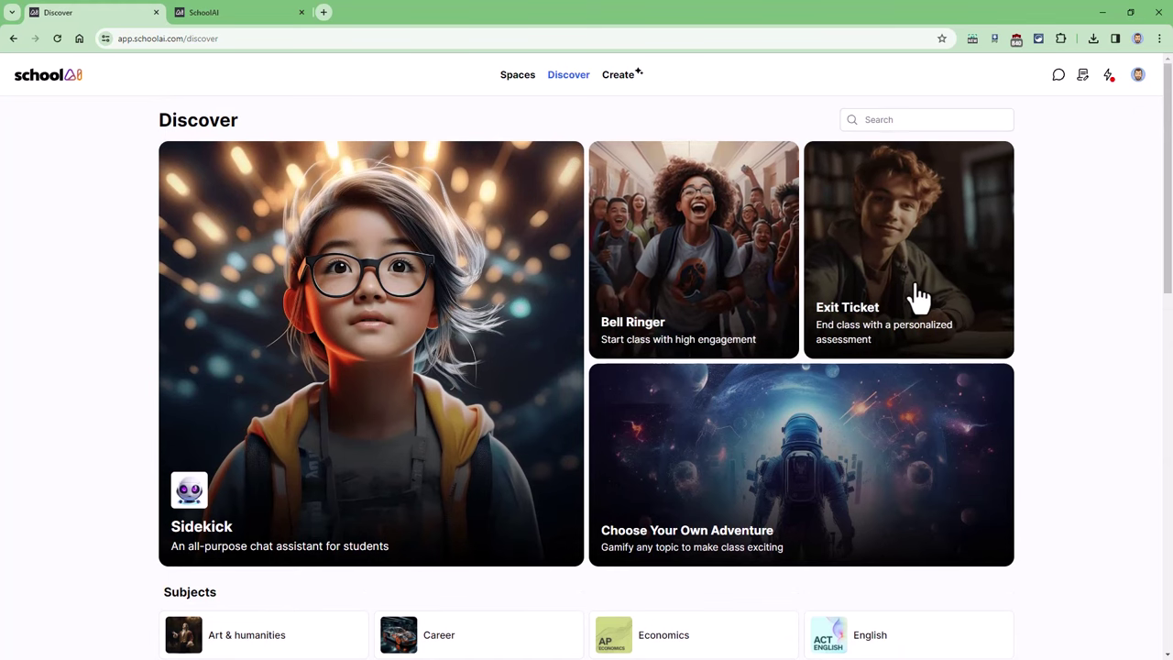
# Open the Bell Ringer template and examine its additional options, including grade level, student question, class description and custom instructions
pyautogui.click(707, 293)
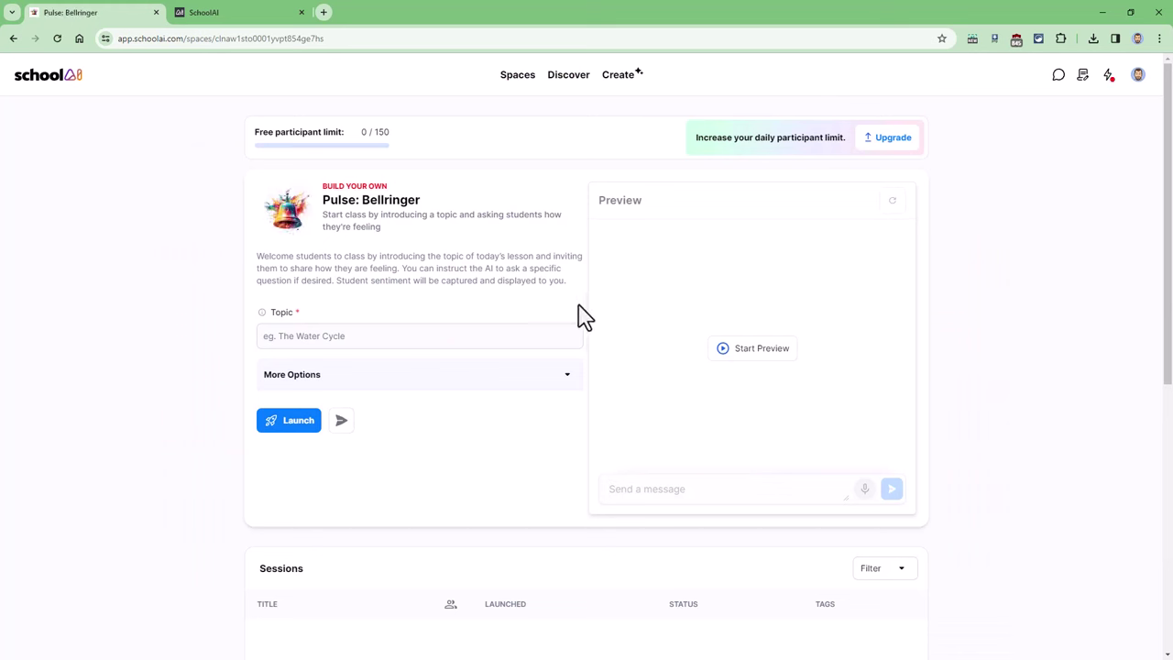
pyautogui.click(387, 378)
pyautogui.scroll(-2, 423, 393)
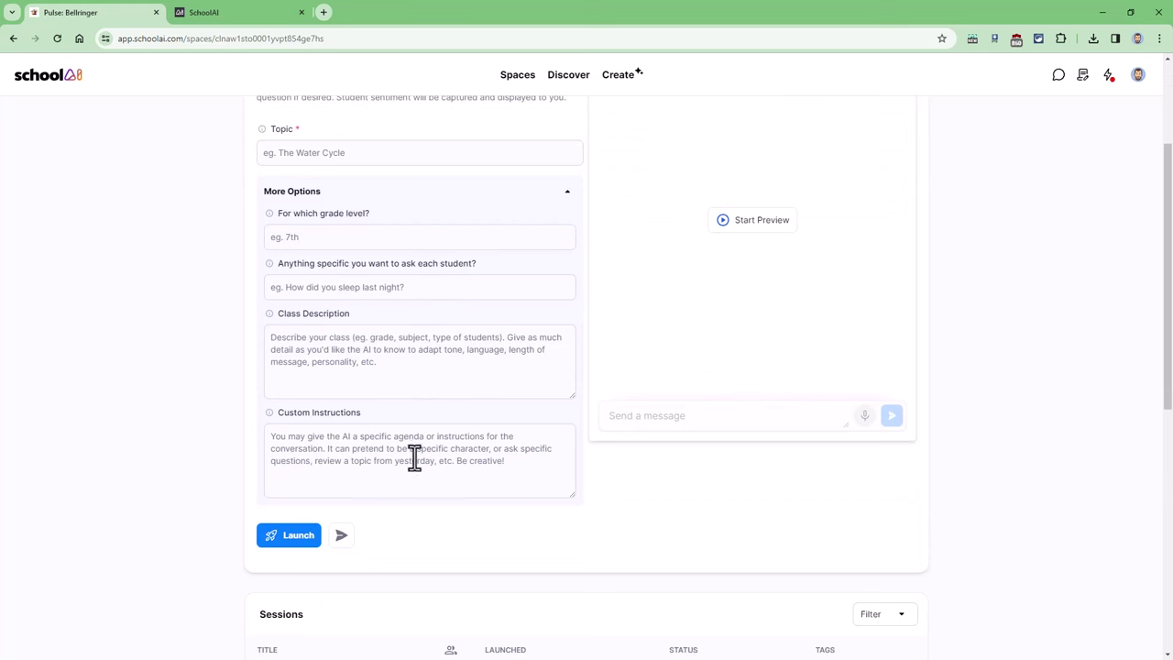
pyautogui.scroll(1, 405, 434)
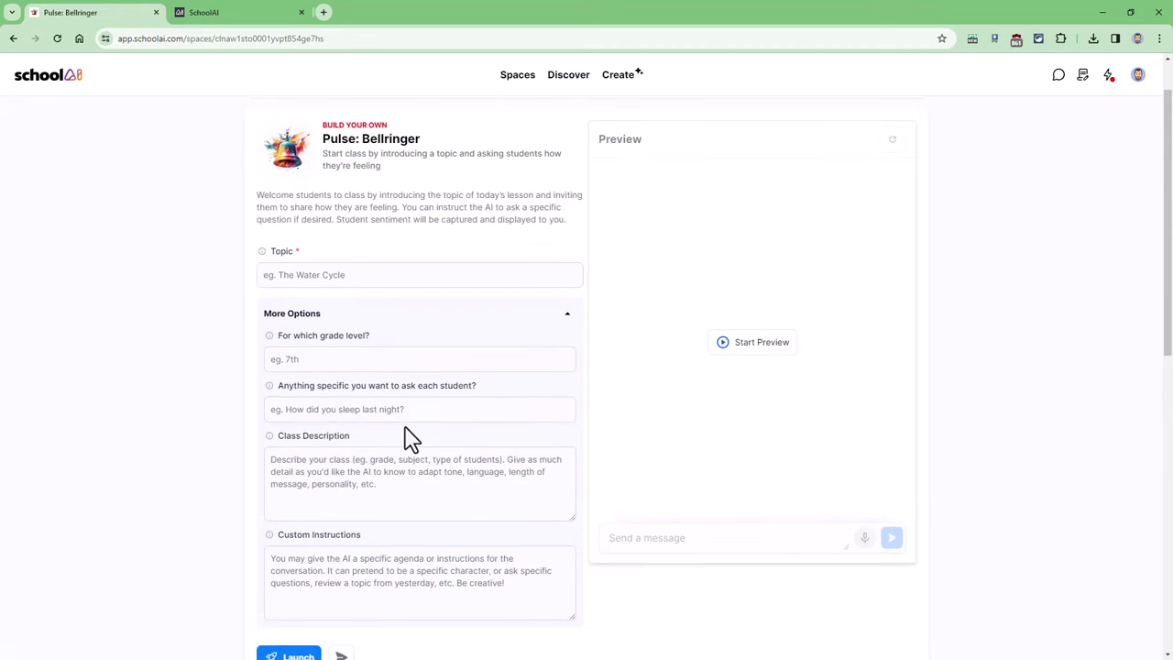
pyautogui.scroll(1, 411, 417)
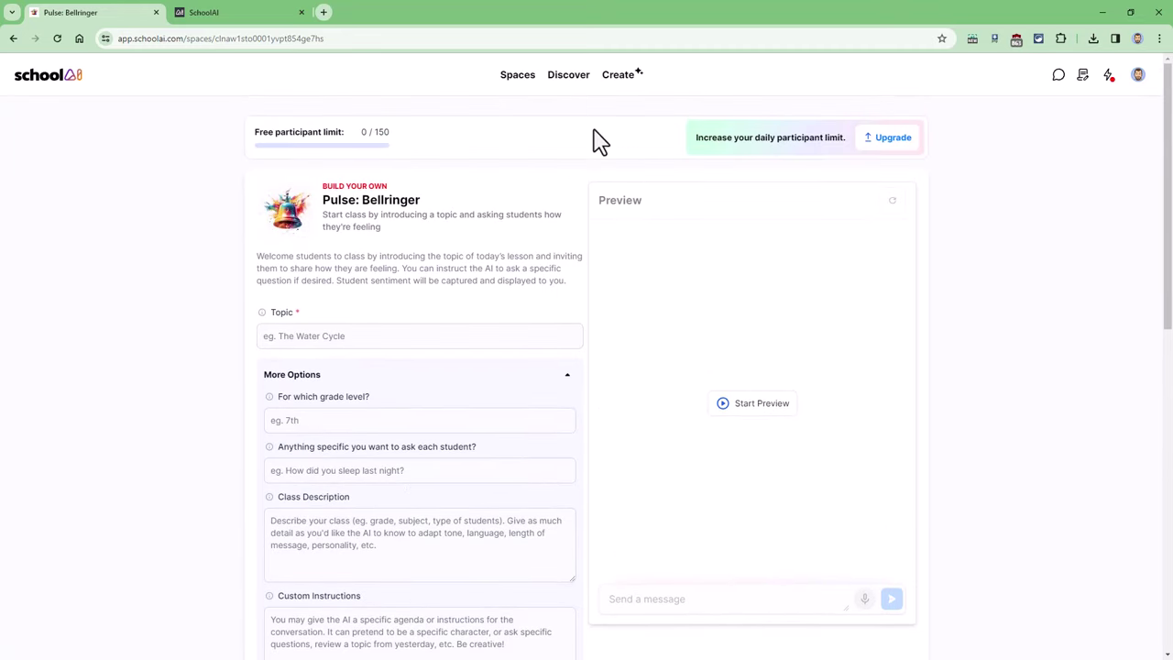
# Go back to Discover, open the Sidekick template, and examine its additional options for interaction style, class description and session rules
pyautogui.click(568, 77)
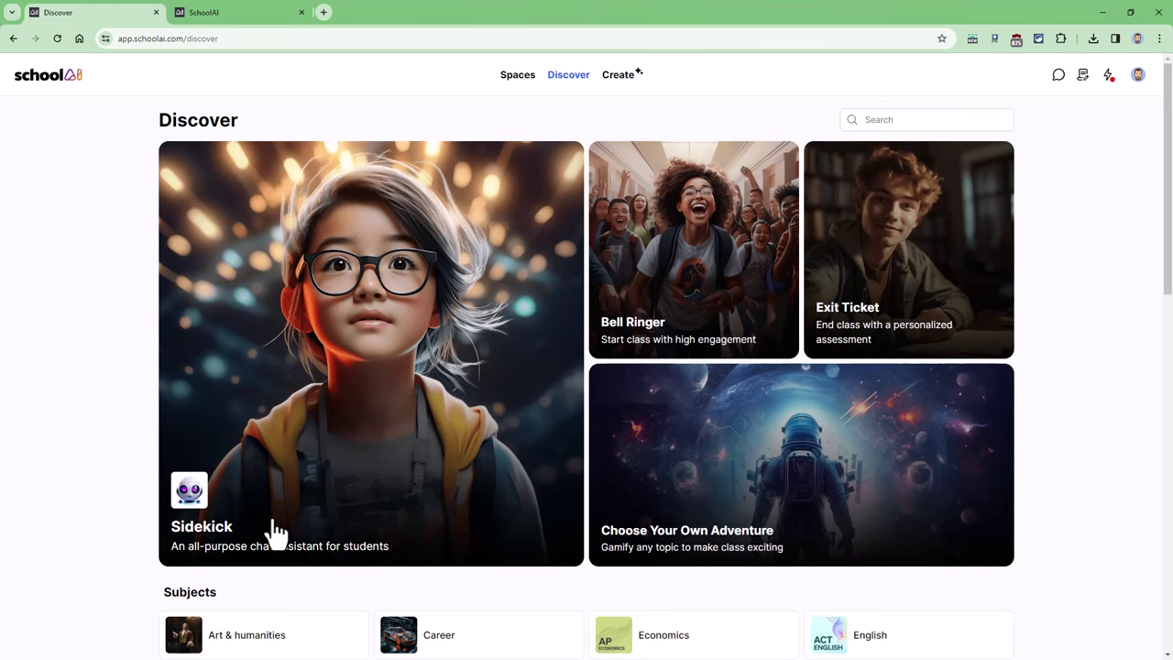
pyautogui.click(335, 484)
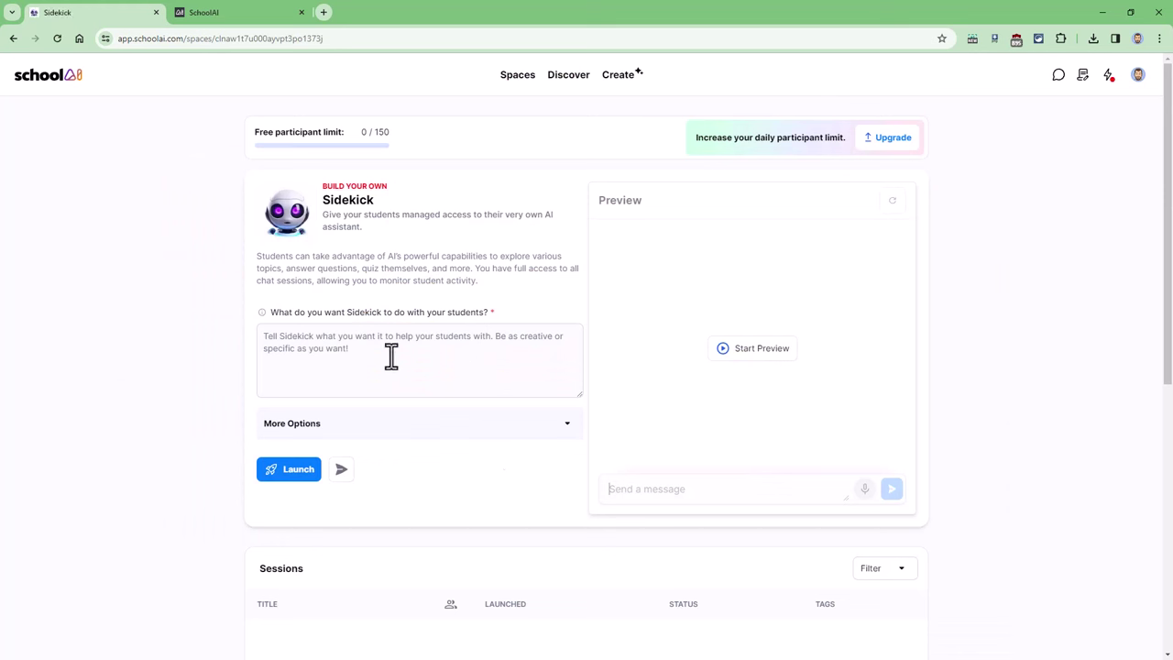
pyautogui.click(439, 426)
pyautogui.scroll(-2, 440, 431)
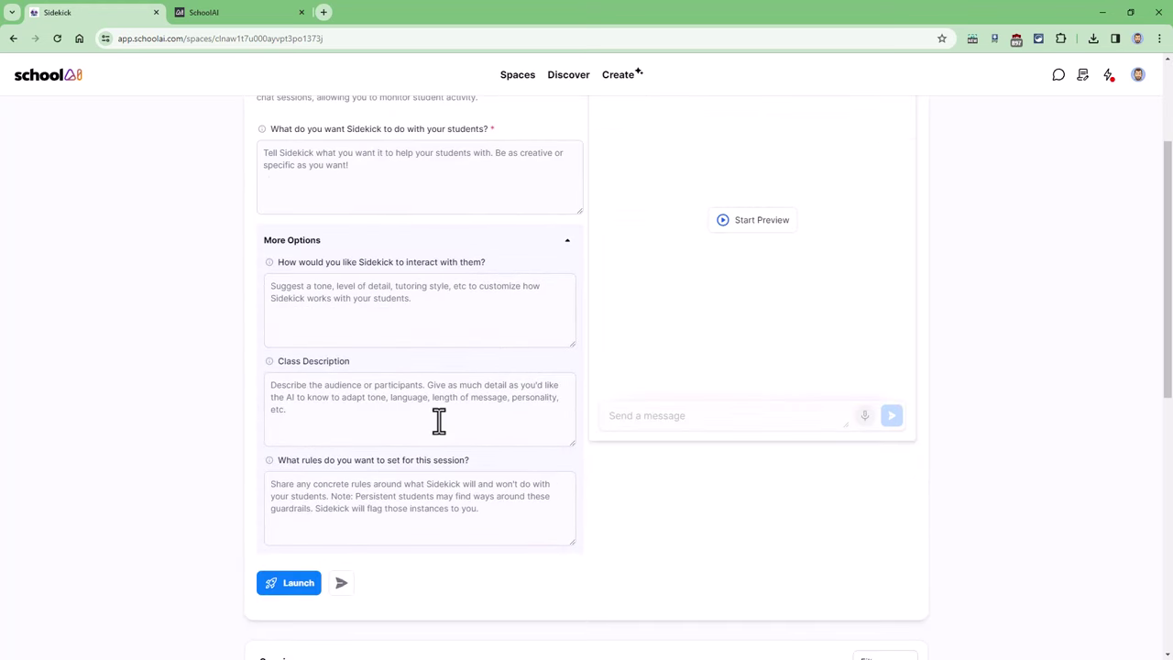
pyautogui.scroll(2, 439, 421)
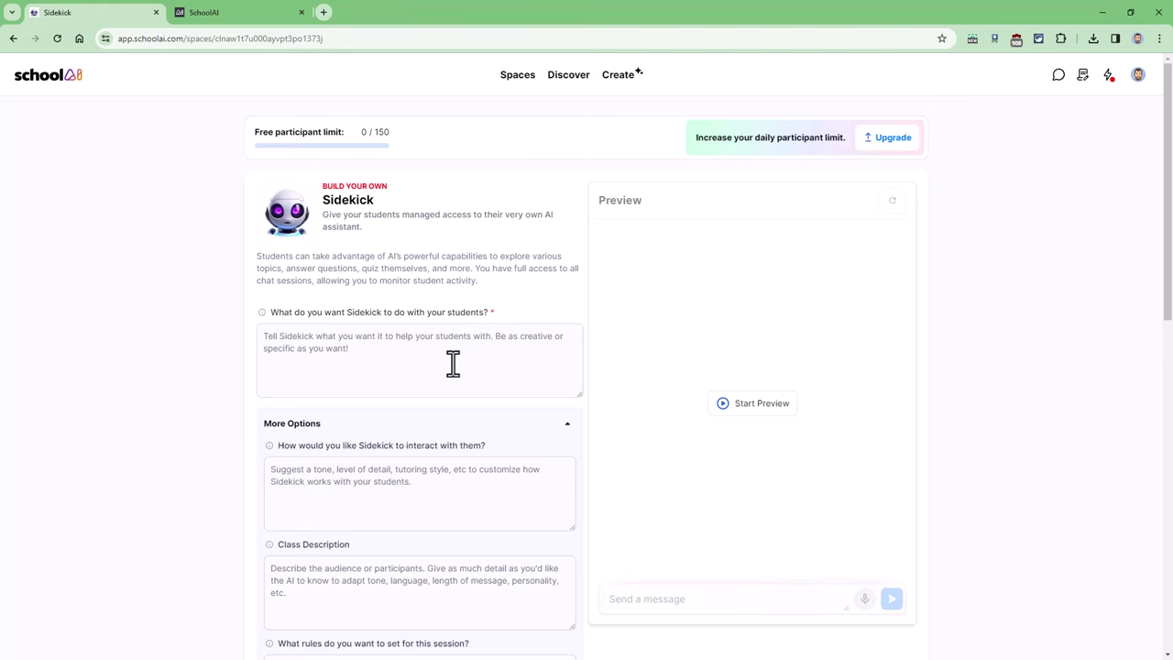
pyautogui.scroll(-3, 434, 438)
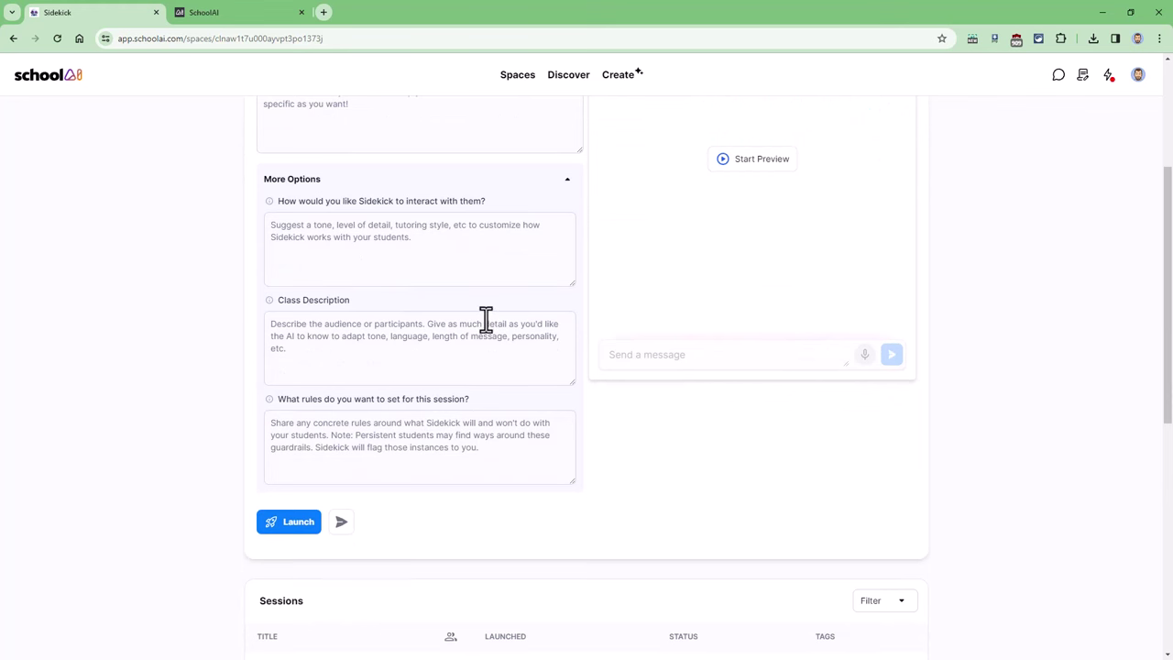
pyautogui.scroll(3, 485, 318)
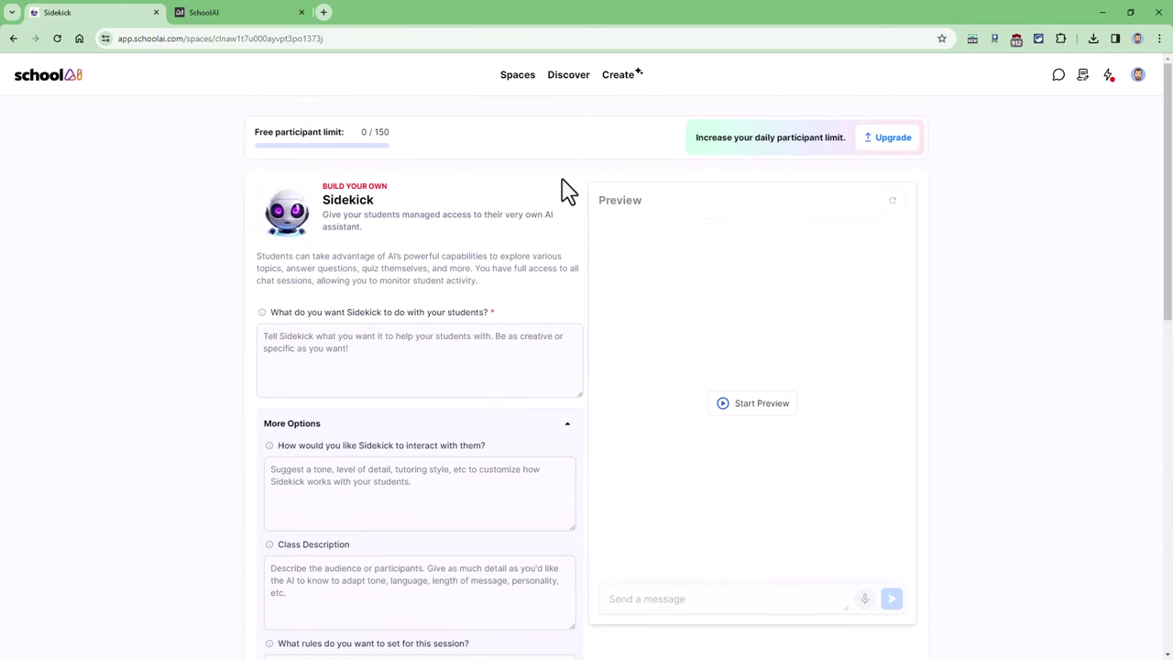
# Go back to Discover and open the Charlotte's Web space from the Dive into Popular Books collection
pyautogui.click(568, 78)
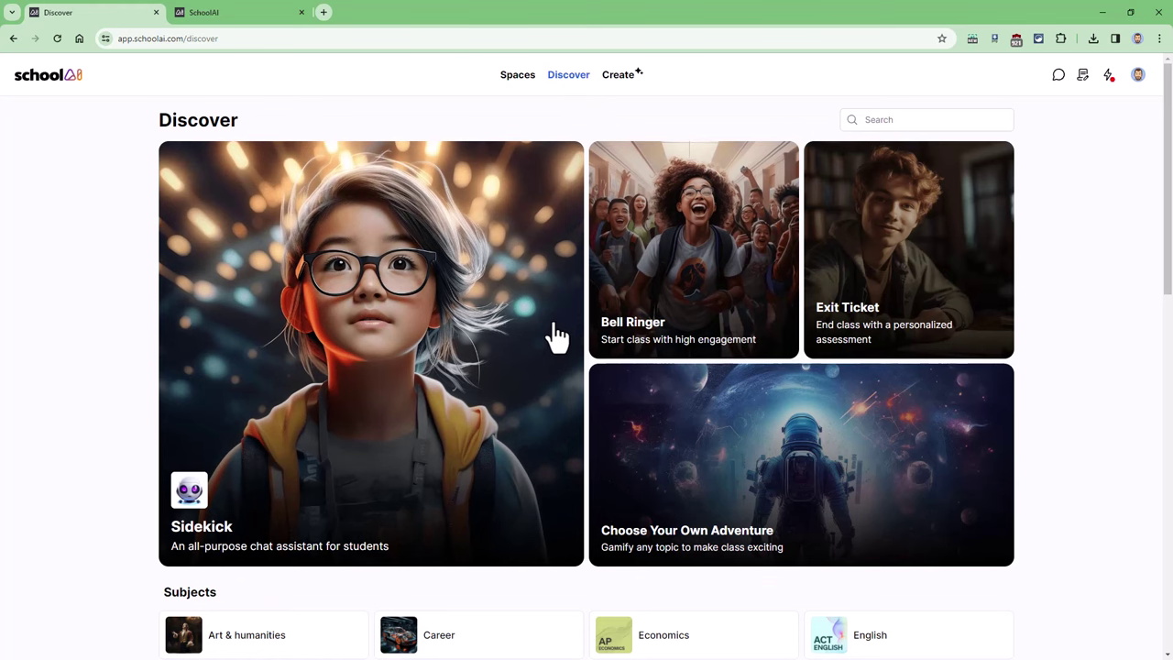
pyautogui.scroll(-9, 557, 335)
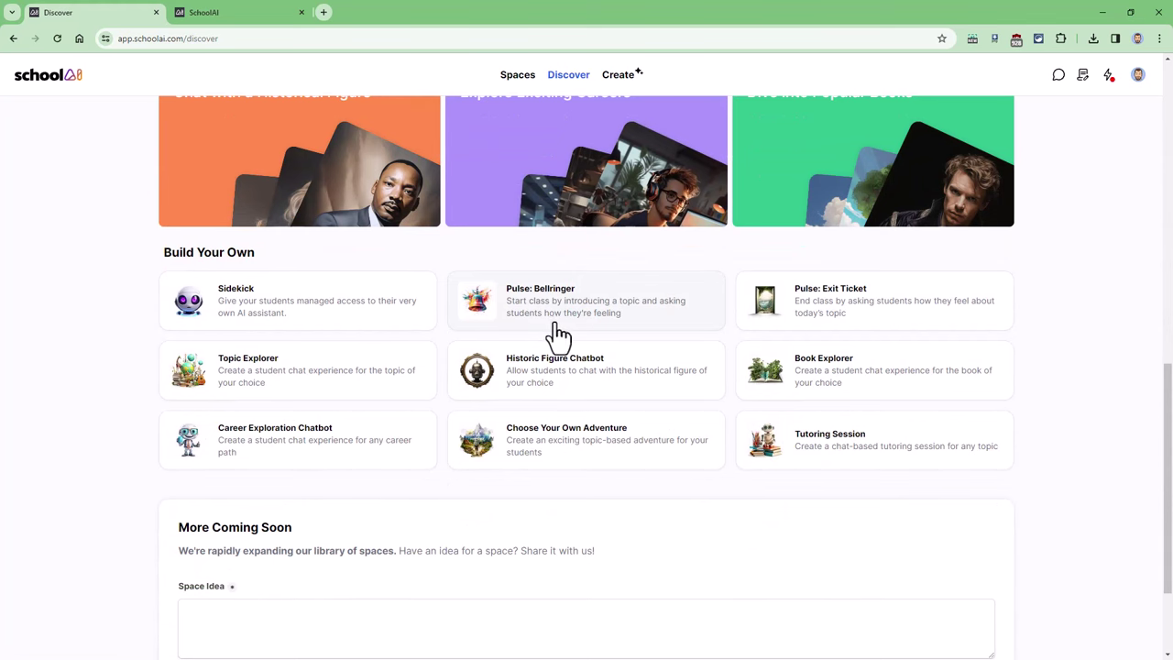
pyautogui.scroll(3, 562, 337)
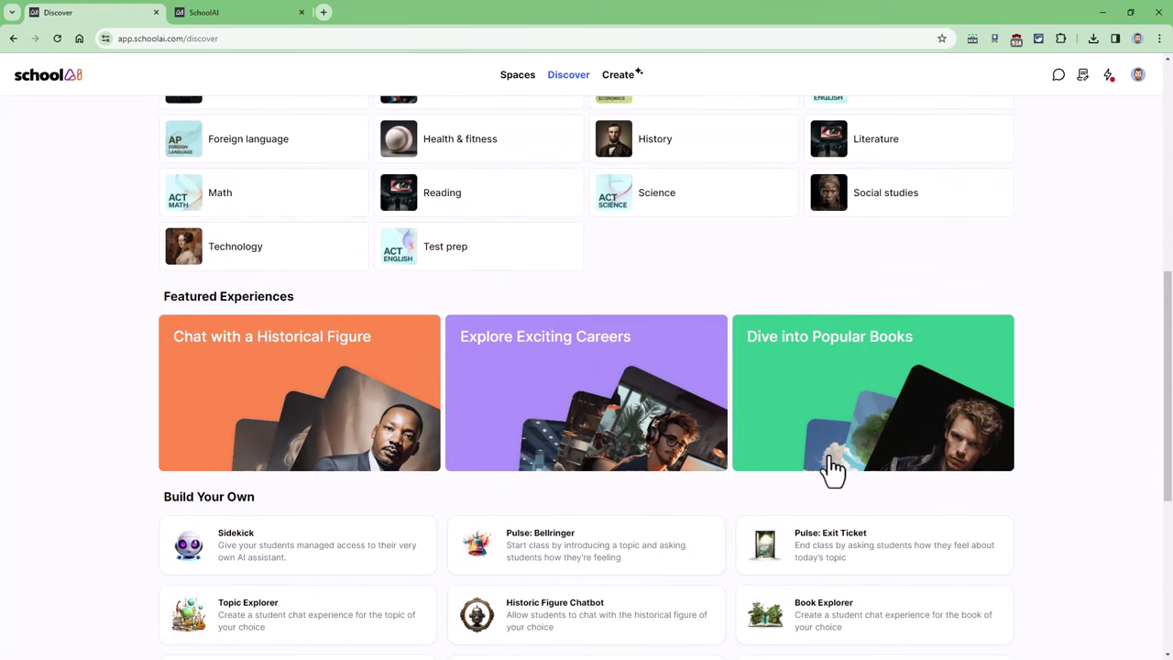
pyautogui.click(871, 449)
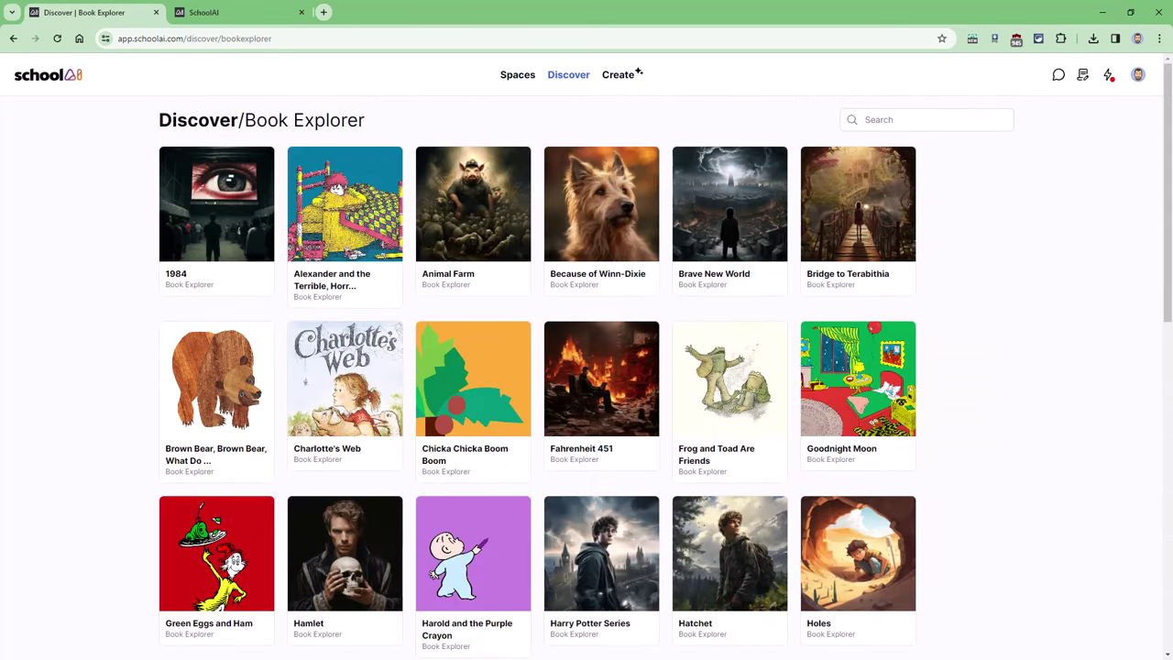
pyautogui.click(334, 410)
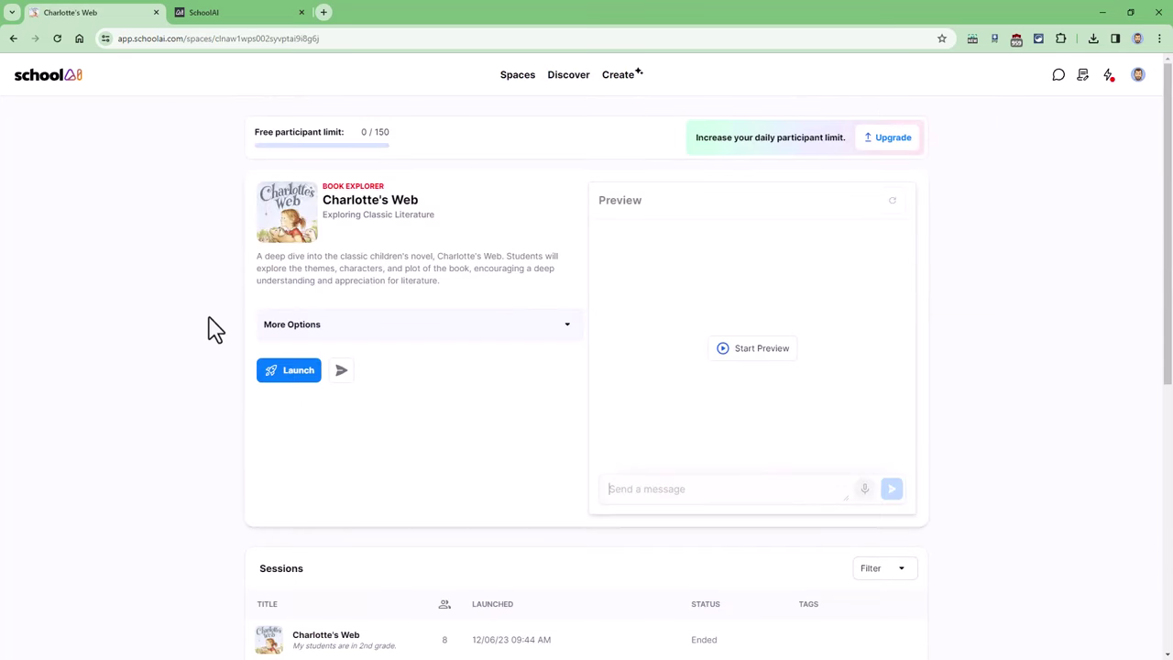
# Set the Charlotte's Web class description to "My students are in 5th grade" and start the chat preview
pyautogui.click(396, 330)
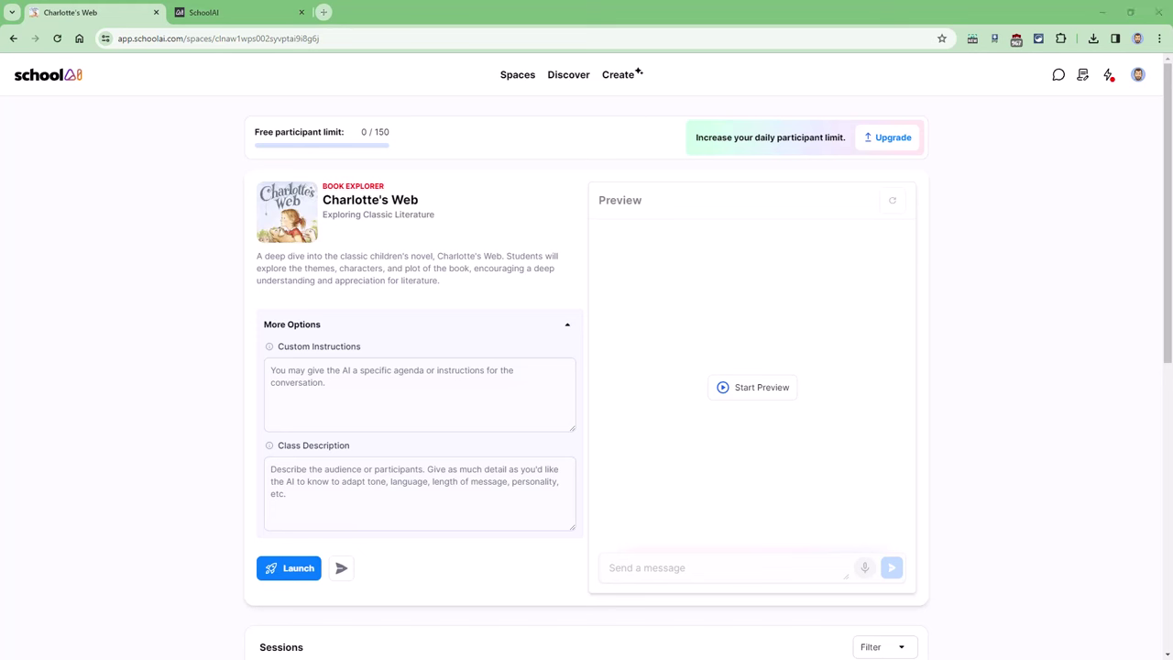
pyautogui.click(419, 493)
pyautogui.write('My students are in 5th grade')
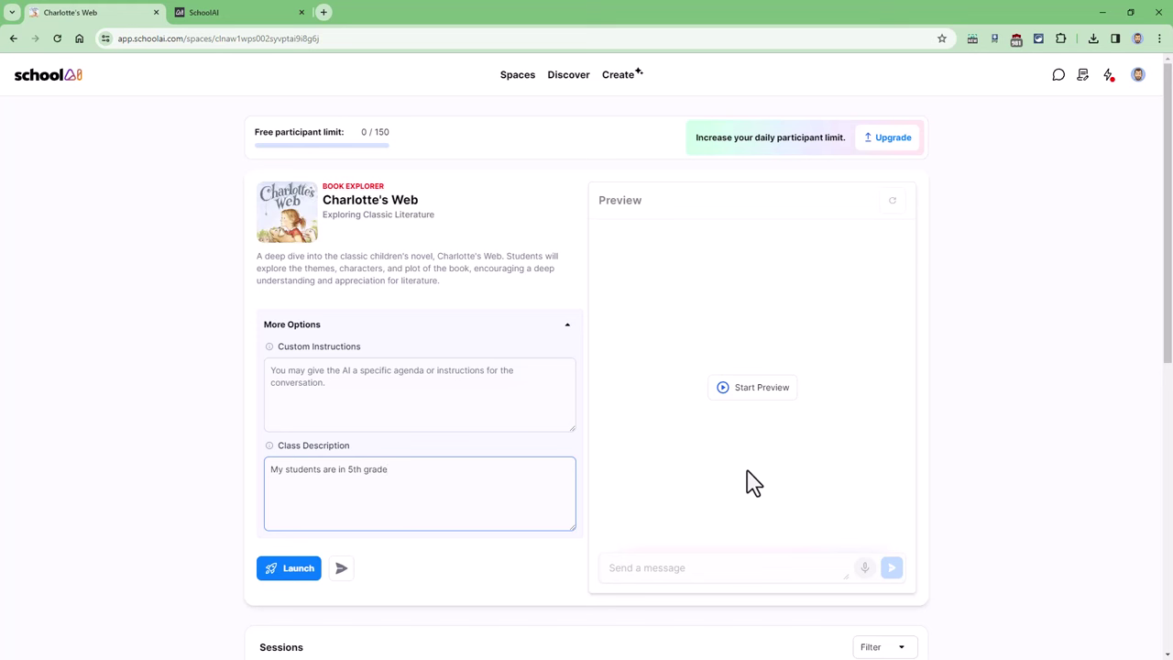
pyautogui.click(751, 390)
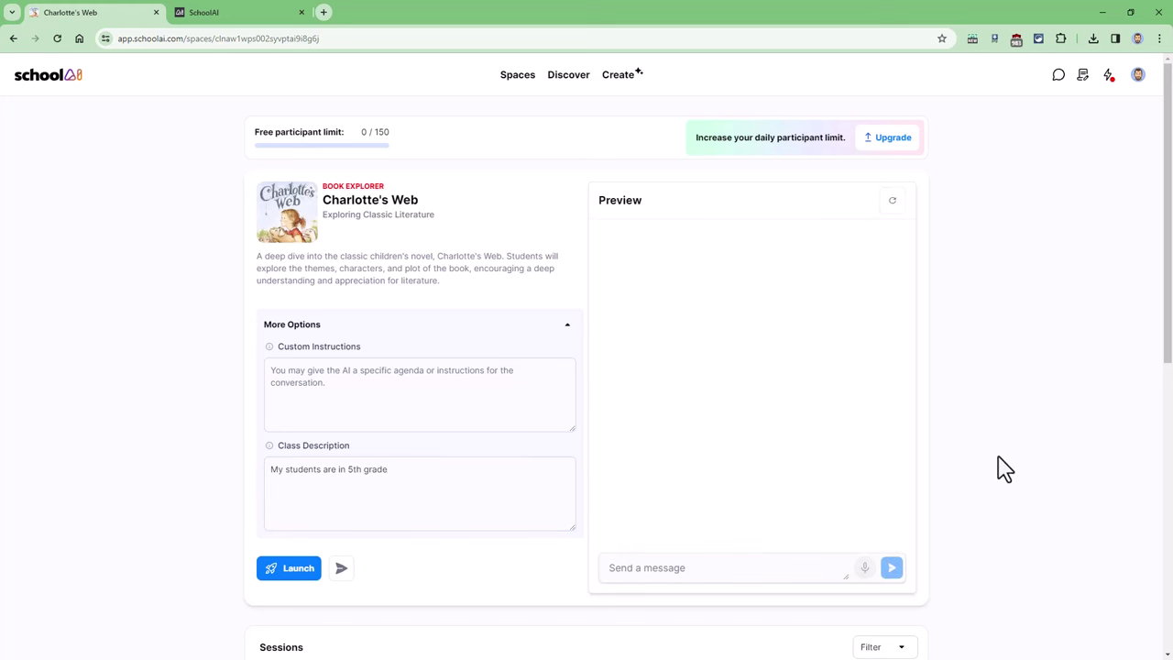
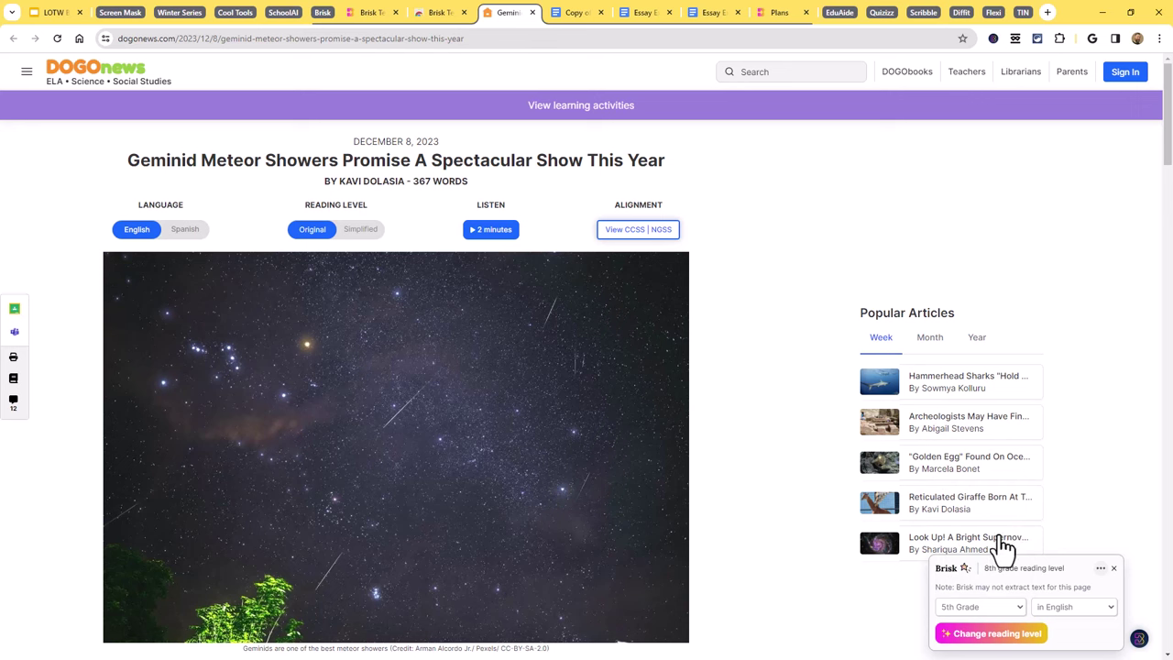
# View Brisk's output languages, keep English, and generate a 5th Grade reading-level version of the Geminid meteor shower article
pyautogui.click(1082, 609)
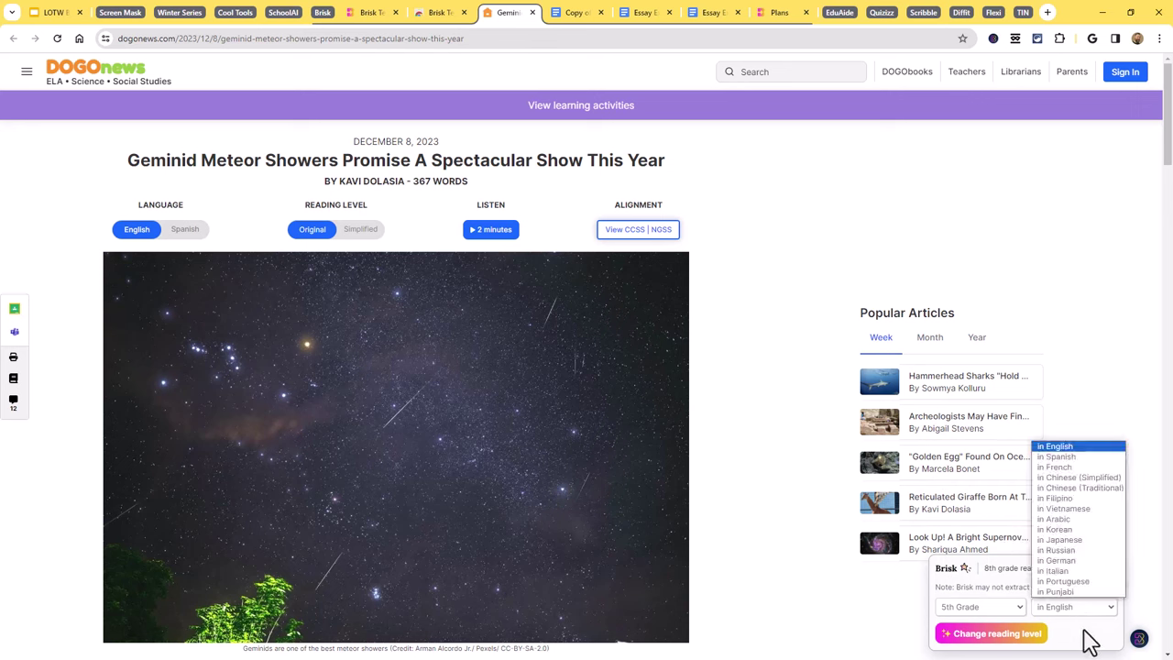
pyautogui.click(1088, 641)
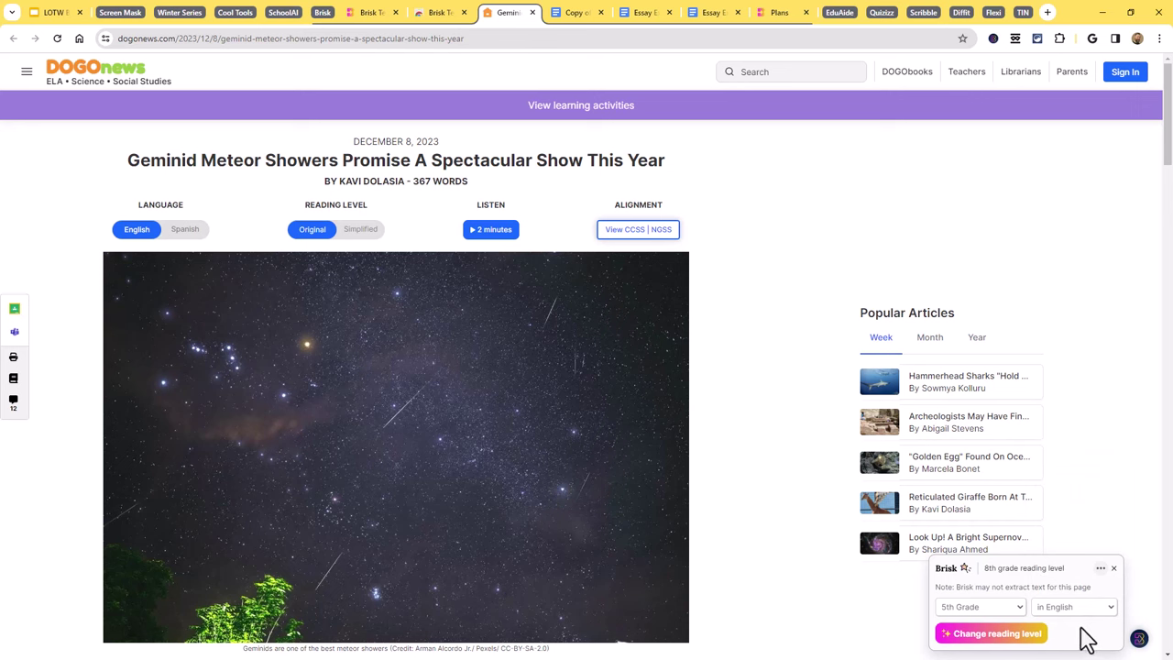
pyautogui.click(992, 647)
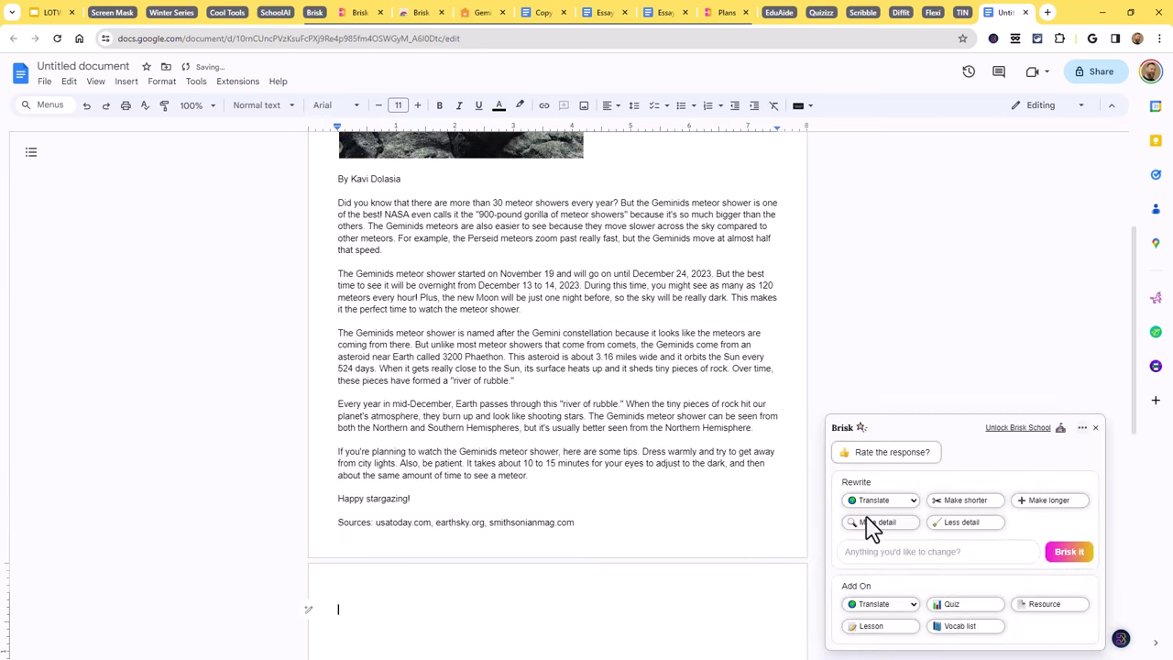
# Review the releveled Geminid meteor shower article in the new Google Doc from its title to its sources
pyautogui.scroll(3, 565, 375)
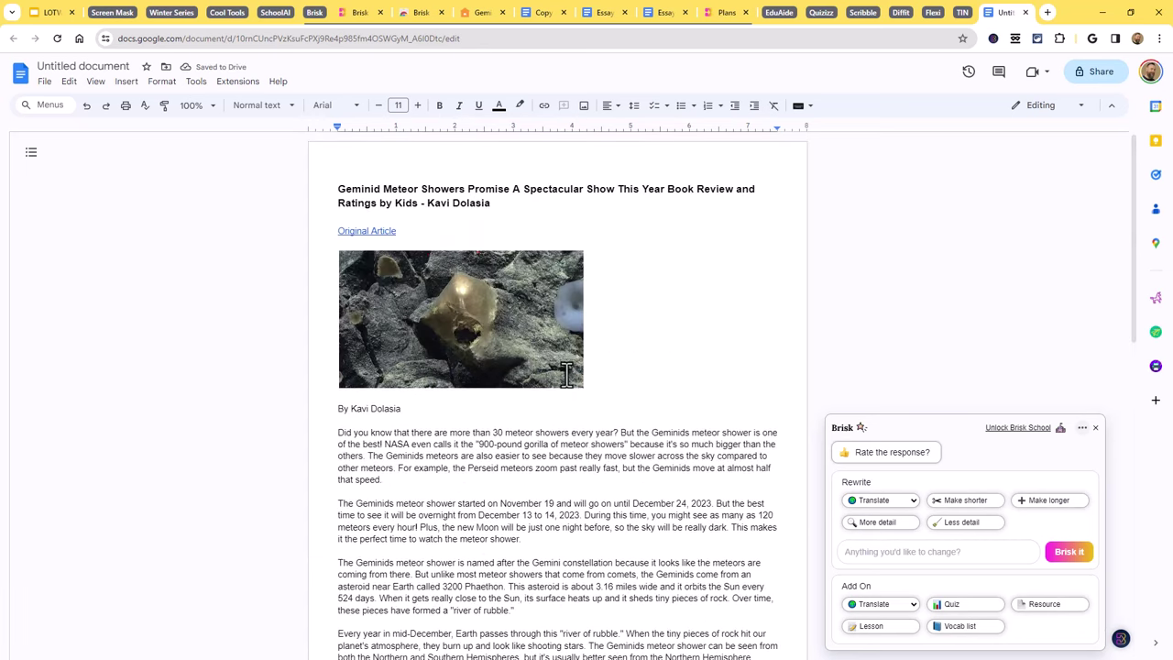
pyautogui.scroll(-1, 567, 371)
pyautogui.scroll(-3, 566, 373)
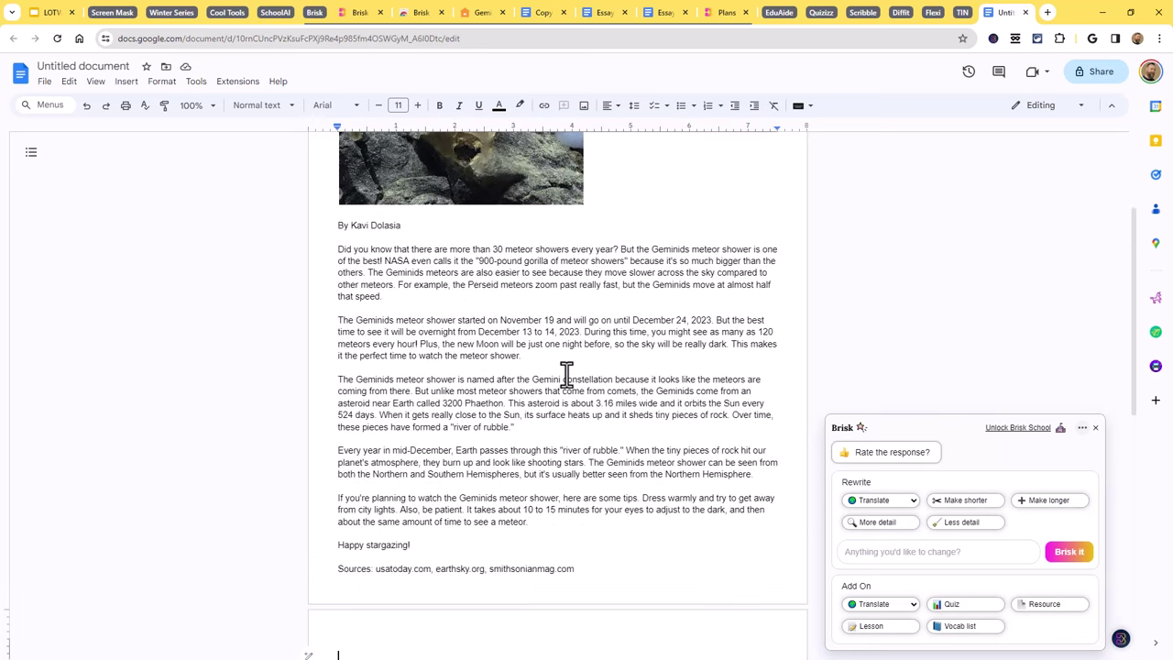
pyautogui.scroll(-1, 566, 374)
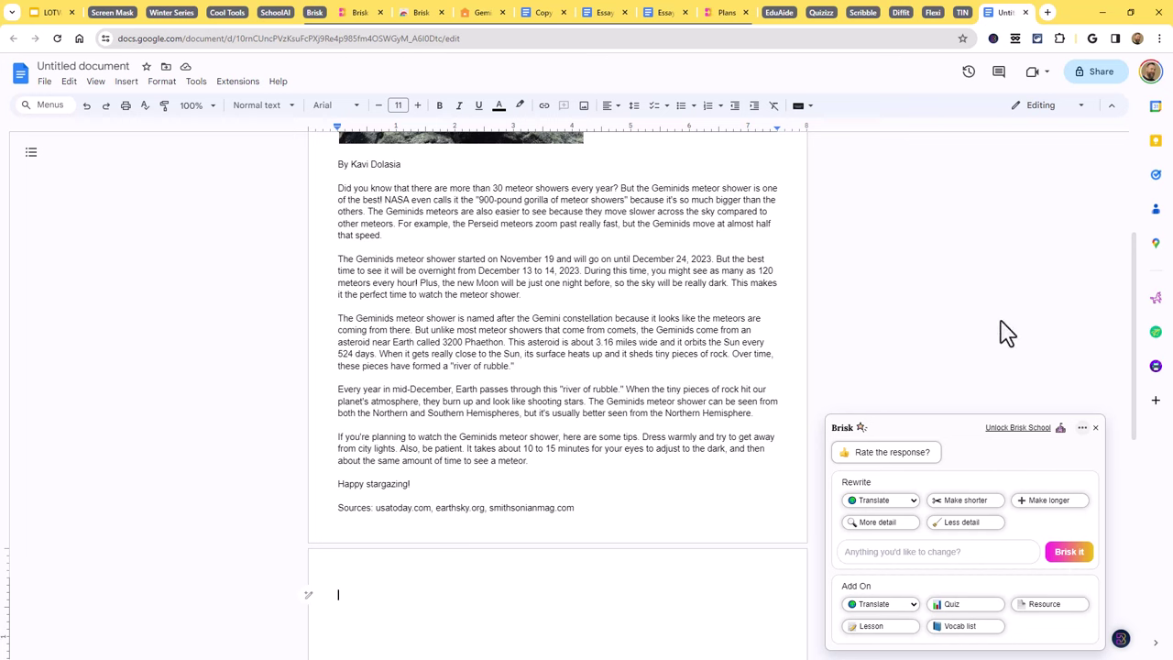
# Switch past the Brisk website, Chrome Web Store listing and news article to the George Washington sample document with errors
pyautogui.click(358, 15)
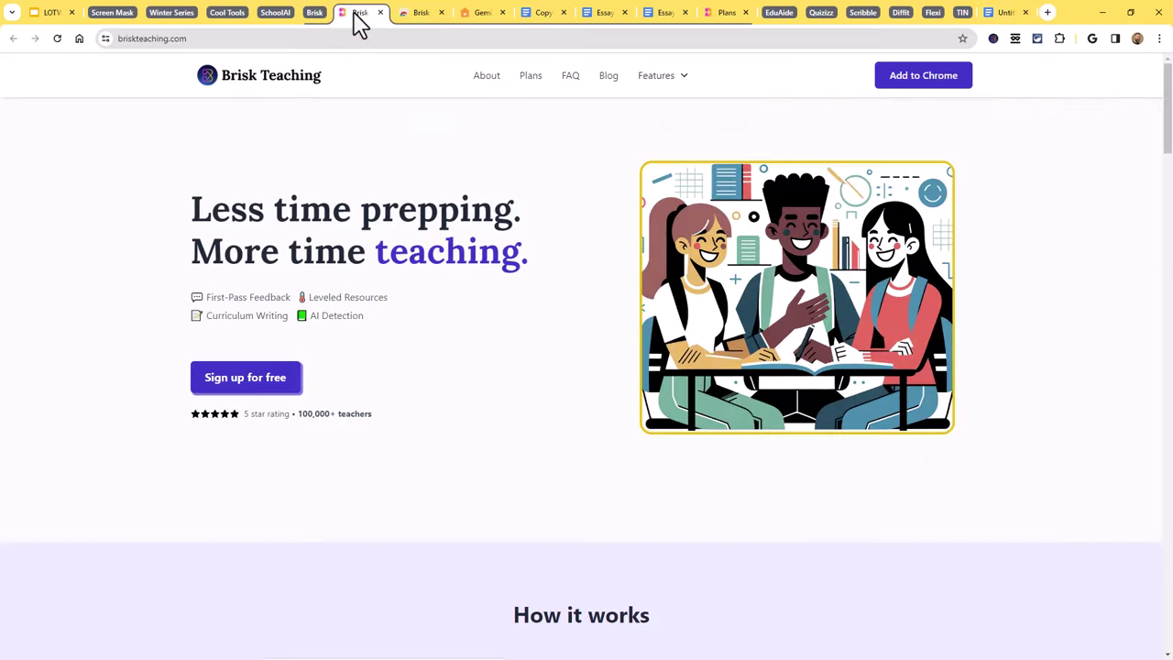
pyautogui.click(415, 13)
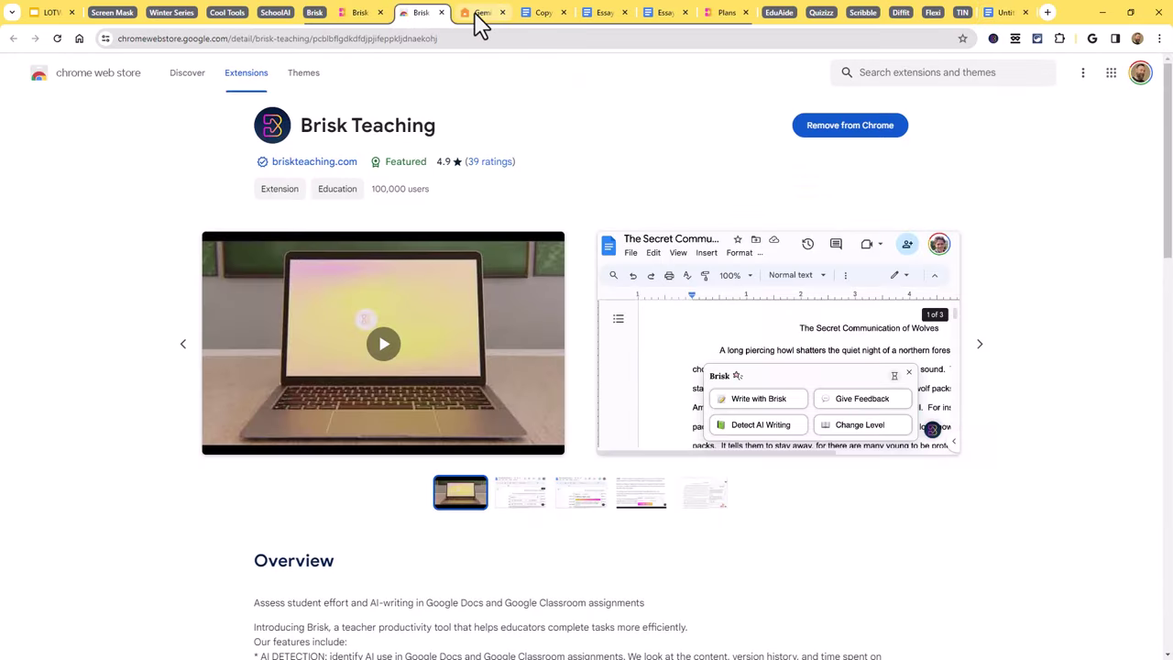
pyautogui.click(479, 15)
pyautogui.click(539, 15)
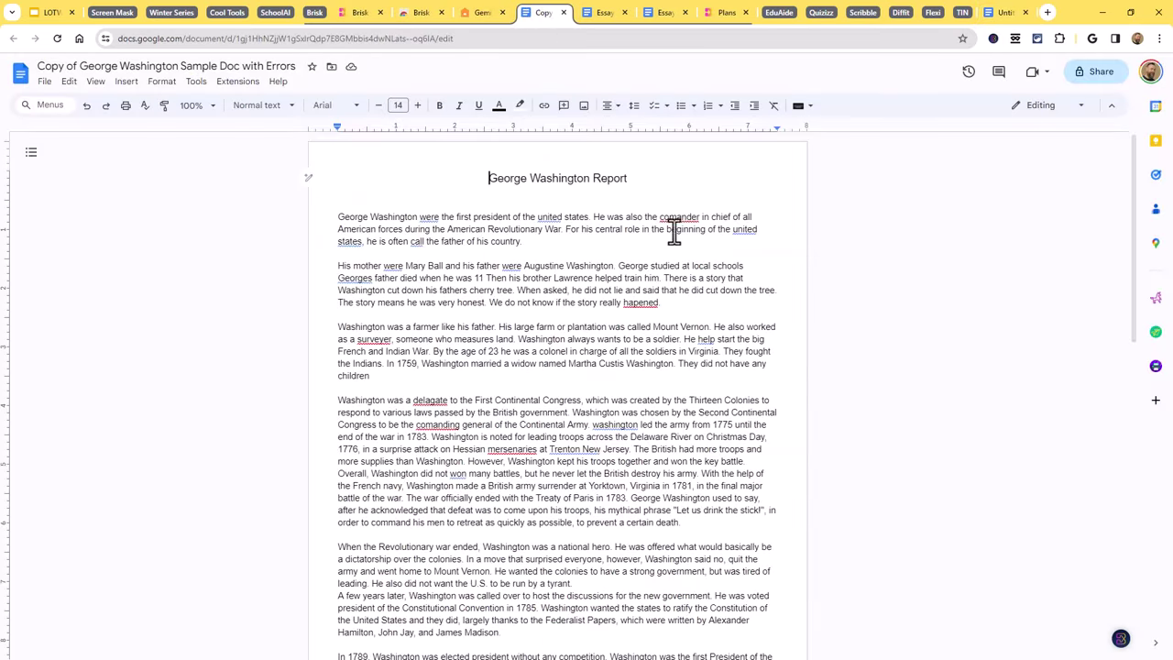
# View Brisk's Change Level options for the George Washington report, close them, and bring back the main Brisk tools
pyautogui.moveTo(1119, 638)
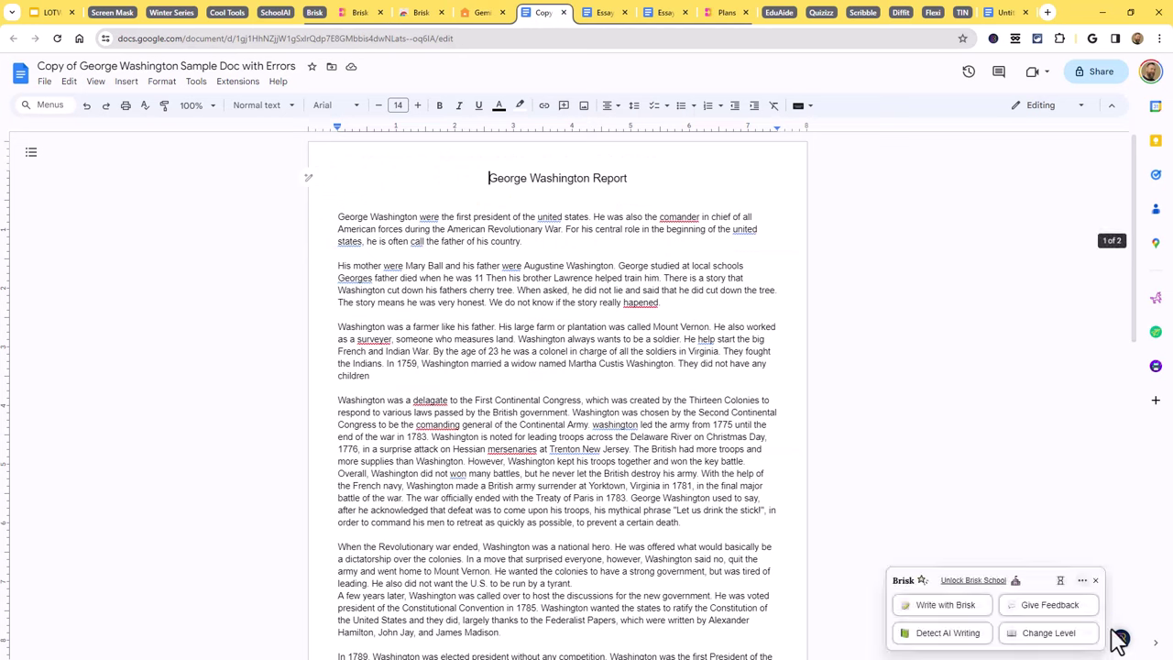
pyautogui.click(1047, 639)
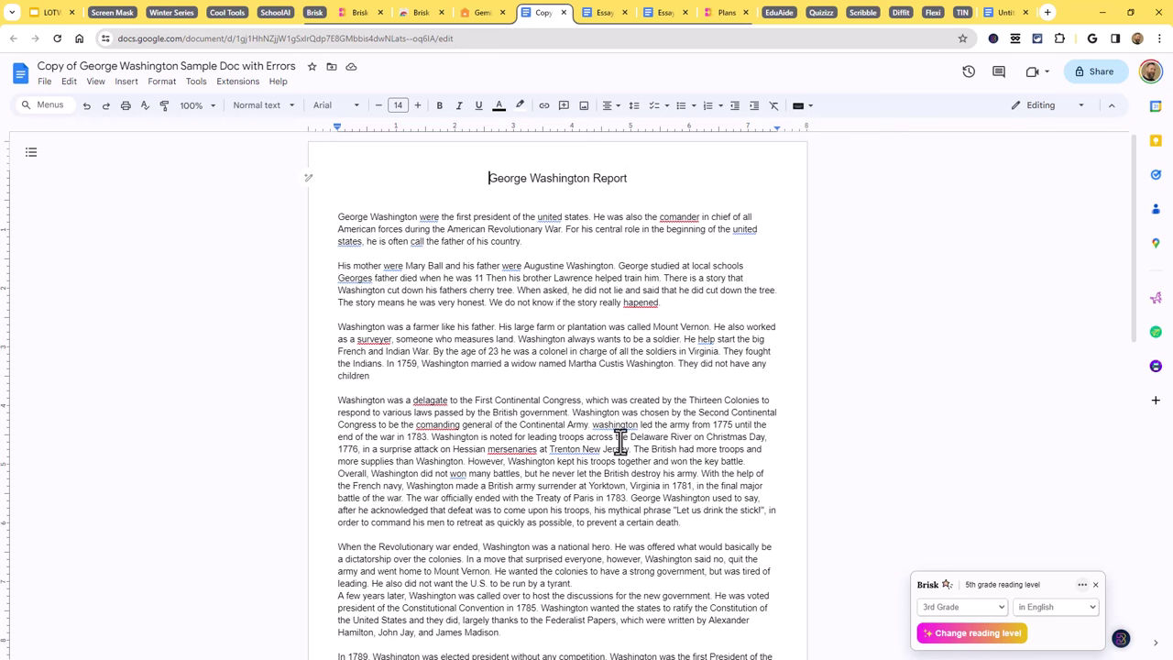
pyautogui.click(1097, 587)
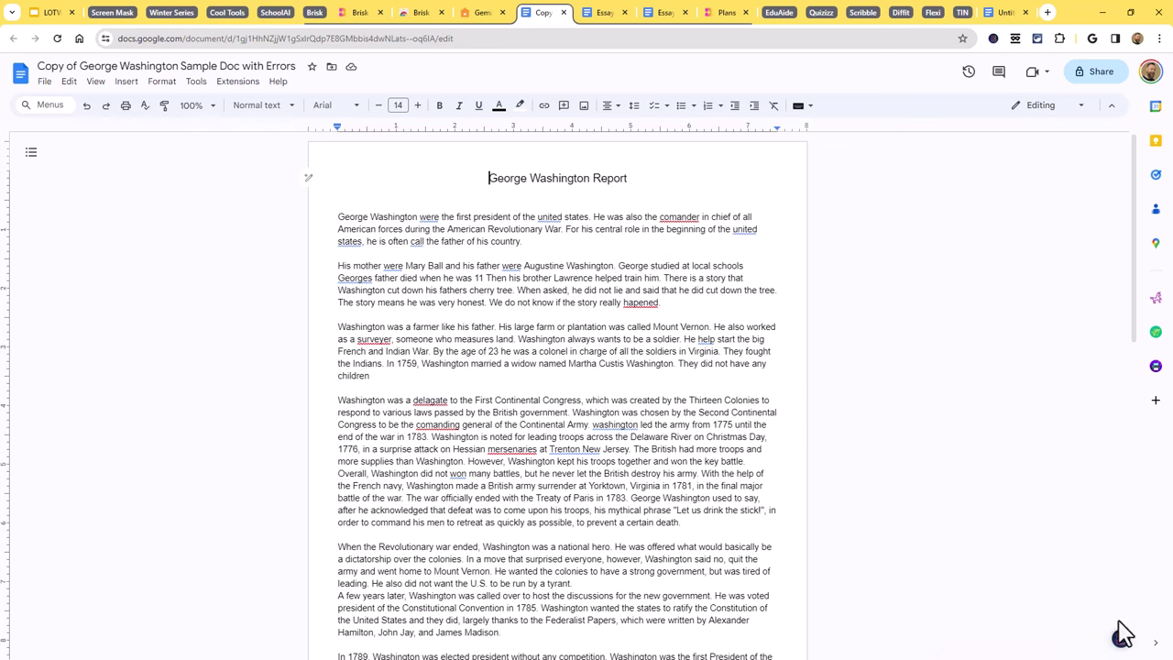
pyautogui.moveTo(1121, 638)
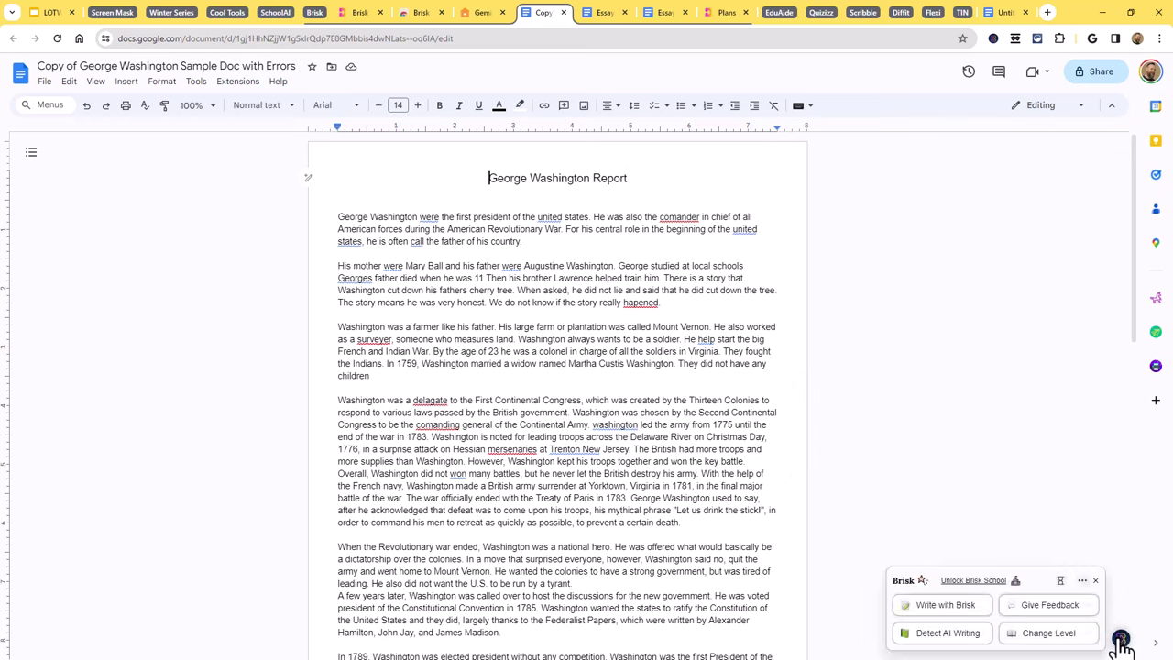
# Generate Brisk feedback on the George Washington report focused on "Grammatical errors" at the 8th Grade level, with Targeted off
pyautogui.click(1068, 607)
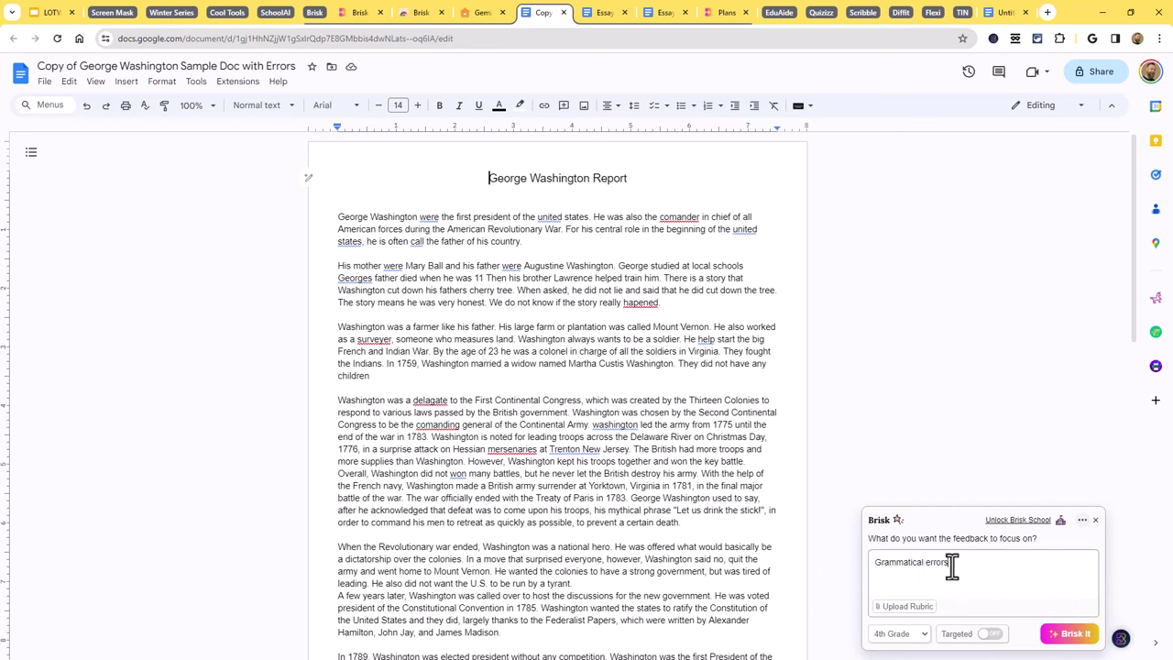
pyautogui.click(921, 636)
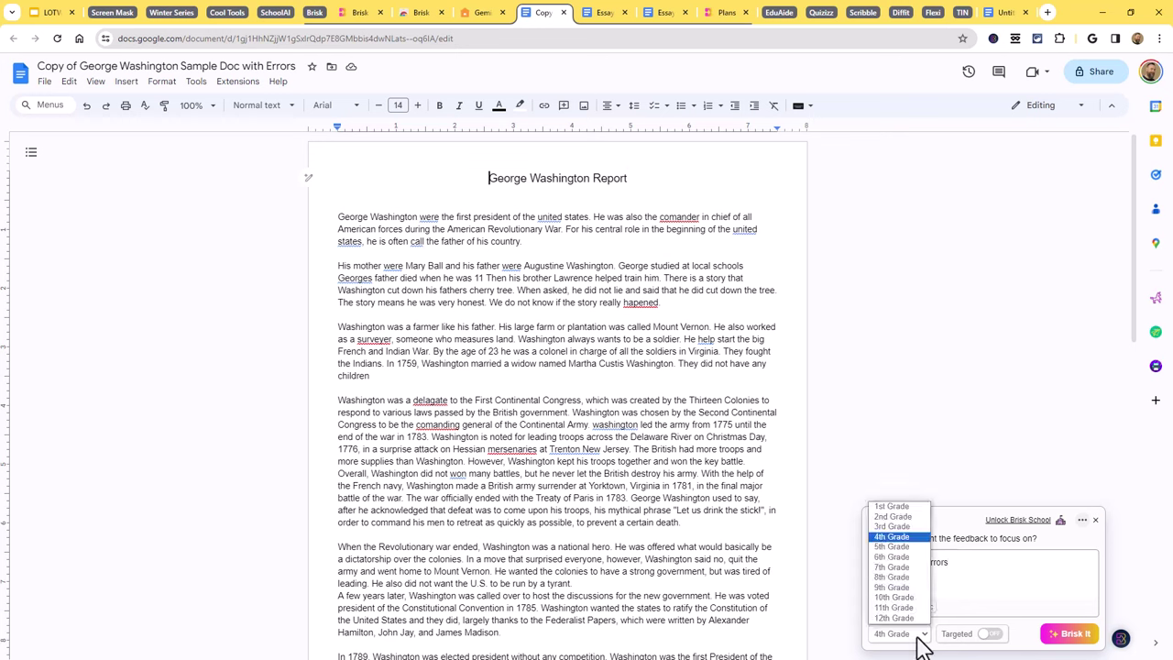
pyautogui.click(911, 577)
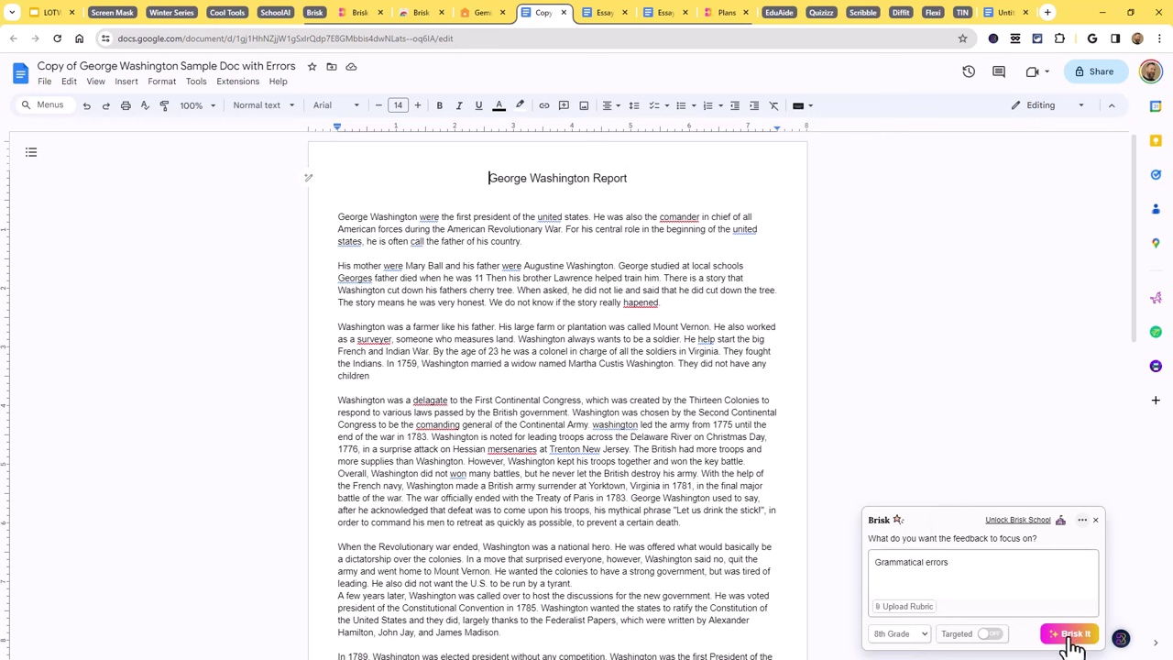
pyautogui.click(1072, 636)
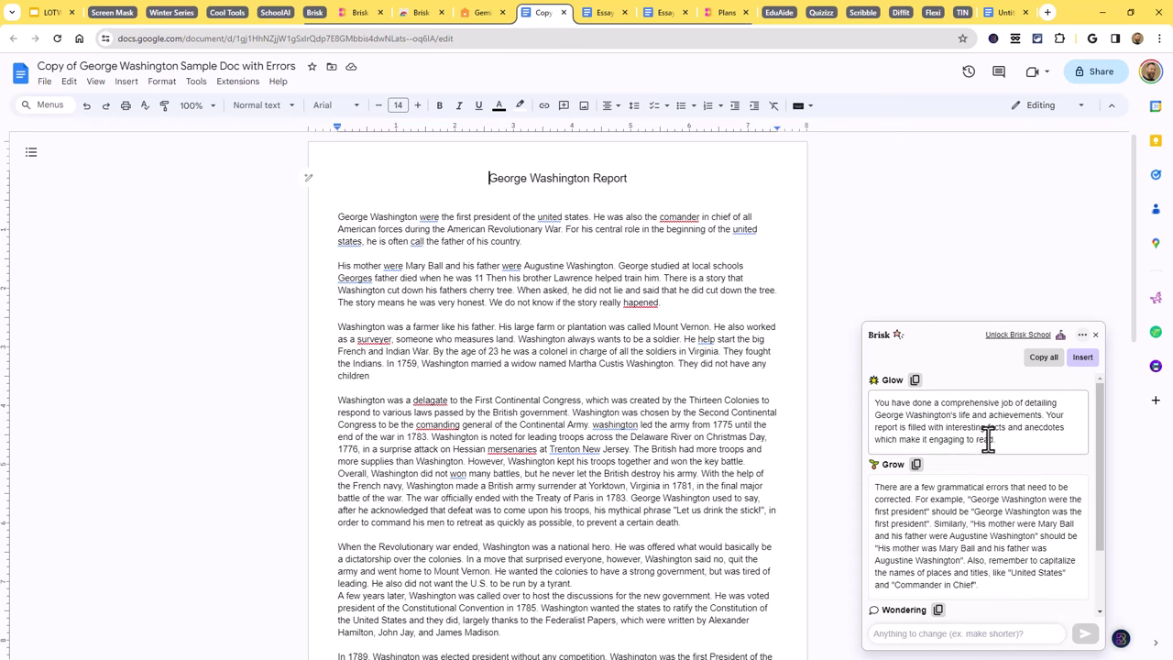
# Review the Glow, Grow and Wondering feedback on the George Washington report, and close it without inserting it
pyautogui.scroll(-2, 1034, 524)
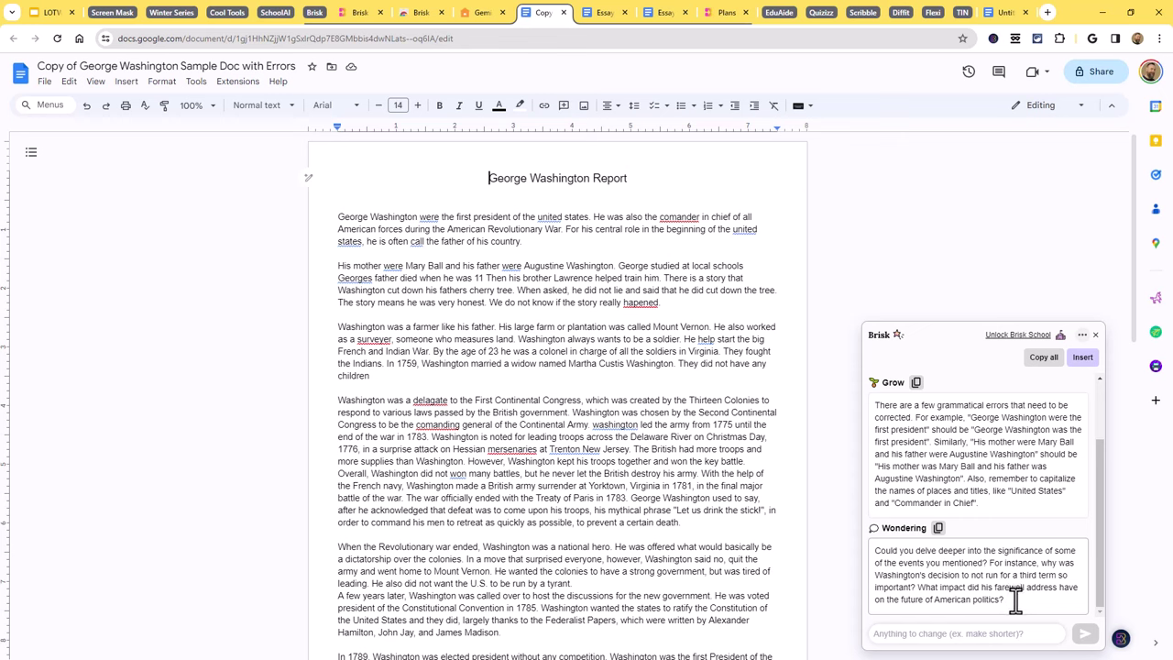
pyautogui.scroll(3, 1013, 597)
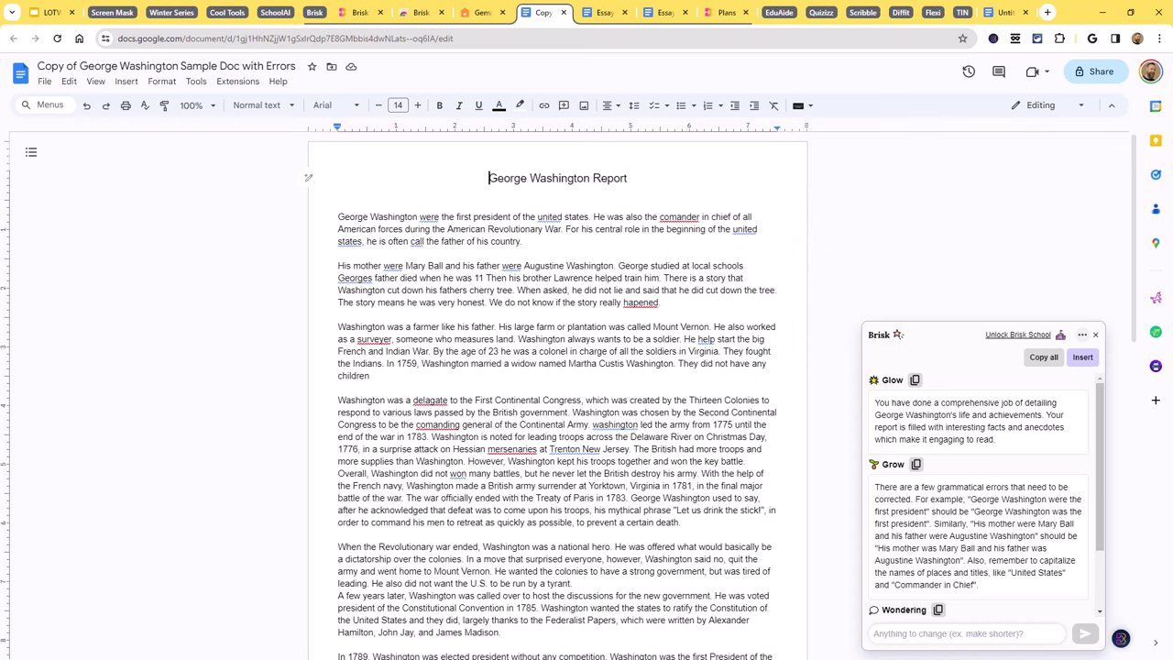
pyautogui.click(784, 290)
pyautogui.click(1095, 334)
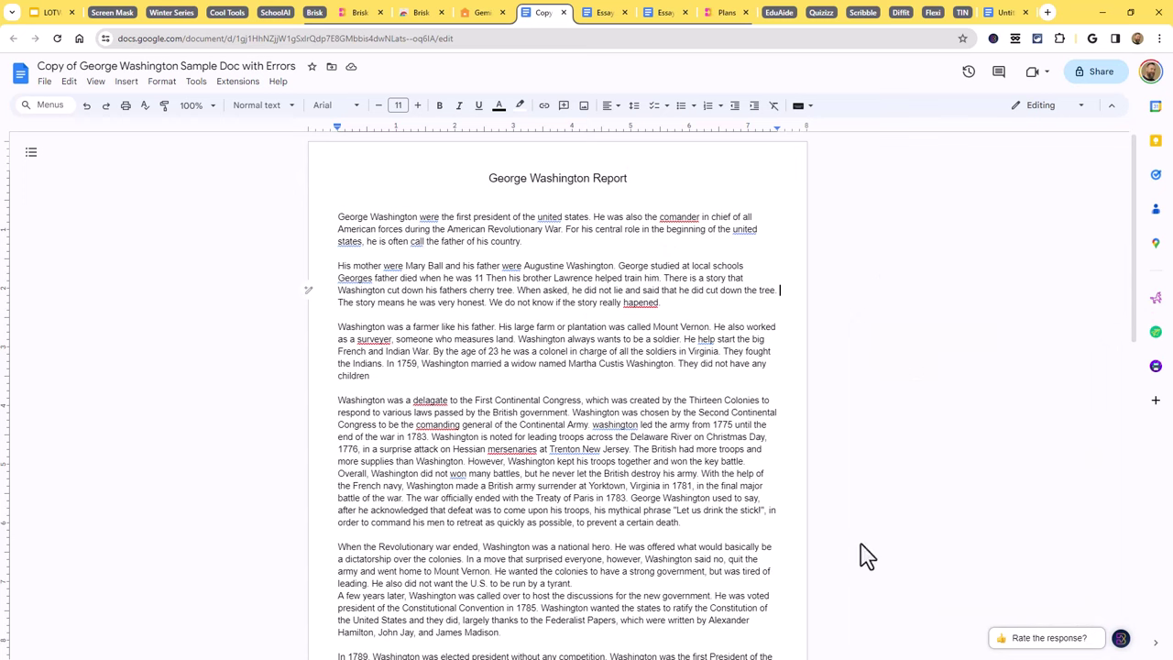
# Open Write with Brisk and place the cursor in the blank area below the report's last paragraph
pyautogui.click(1123, 639)
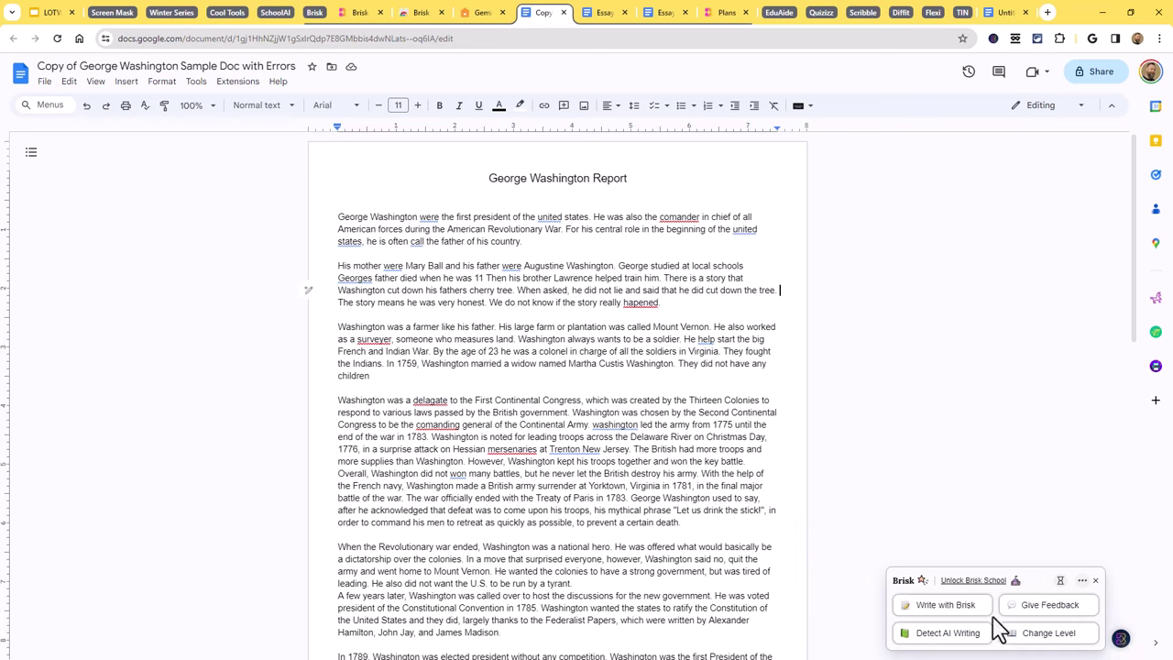
pyautogui.click(957, 609)
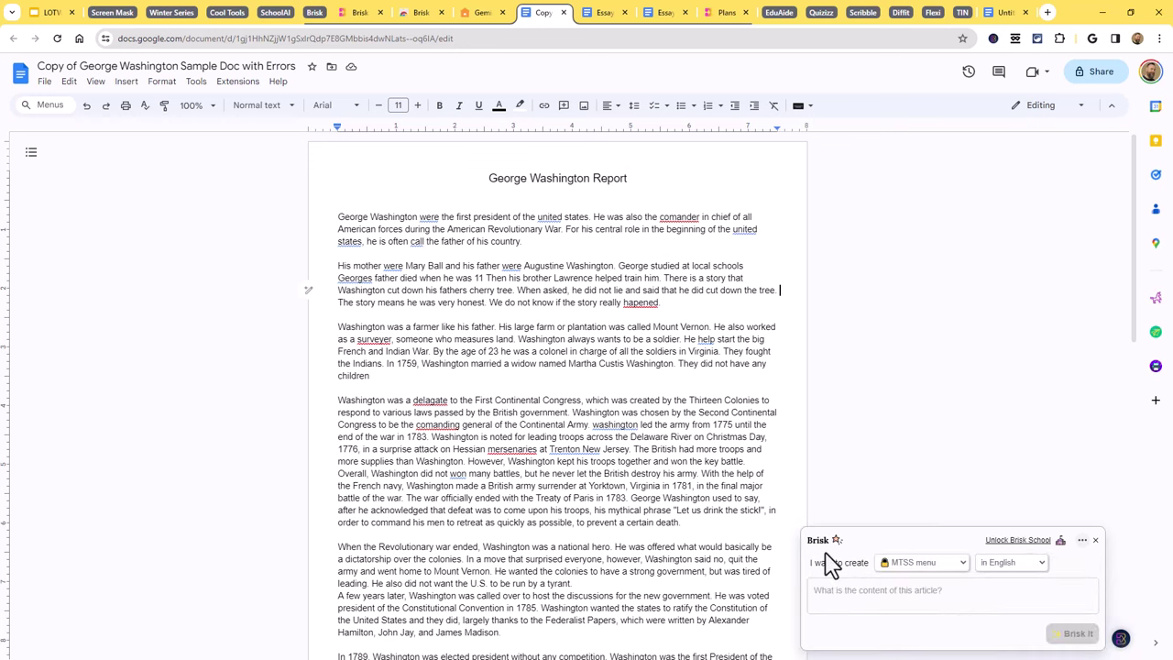
pyautogui.scroll(-8, 601, 449)
pyautogui.scroll(-3, 604, 451)
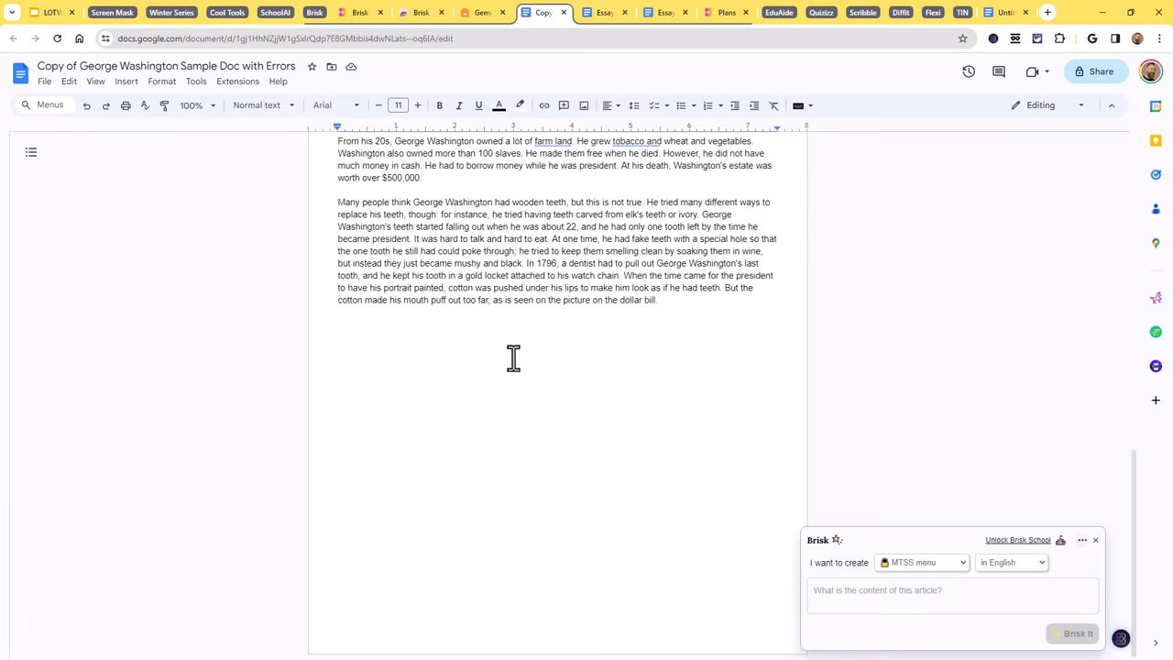
pyautogui.click(485, 337)
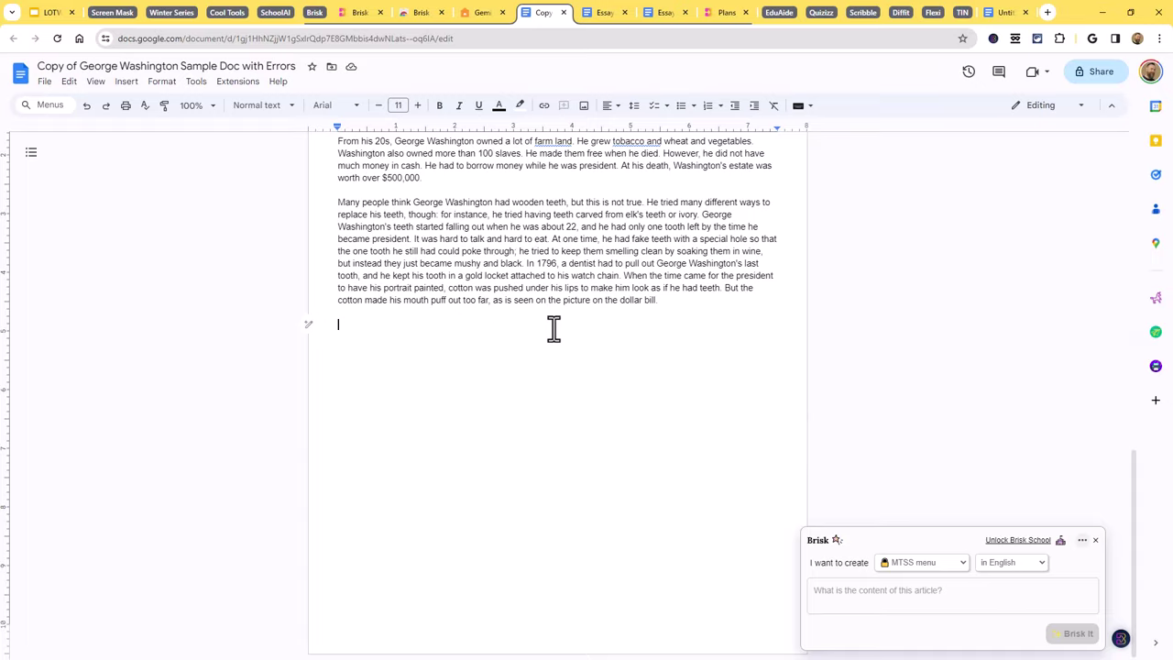
pyautogui.scroll(10, 552, 330)
pyautogui.scroll(-15, 557, 332)
# Generate an English 8th grade multiple-choice quiz with 3 questions on "George Washington" below the report, and close Brisk
pyautogui.click(944, 562)
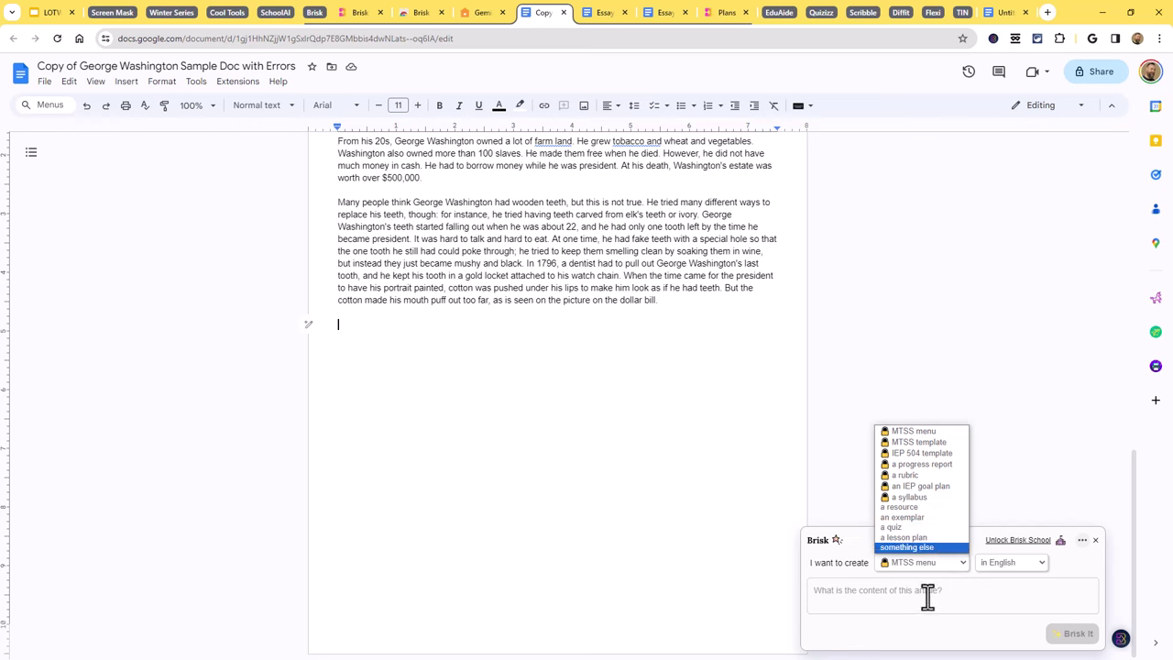
pyautogui.click(919, 527)
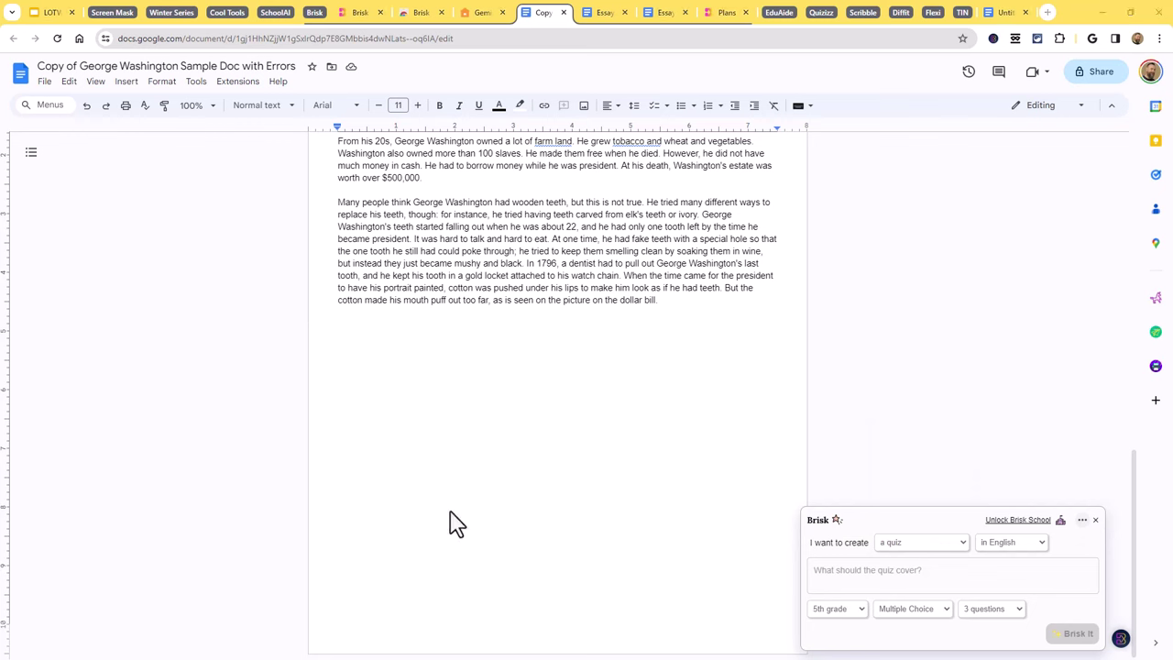
pyautogui.click(927, 571)
pyautogui.write('George Washington')
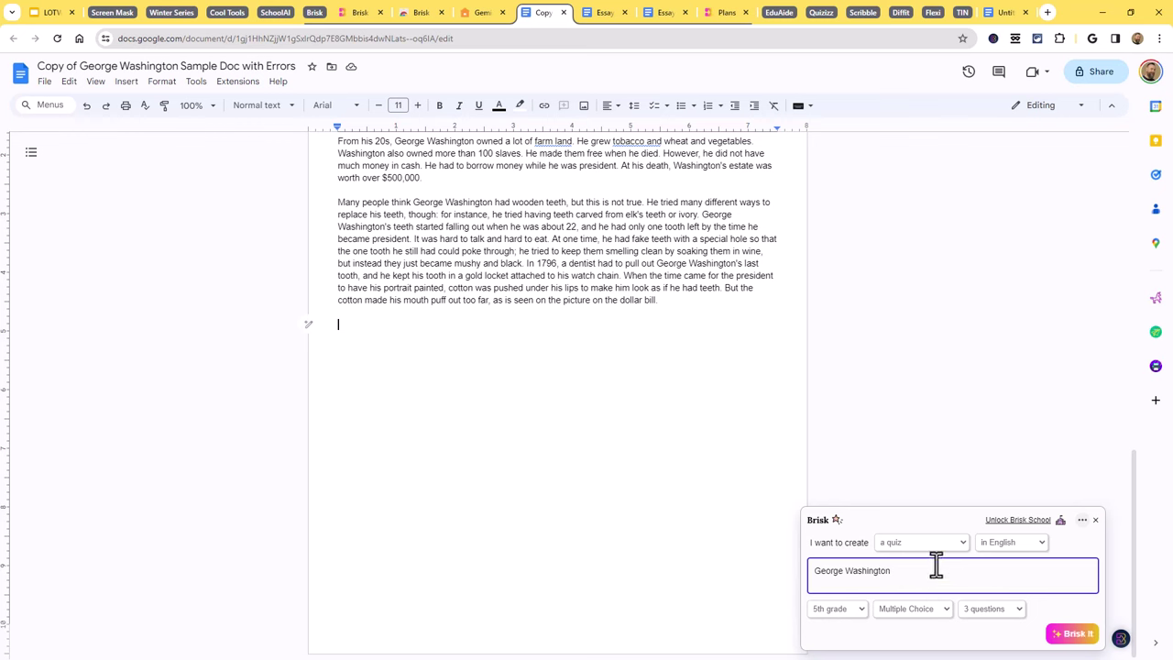
pyautogui.click(854, 612)
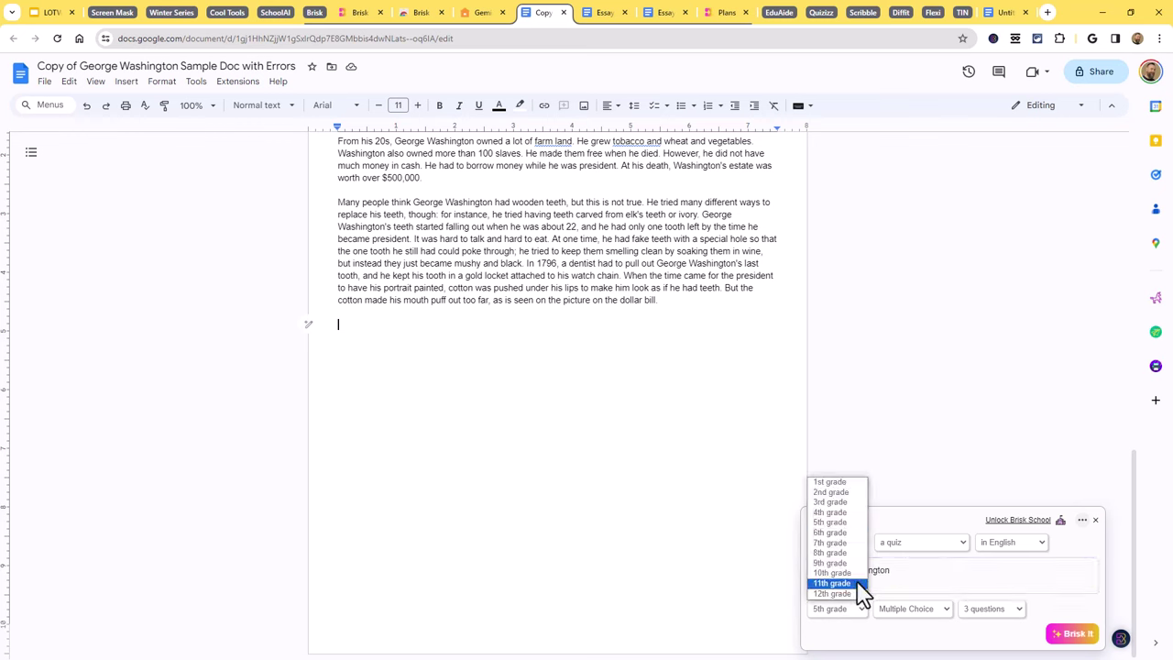
pyautogui.click(851, 553)
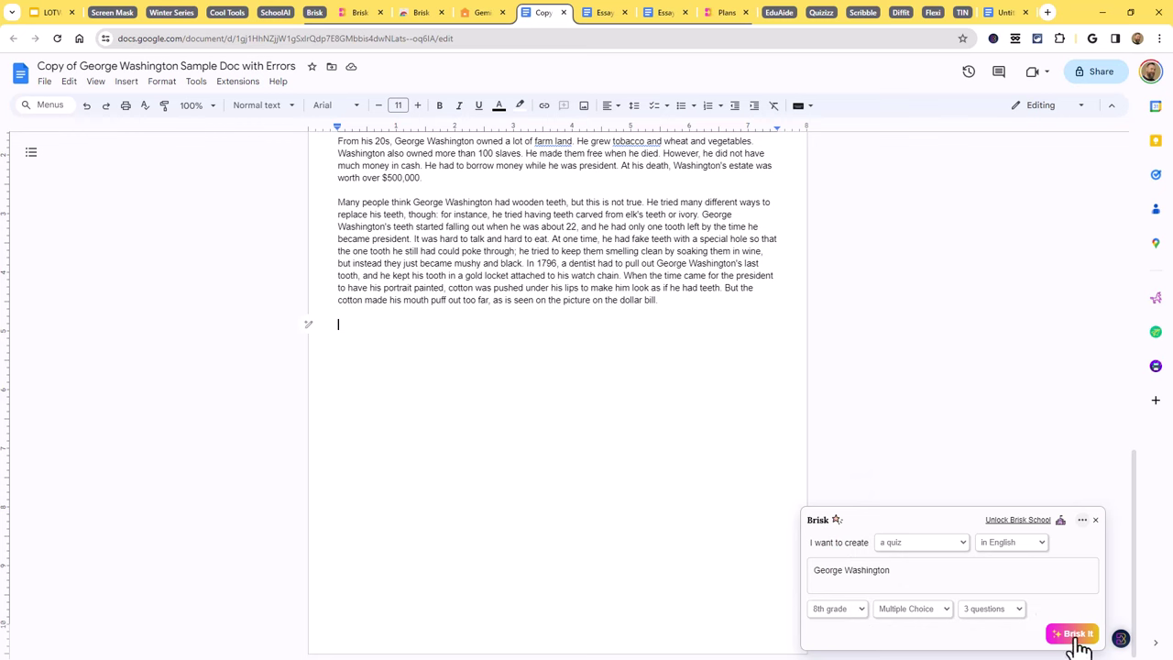
pyautogui.click(1077, 637)
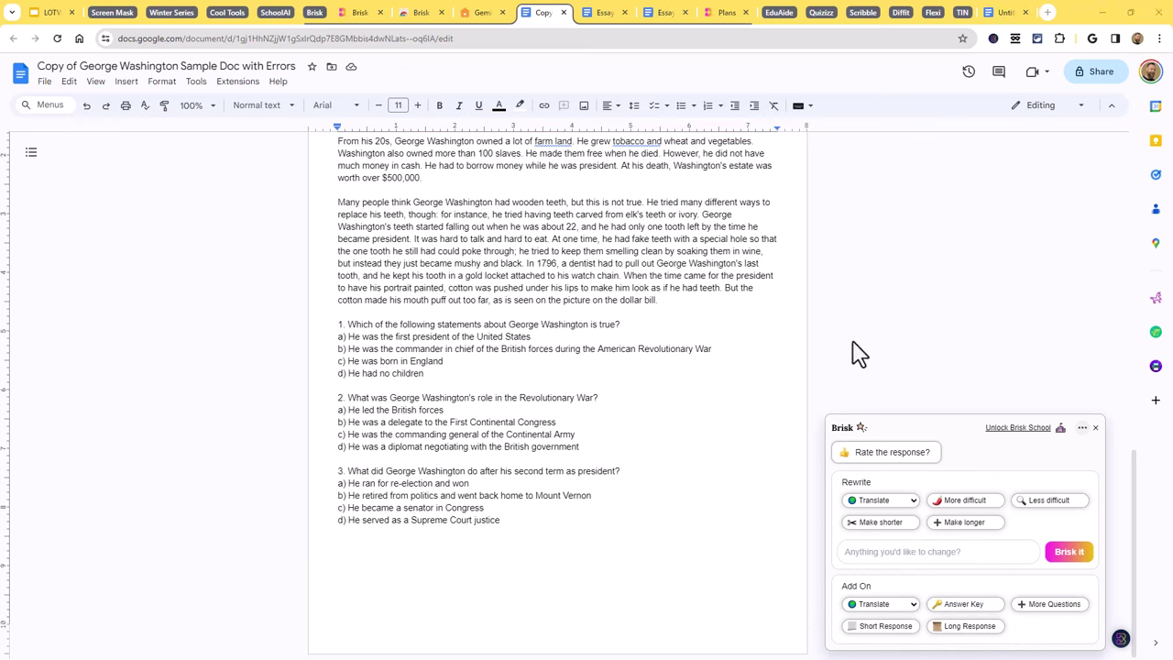
pyautogui.click(1095, 427)
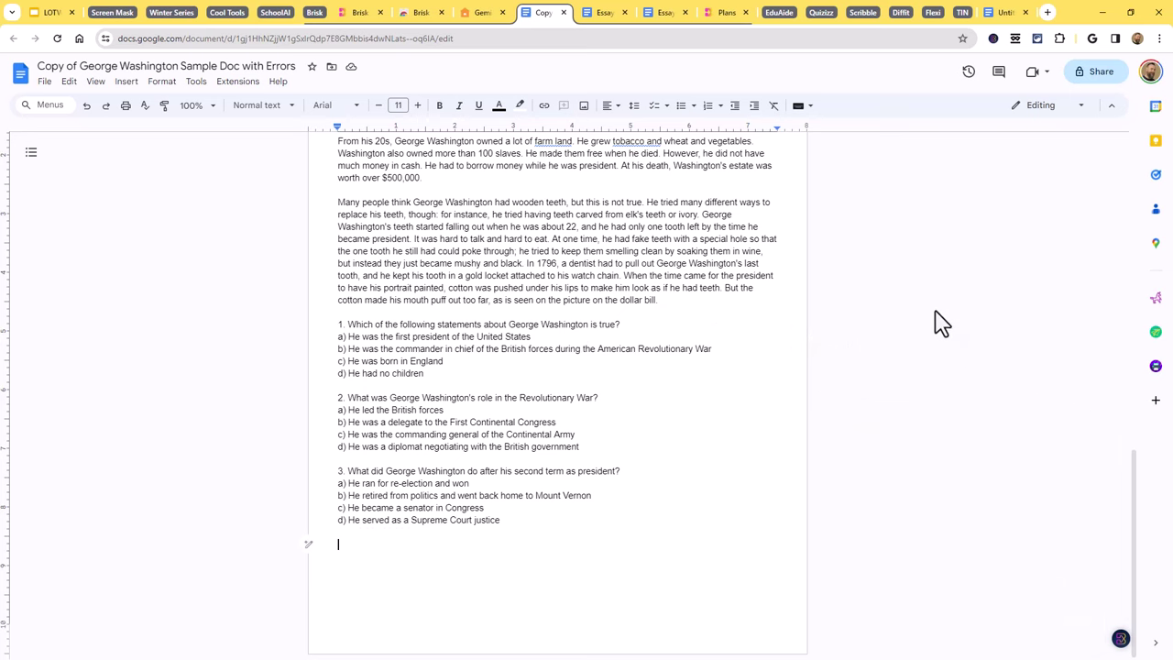
# Reload the two Essay Example #1 documents, first the Test User02 copy and then the Test User01 copy
pyautogui.click(606, 13)
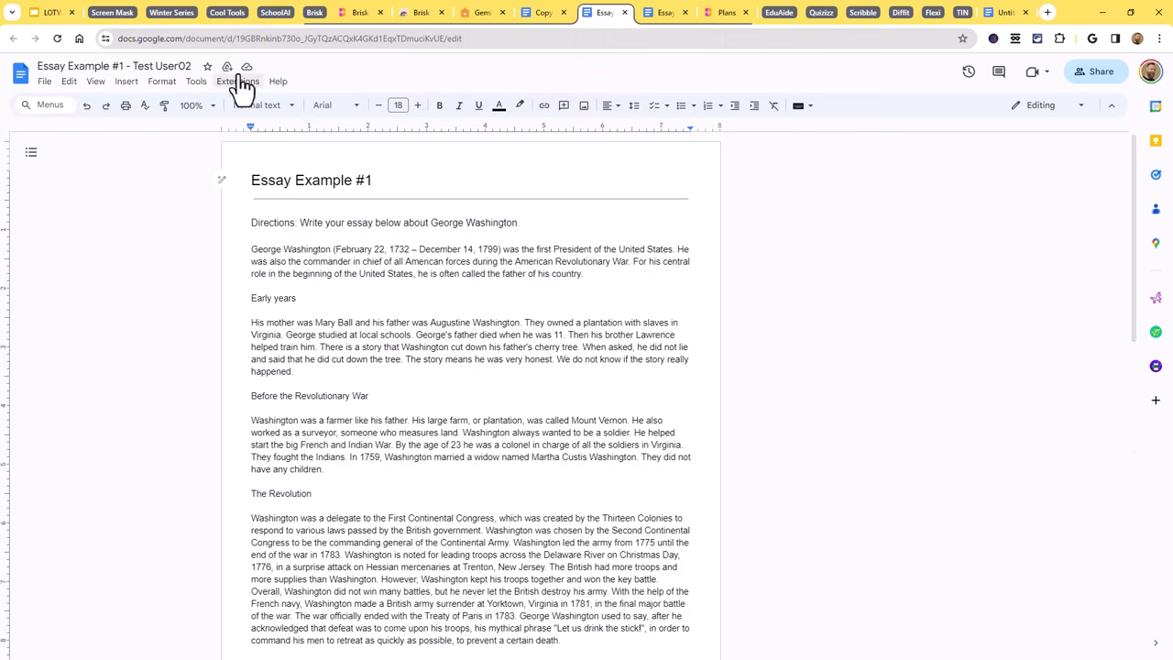
pyautogui.click(57, 39)
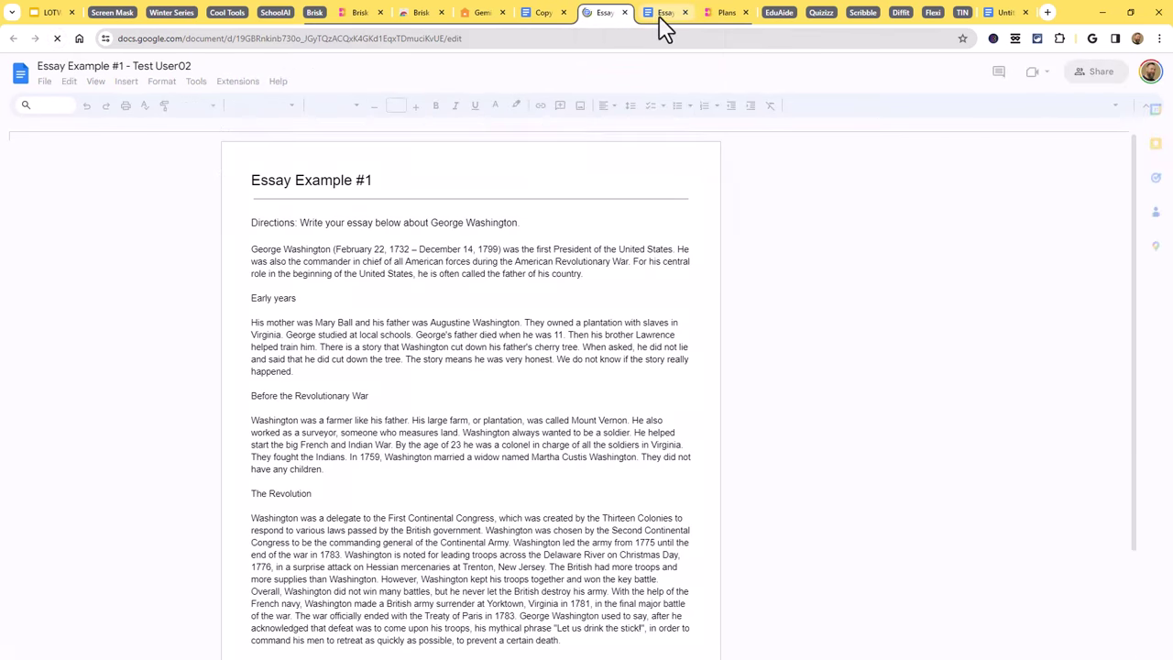
pyautogui.click(662, 15)
pyautogui.click(57, 40)
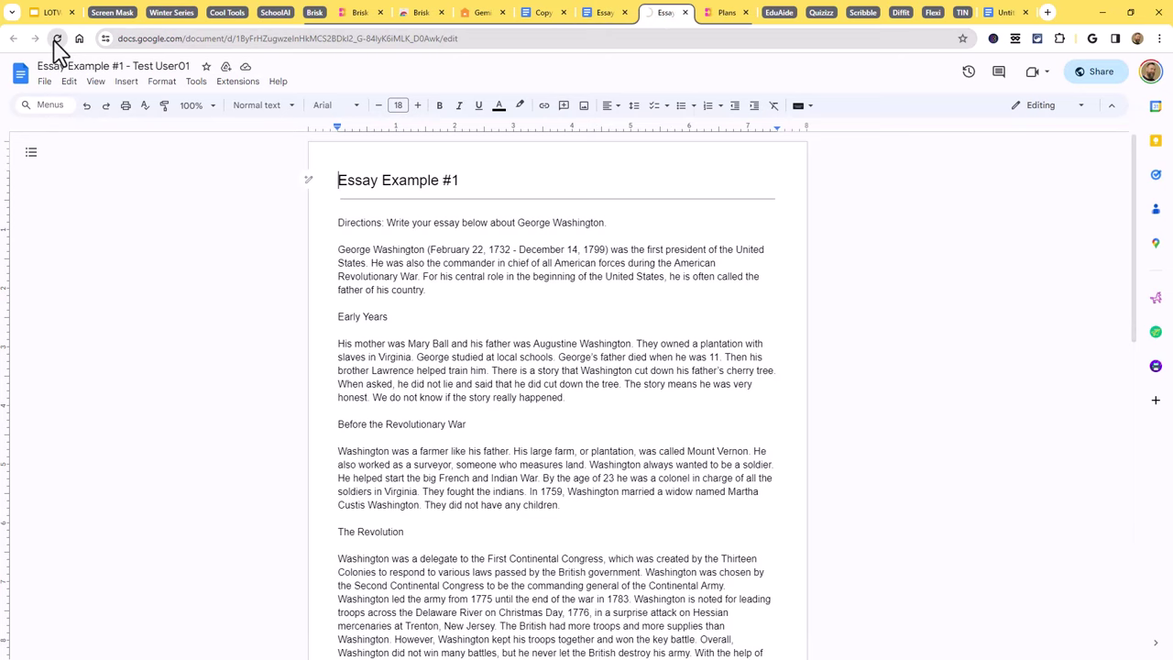
# Check the Test User02 copy of Essay Example #1 with Brisk's Detect AI Writing tool
pyautogui.click(602, 13)
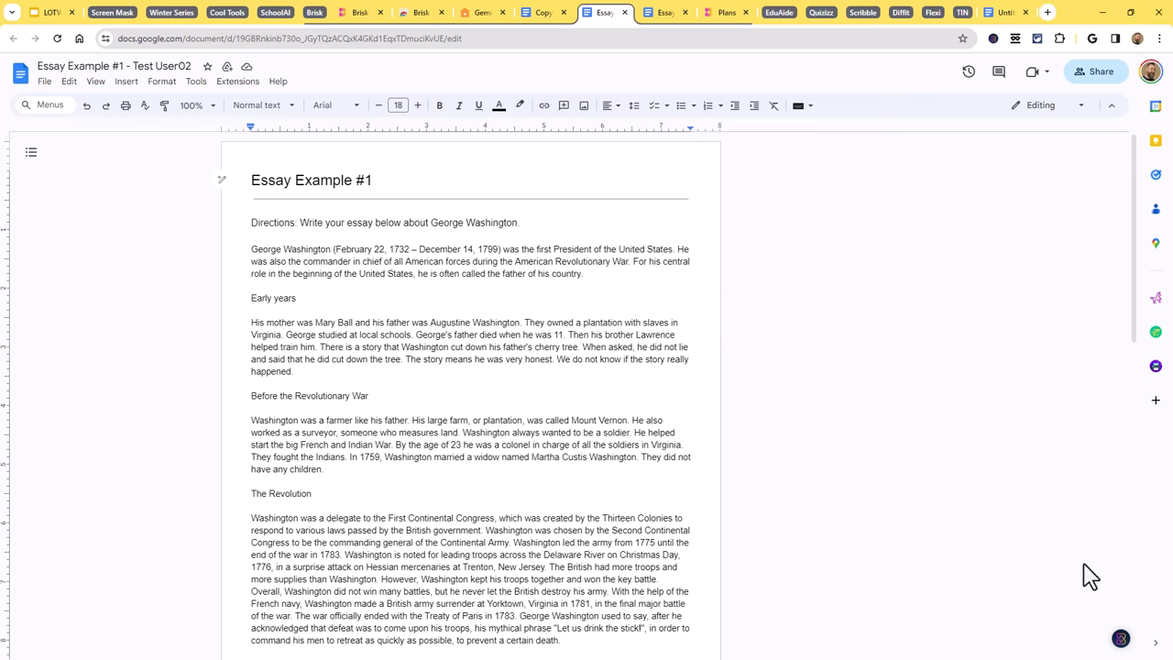
pyautogui.moveTo(1122, 641)
pyautogui.click(1120, 639)
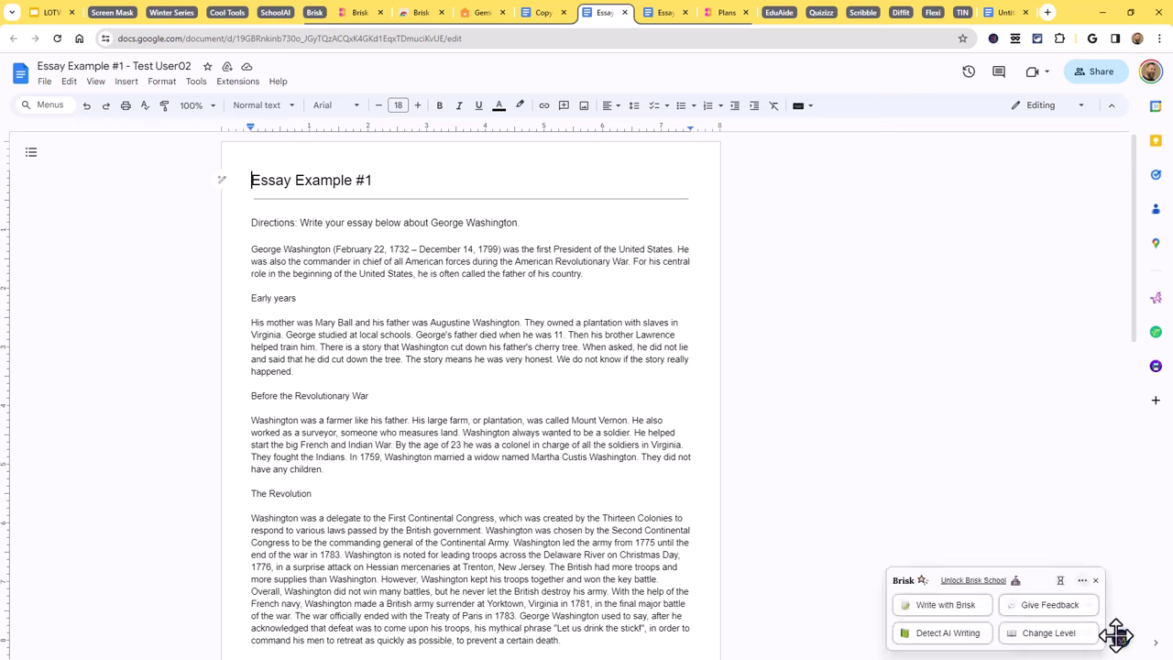
pyautogui.click(965, 634)
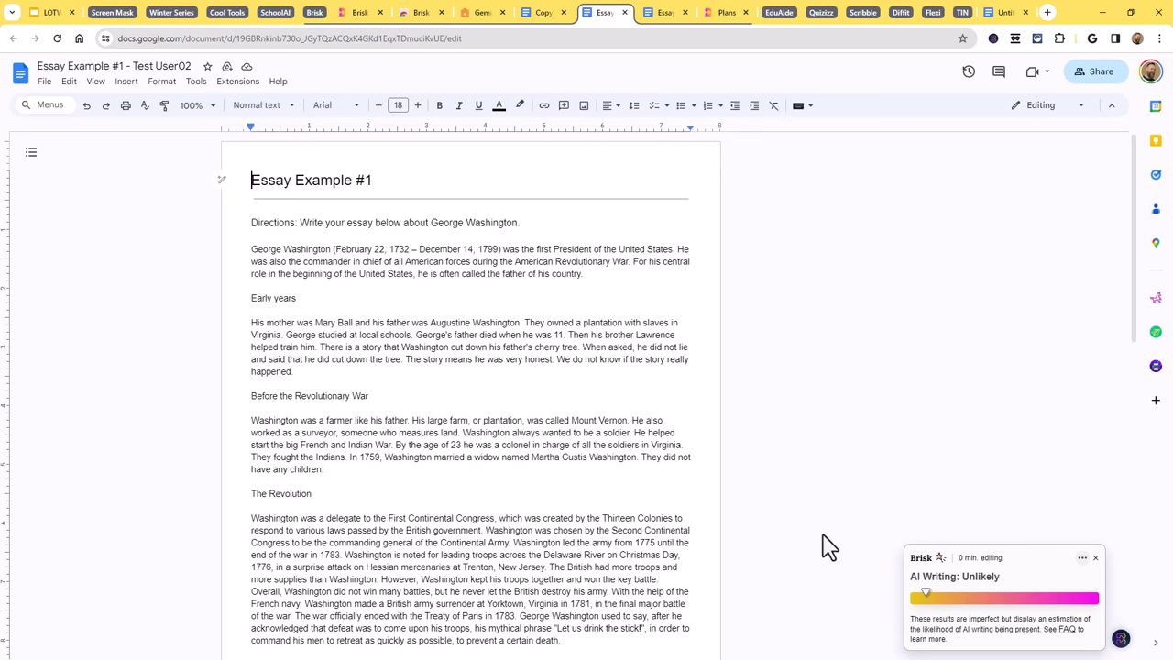
pyautogui.click(611, 358)
# Check the Test User01 copy of Essay Example #1 with Brisk's Detect AI Writing tool
pyautogui.click(667, 12)
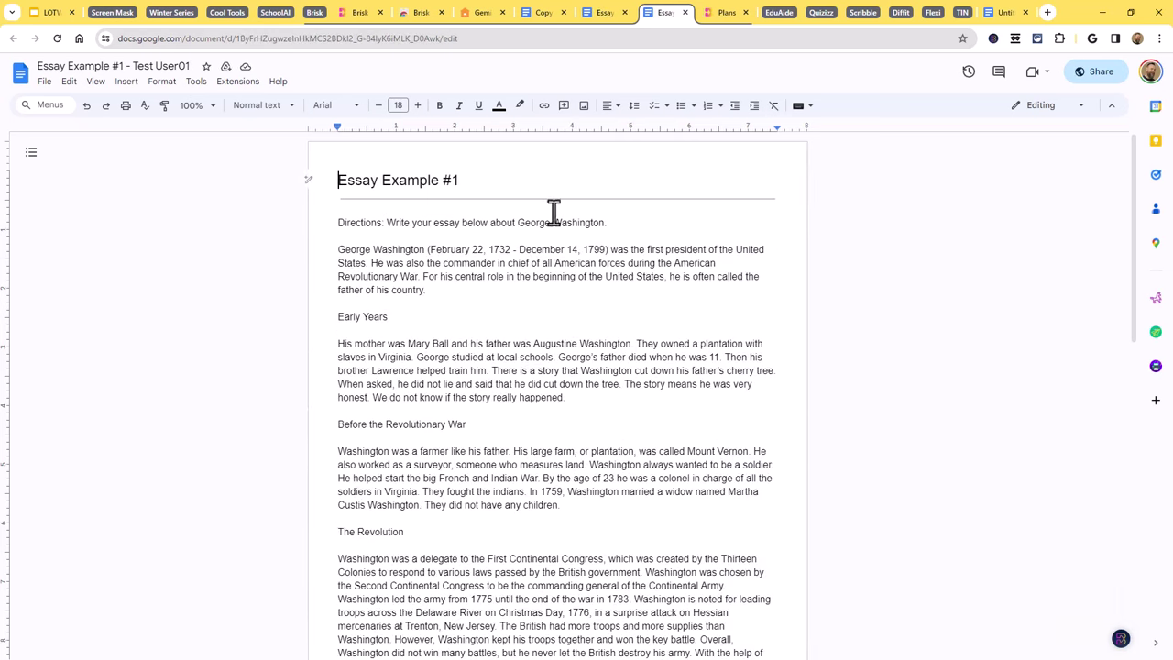
pyautogui.click(1121, 639)
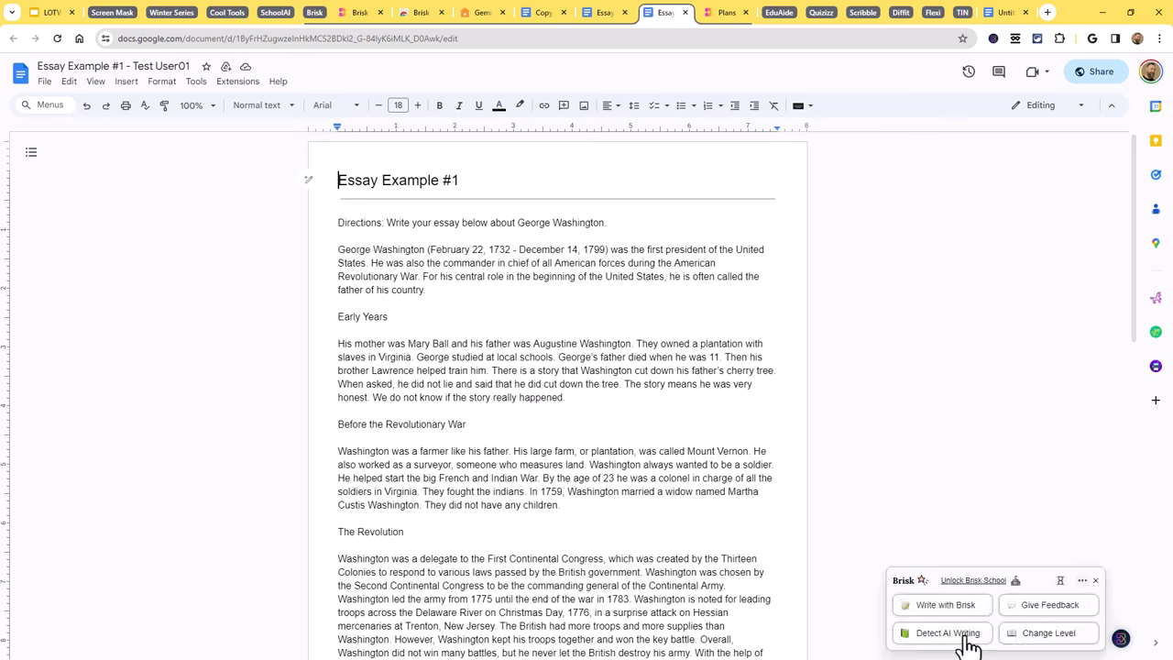
pyautogui.click(964, 635)
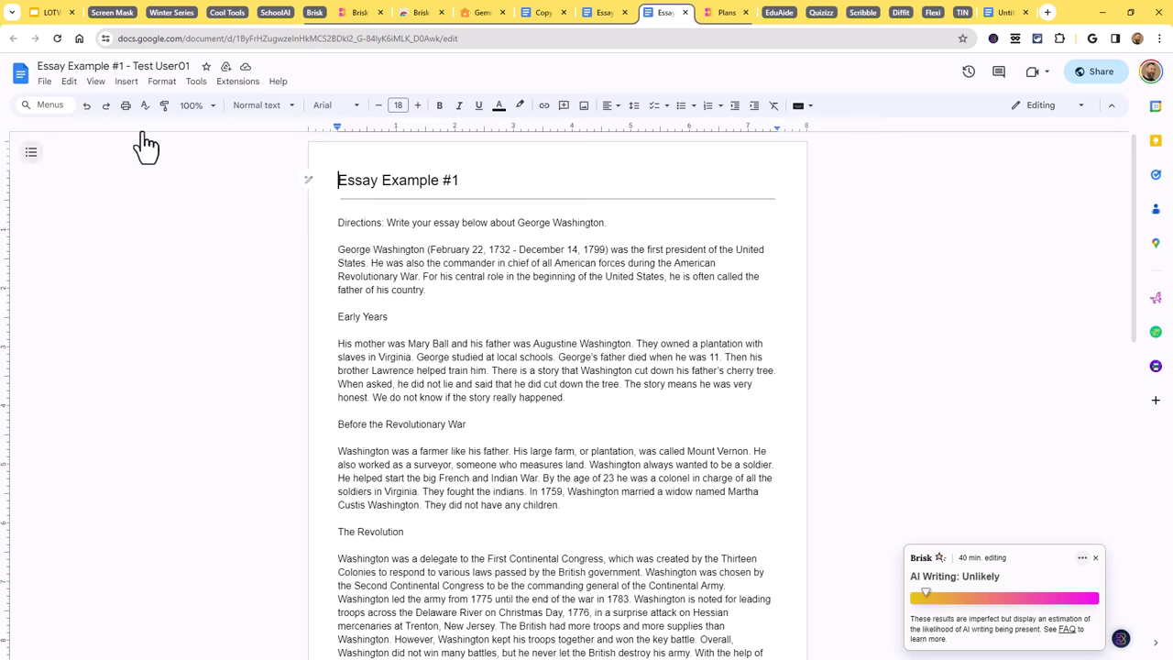
# Compare the features and pricing of the Individual Teacher and Brisk School plans on the Brisk Teaching Plans page
pyautogui.click(722, 15)
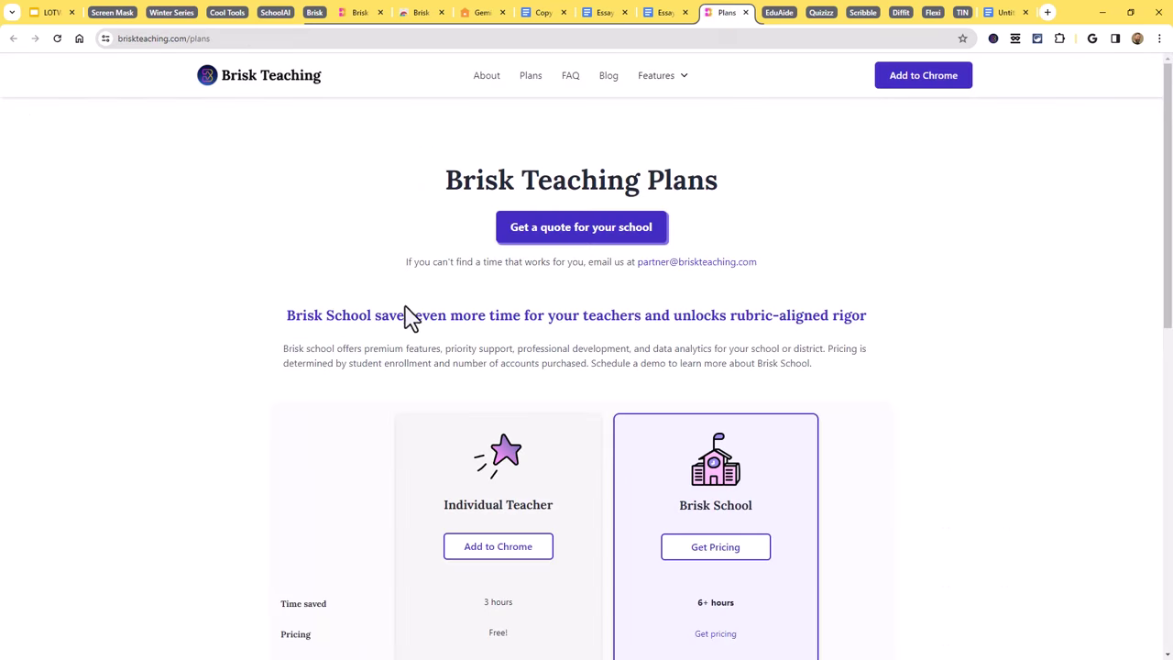
pyautogui.scroll(-2, 243, 325)
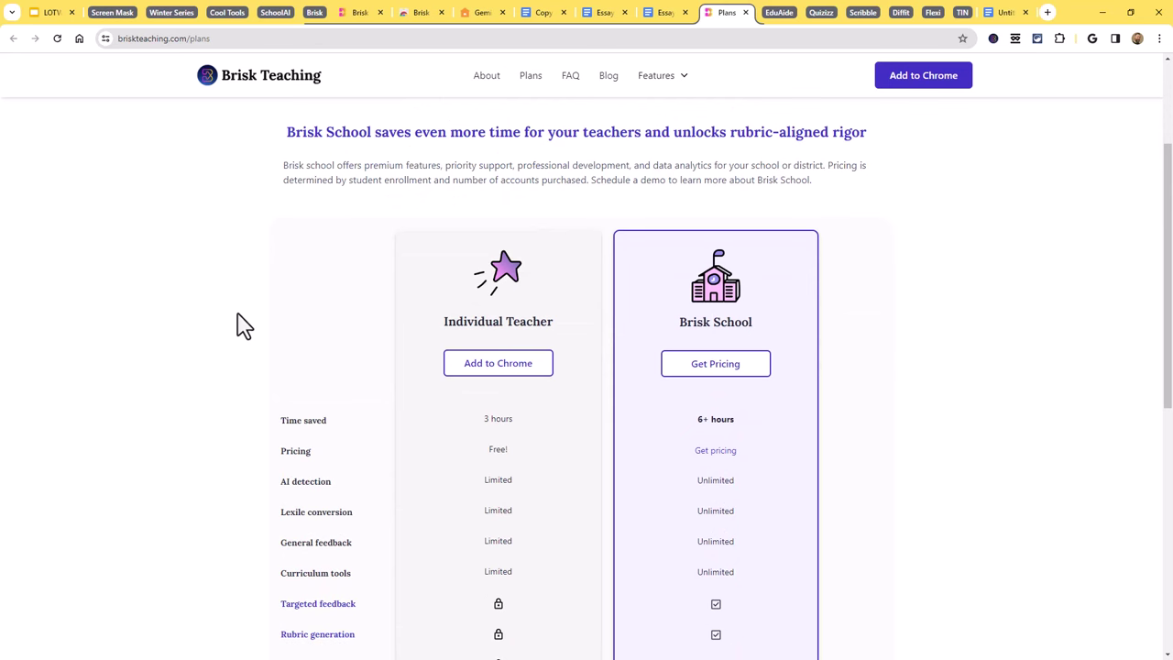
pyautogui.scroll(-2, 243, 325)
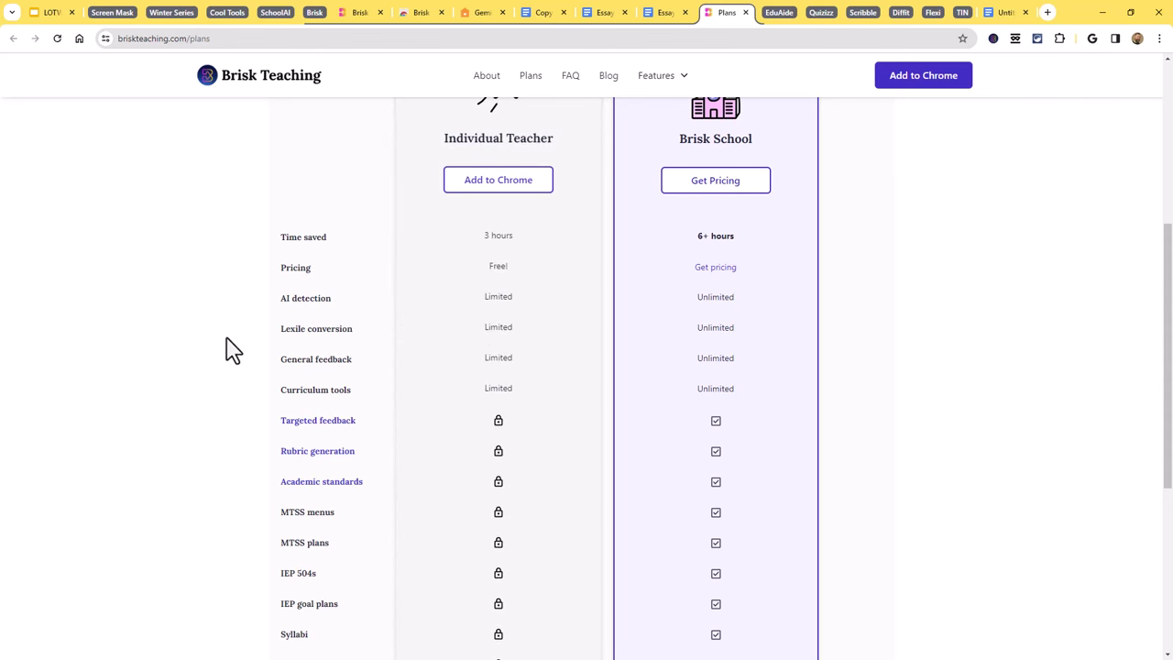
pyautogui.scroll(2, 247, 361)
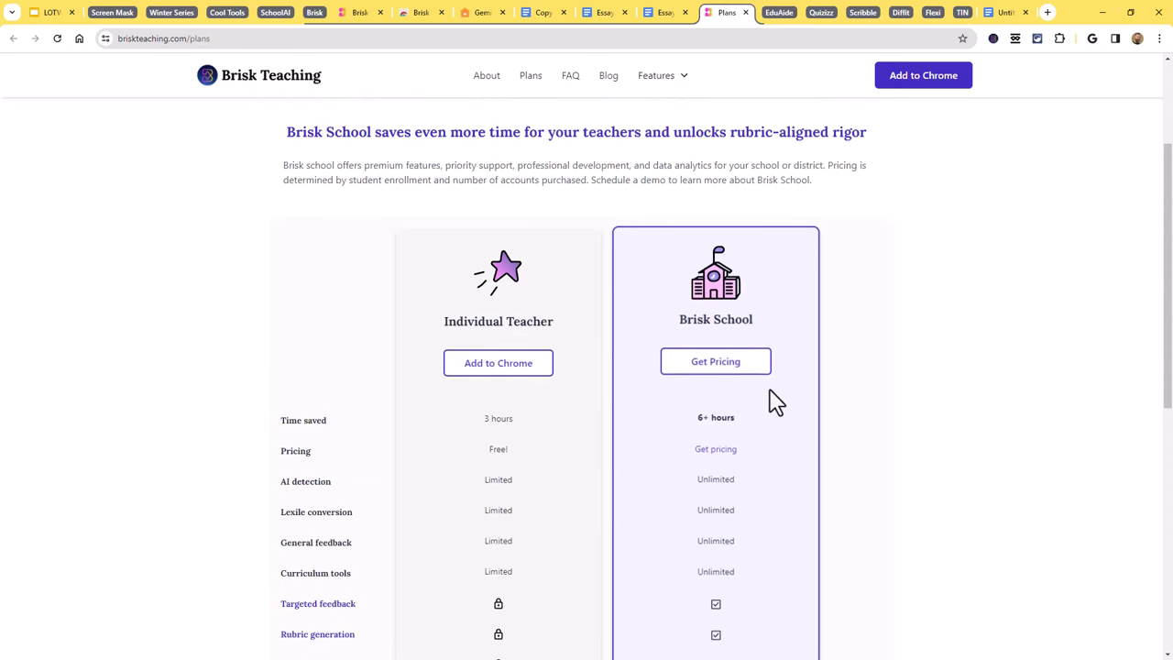
pyautogui.scroll(-4, 775, 400)
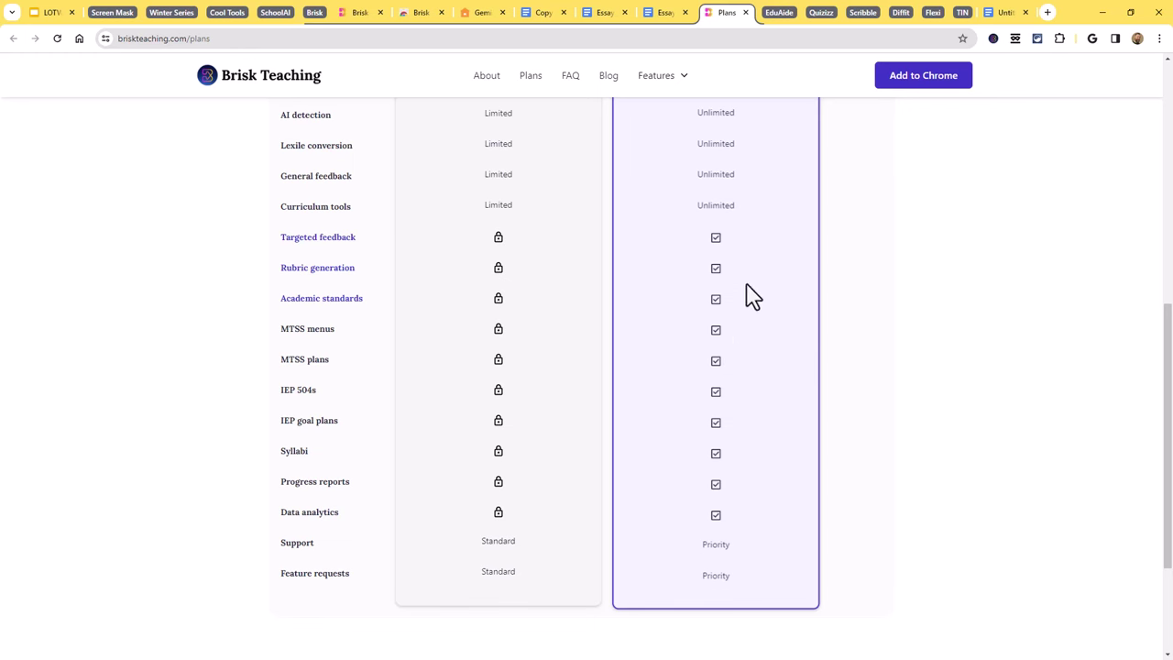
pyautogui.scroll(6, 773, 437)
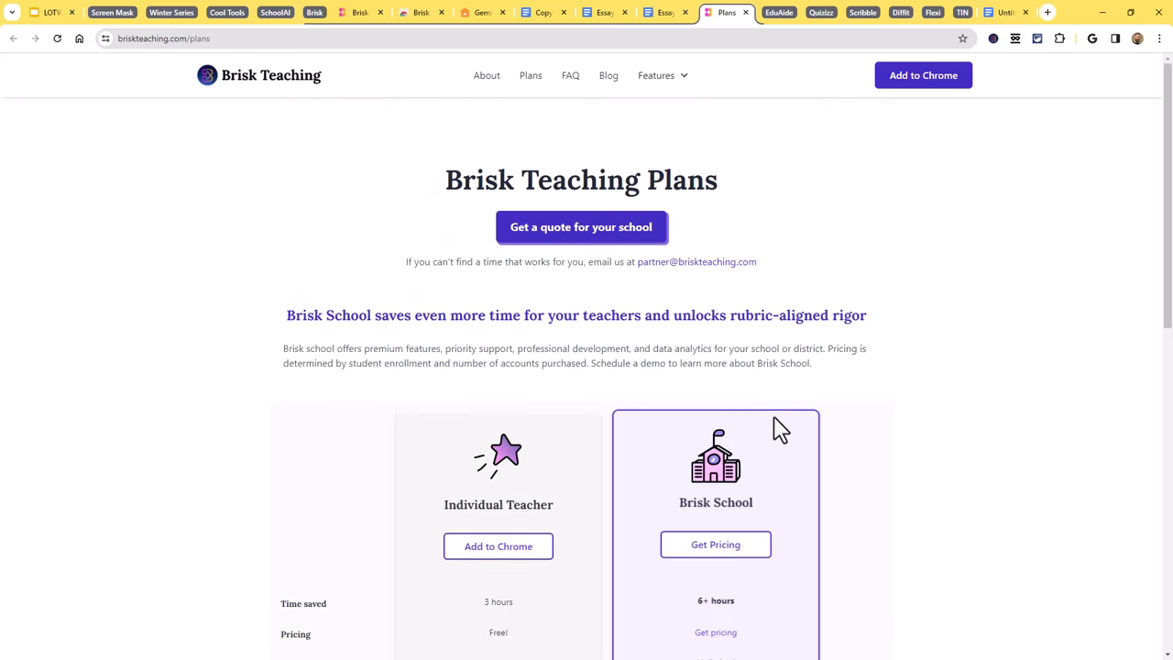
# Return to the Brisk Teaching homepage and collapse the Brisk tab group
pyautogui.click(360, 13)
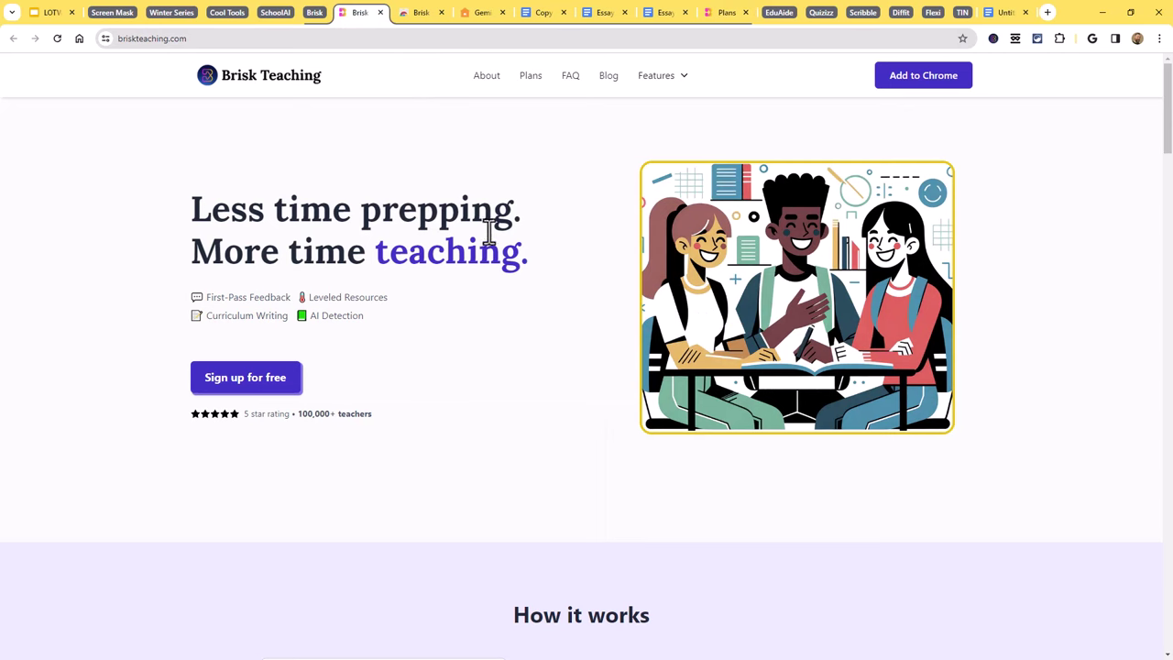
pyautogui.click(316, 13)
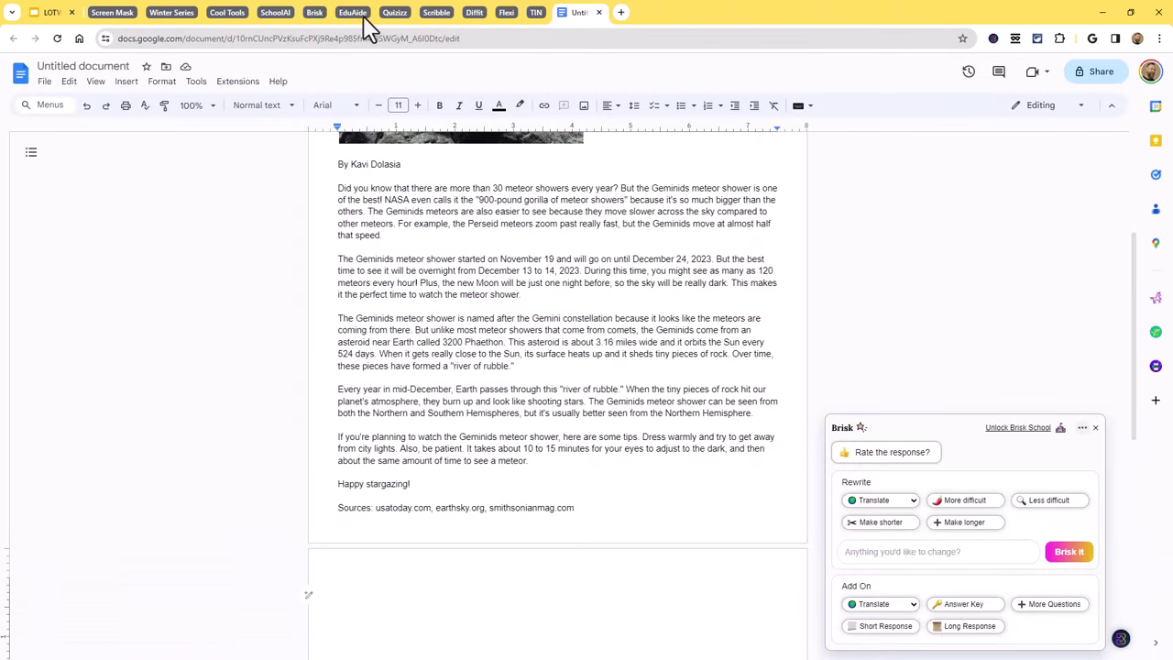
# Expand the EduAide tab group and view the EduaideAI slides in their published presentation
pyautogui.click(360, 13)
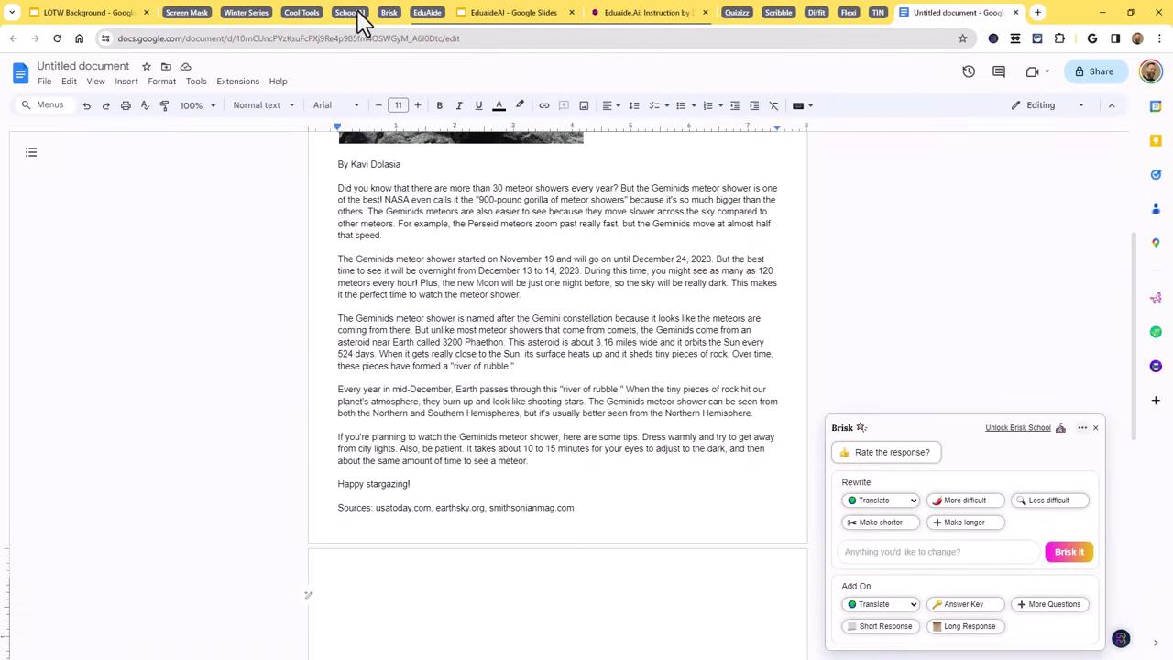
pyautogui.click(510, 15)
pyautogui.click(579, 351)
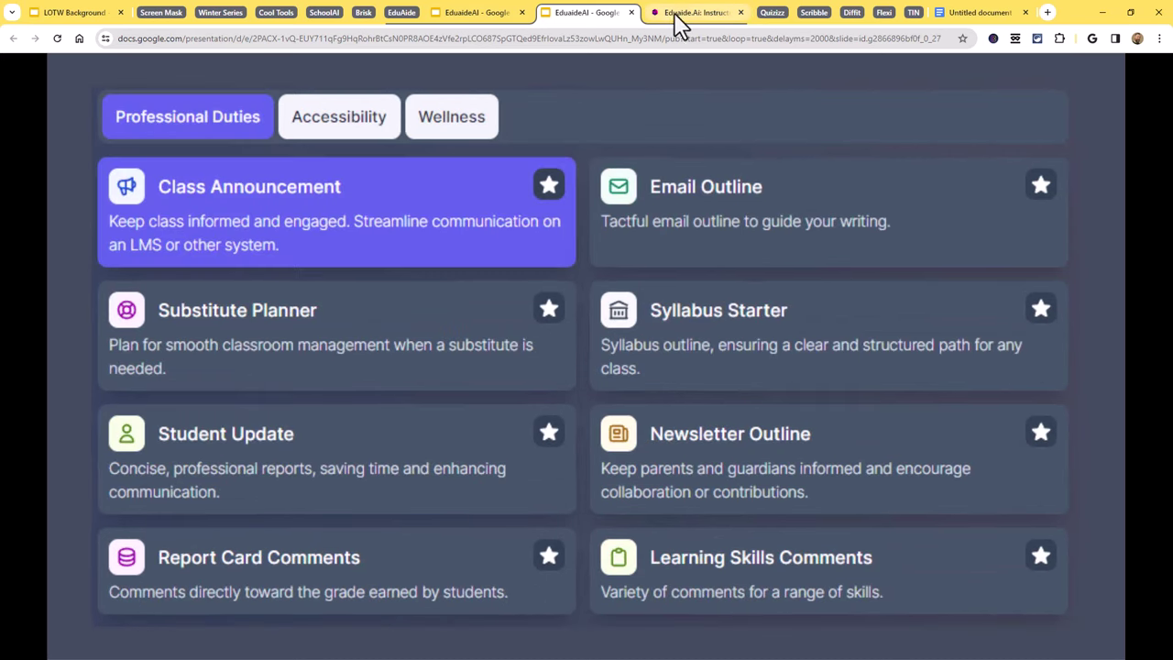
# Launch Eduaide.Ai and examine the Content Generator's resource categories, from Planning and Information Objects through Gamification and Questions
pyautogui.click(679, 13)
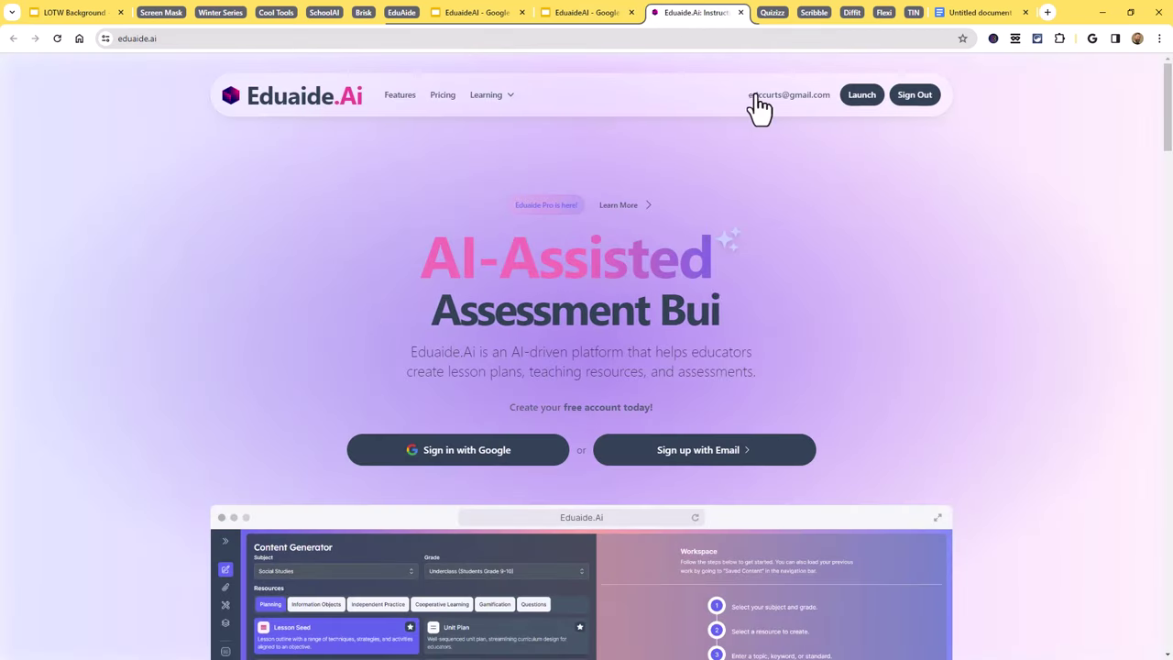
pyautogui.click(862, 96)
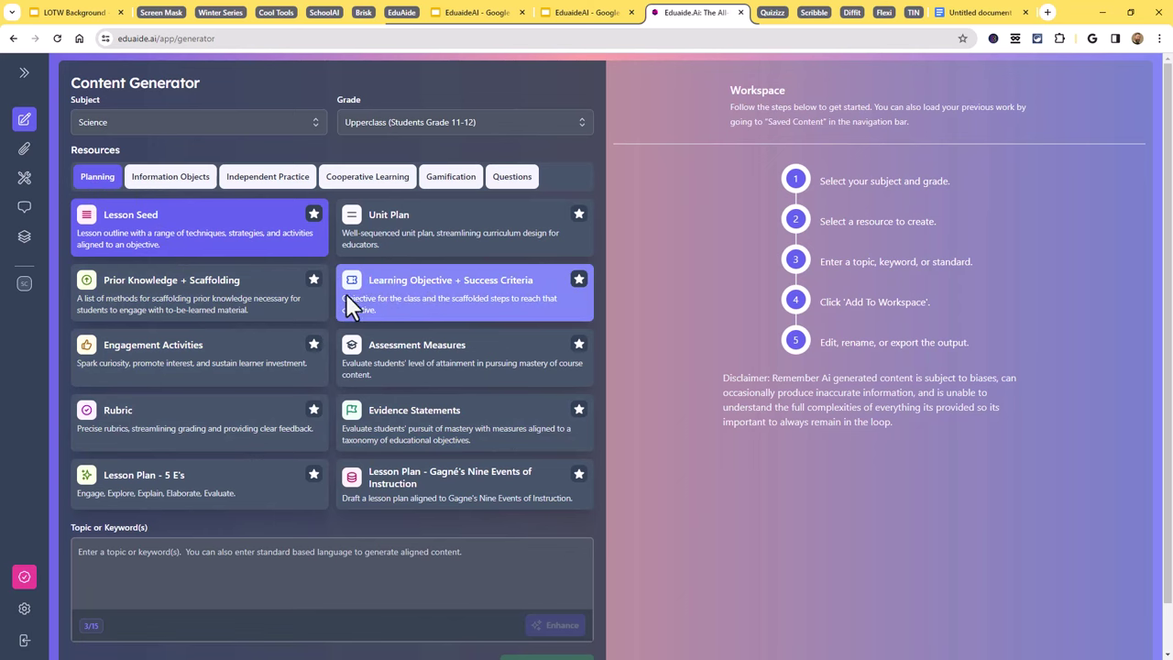
pyautogui.click(172, 178)
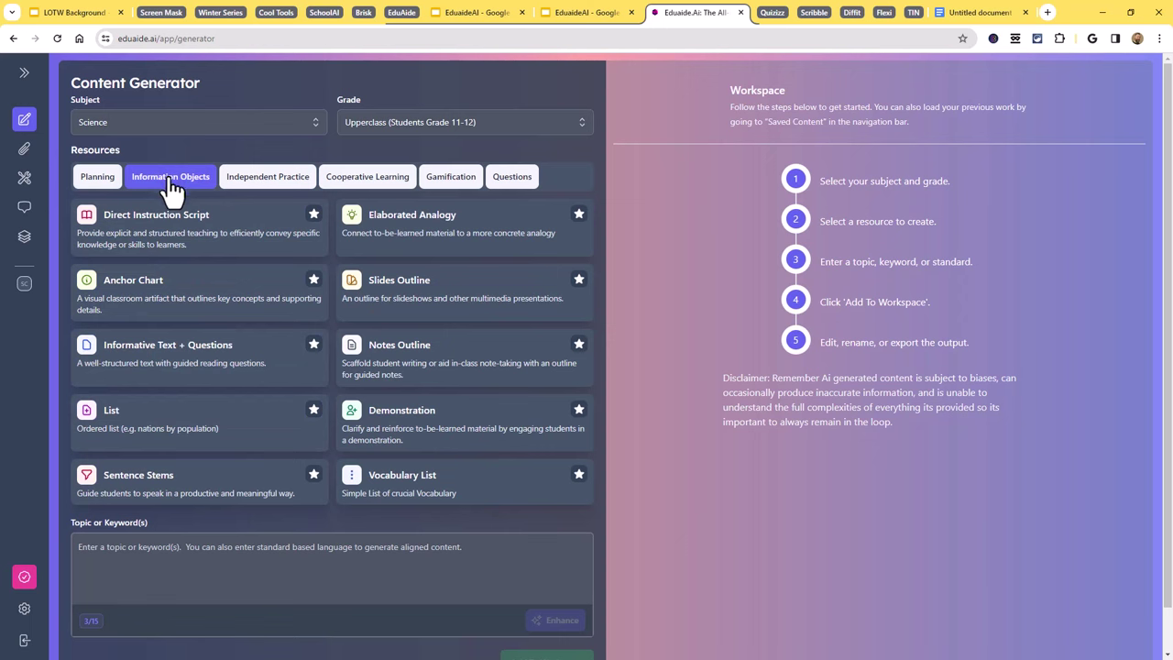
pyautogui.click(409, 486)
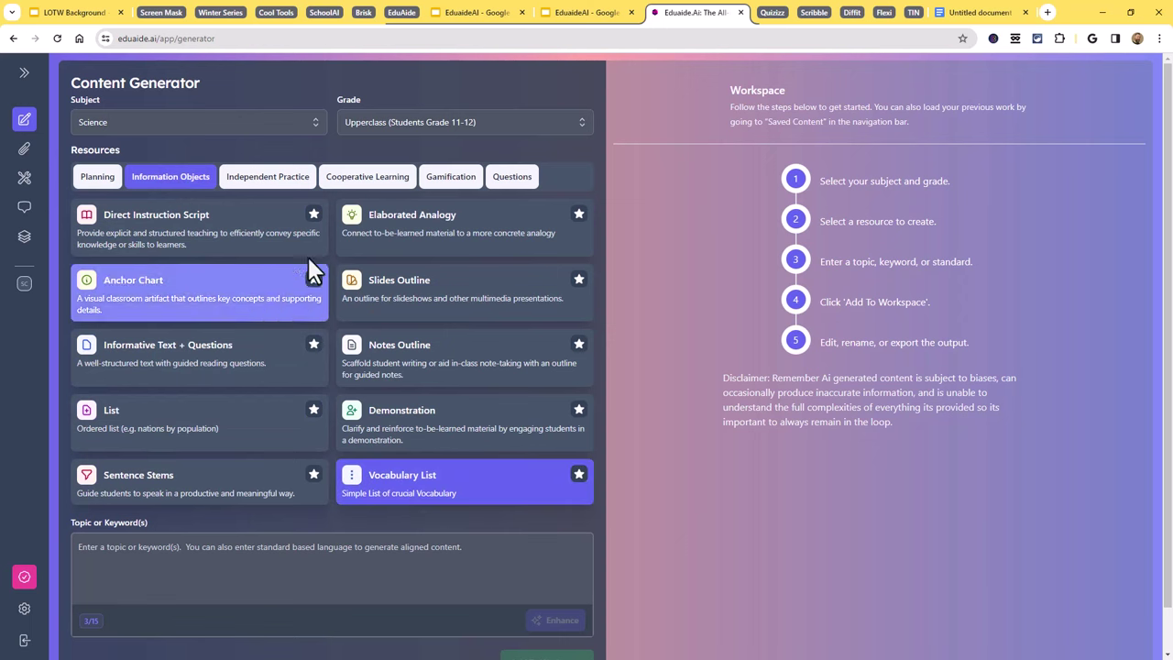
pyautogui.click(280, 183)
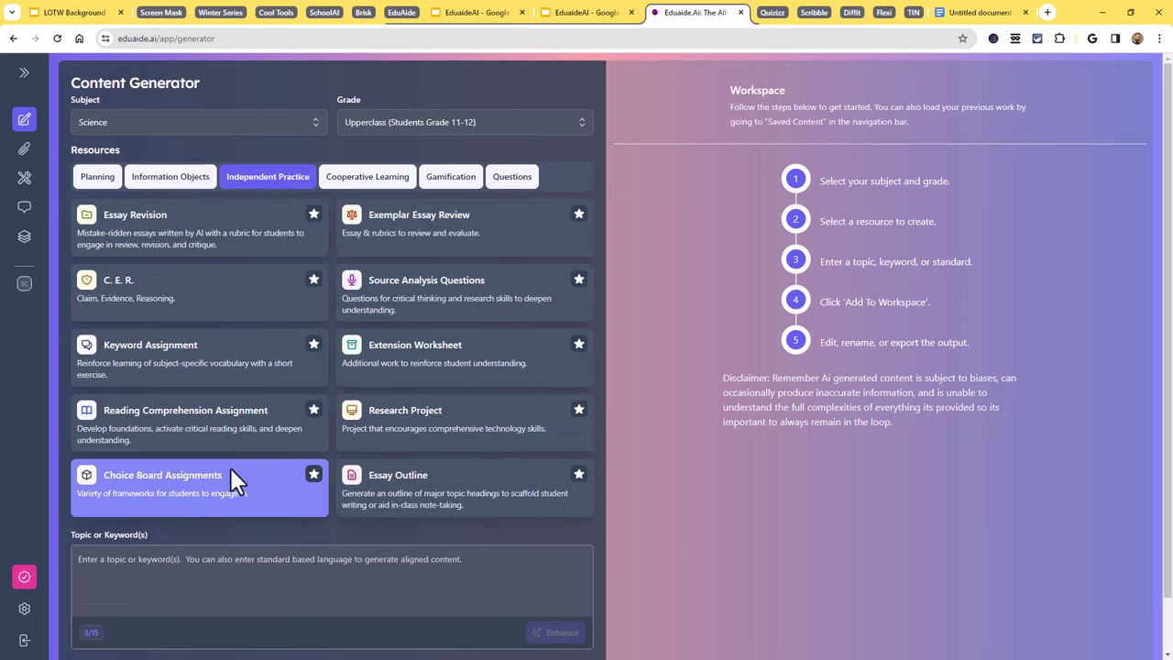
pyautogui.click(374, 183)
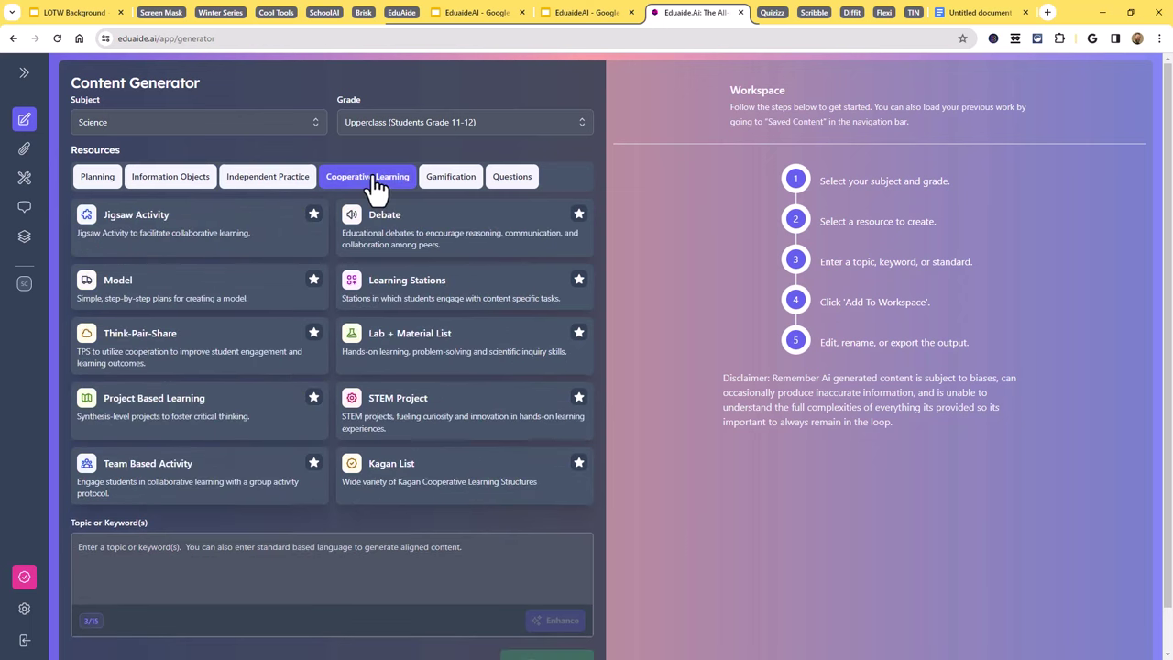
pyautogui.click(451, 182)
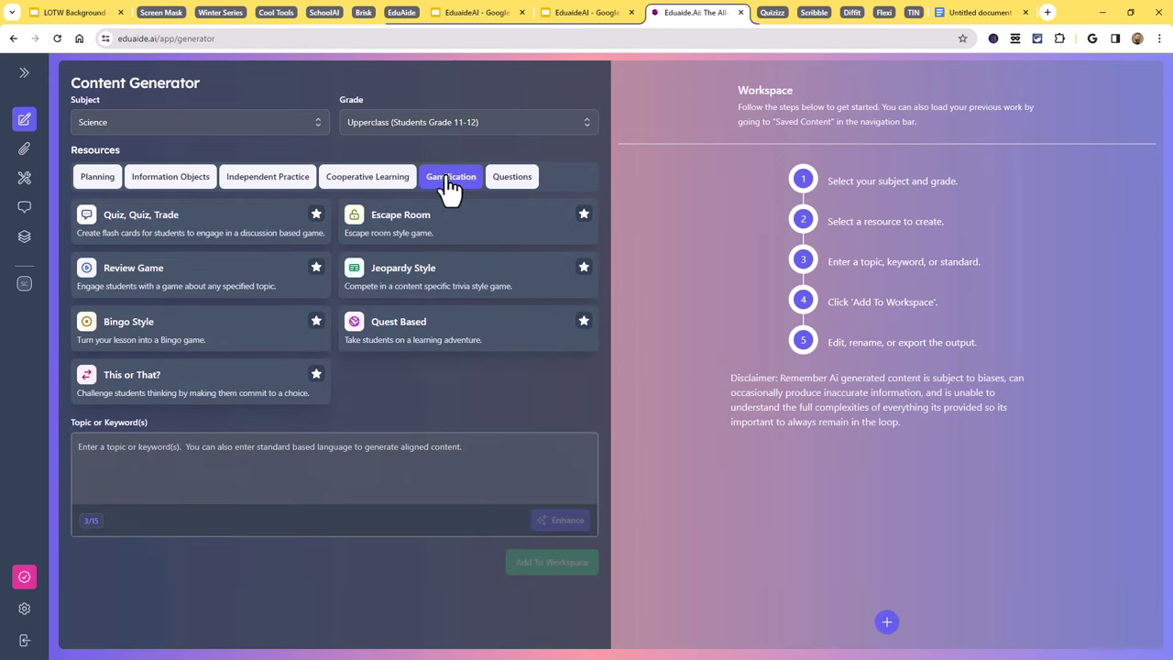
pyautogui.click(507, 188)
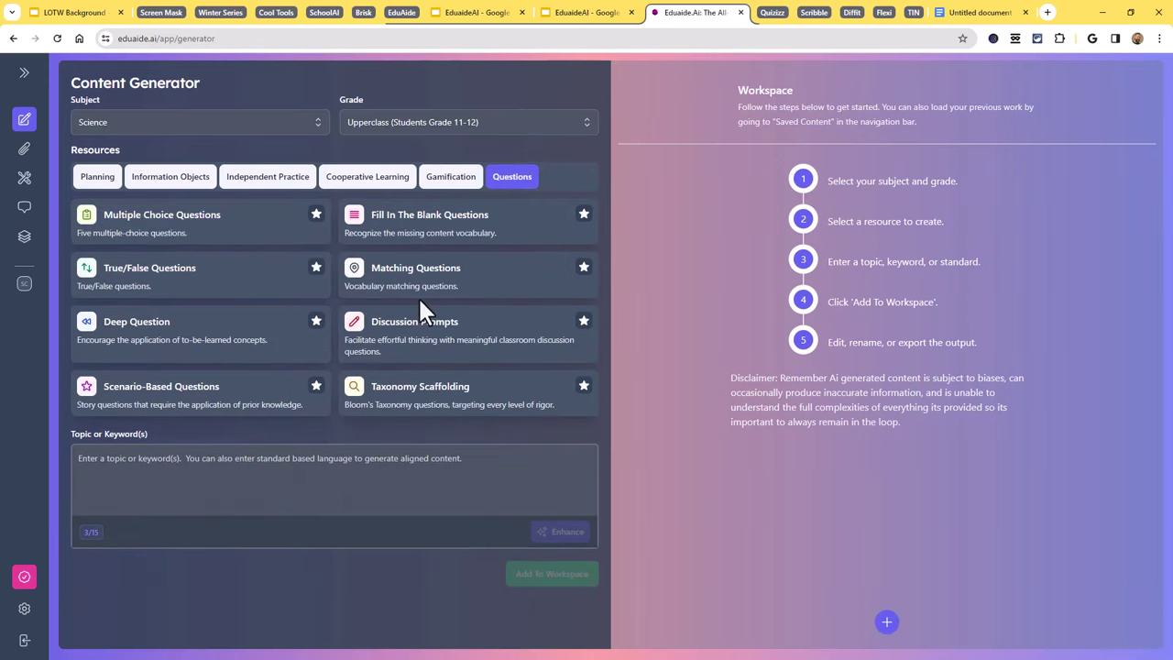
# Look through the Teaching Assistant's Professional Duties, Accessibility and Wellness resources
pyautogui.click(24, 151)
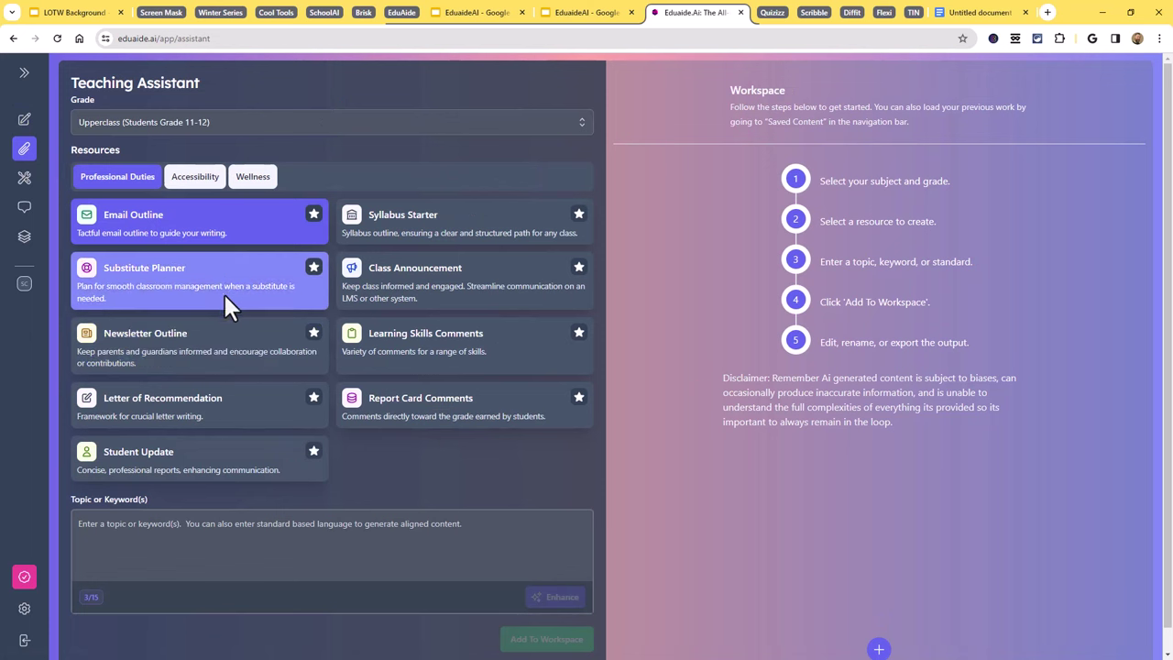
pyautogui.click(197, 177)
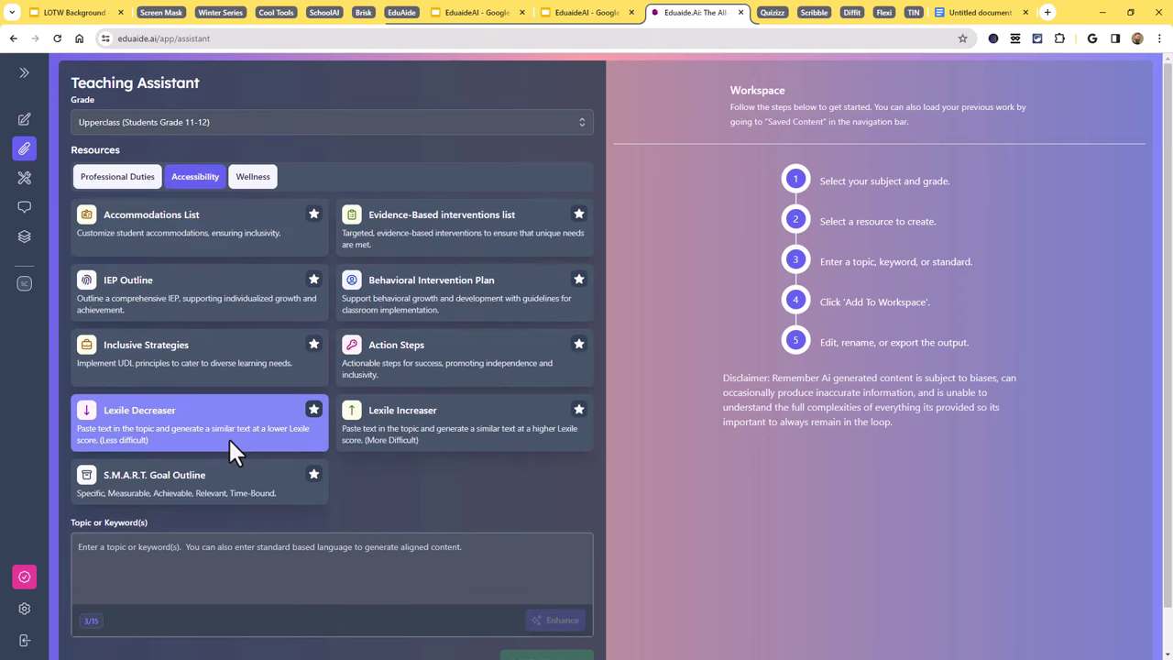
pyautogui.click(253, 180)
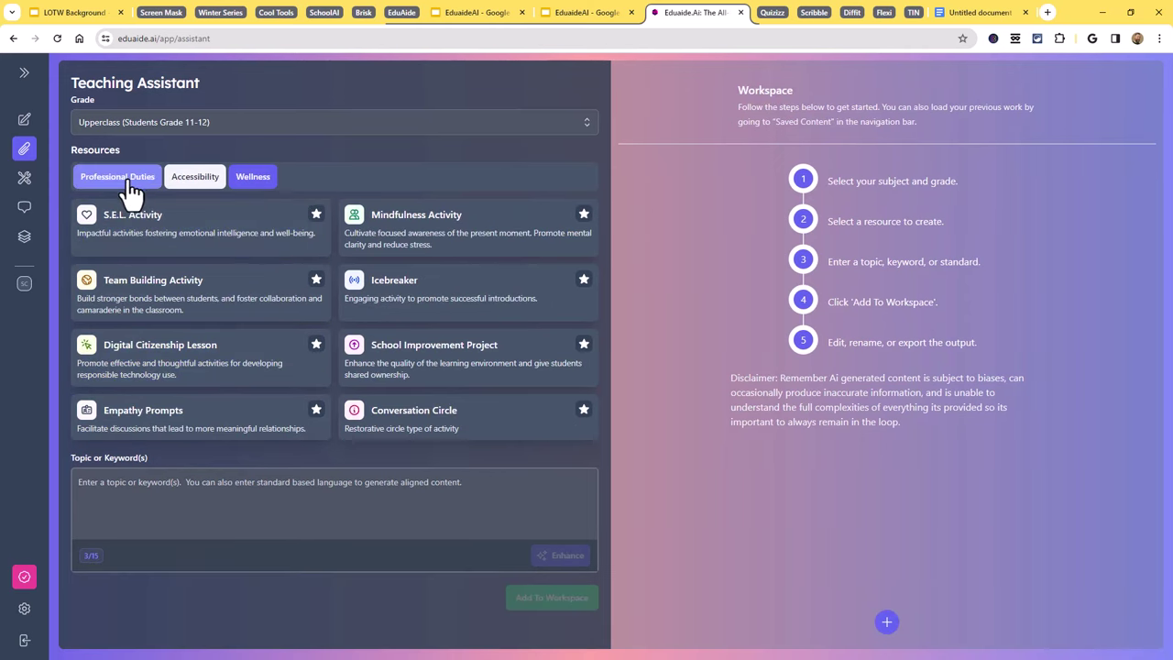
# Return to the Content Generator and set the subject to Social Studies and the grade to Middle School (Students Grade 6-8)
pyautogui.click(24, 120)
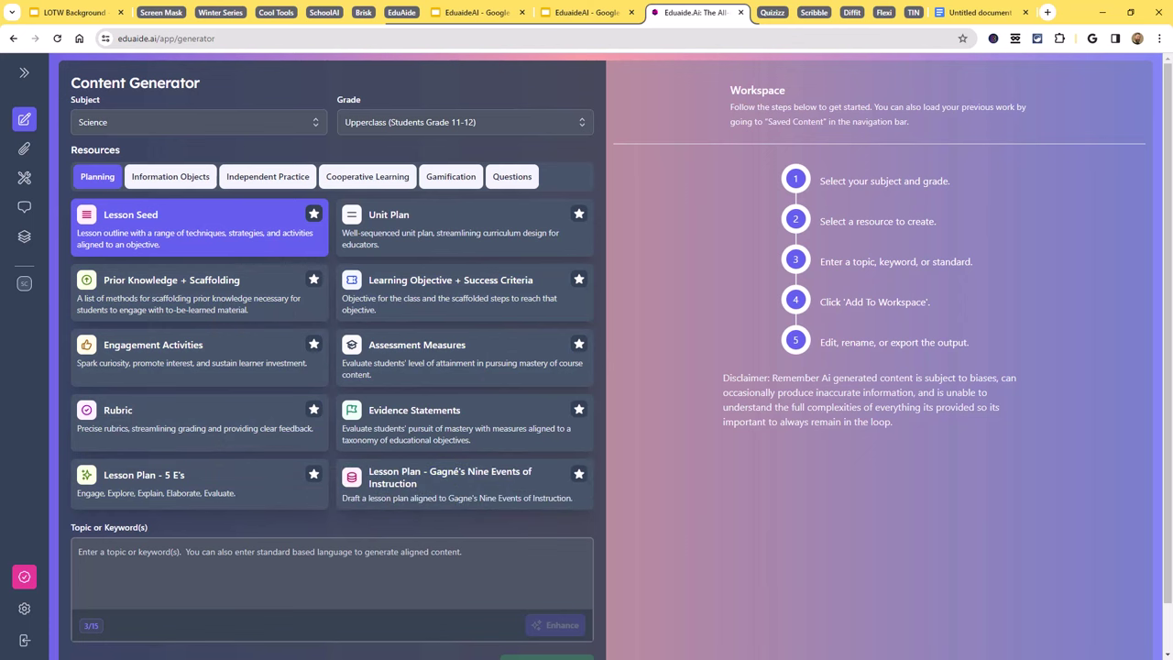
pyautogui.click(158, 115)
pyautogui.click(151, 174)
pyautogui.click(402, 120)
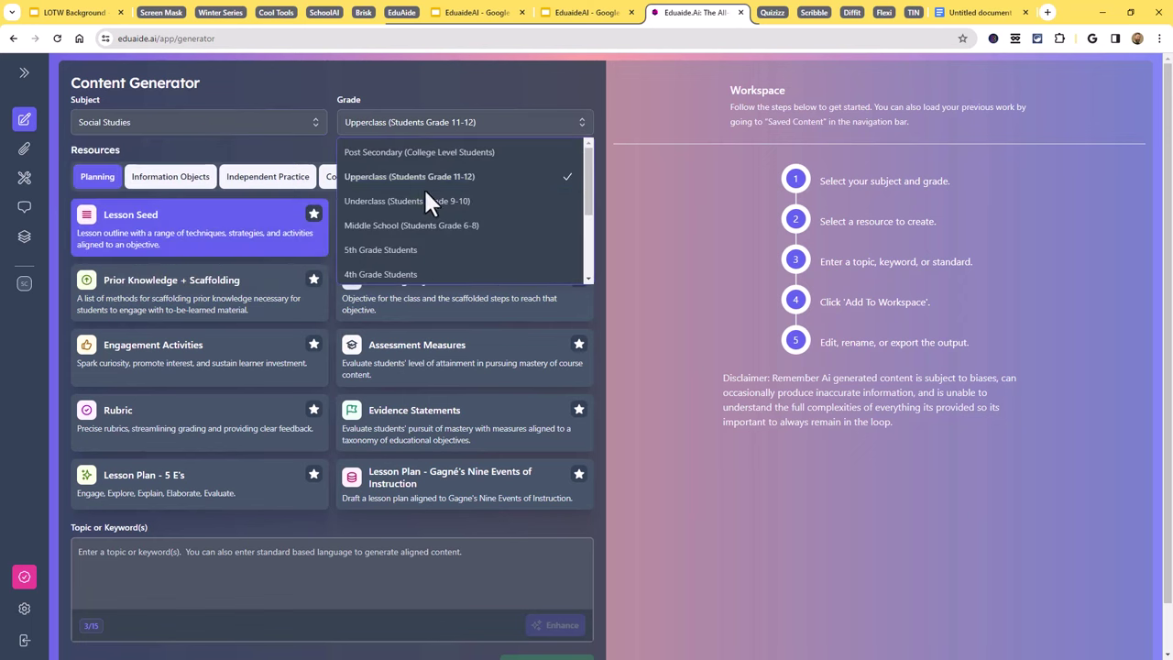
pyautogui.click(427, 221)
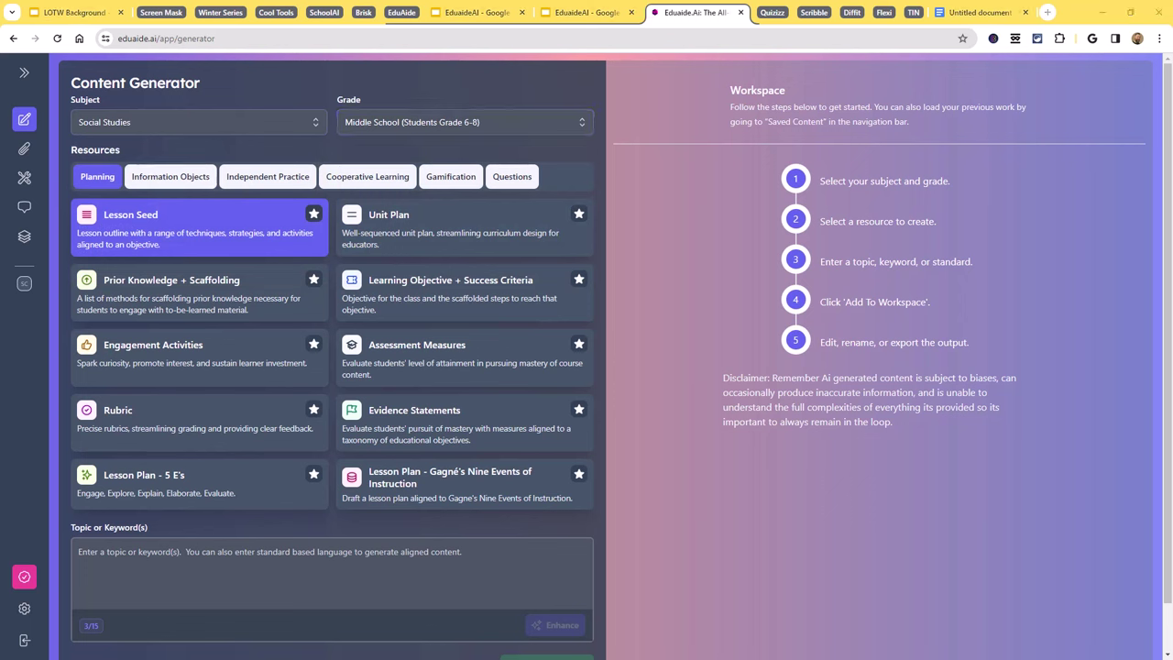
# Generate a Prior Knowledge + Scaffolding resource on the topic "The Boston Tea Party" and copy the output
pyautogui.click(178, 556)
pyautogui.write('The Boston Tea Party')
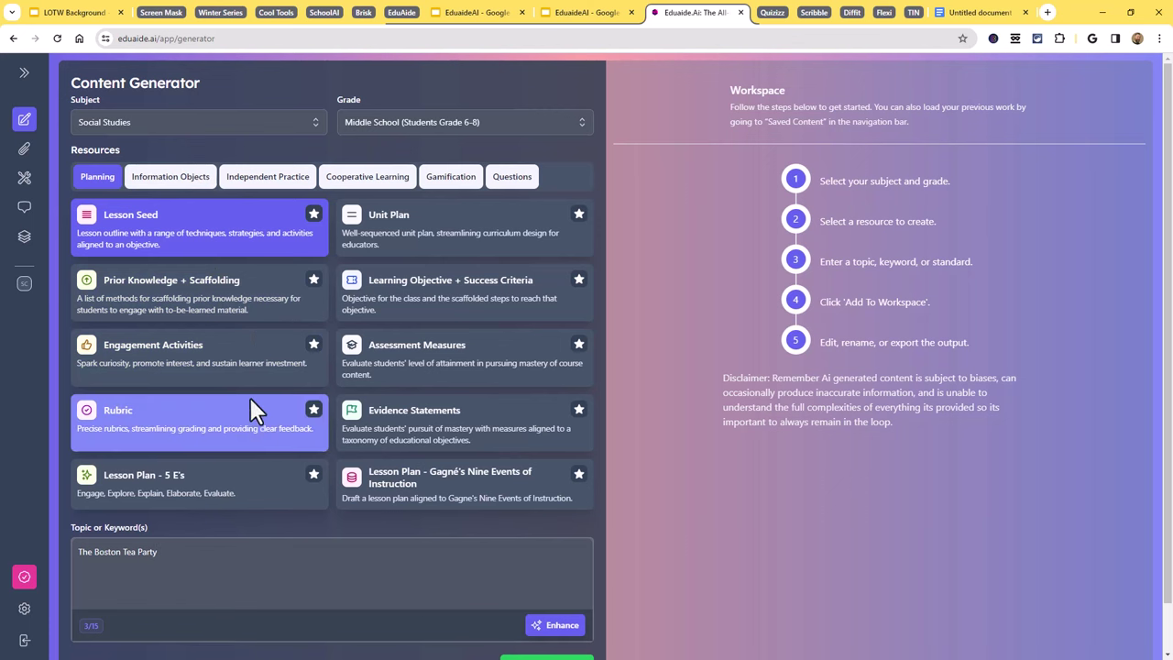
pyautogui.click(161, 298)
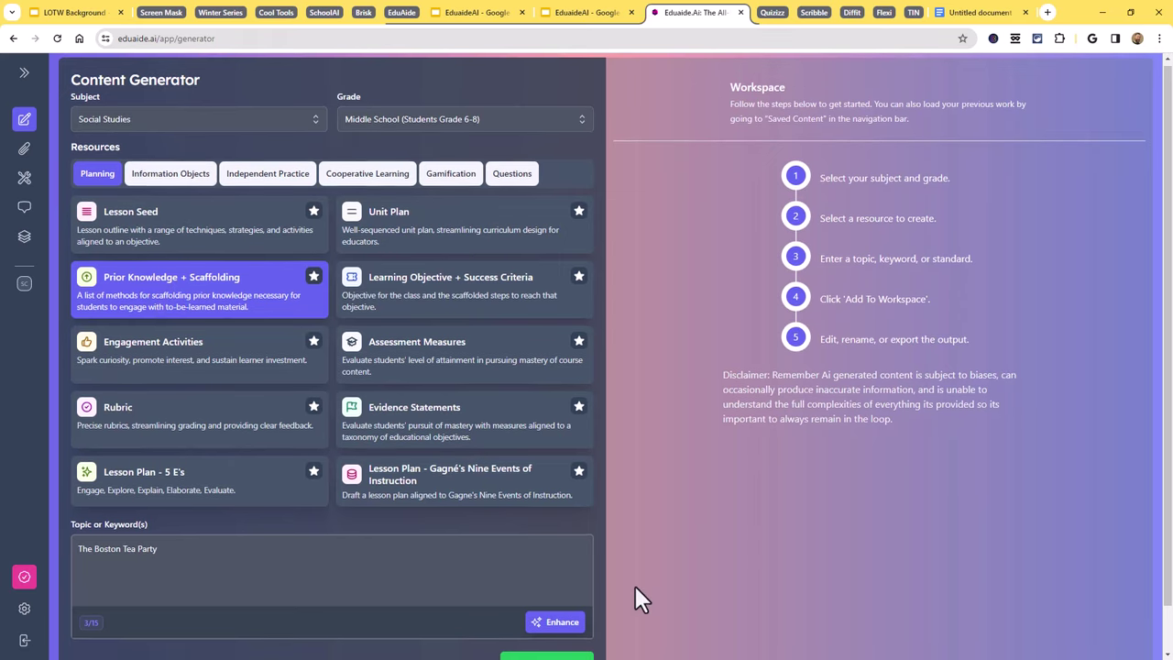
pyautogui.scroll(-1, 623, 601)
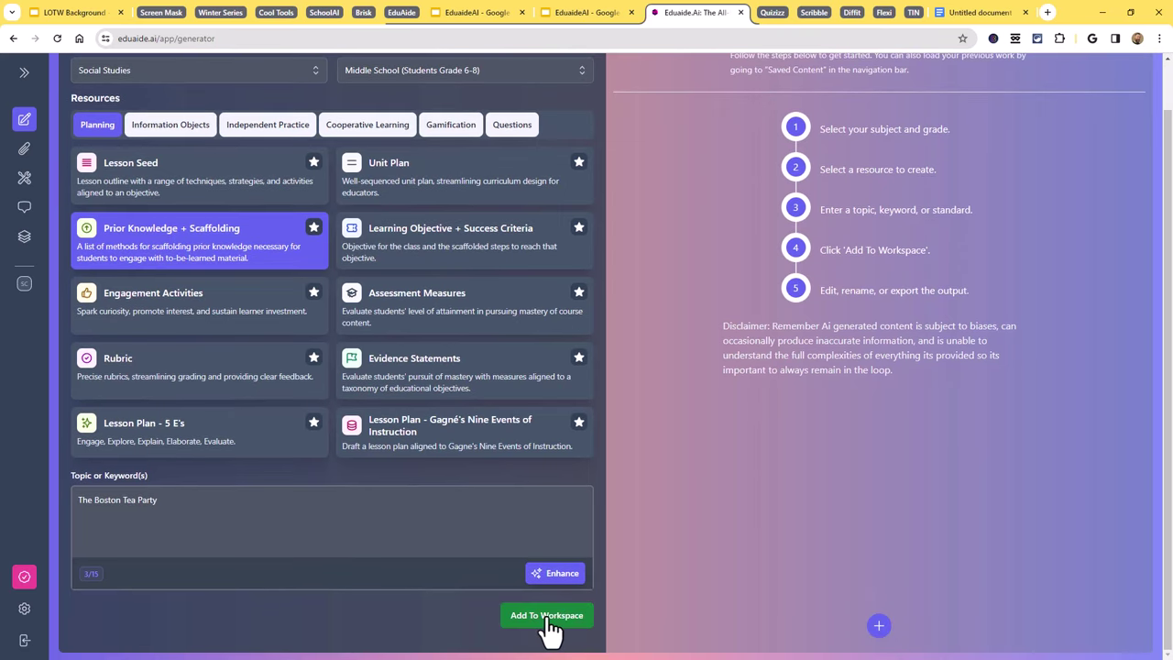
pyautogui.click(548, 619)
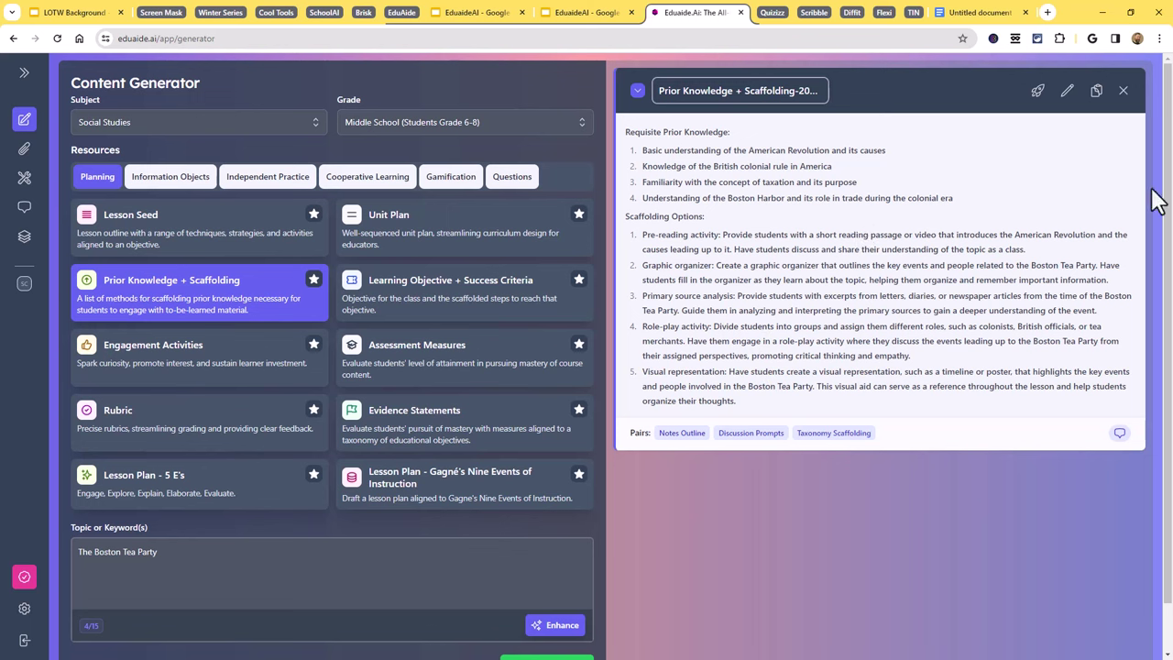
pyautogui.click(1097, 92)
# Collapse the EduAide tab group and review the Create and Enhance features on the Quizizz AI page
pyautogui.click(401, 13)
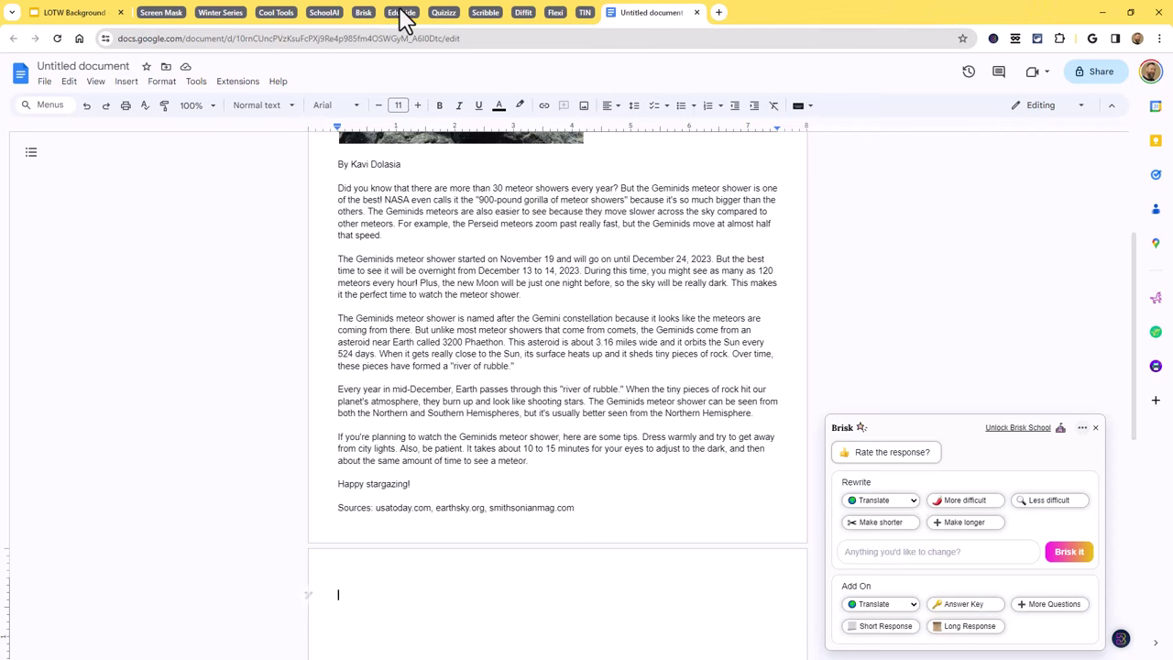
pyautogui.click(444, 13)
pyautogui.click(490, 20)
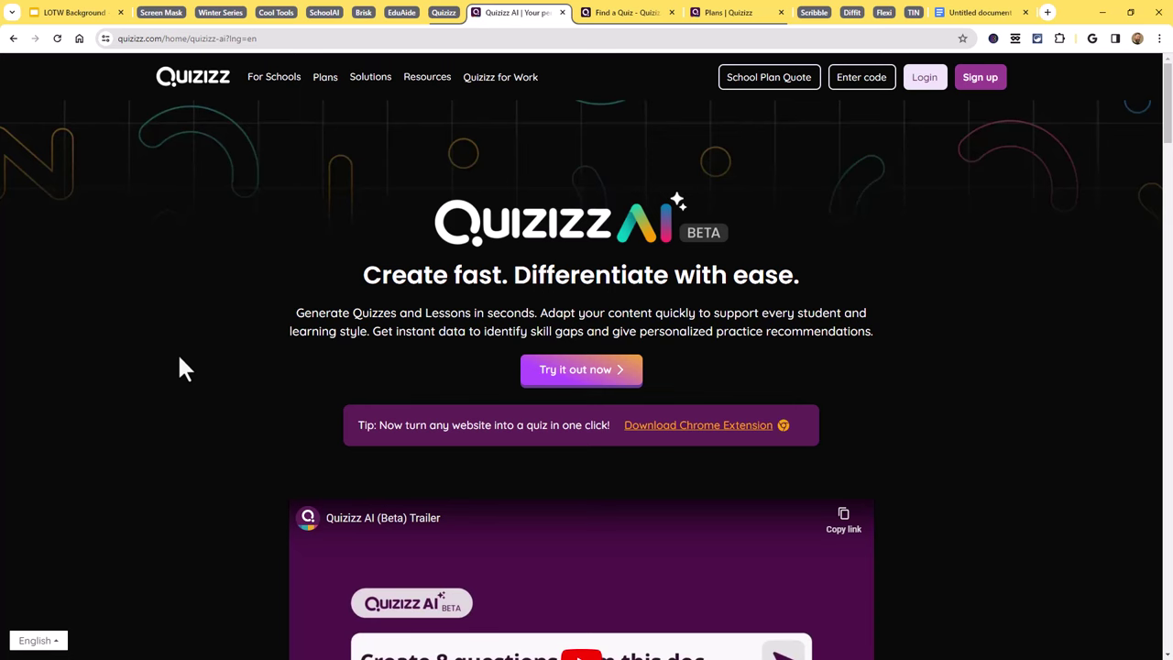
pyautogui.scroll(-9, 180, 358)
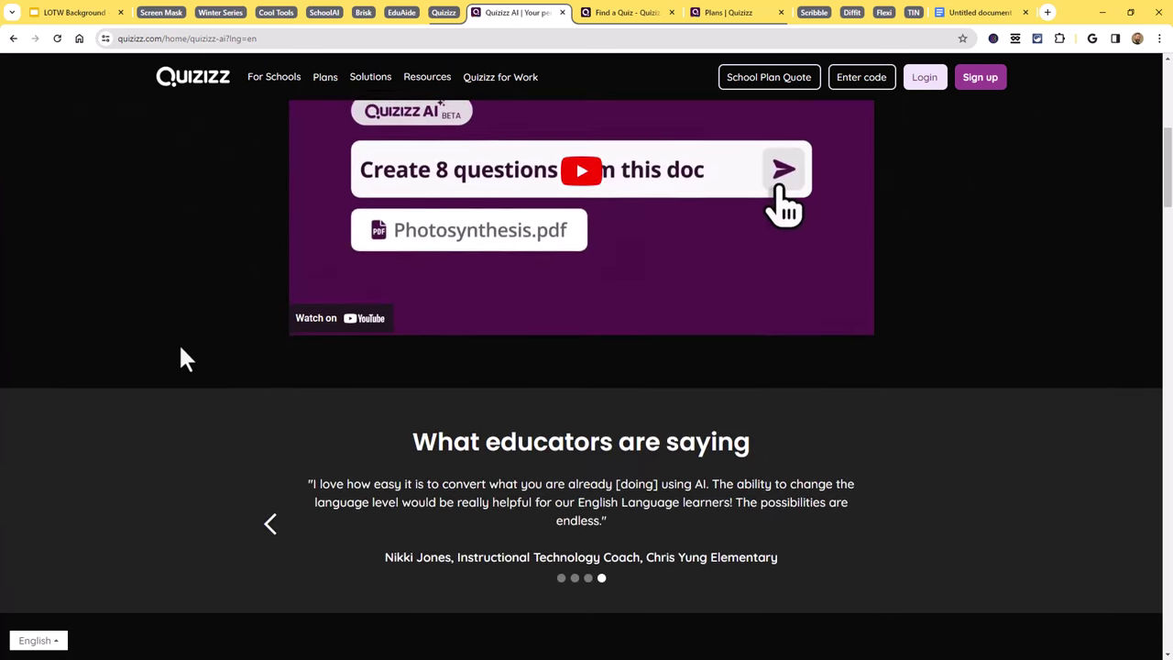
pyautogui.scroll(-7, 181, 357)
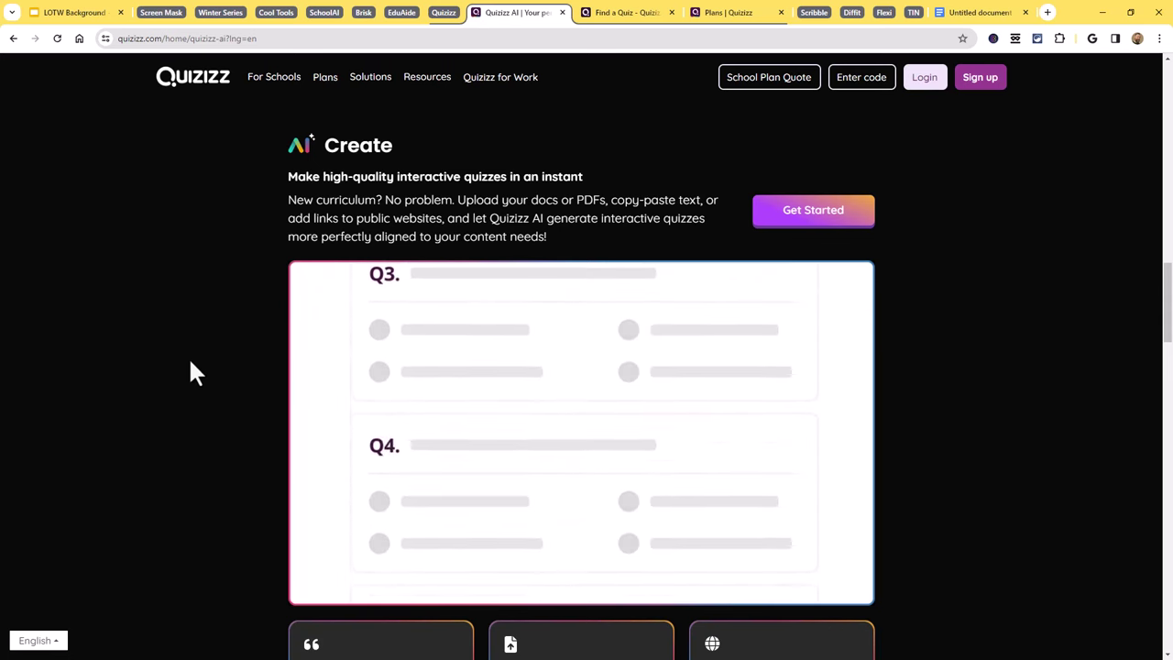
pyautogui.scroll(-7, 192, 371)
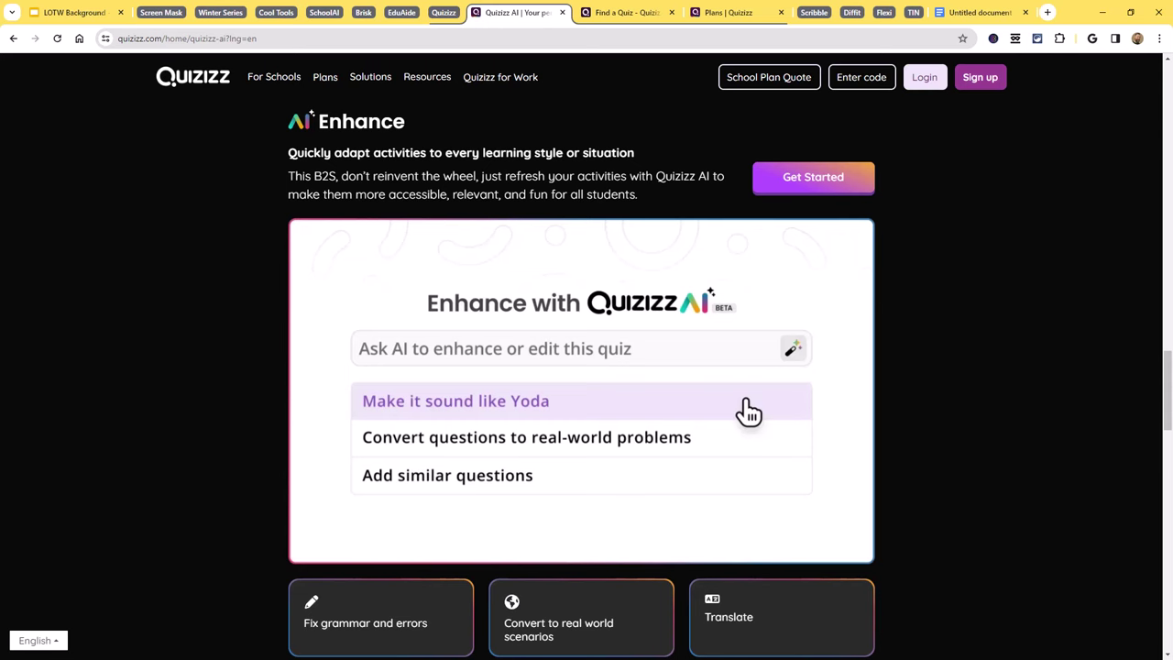
# Start an AI-generated quiz from the Quizizz dashboard, choosing an existing document as the source instead of a web link
pyautogui.click(625, 12)
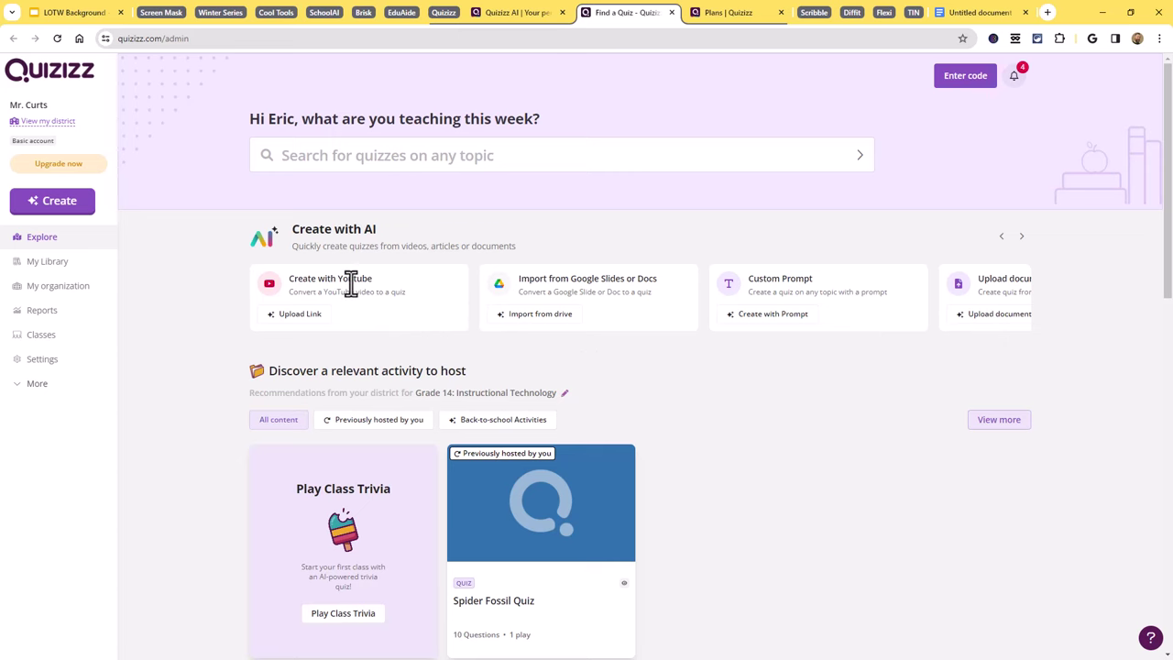
pyautogui.click(307, 314)
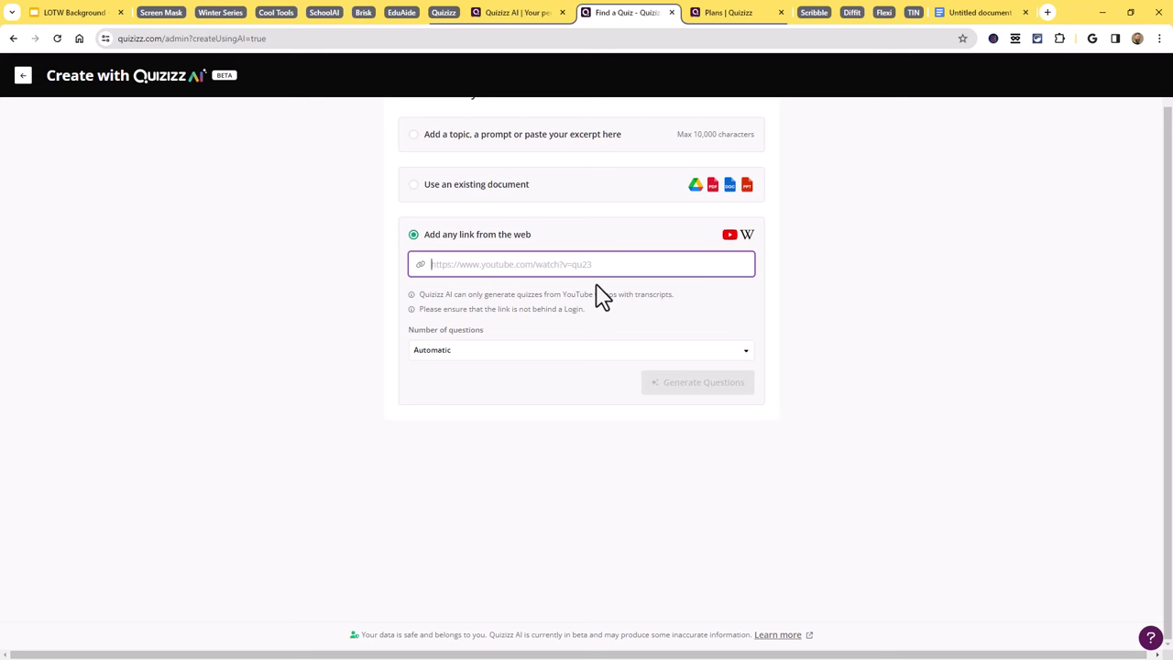
pyautogui.scroll(1, 578, 303)
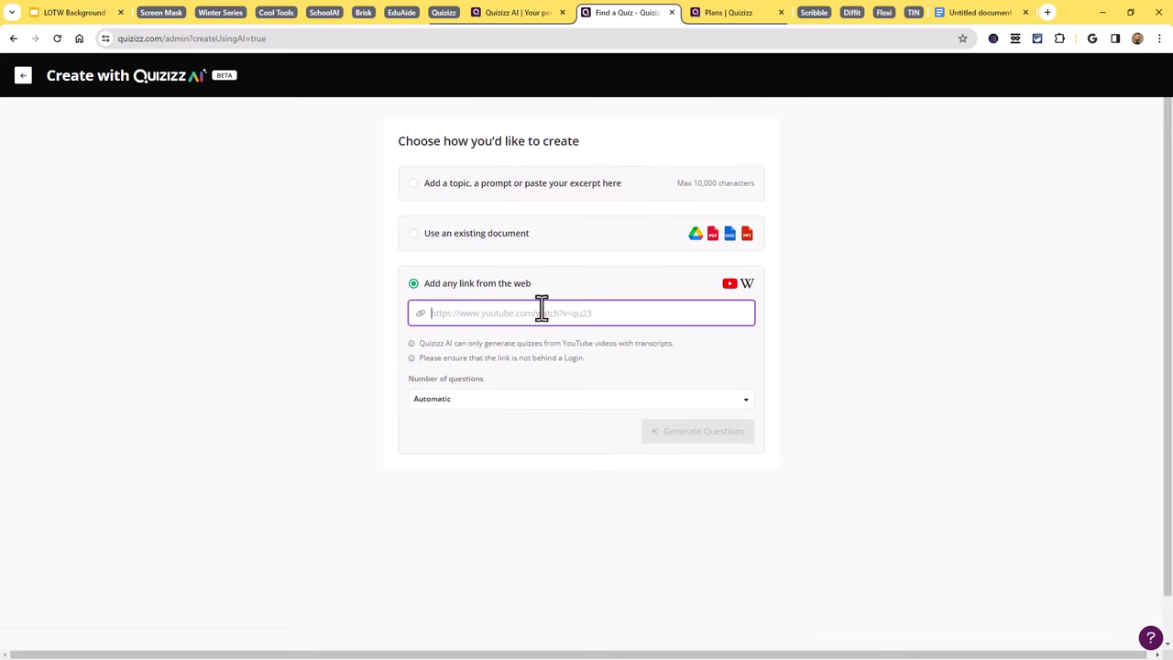
pyautogui.click(520, 240)
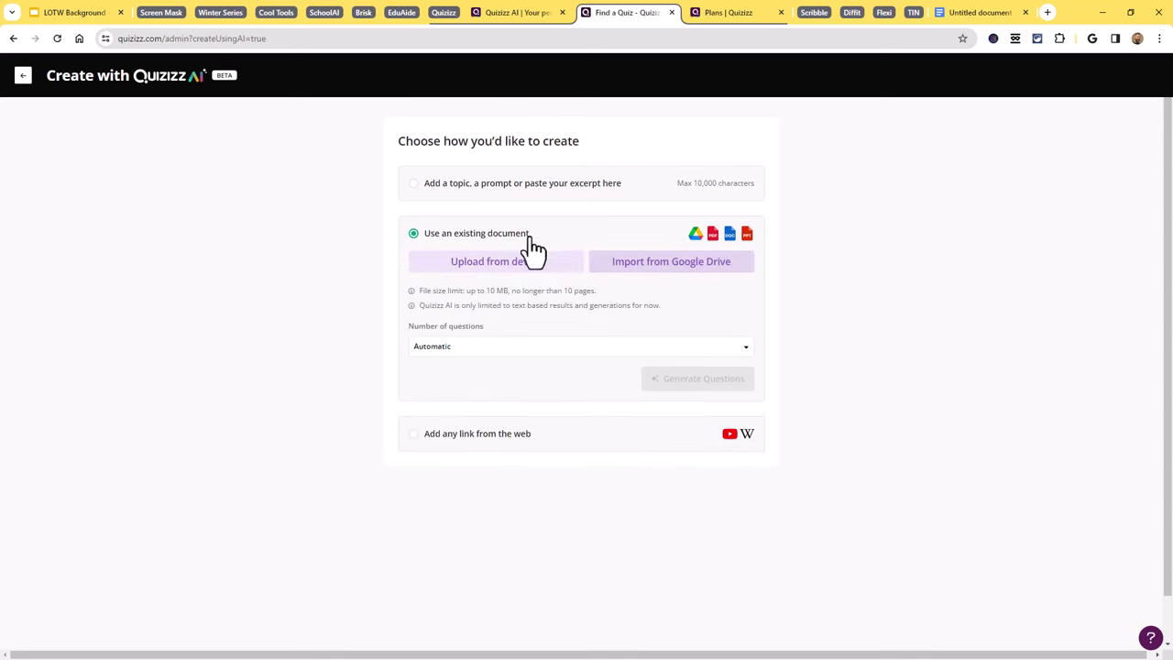
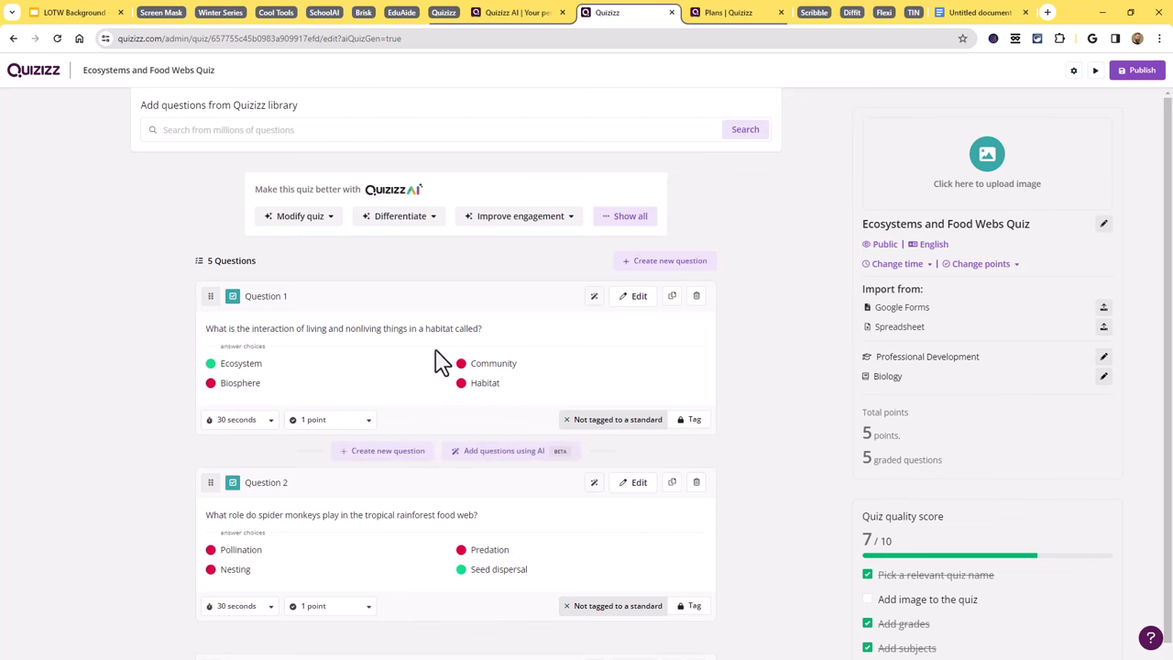
# Review the generated questions and answer choices in the Ecosystems and Food Webs Quiz
pyautogui.scroll(-2, 730, 321)
pyautogui.scroll(-3, 733, 325)
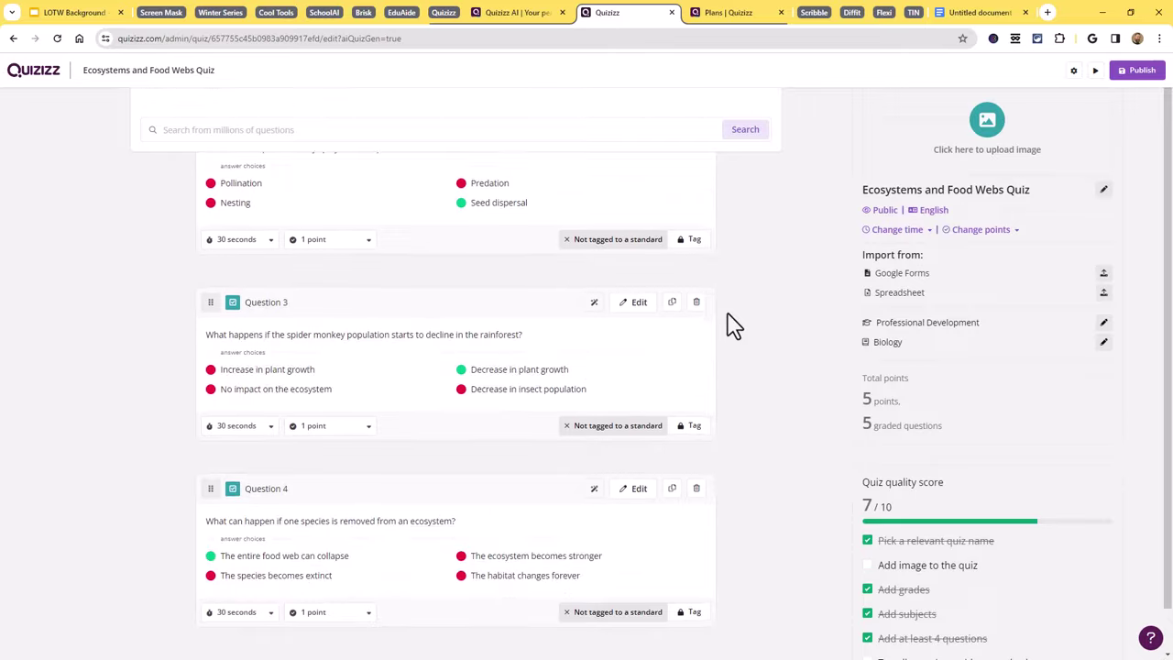
pyautogui.scroll(5, 730, 327)
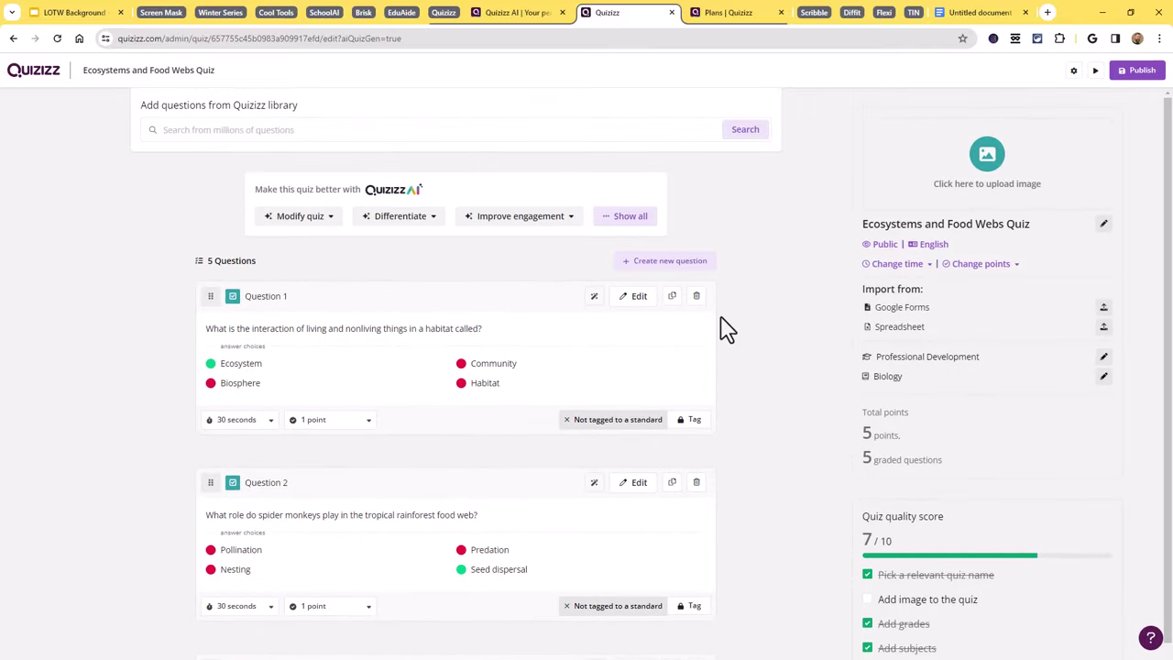
pyautogui.scroll(-1, 727, 328)
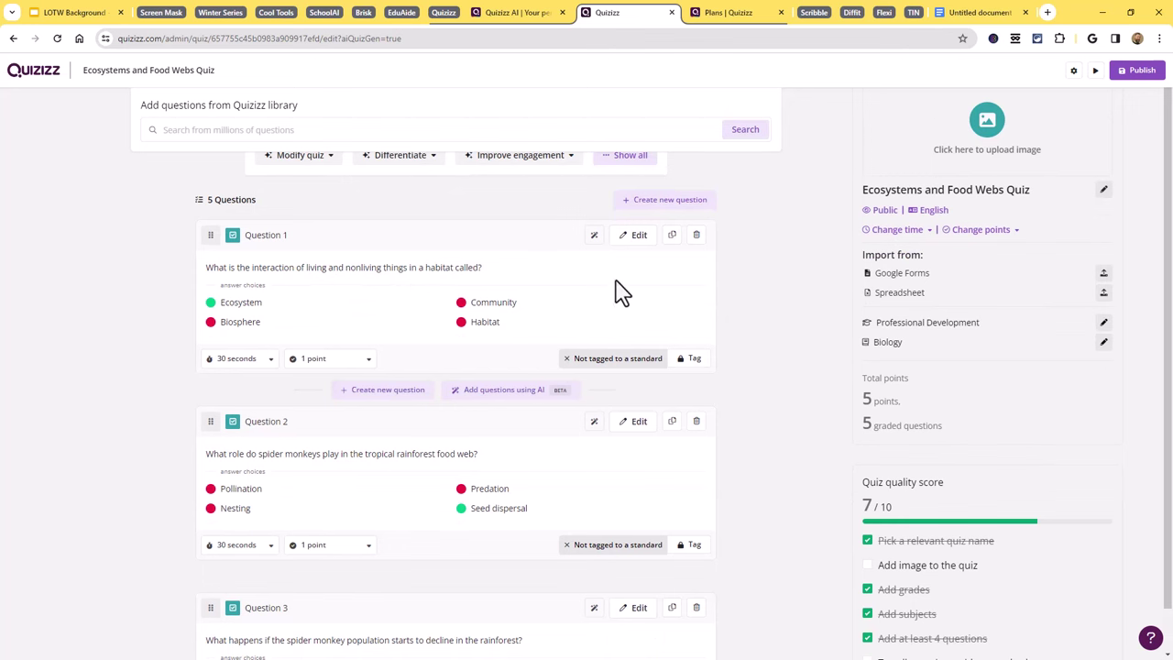
pyautogui.scroll(-3, 265, 321)
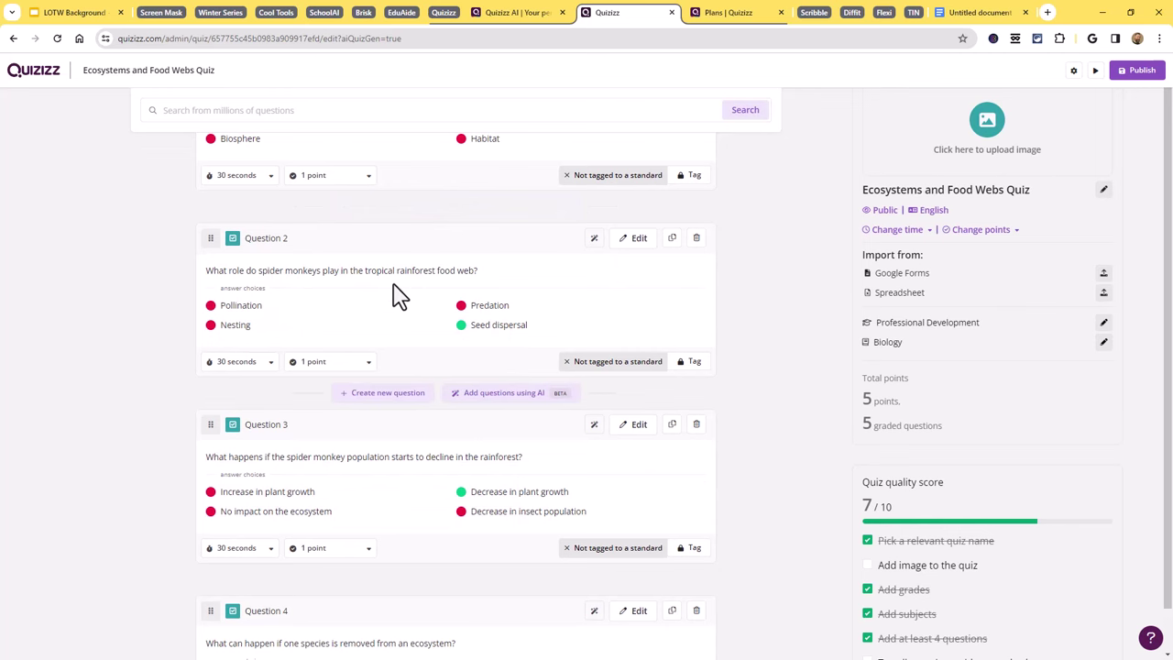
pyautogui.scroll(-5, 503, 296)
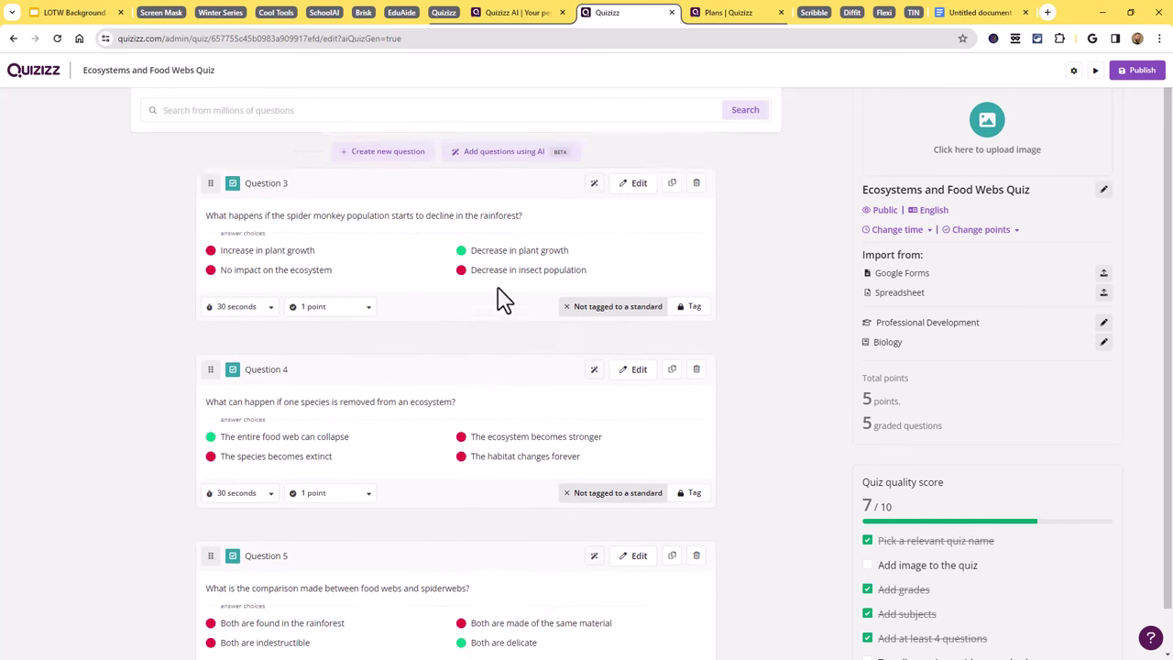
# Examine the AI options for modifying, differentiating and improving engagement of the Ecosystems and Food Webs Quiz, including the full enhancement list
pyautogui.scroll(8, 499, 297)
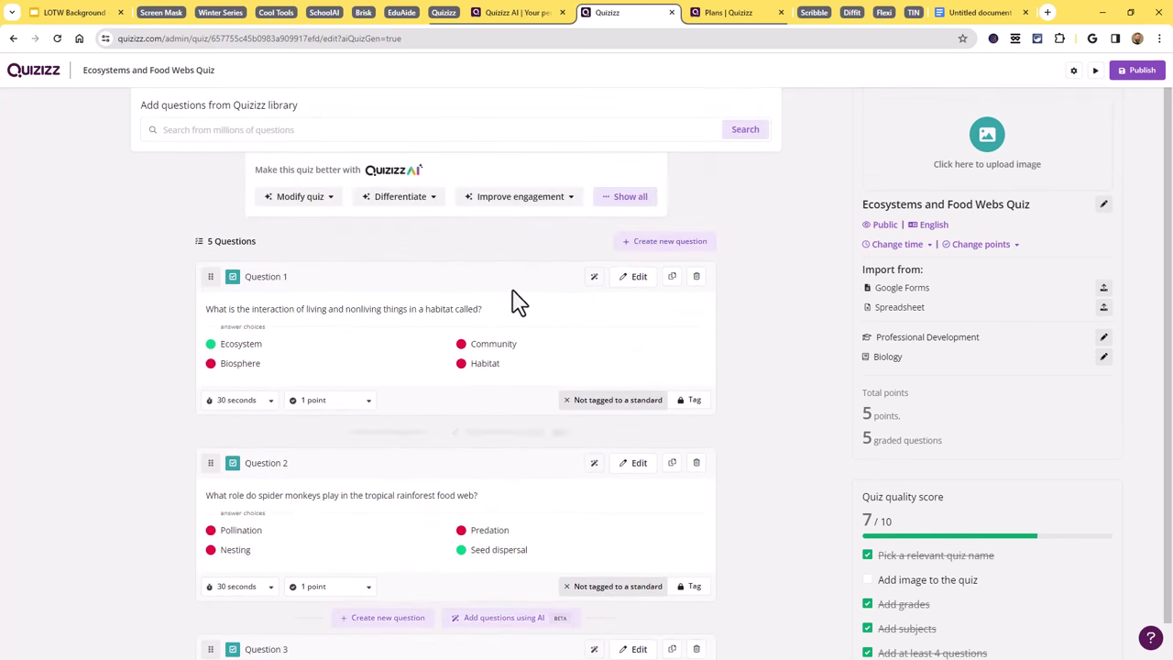
pyautogui.scroll(-8, 518, 303)
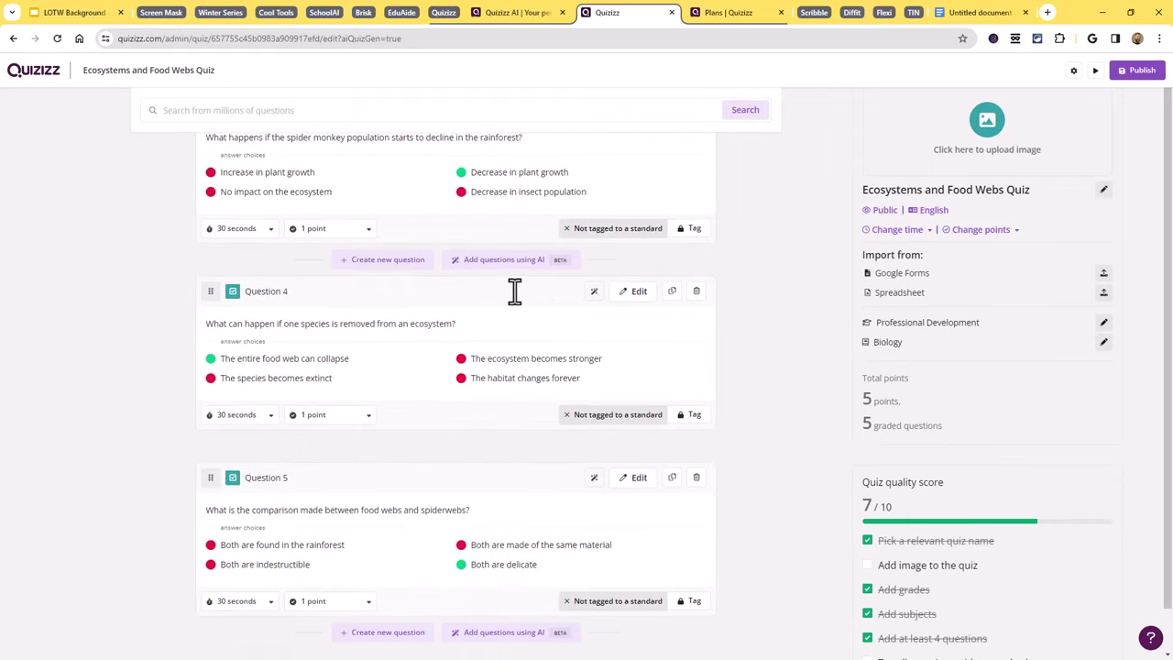
pyautogui.scroll(6, 518, 303)
pyautogui.scroll(3, 518, 305)
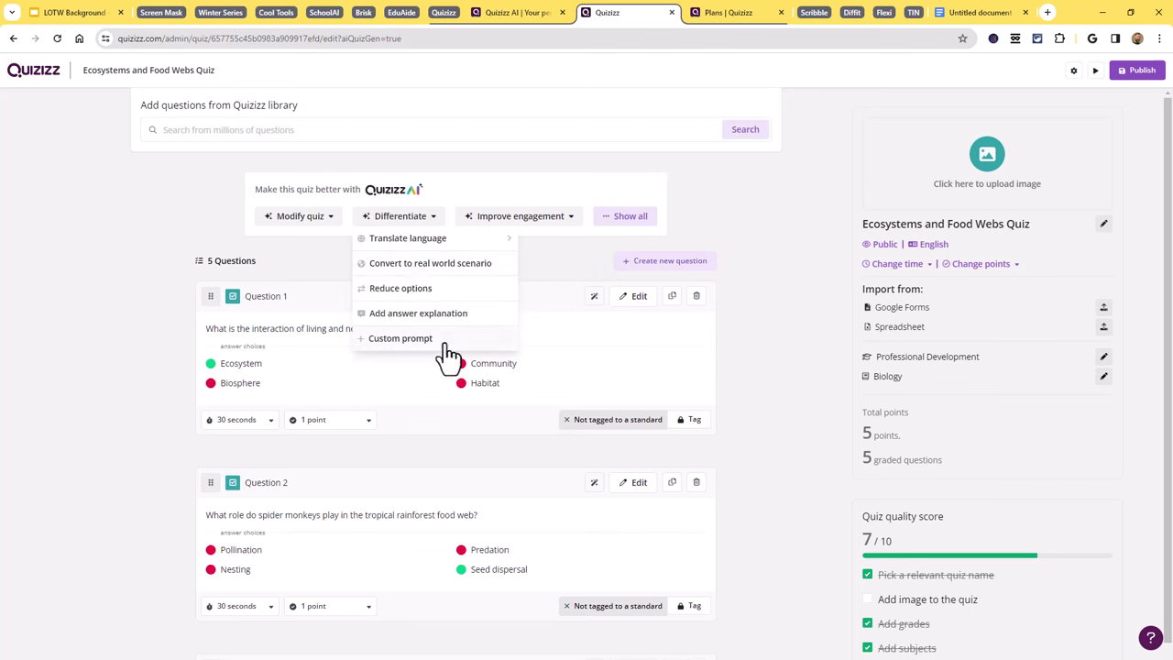
pyautogui.moveTo(334, 225)
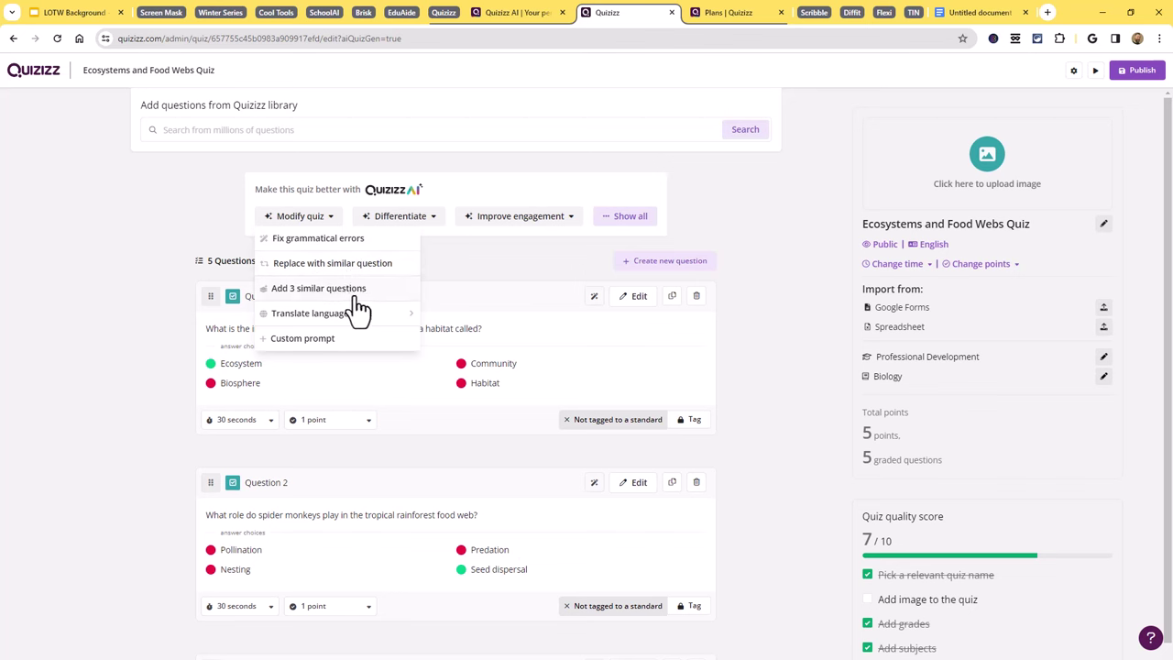
pyautogui.moveTo(371, 320)
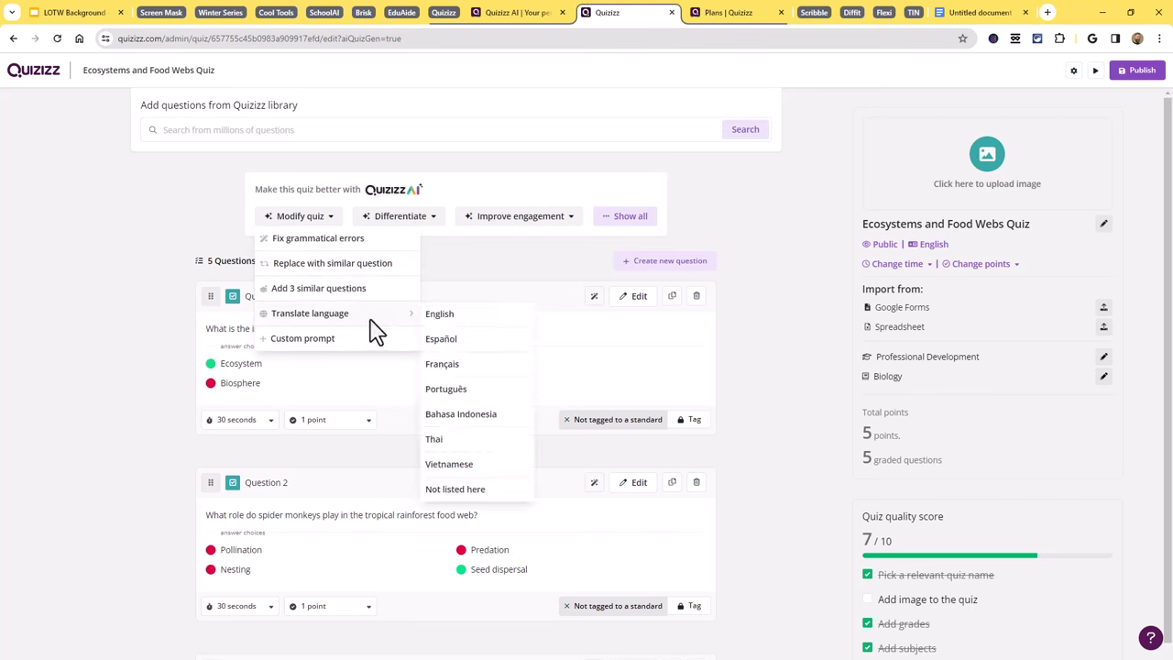
pyautogui.click(404, 222)
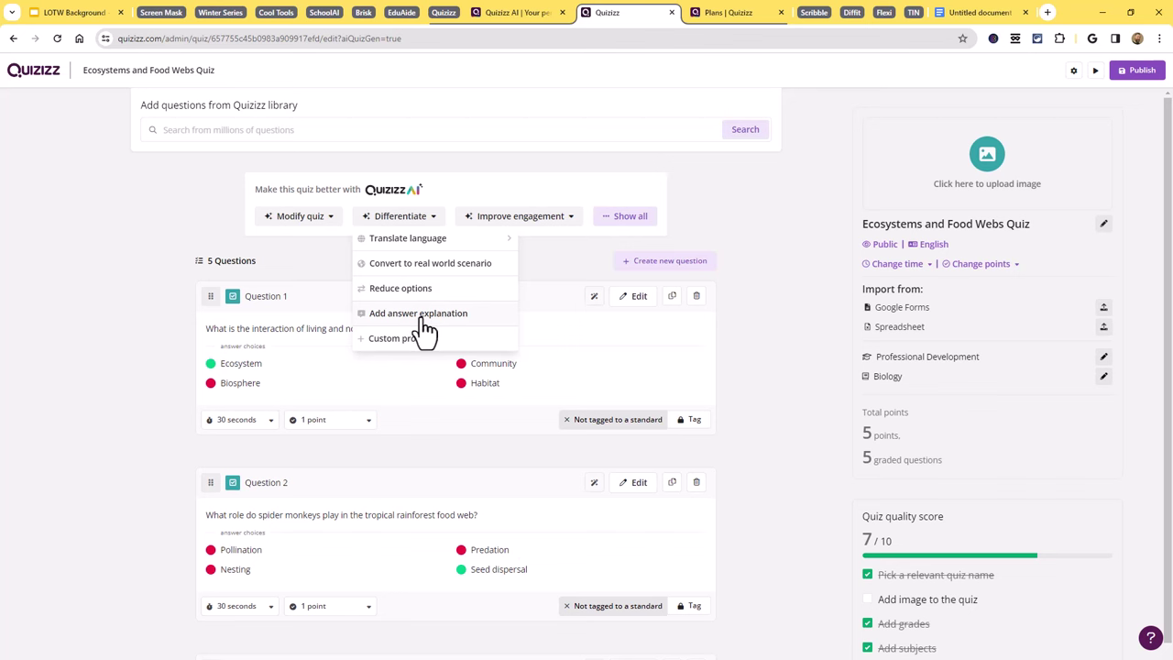
pyautogui.click(507, 217)
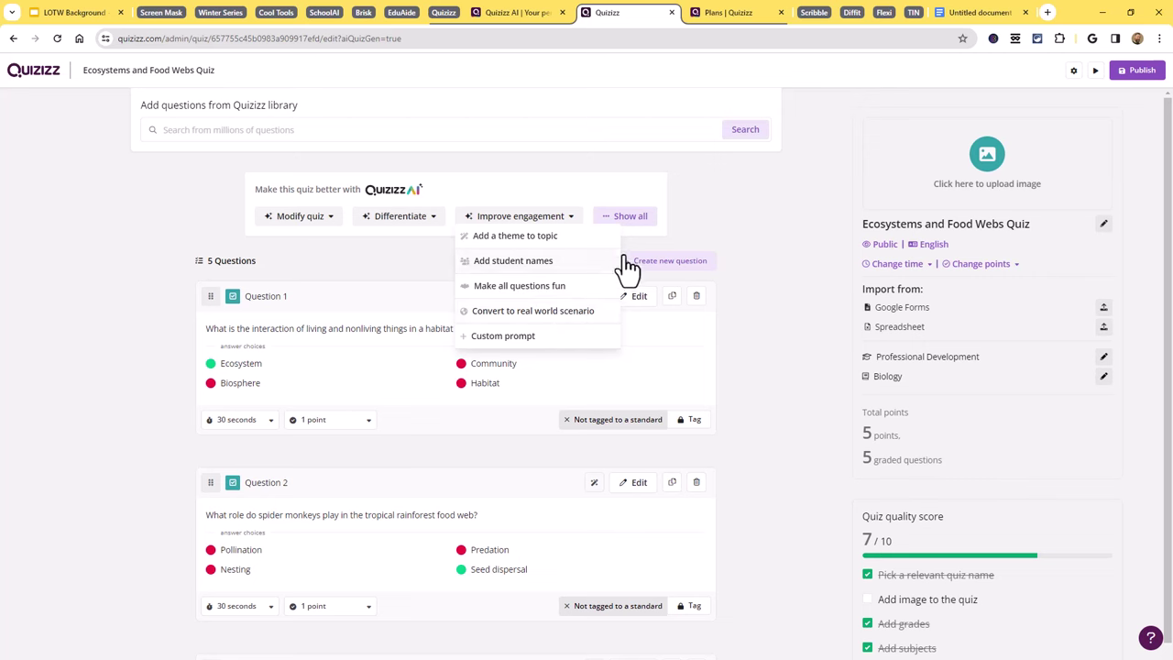
pyautogui.click(632, 220)
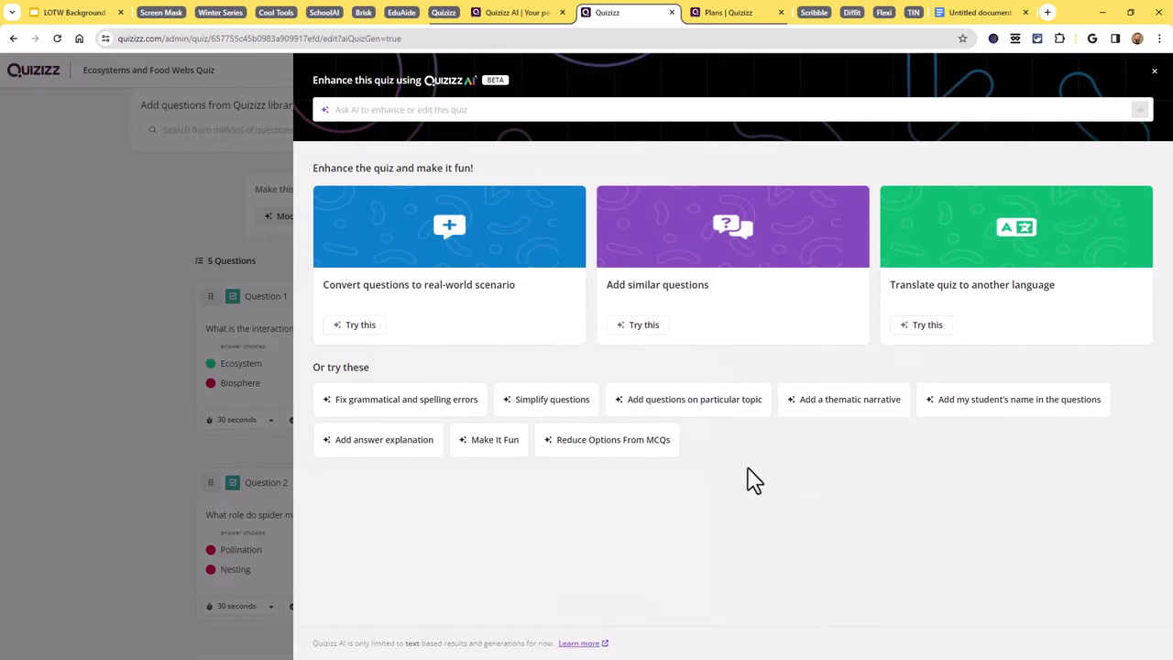
pyautogui.click(1155, 73)
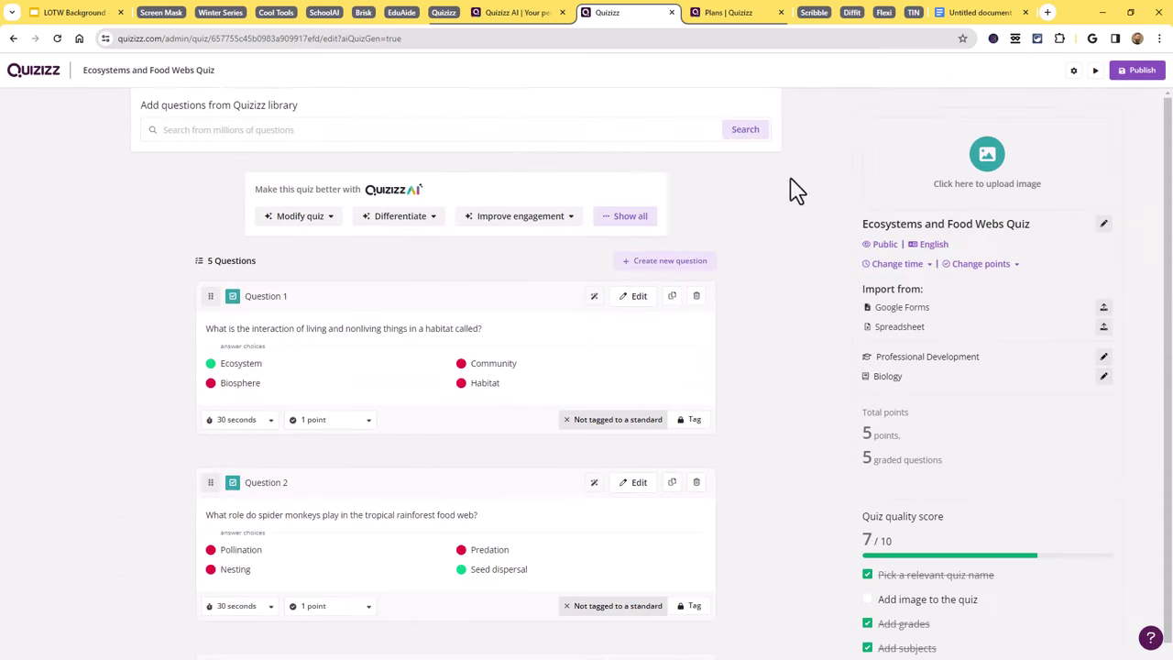
# Convert Question 1 with the AI Reduce Options enhancement and apply the suggested changes
pyautogui.scroll(-1, 624, 371)
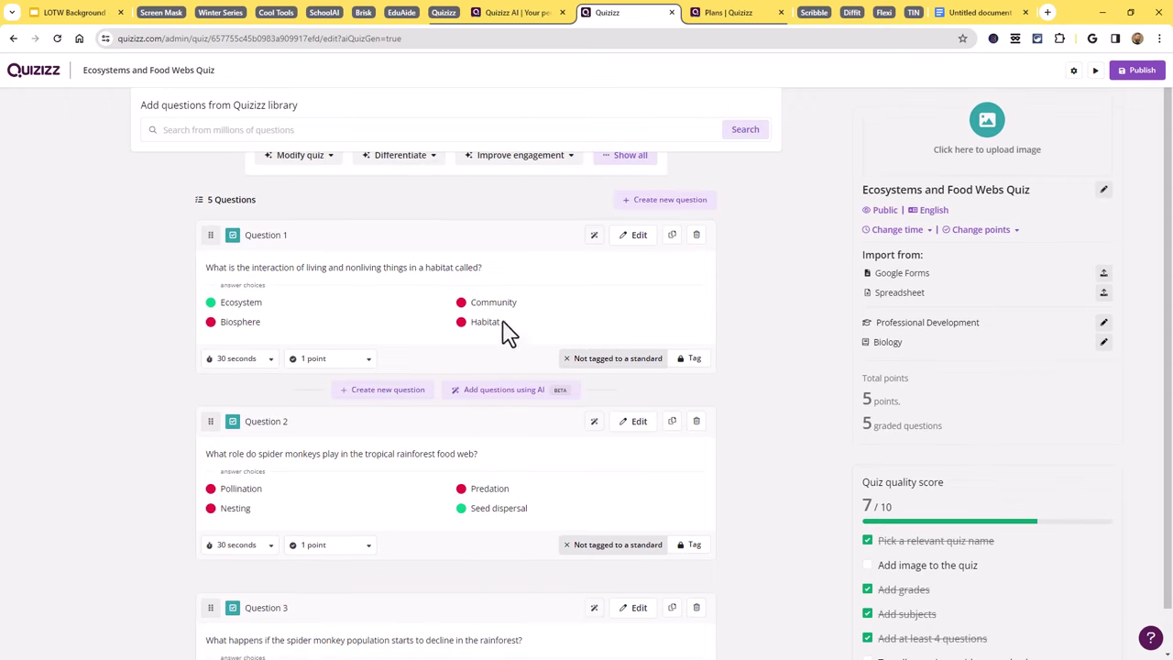
pyautogui.click(594, 236)
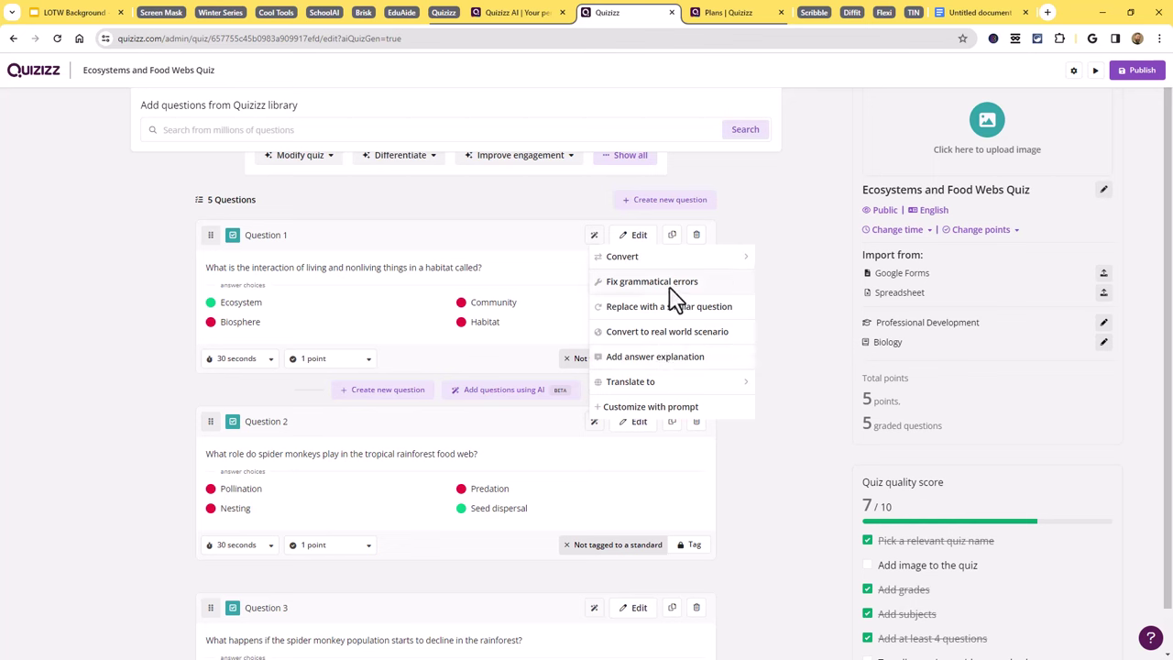
pyautogui.moveTo(643, 256)
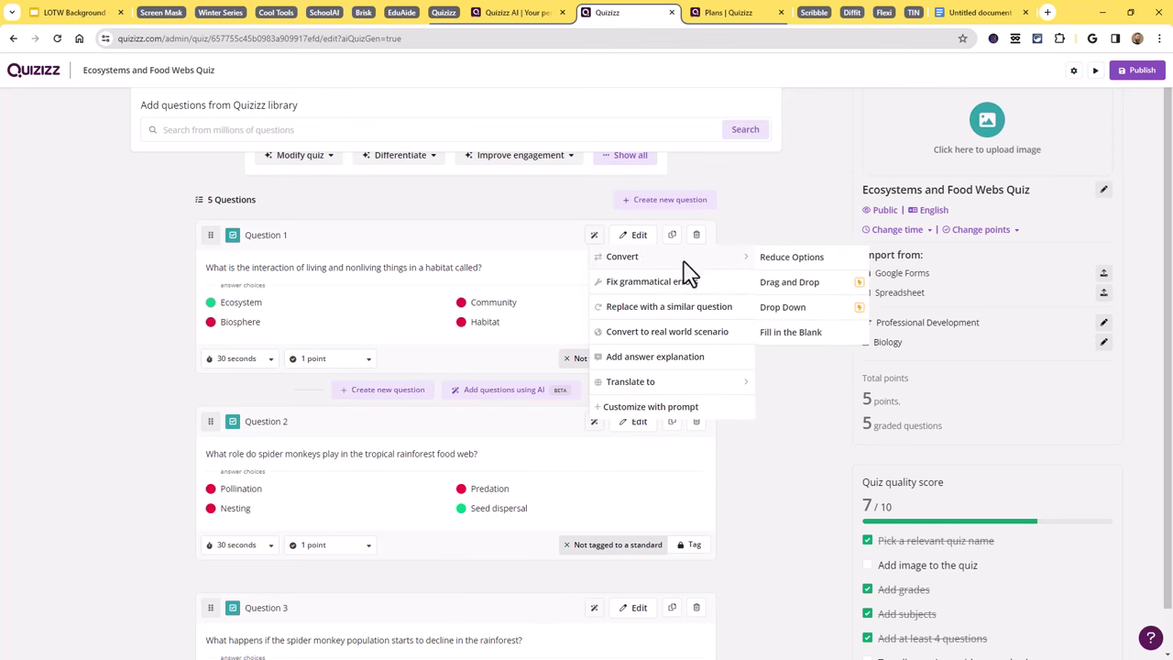
pyautogui.click(789, 256)
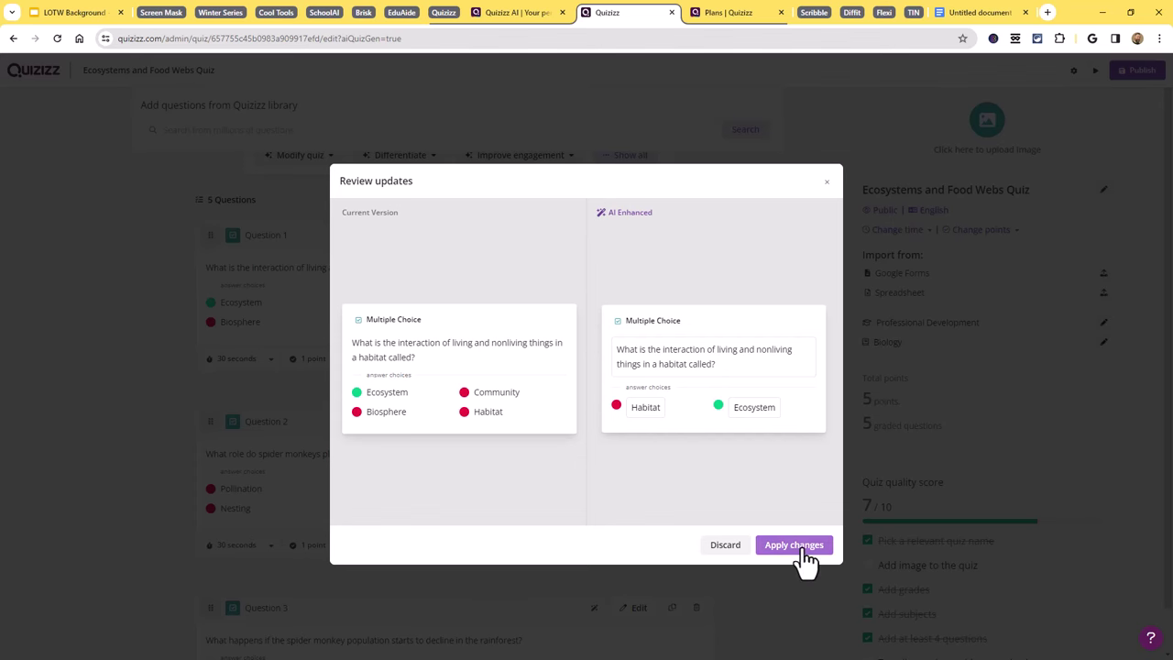
pyautogui.click(798, 548)
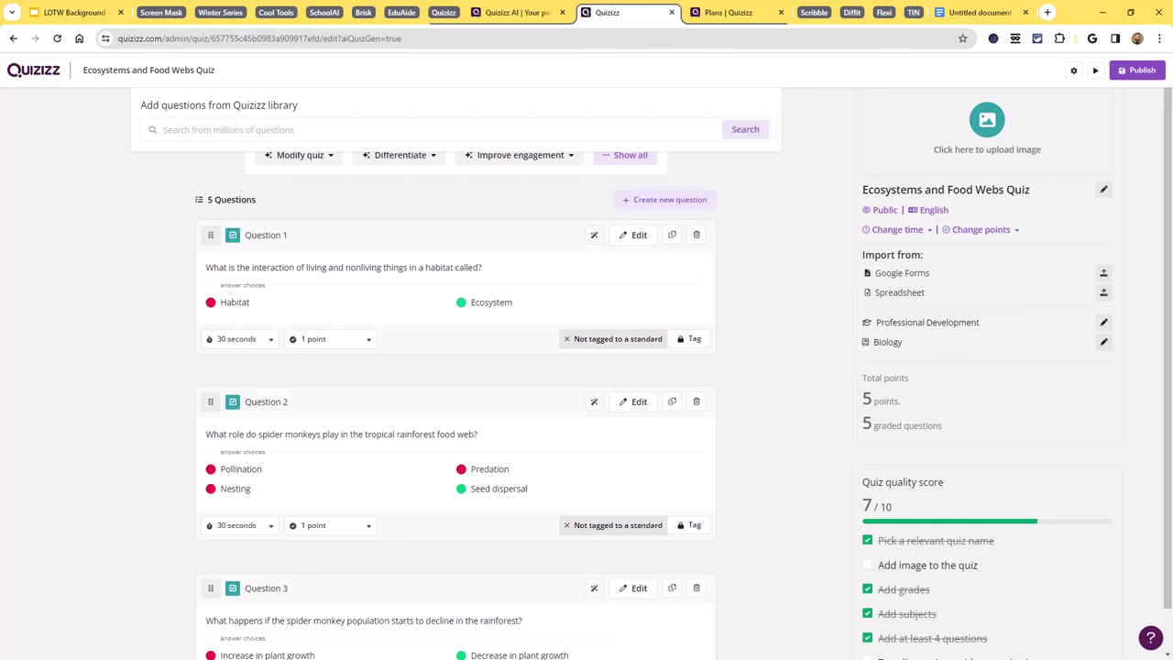
# Compare the features of the Basic, Schools and Districts plans on the Quizizz plans page, and return to the top of the Quizizz AI page
pyautogui.click(733, 13)
pyautogui.scroll(-2, 143, 380)
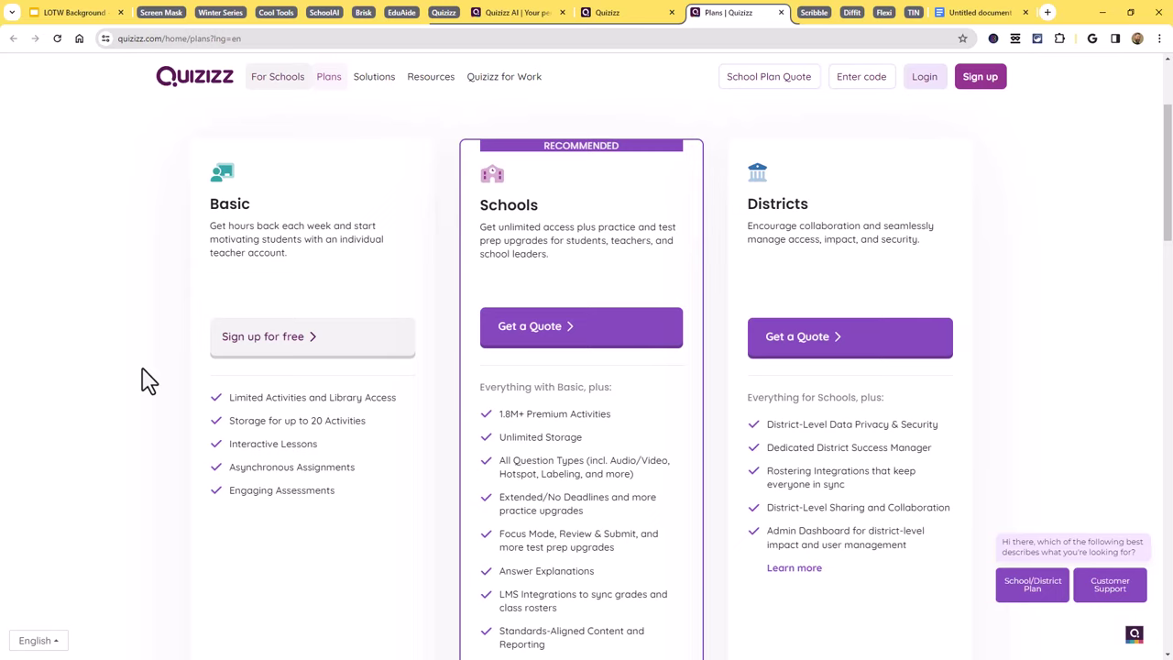
pyautogui.scroll(-1, 144, 379)
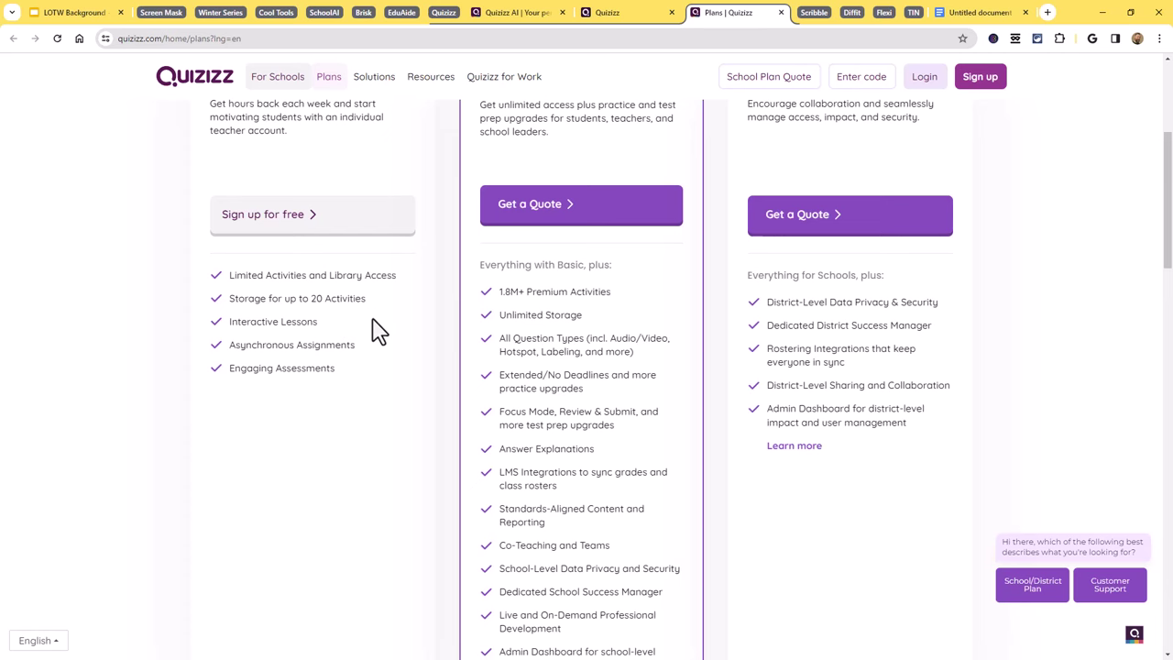
pyautogui.scroll(2, 375, 327)
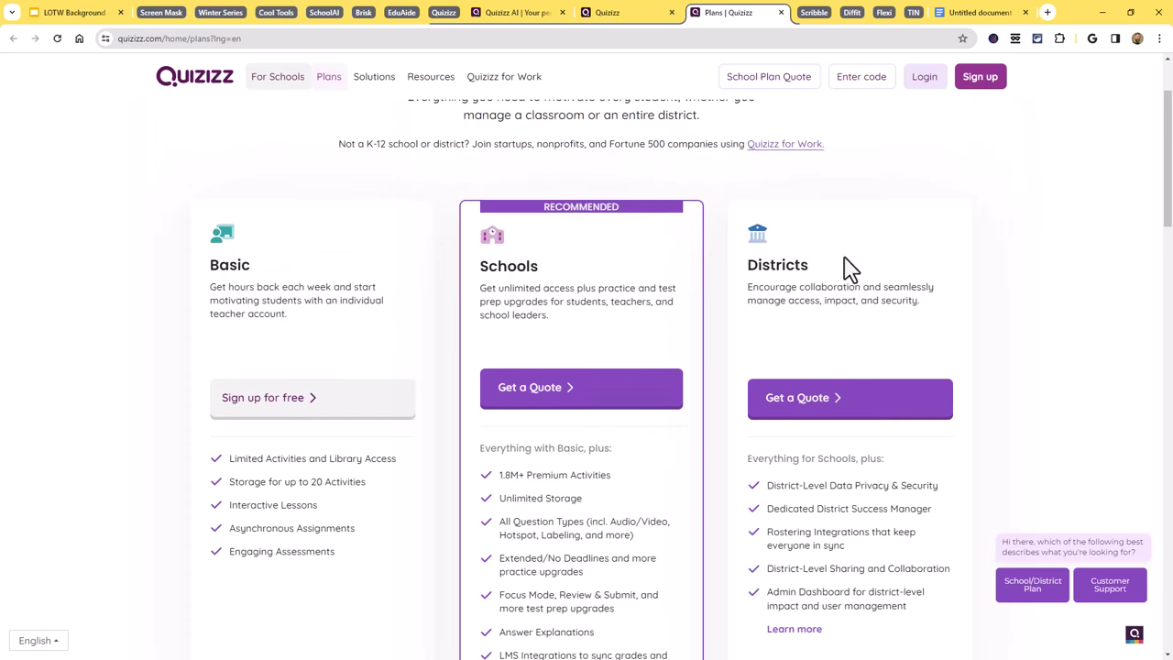
pyautogui.scroll(-2, 851, 268)
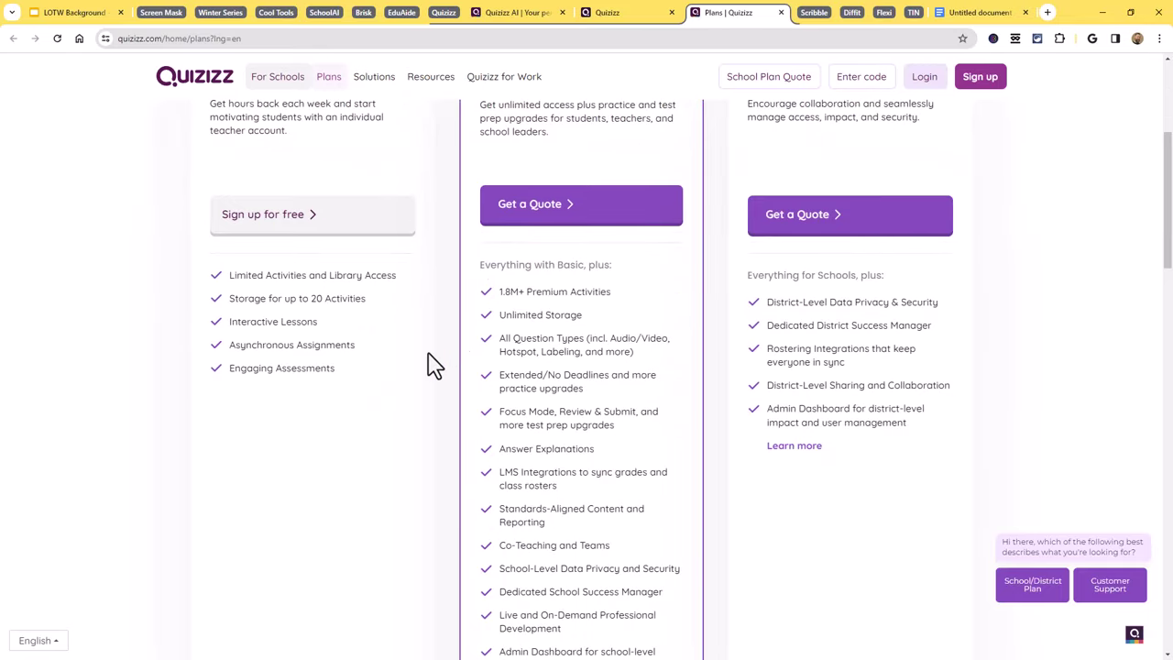
pyautogui.scroll(3, 435, 364)
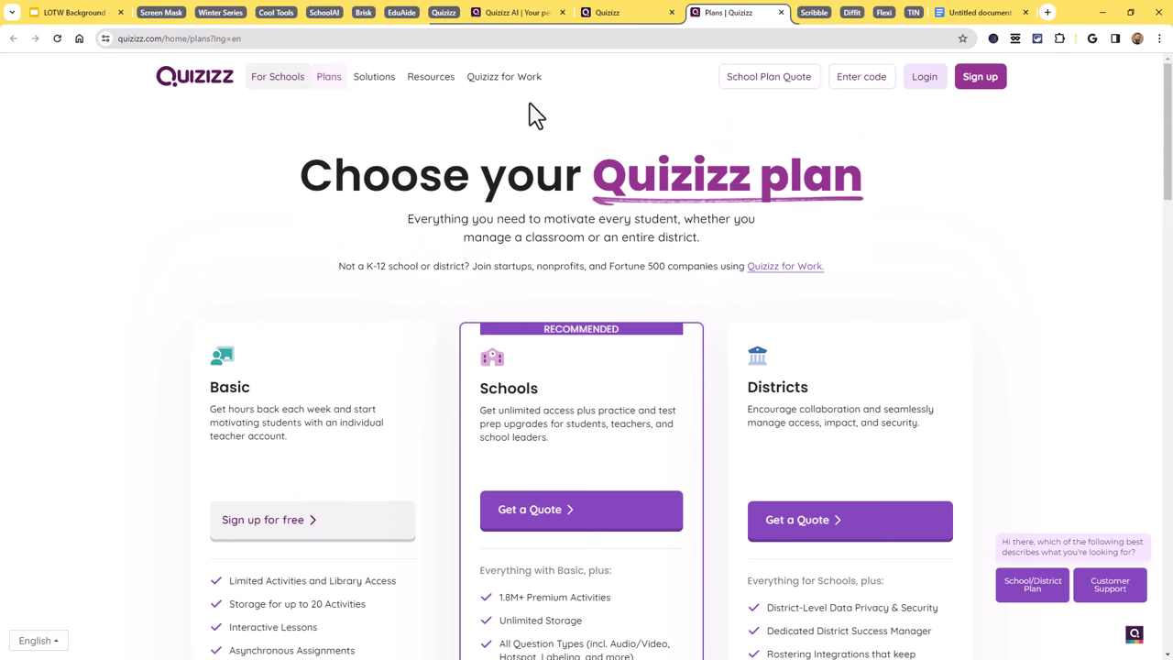
pyautogui.click(527, 15)
pyautogui.scroll(10, 561, 293)
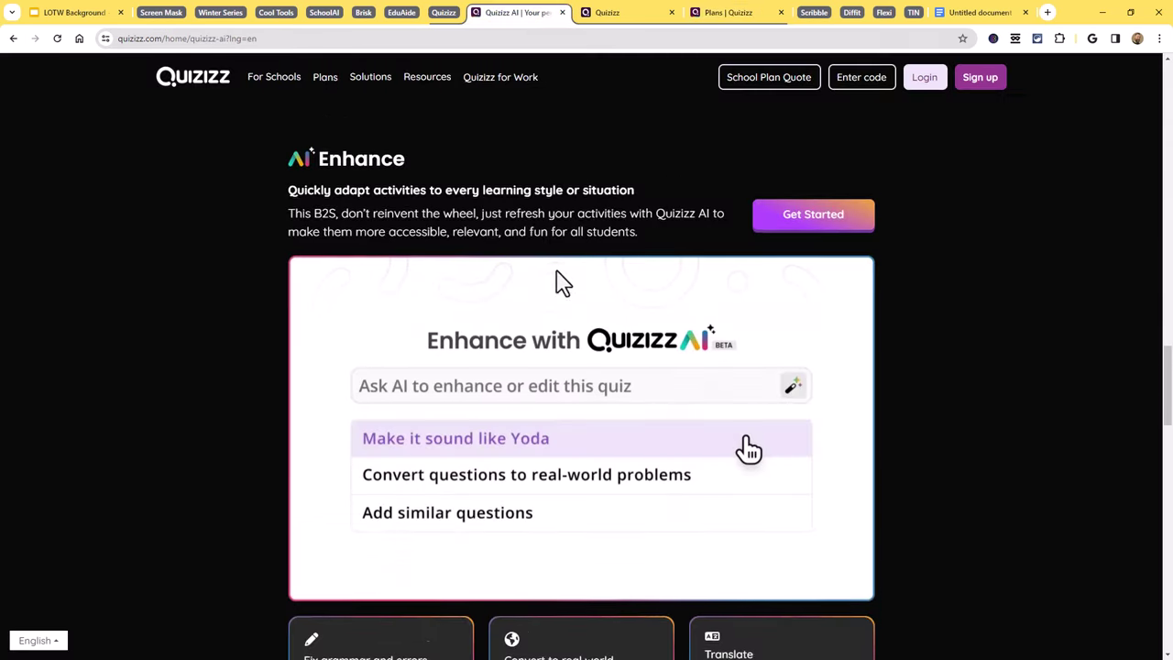
pyautogui.scroll(15, 566, 307)
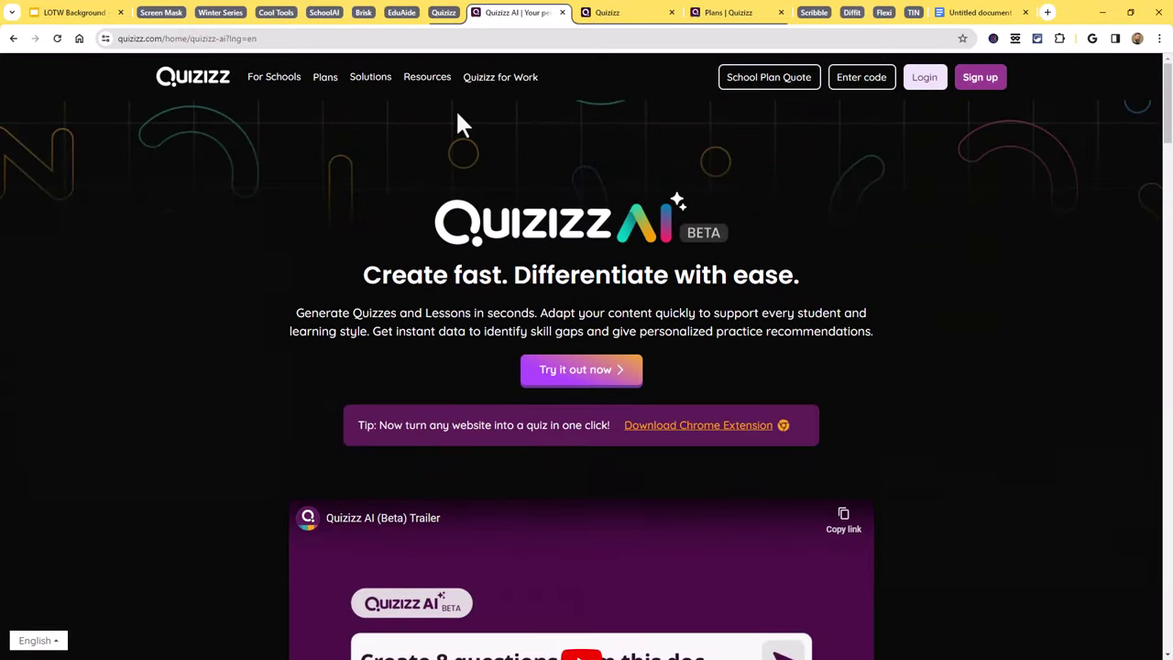
# Collapse the Quizizz tab group, expand the Scribble group and open the Scribble Diffusion animation of the owl sketch
pyautogui.click(445, 13)
pyautogui.click(486, 13)
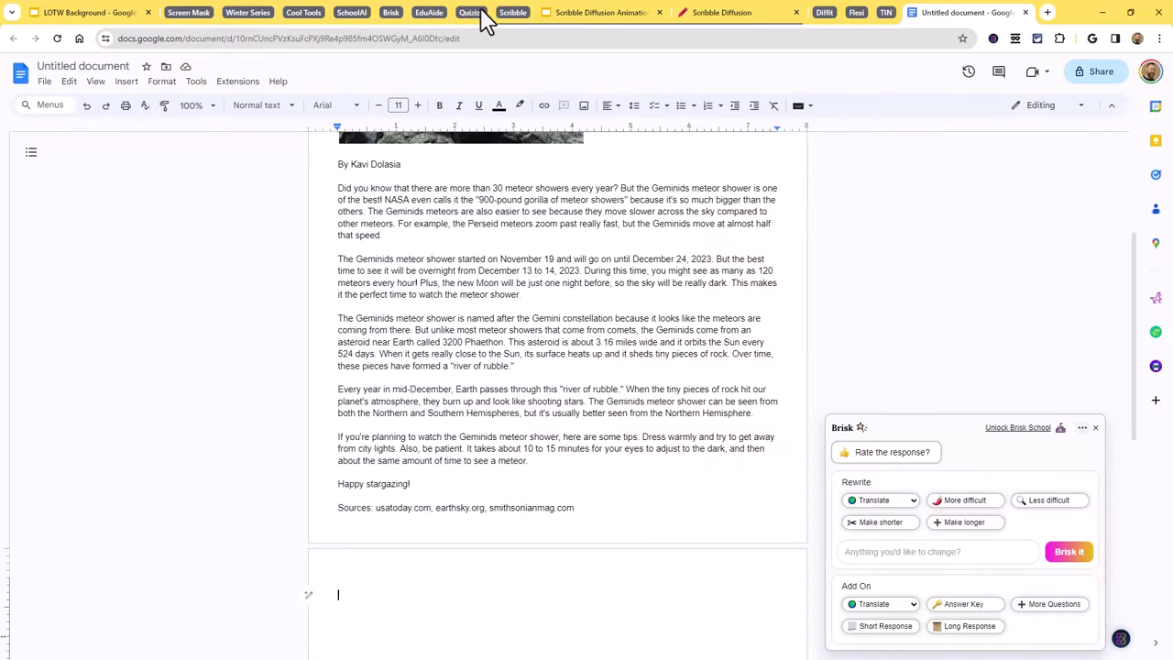
pyautogui.click(570, 14)
pyautogui.click(509, 334)
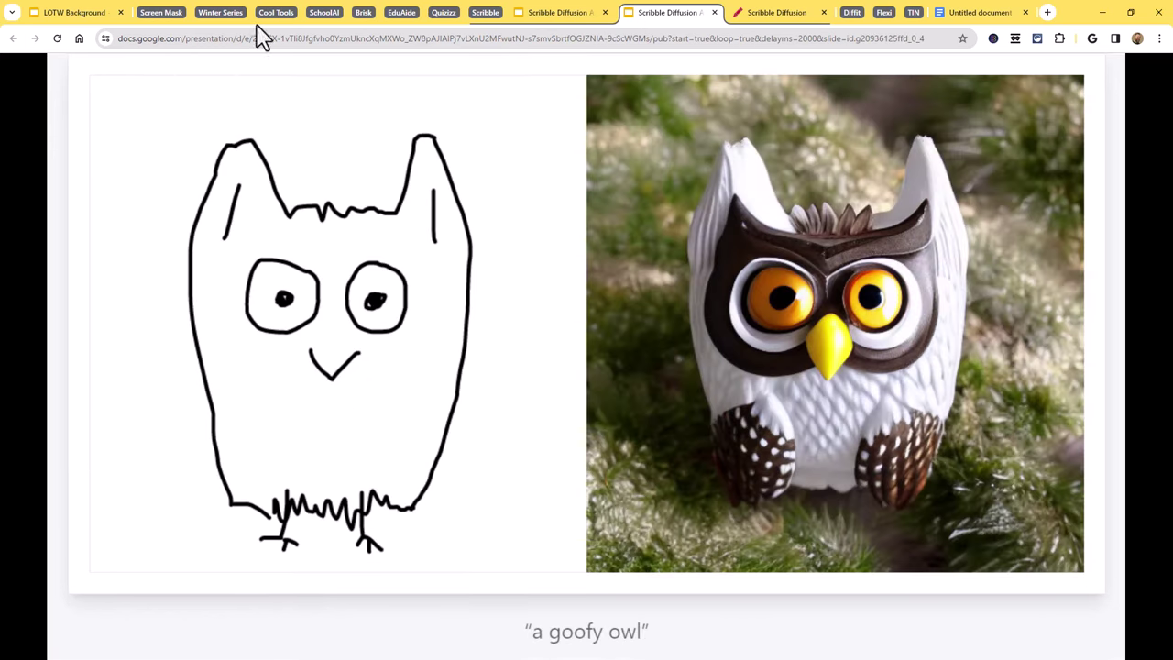
# Generate an AI image in Scribble Diffusion from the owl sketch with the prompt "a goofy owl" and examine the result and its image options
pyautogui.click(768, 13)
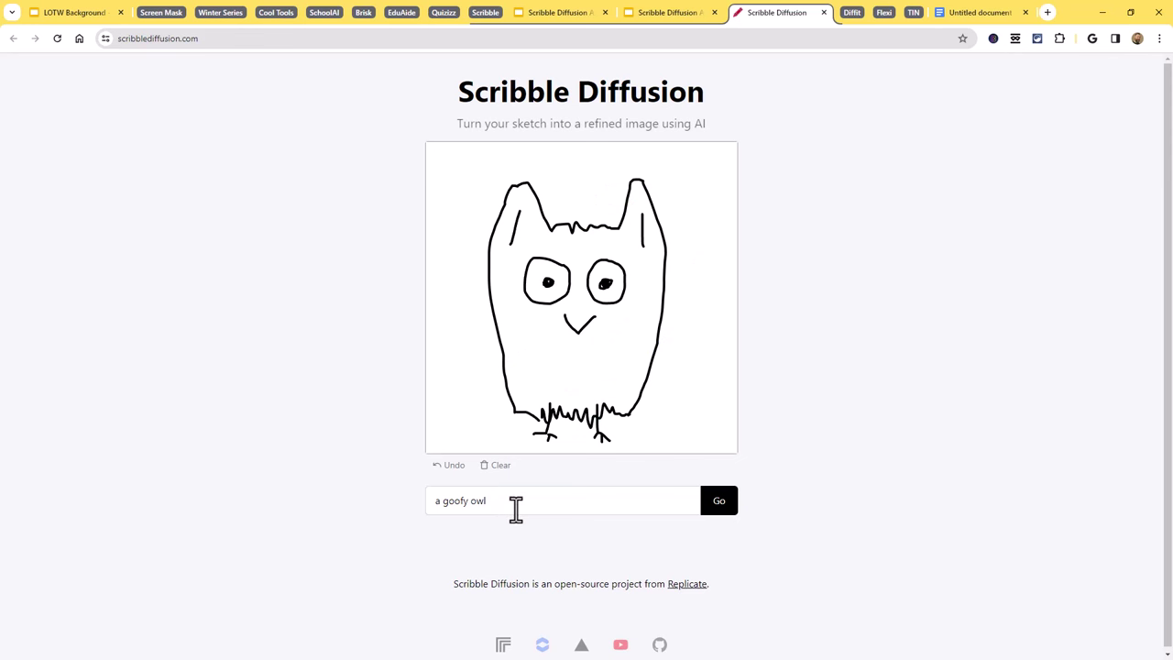
pyautogui.click(719, 502)
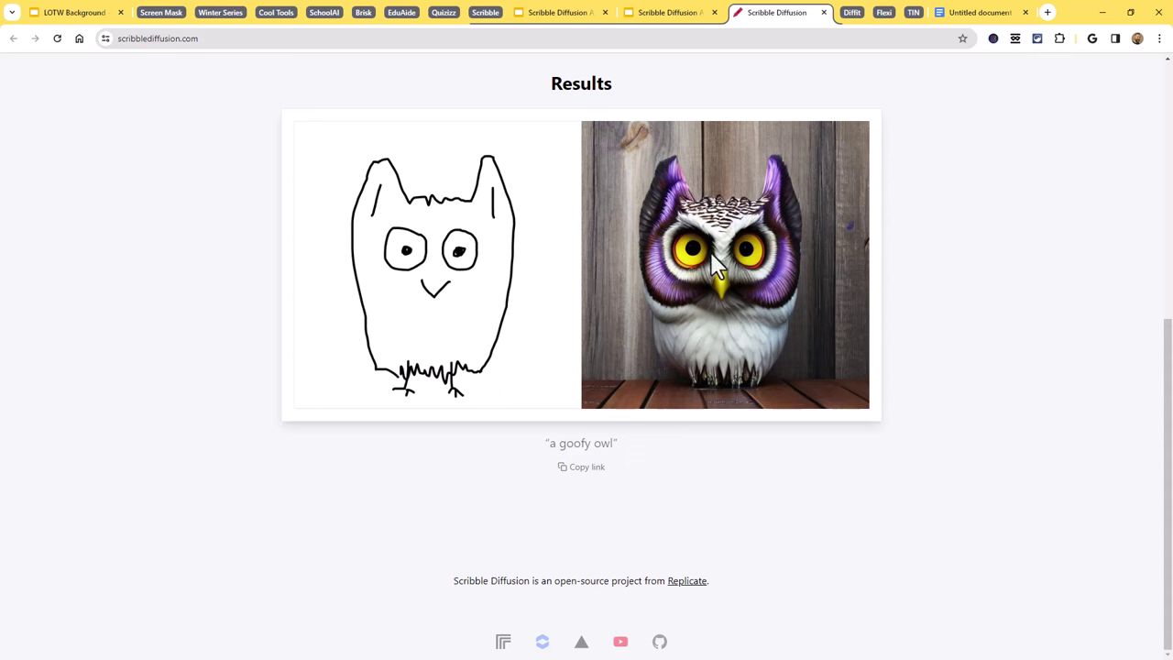
pyautogui.rightClick(639, 154)
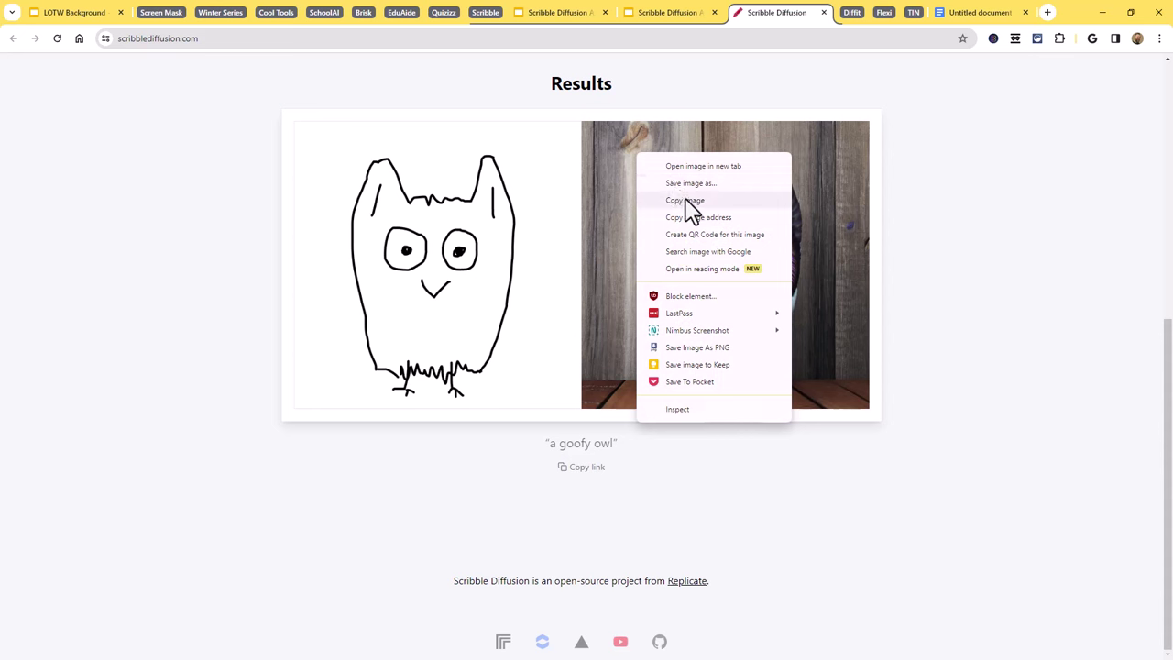
pyautogui.click(929, 293)
pyautogui.scroll(2, 644, 297)
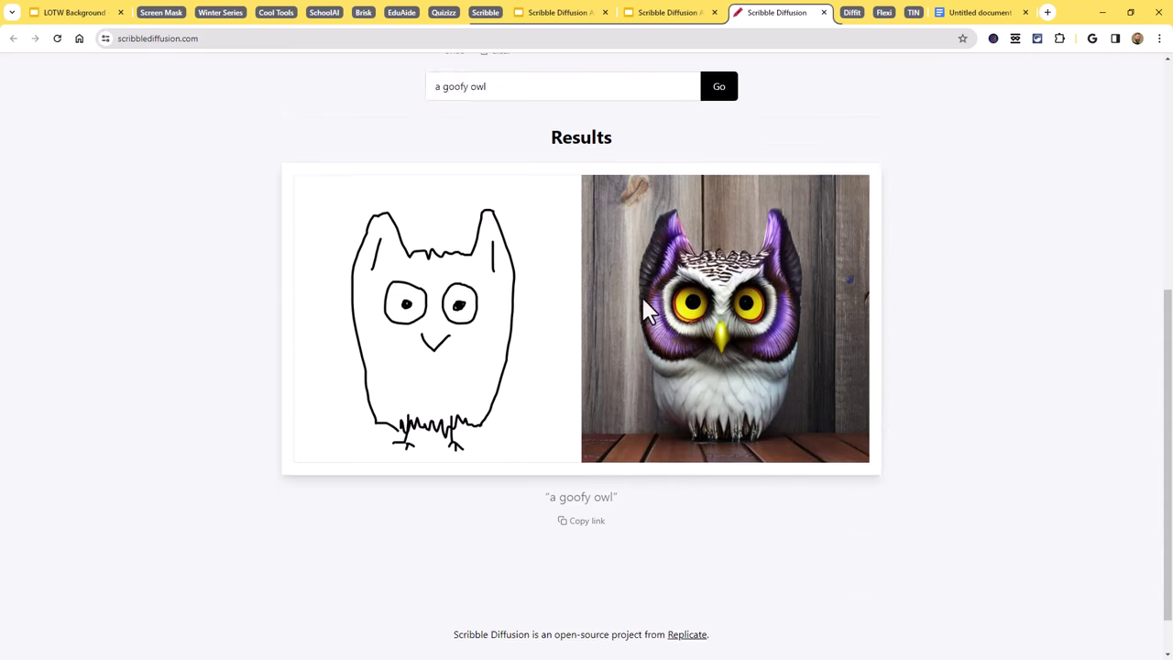
pyautogui.scroll(-2, 643, 298)
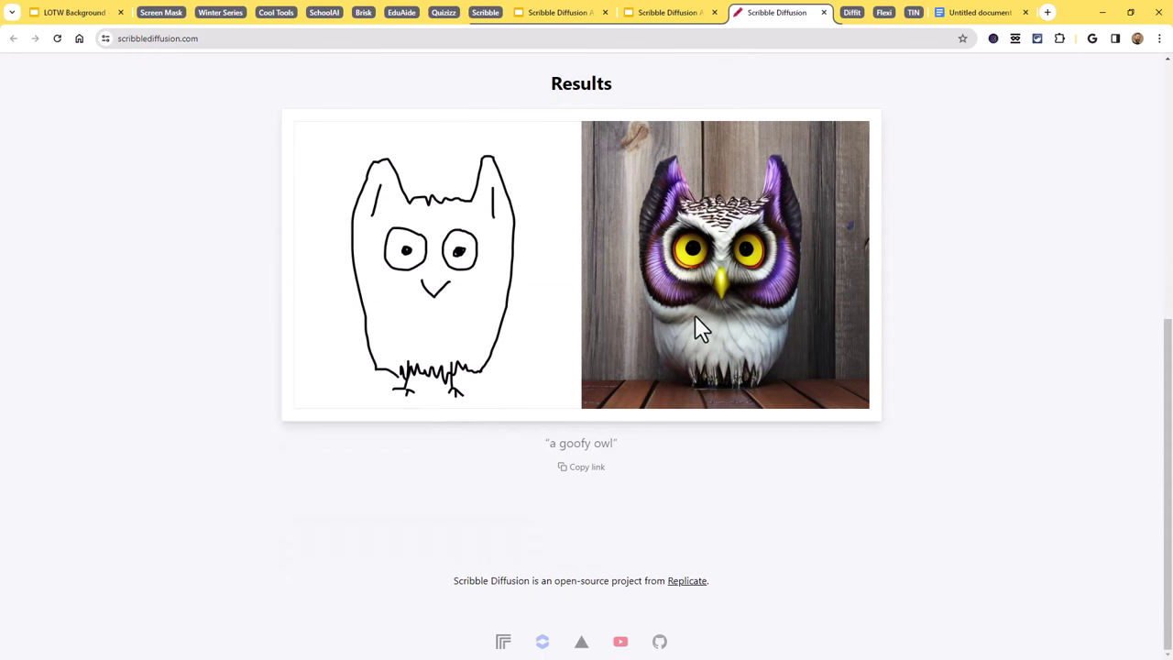
# Generate a second AI image from the same owl sketch and prompt, and compare it with the first result
pyautogui.scroll(3, 695, 314)
pyautogui.click(722, 339)
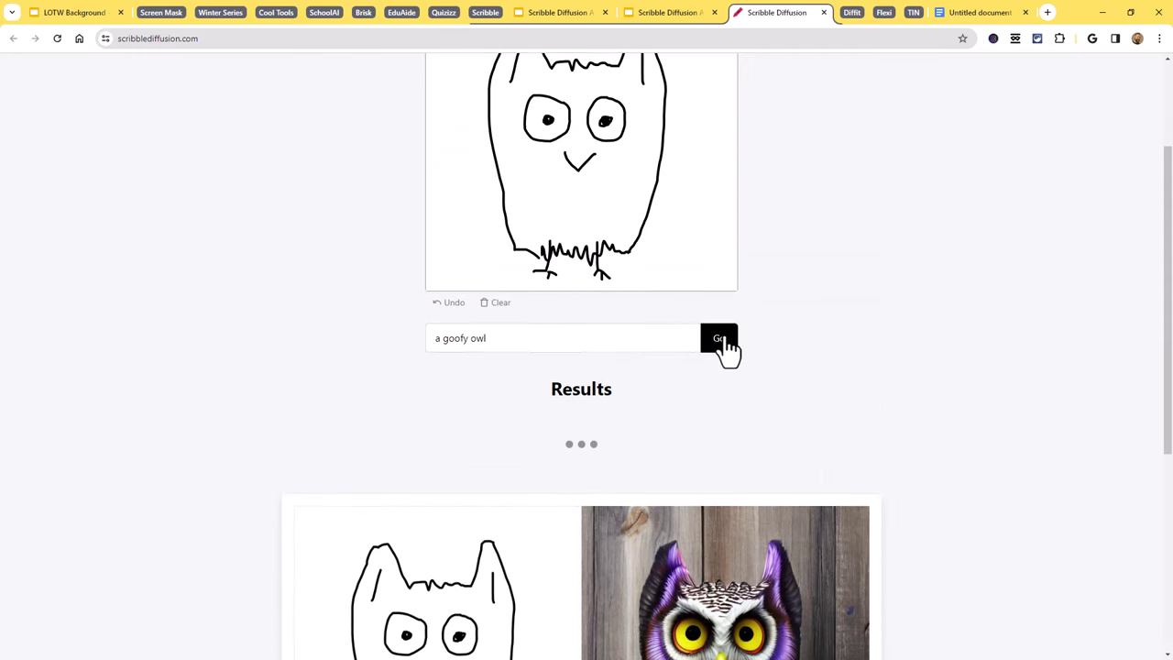
pyautogui.scroll(-3, 1021, 328)
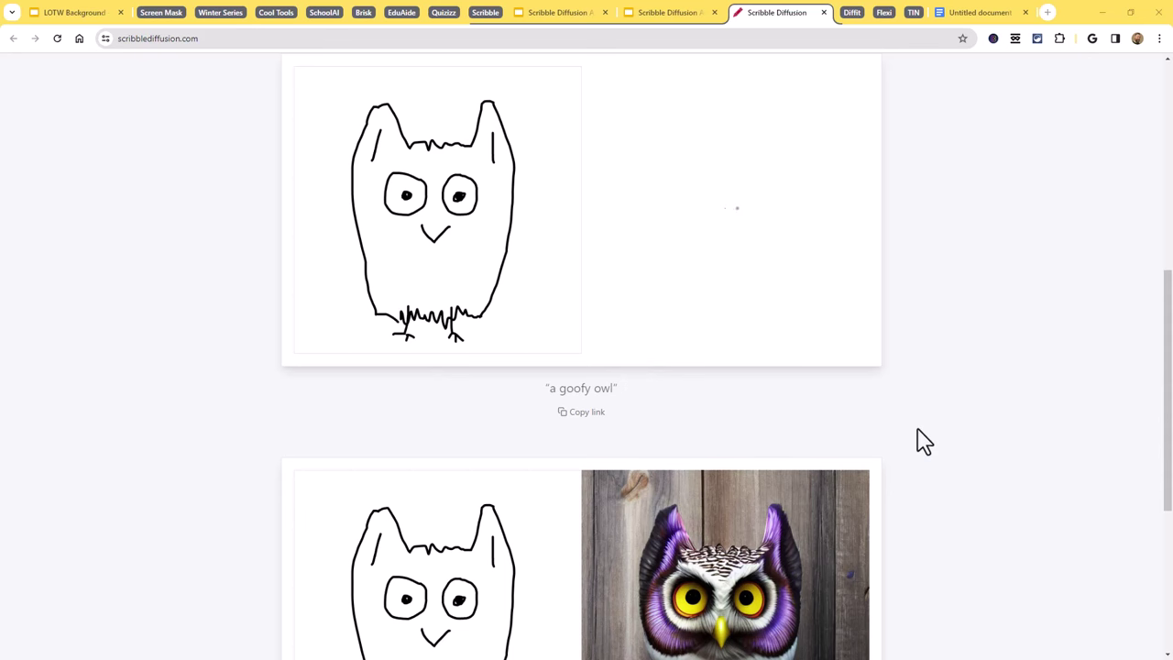
pyautogui.scroll(-2, 924, 445)
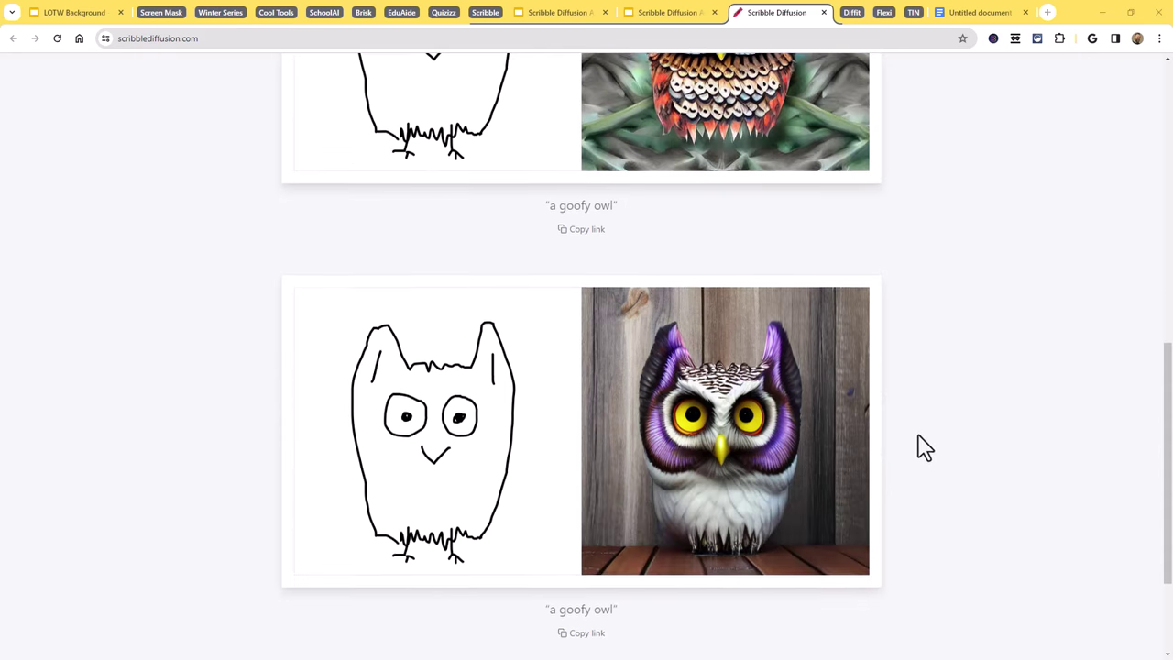
pyautogui.scroll(3, 924, 447)
pyautogui.scroll(3, 924, 448)
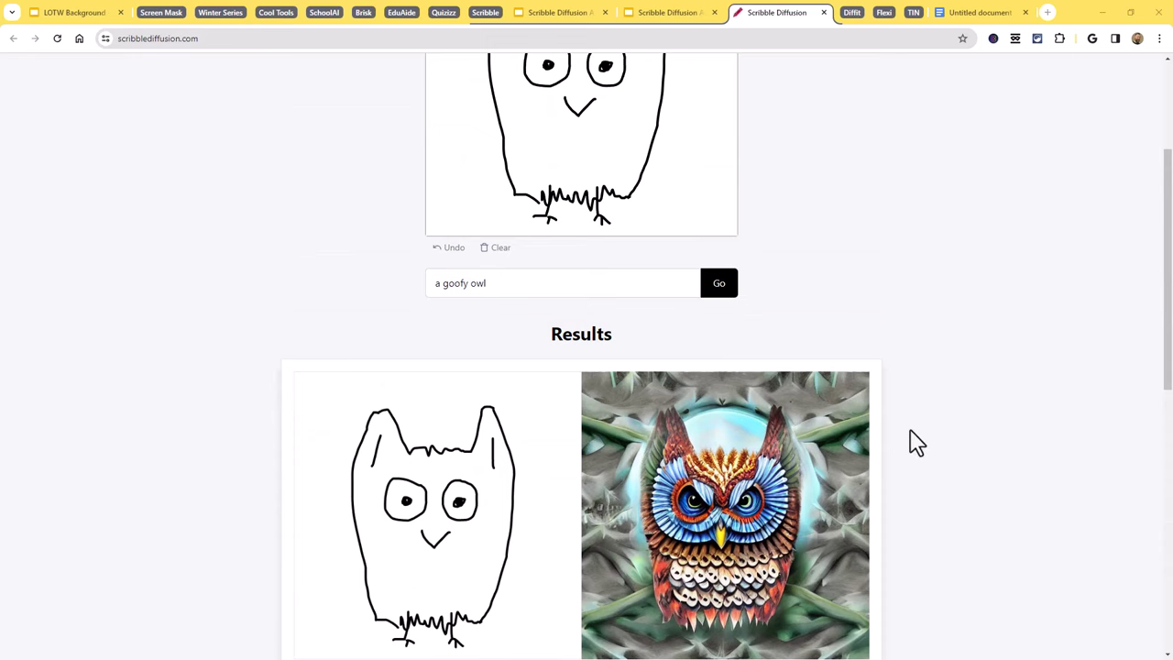
# Generate an AI image from the same owl sketch with the prompt "a goofy owl in the style of a Vincent Van Gogh painting"
pyautogui.scroll(2, 914, 440)
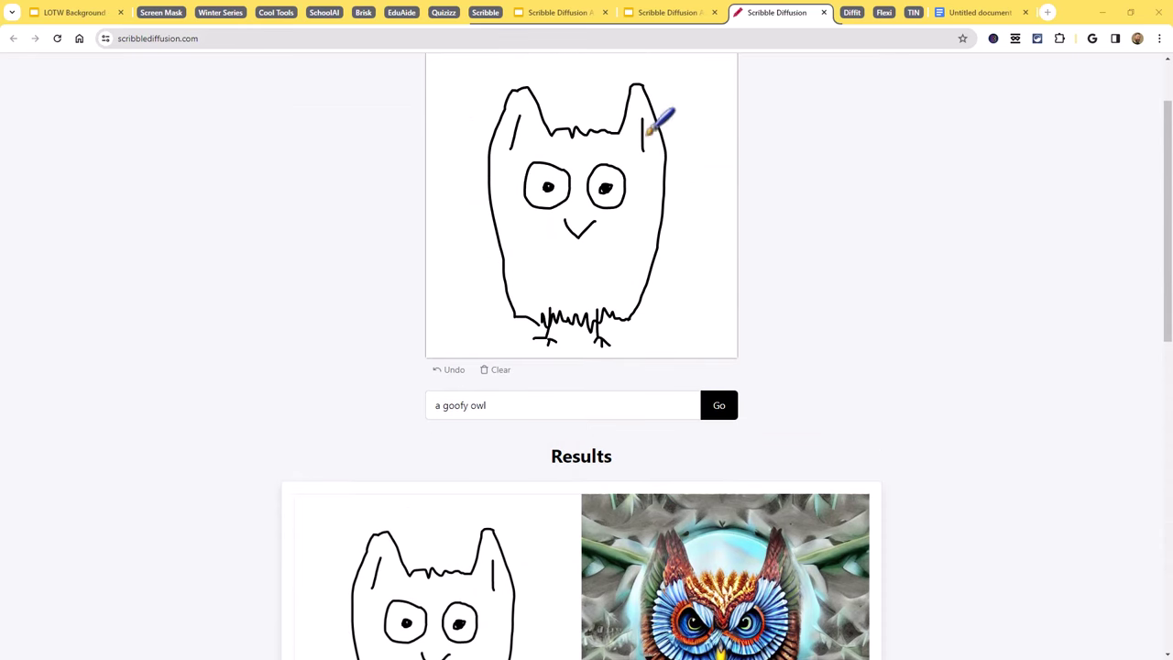
pyautogui.click(543, 404)
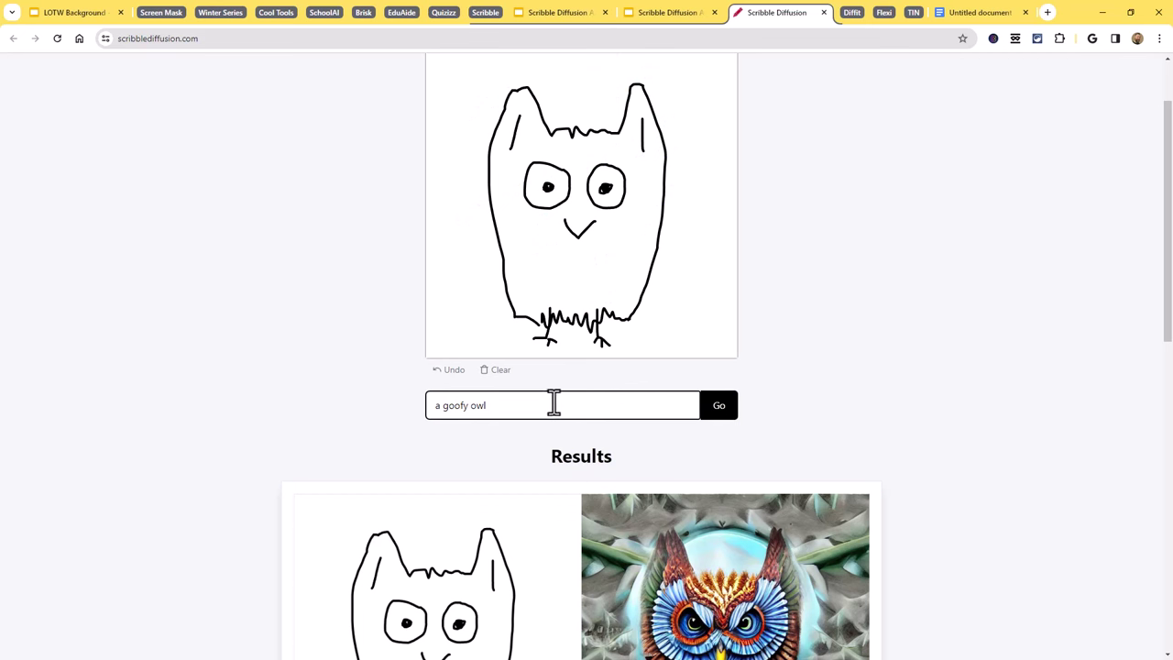
pyautogui.write('in the style of Vincent Van Gogh painting')
pyautogui.click(554, 405)
pyautogui.write('a')
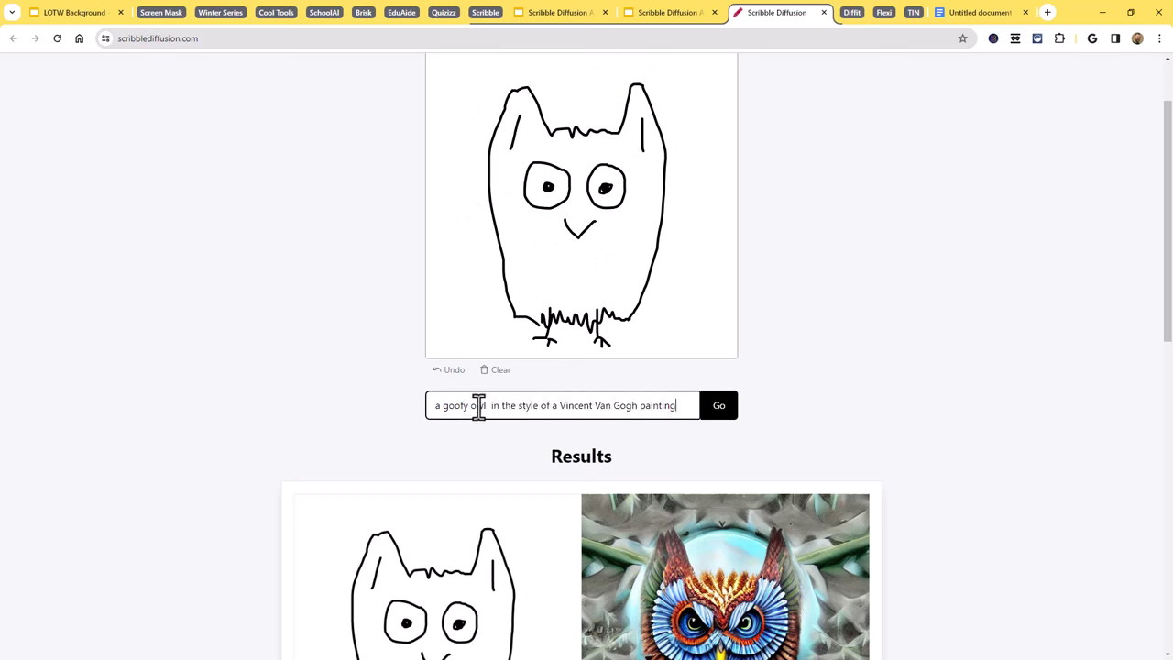
pyautogui.click(488, 405)
pyautogui.press('BackSpace')
pyautogui.press('BackSpace')
pyautogui.click(719, 406)
# Examine the Van Gogh style owl result beside the sketch and view the image's copy and save options
pyautogui.scroll(-4, 898, 424)
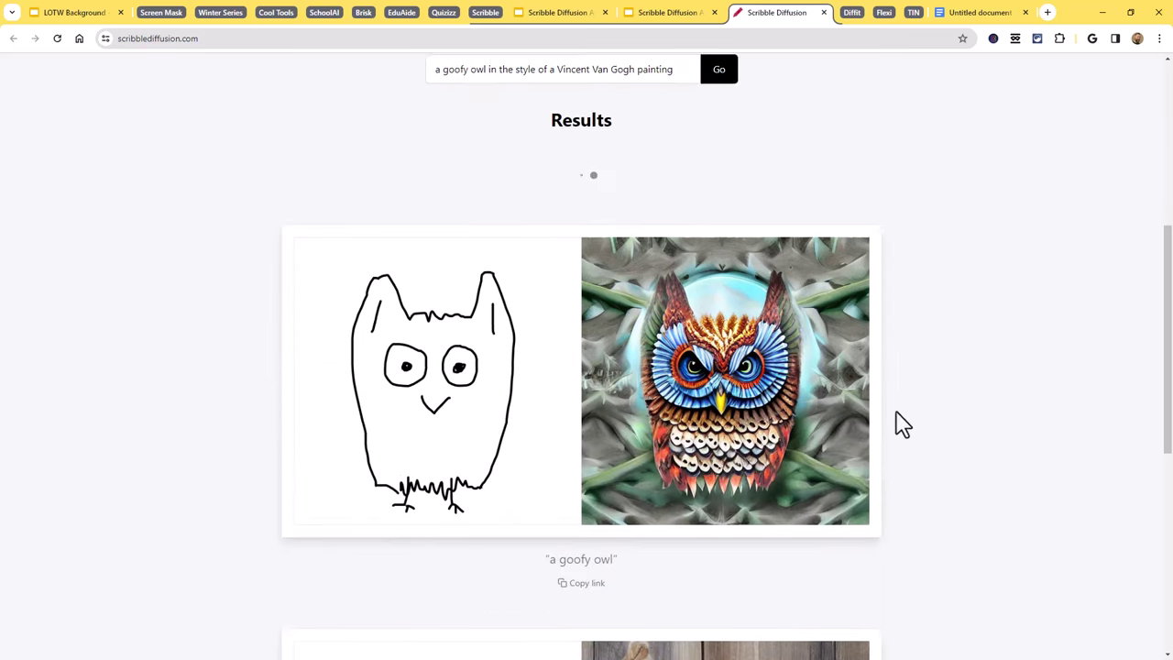
pyautogui.scroll(3, 1004, 389)
pyautogui.scroll(-2, 1005, 389)
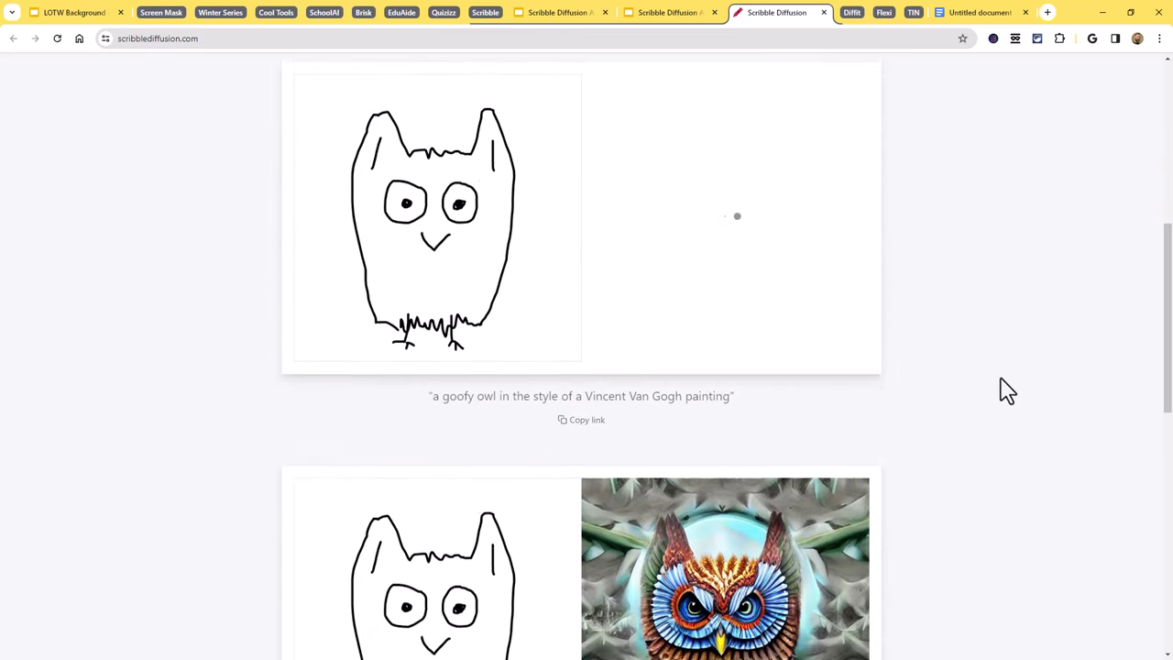
pyautogui.scroll(1, 1005, 390)
pyautogui.scroll(-1, 1005, 389)
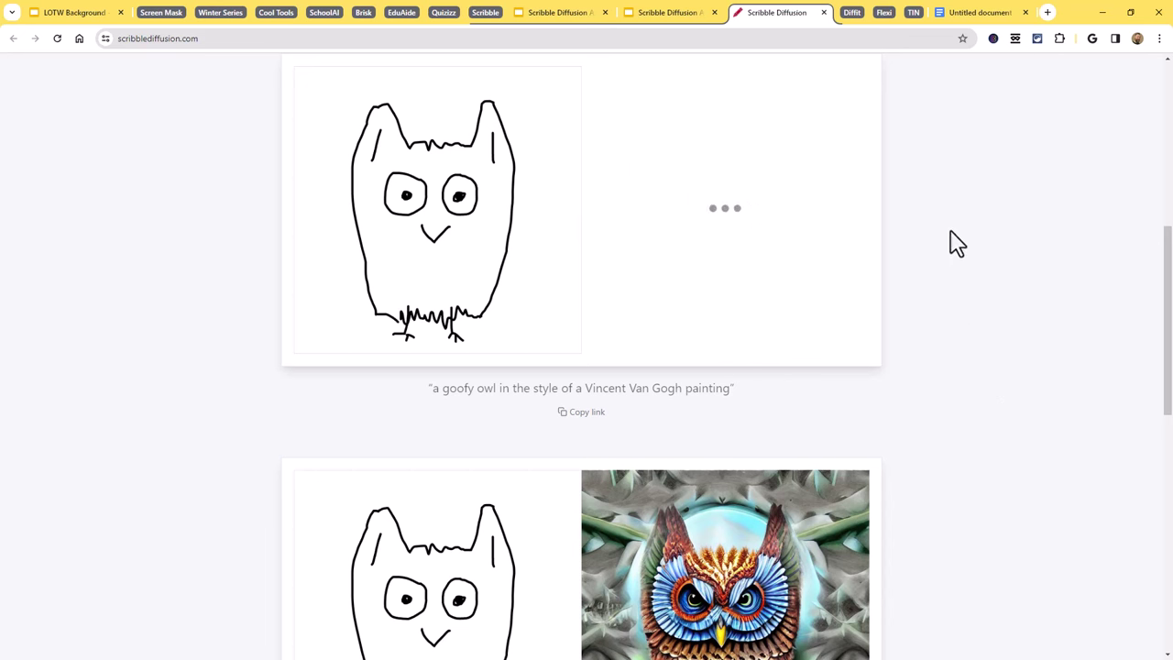
pyautogui.scroll(2, 953, 243)
pyautogui.scroll(-1, 953, 243)
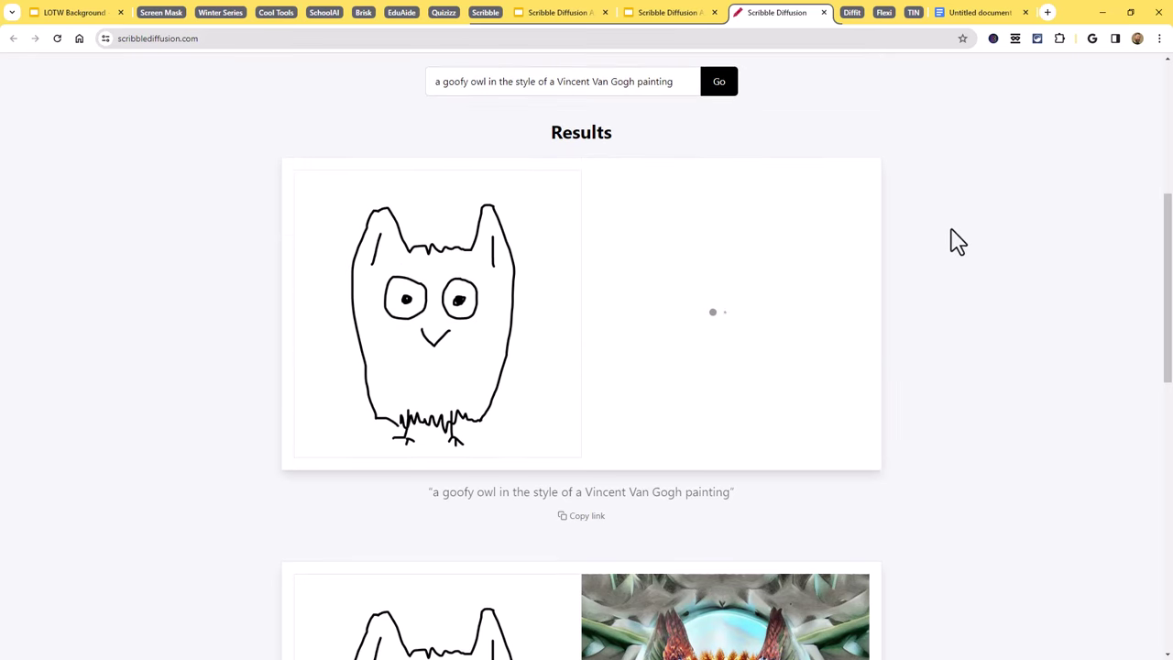
pyautogui.scroll(-1, 958, 241)
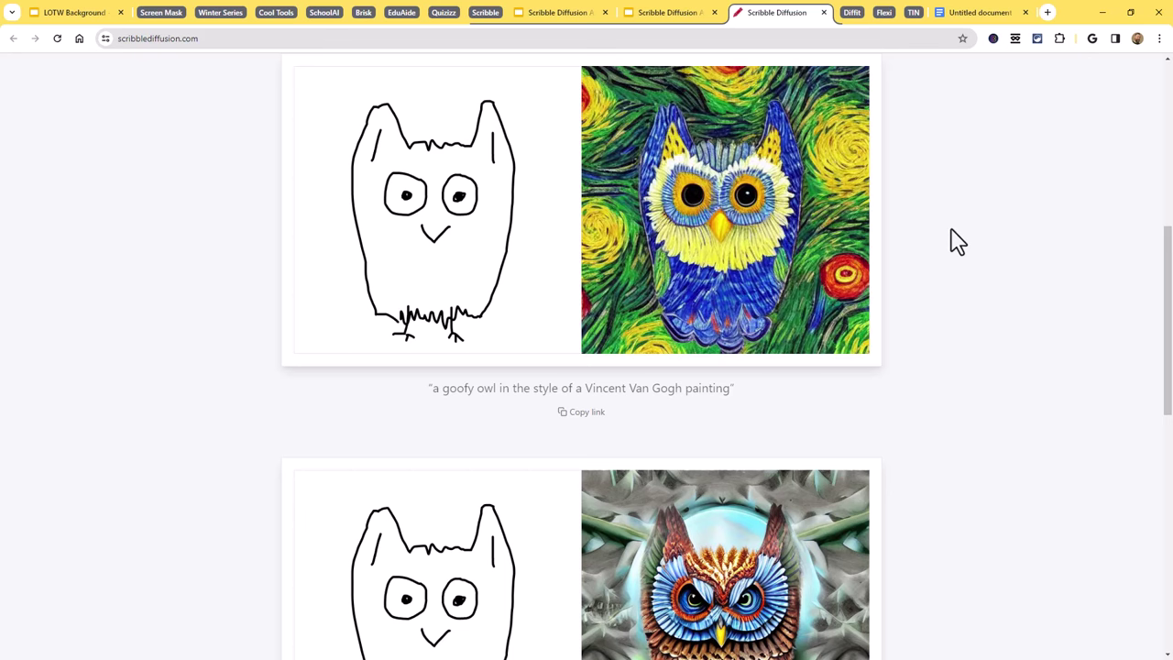
pyautogui.scroll(1, 953, 240)
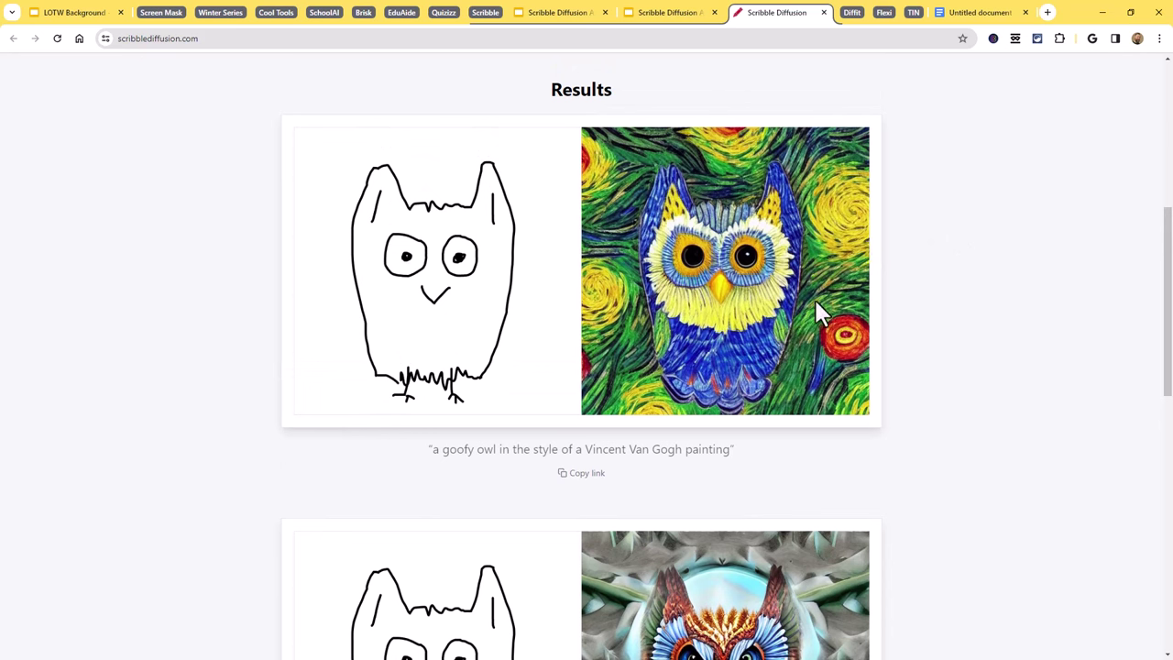
pyautogui.rightClick(605, 169)
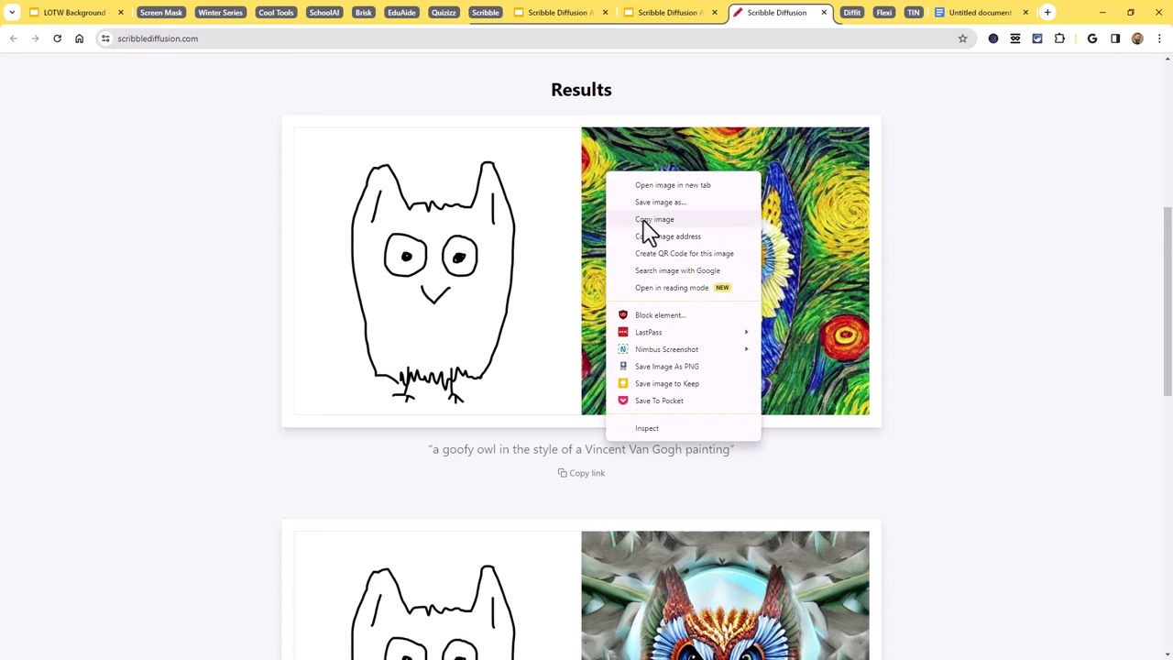
pyautogui.click(1040, 268)
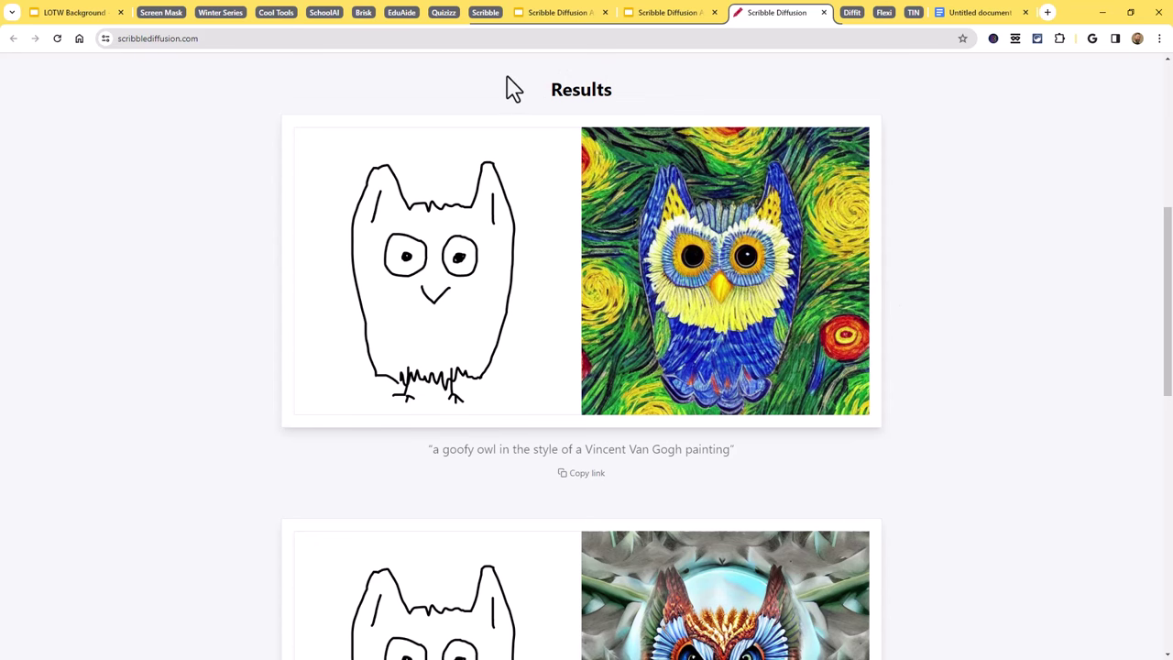
# Collapse the Scribble tab group, expand the Diffit group and open the Diffit animation of its generated resources
pyautogui.click(485, 14)
pyautogui.click(523, 13)
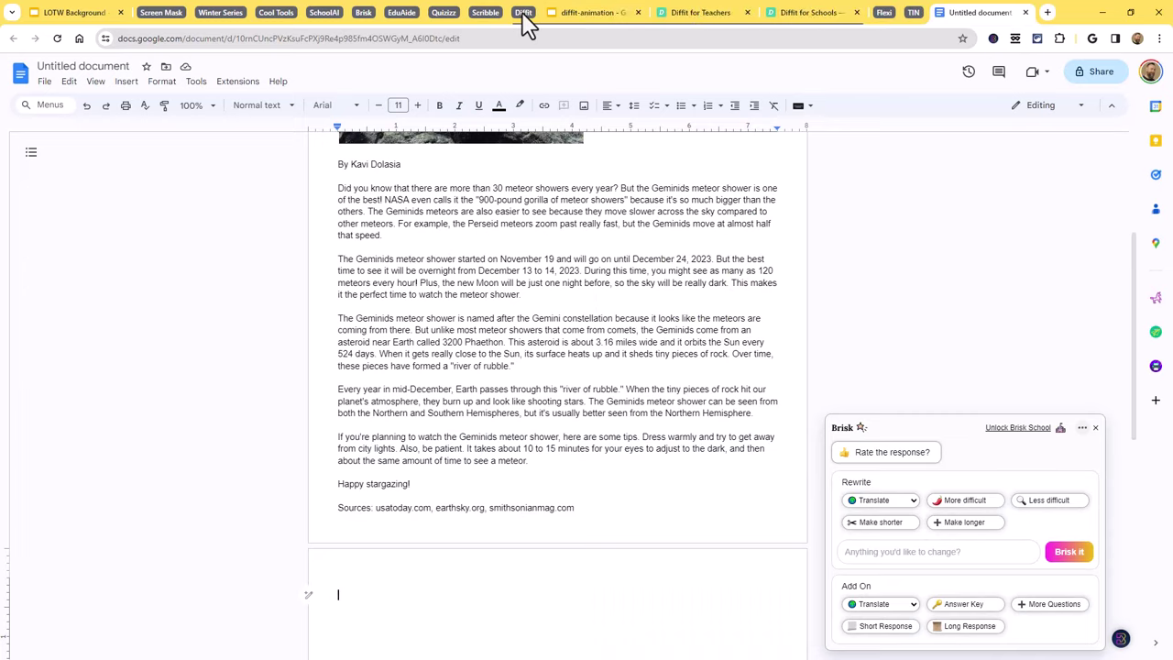
pyautogui.click(581, 14)
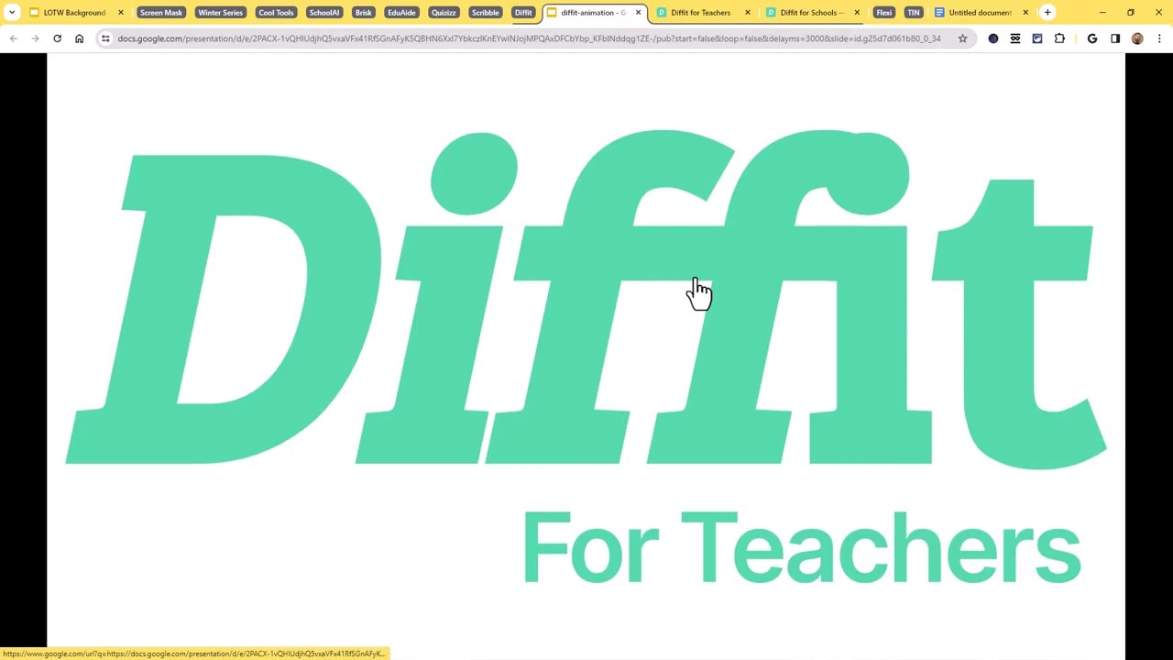
pyautogui.click(559, 307)
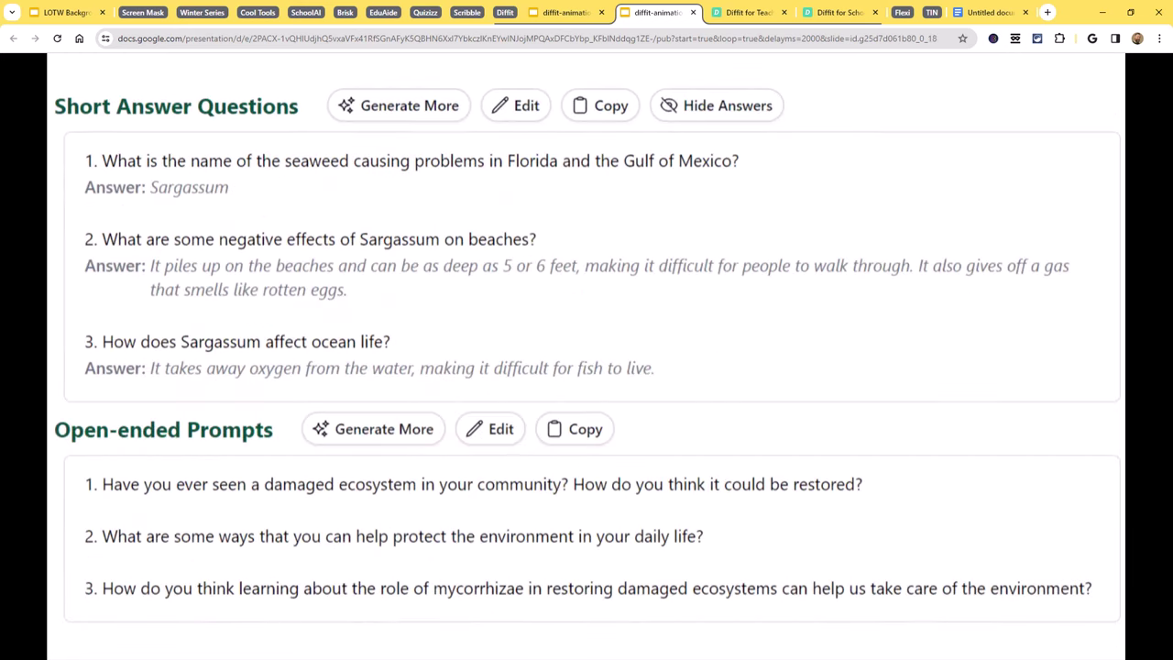
# Open Diffit for Teachers, enter the topic "The Boston Tea Party" and view the reading level and language choices
pyautogui.click(747, 13)
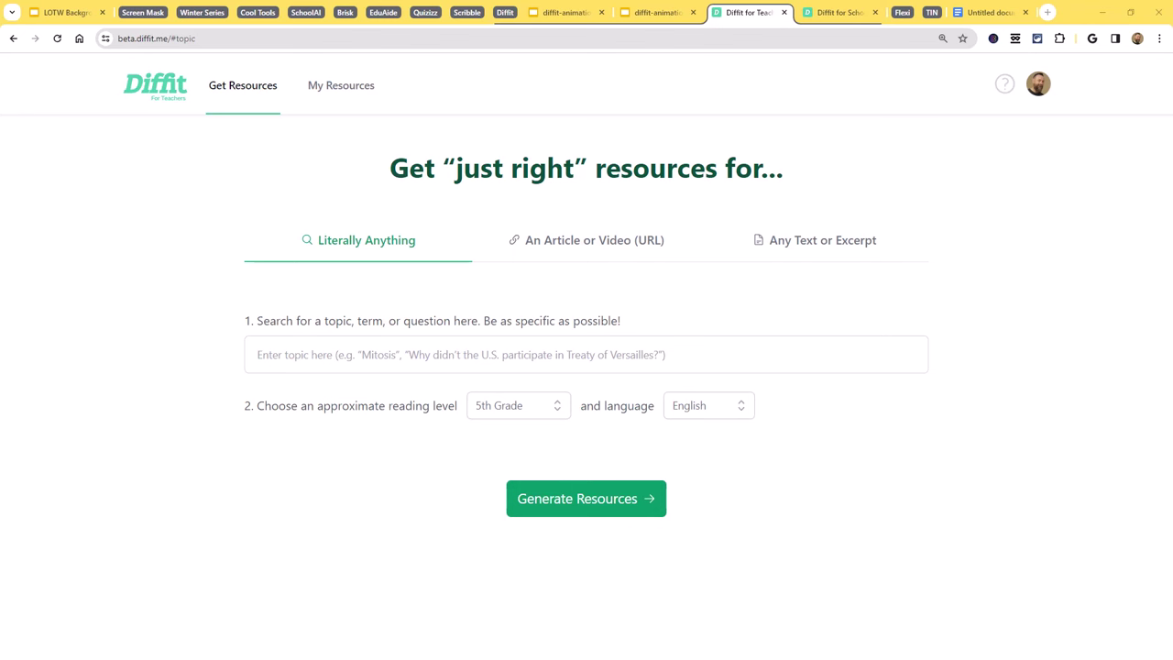
pyautogui.click(374, 356)
pyautogui.click(366, 393)
pyautogui.click(165, 472)
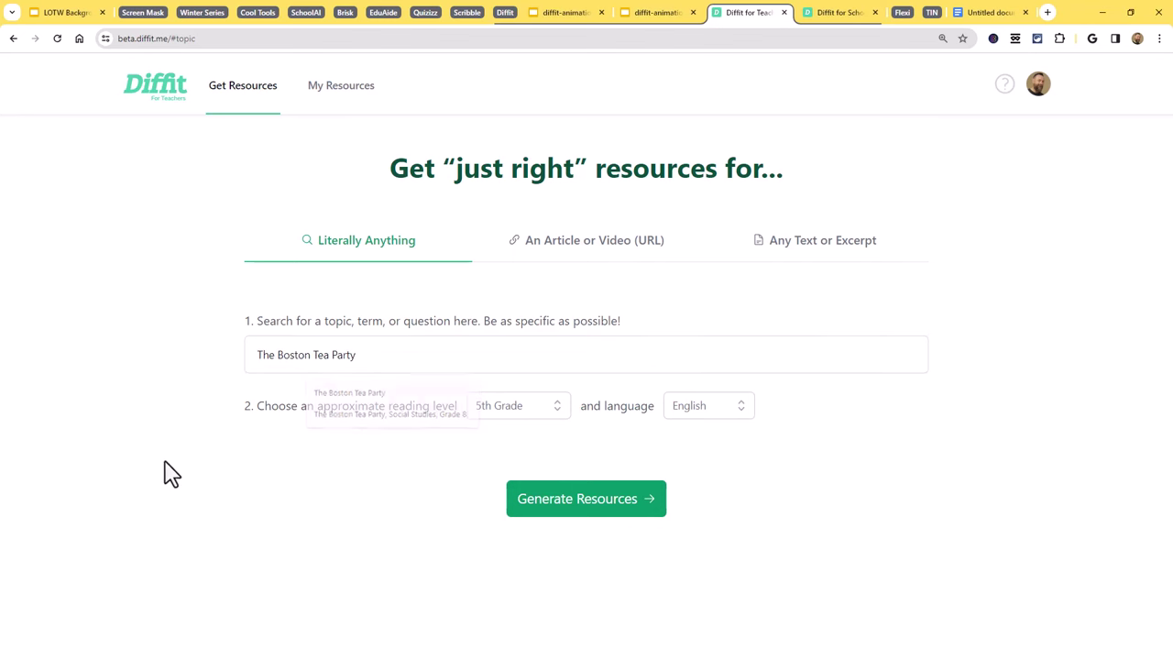
pyautogui.click(559, 413)
pyautogui.click(720, 414)
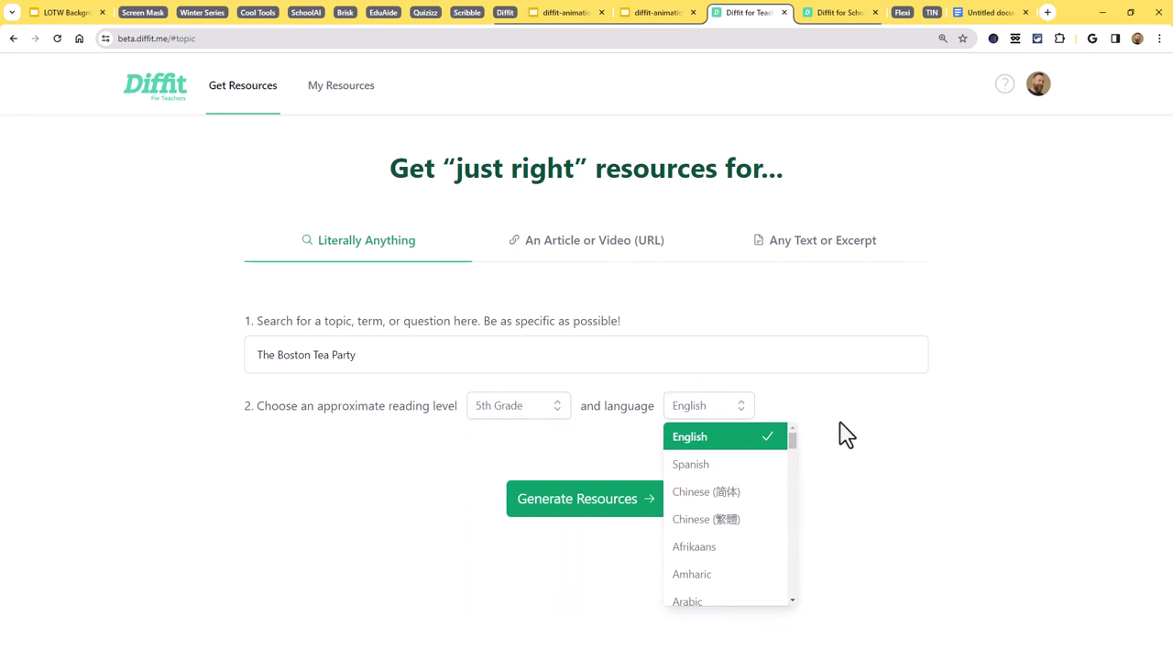
pyautogui.click(843, 431)
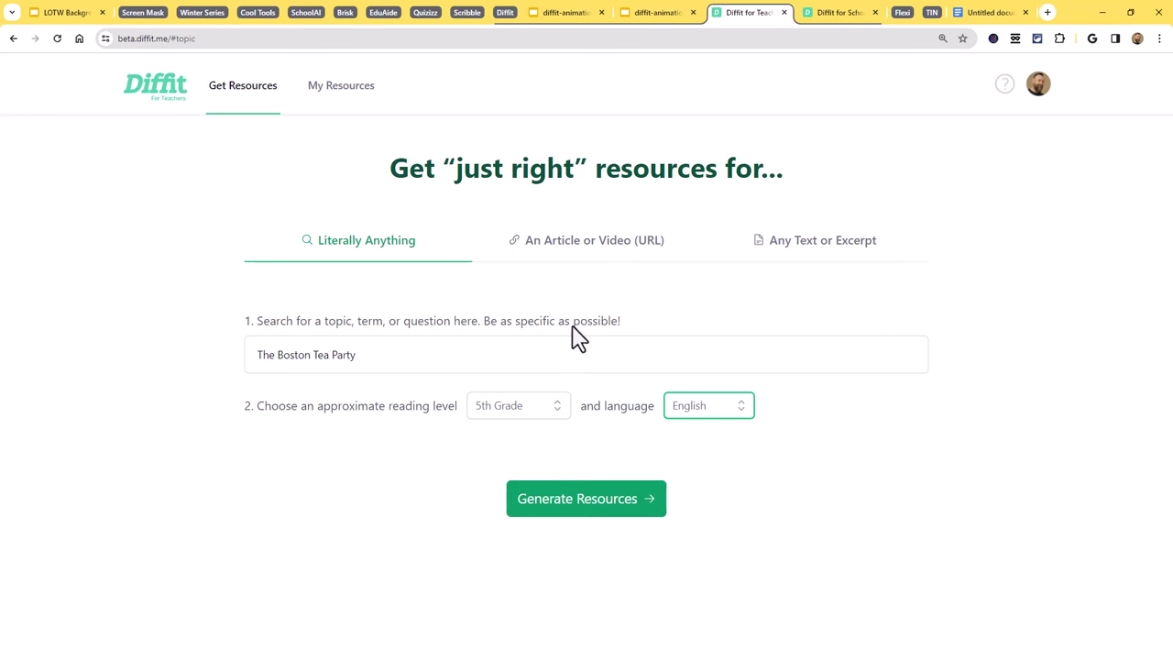
pyautogui.click(616, 245)
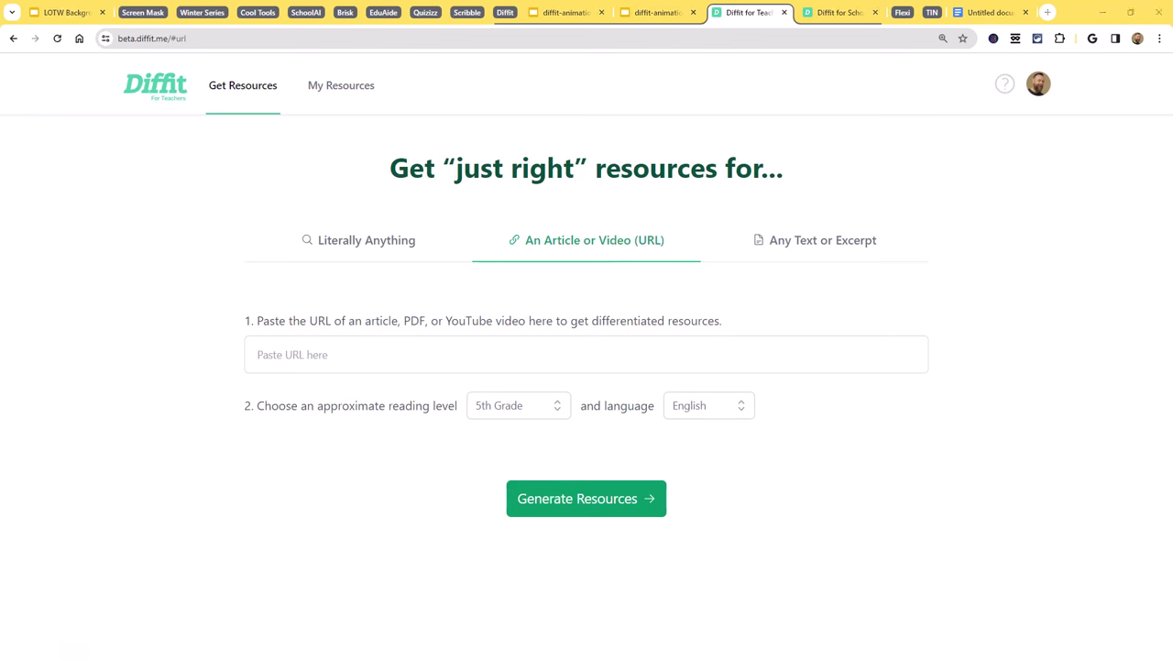
pyautogui.click(522, 357)
pyautogui.hotkey('ctrl', 'v')
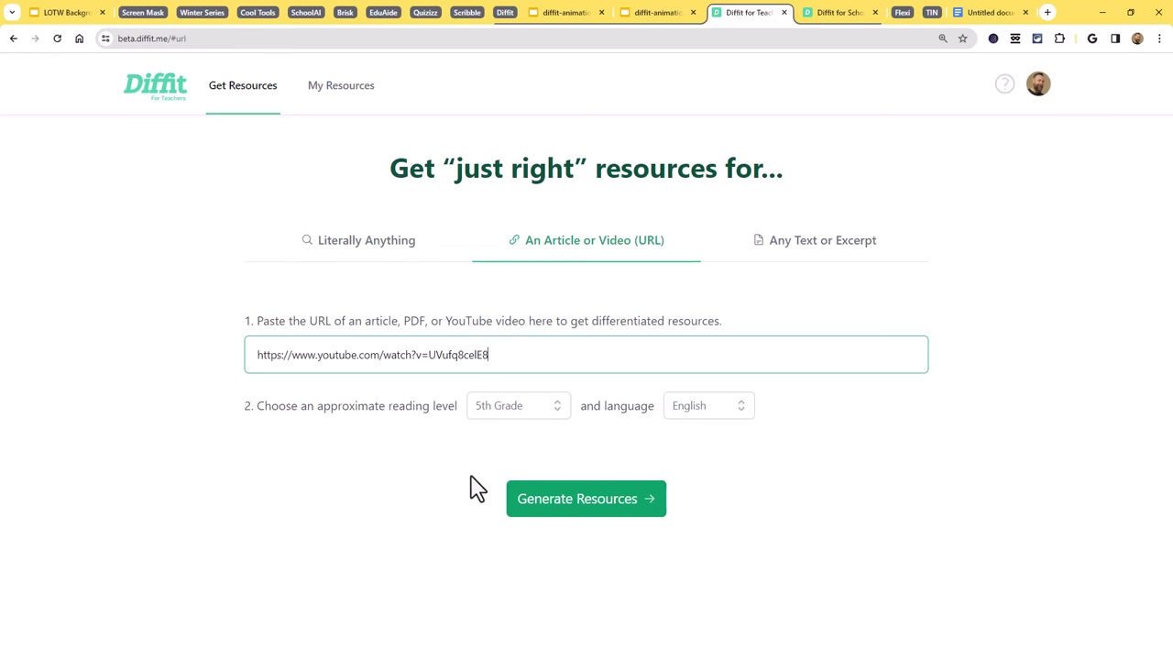
# Switch the source to any text or excerpt and paste the copied Boston Tea Party article text
pyautogui.click(865, 255)
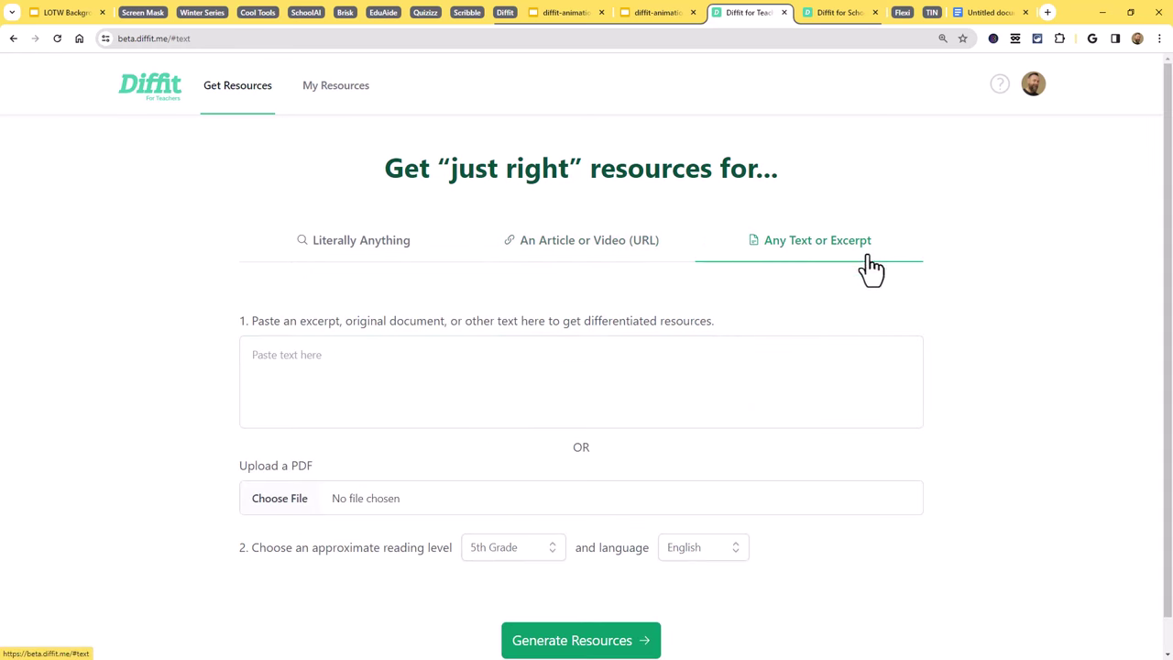
pyautogui.scroll(-1, 979, 346)
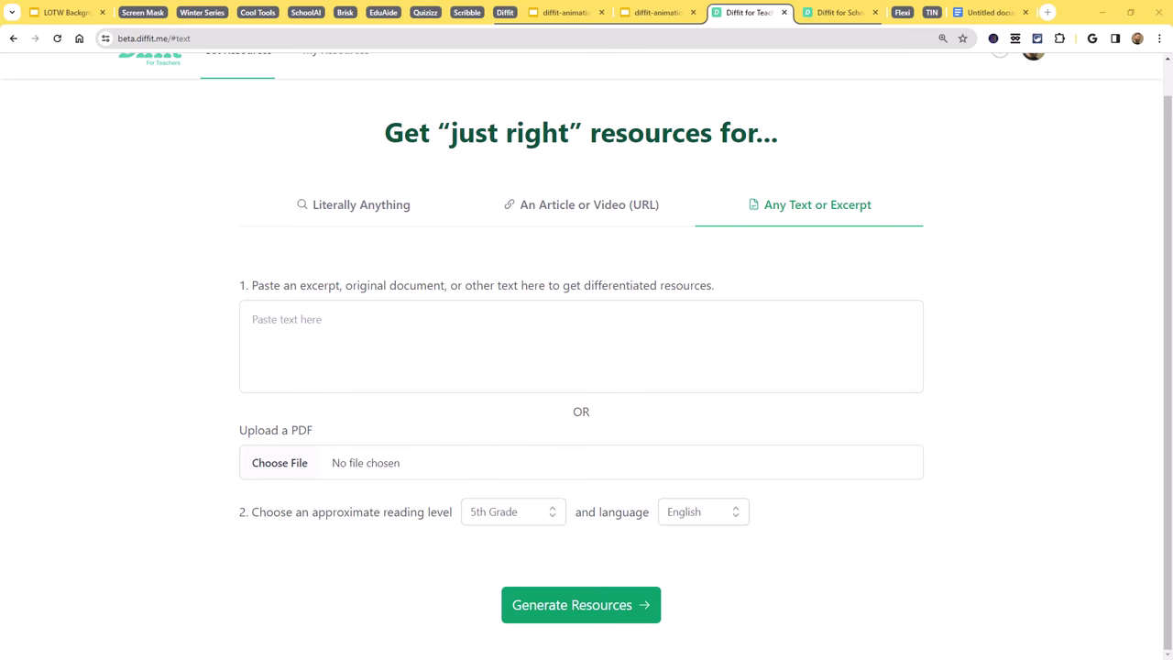
pyautogui.click(586, 338)
pyautogui.hotkey('ctrl', 'v')
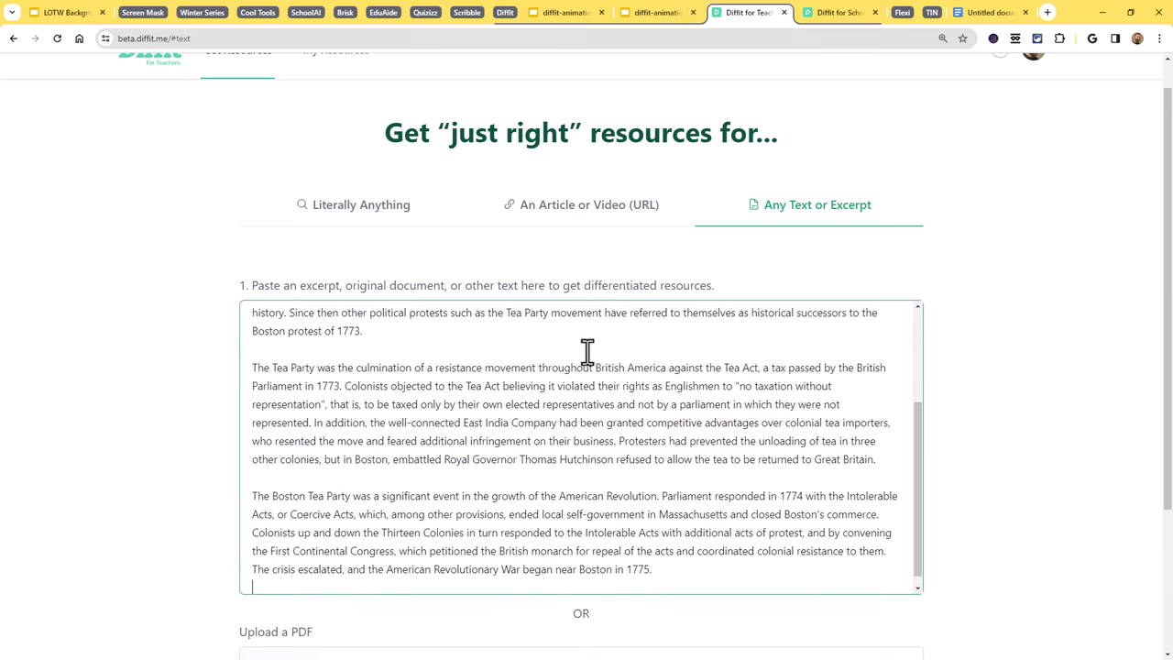
# Review the pasted Boston Tea Party text and generate resources from it at 5th Grade level in English
pyautogui.scroll(6, 587, 351)
pyautogui.scroll(-3, 822, 349)
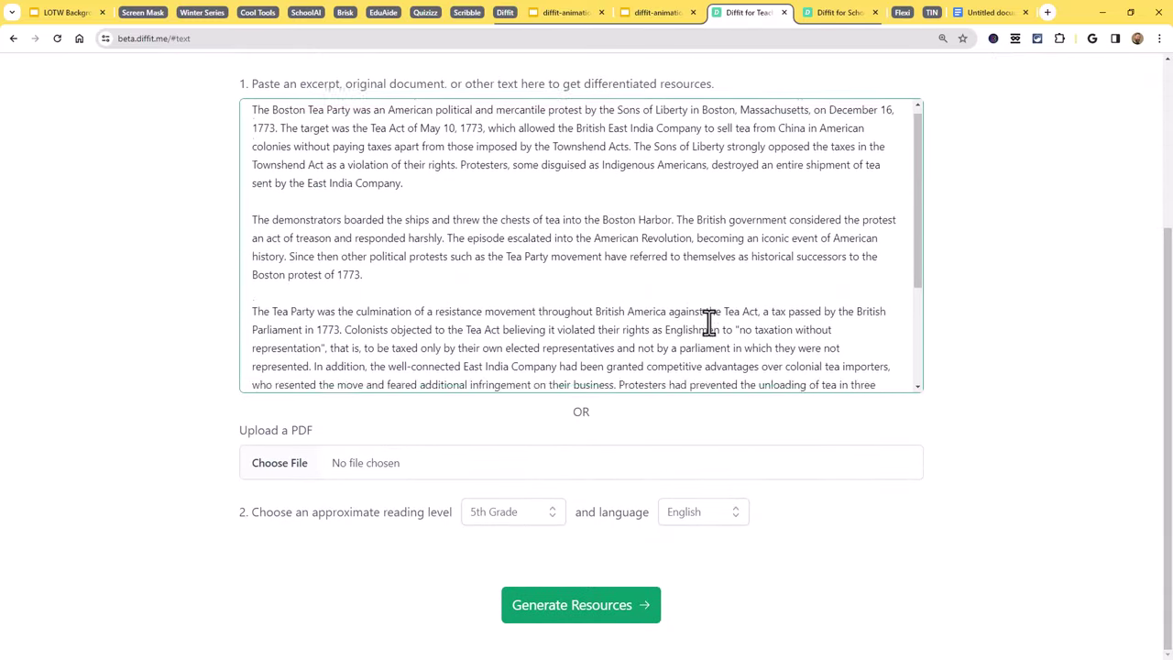
pyautogui.scroll(-3, 709, 321)
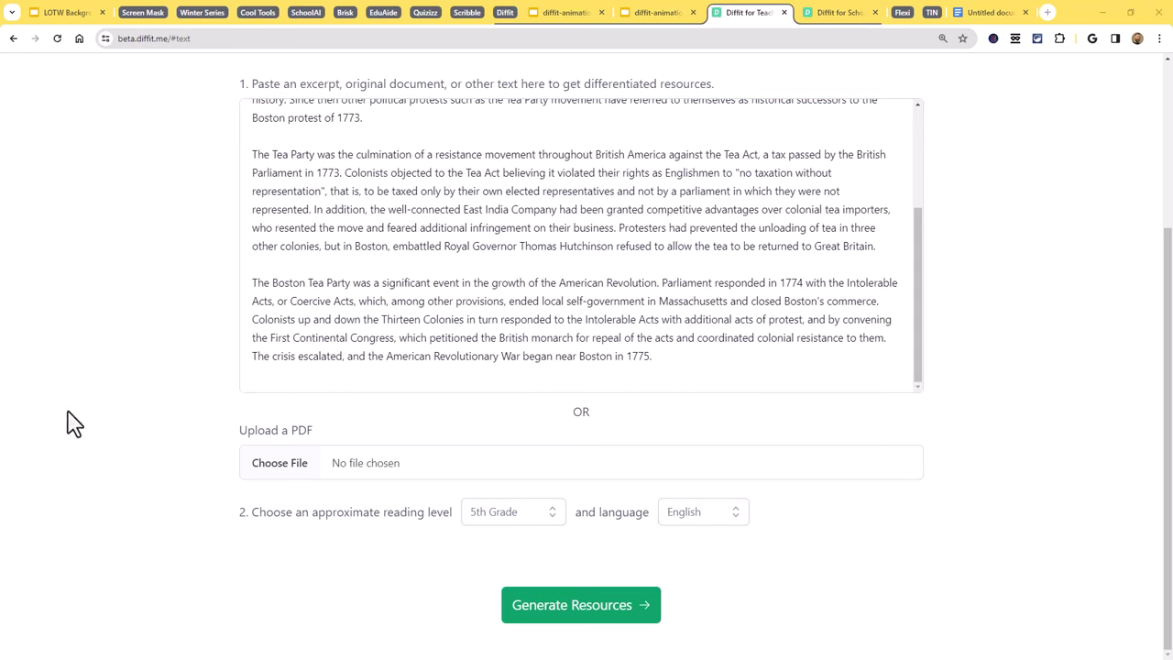
pyautogui.scroll(2, 820, 527)
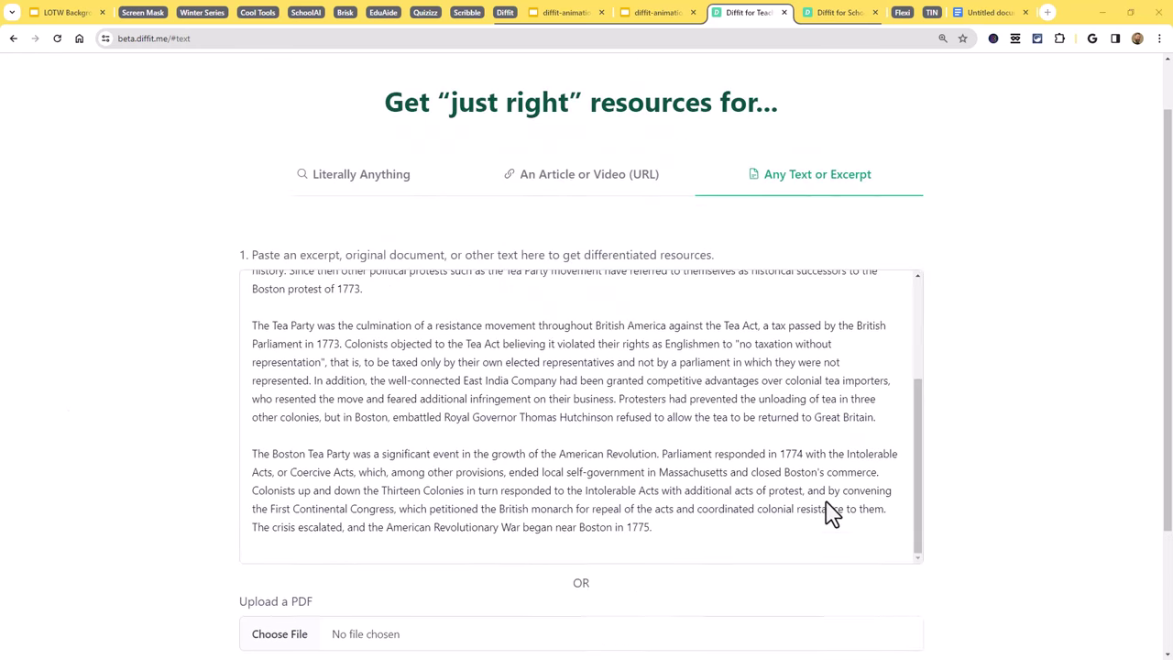
pyautogui.scroll(1, 833, 513)
pyautogui.scroll(2, 670, 477)
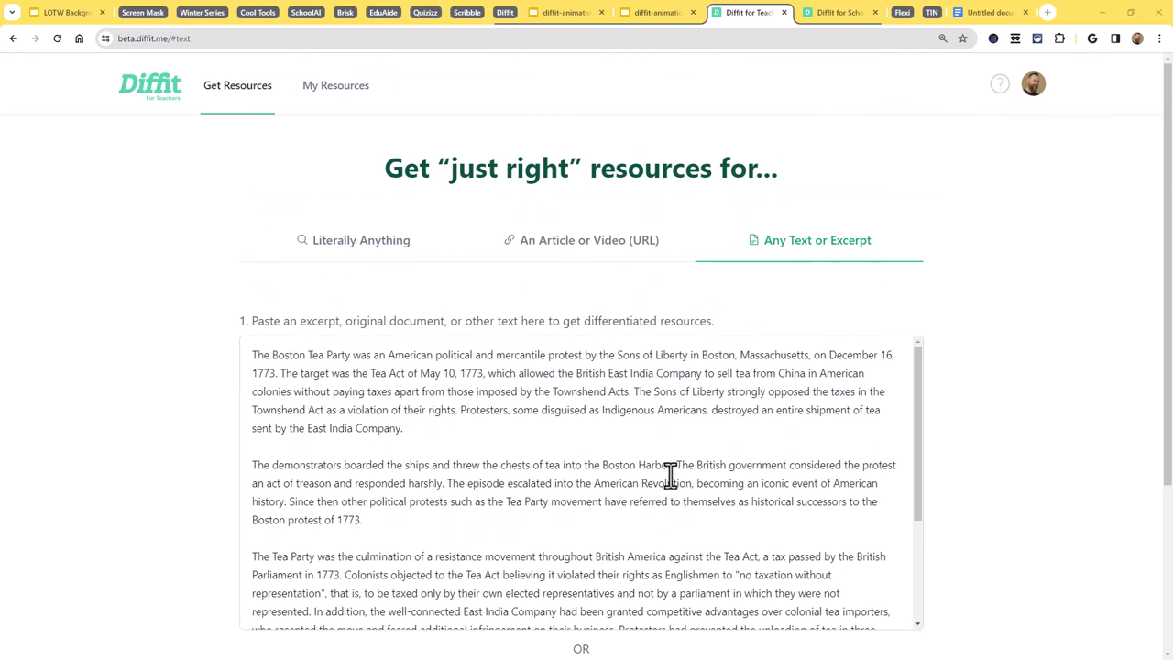
pyautogui.scroll(-3, 990, 483)
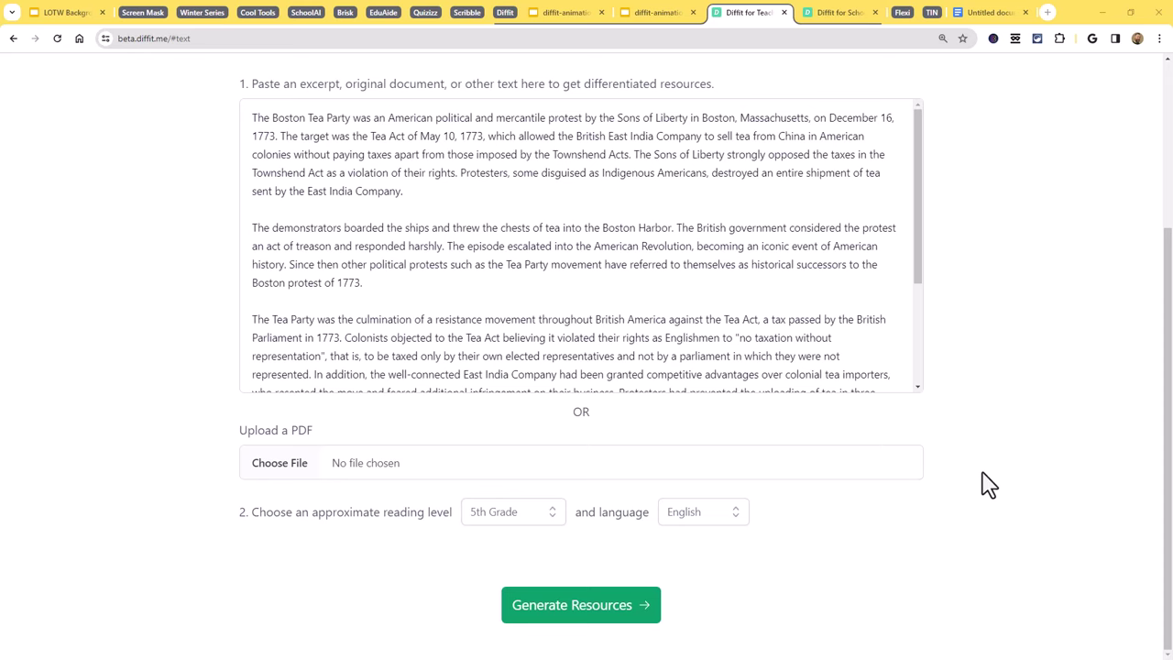
pyautogui.scroll(3, 989, 483)
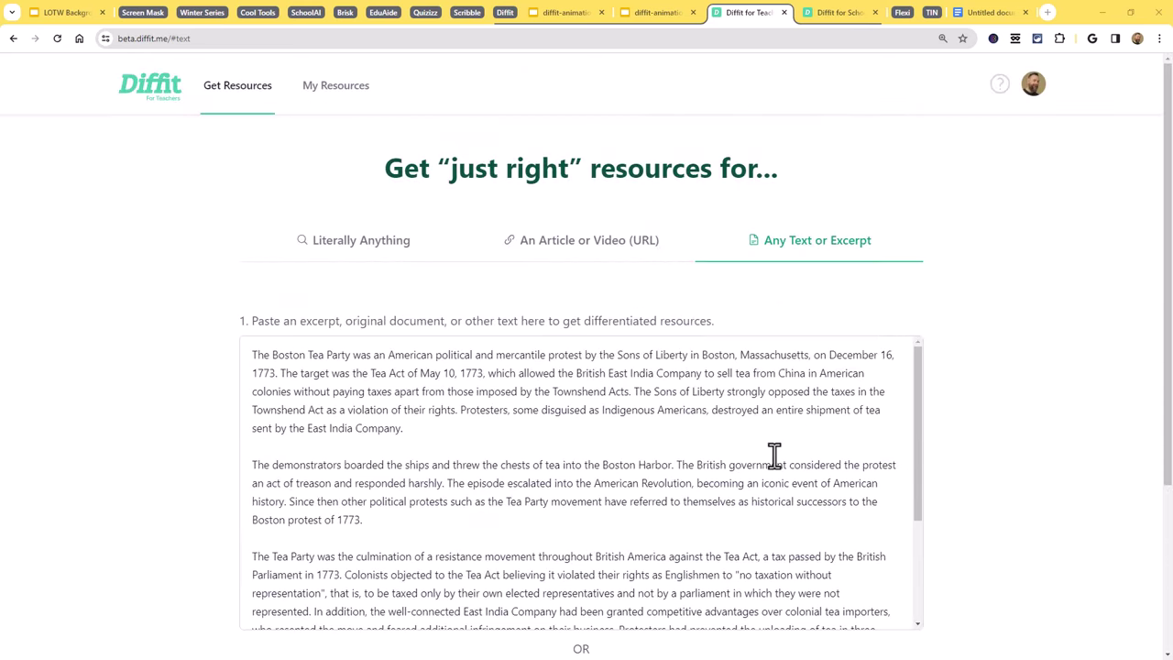
pyautogui.scroll(-3, 1039, 468)
pyautogui.scroll(-2, 641, 210)
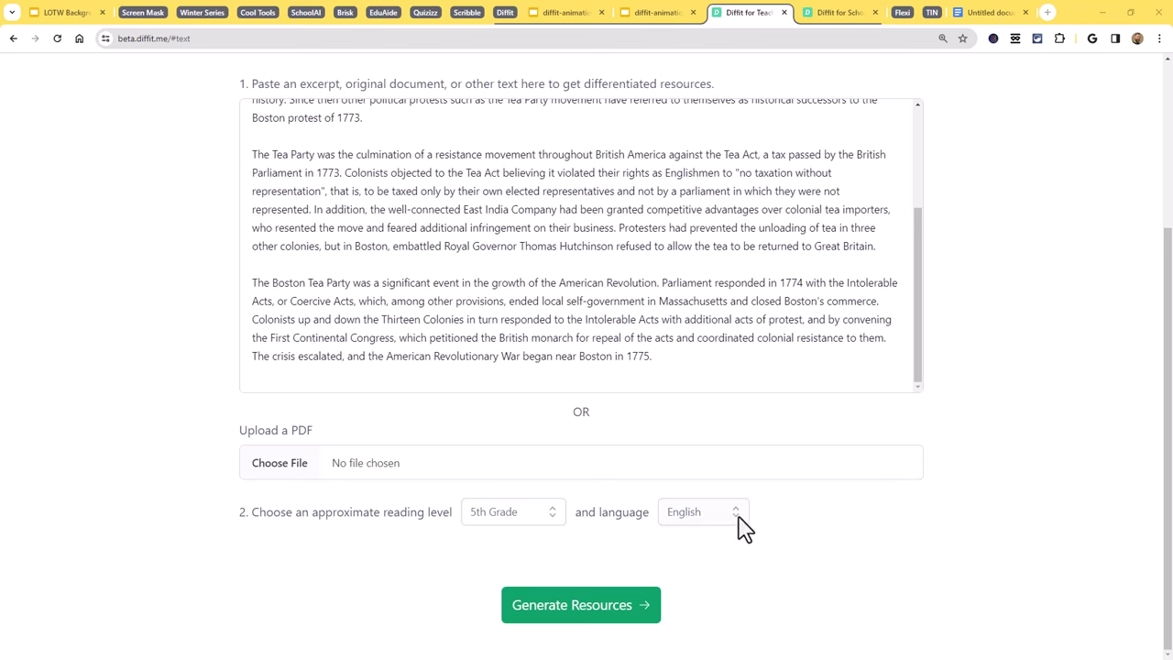
pyautogui.click(580, 619)
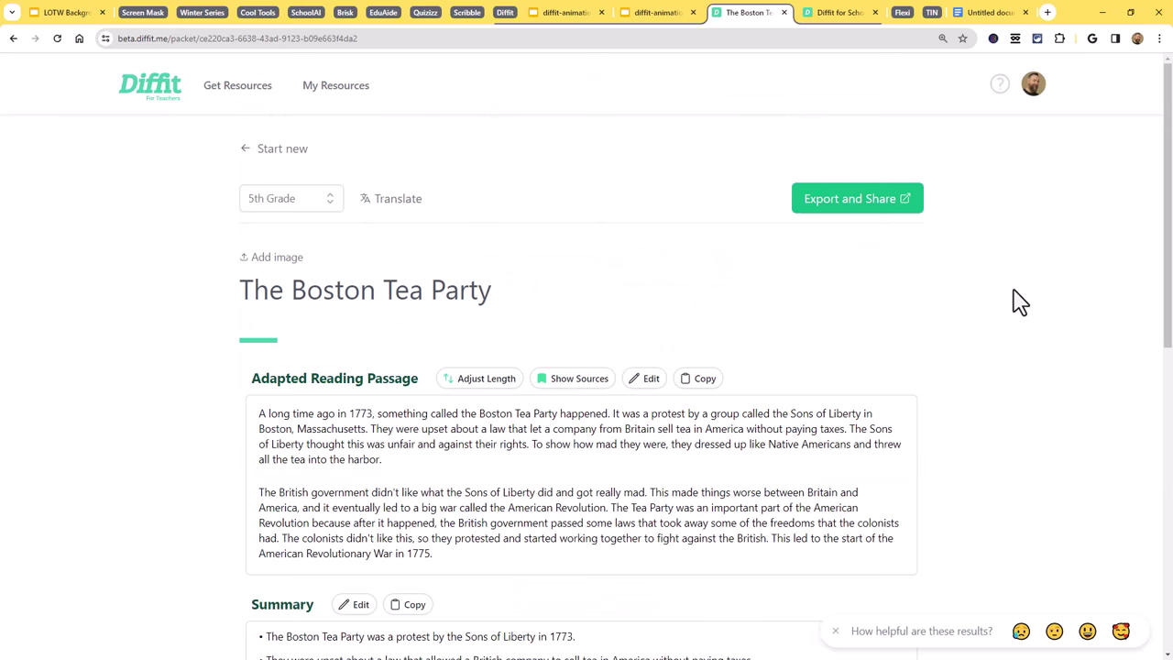
# Examine the adapted reading passage of the Boston Tea Party resource and return to its title and export options
pyautogui.scroll(-2, 969, 333)
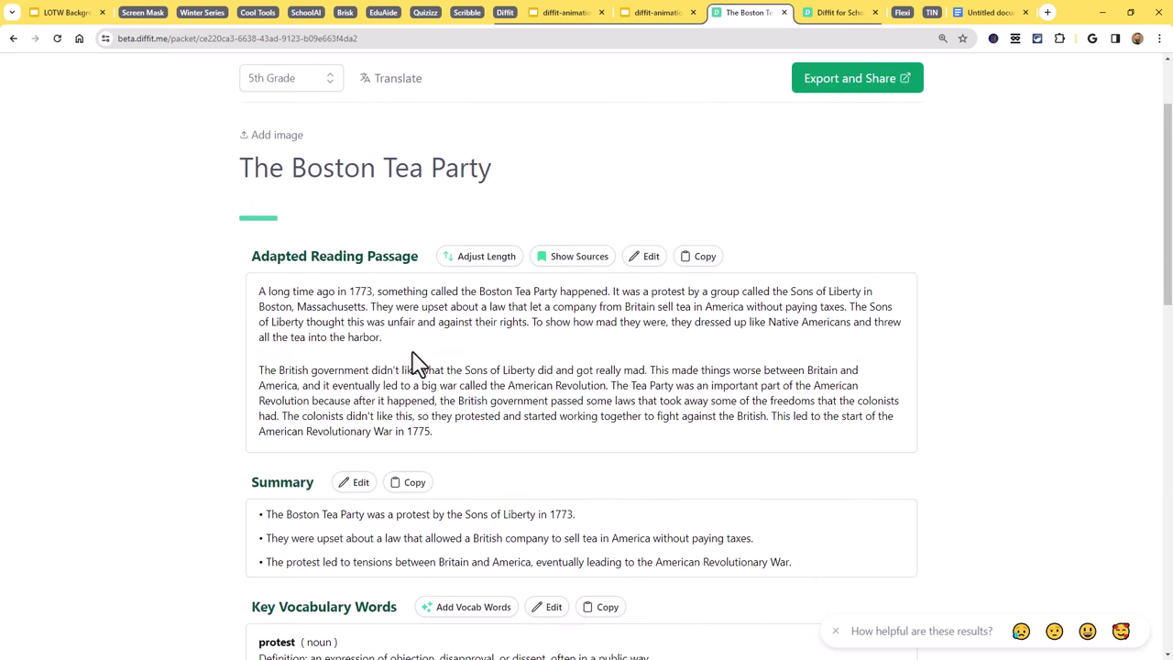
pyautogui.moveTo(438, 438); pyautogui.dragTo(242, 295)
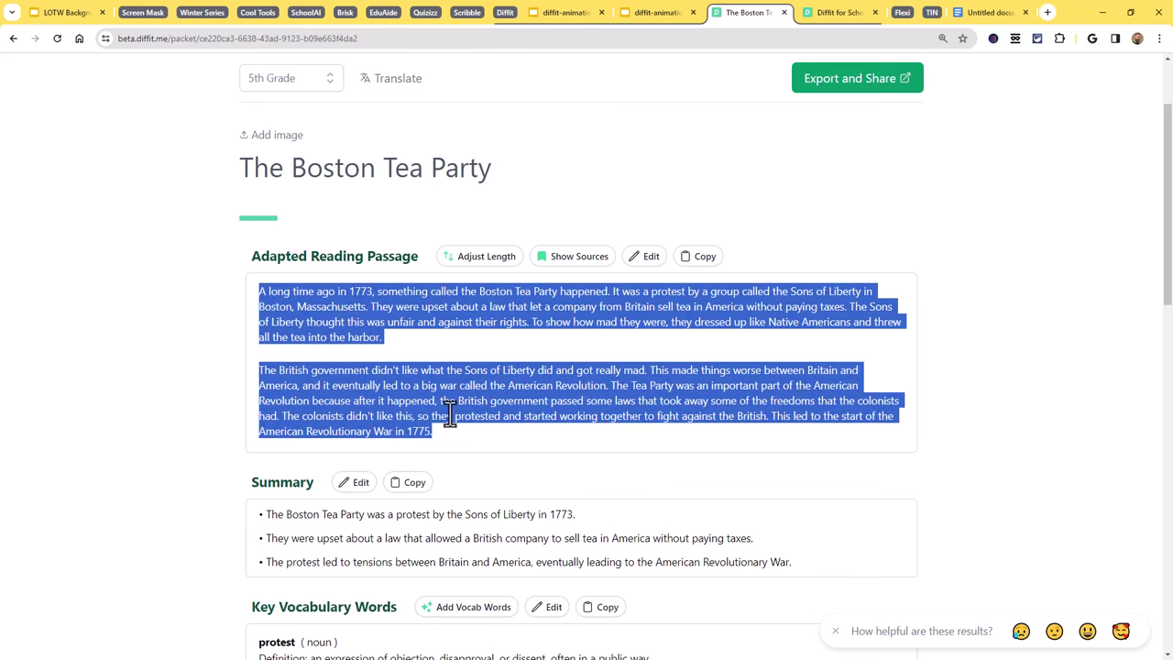
pyautogui.moveTo(455, 428); pyautogui.dragTo(263, 291)
pyautogui.click(421, 339)
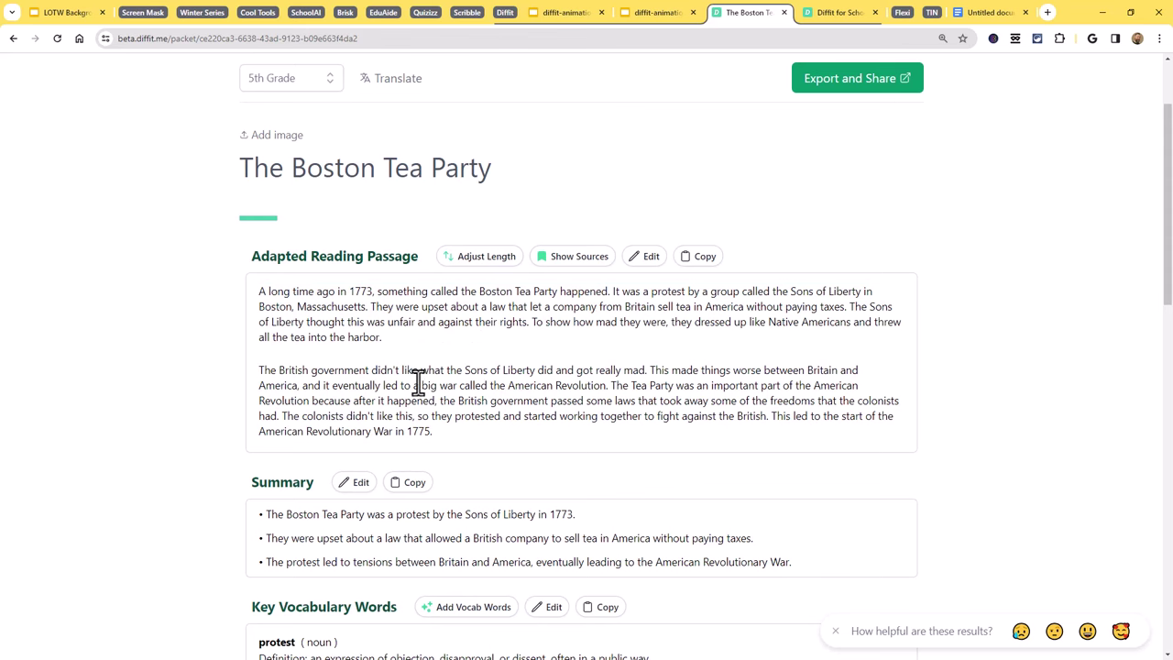
pyautogui.scroll(2, 420, 376)
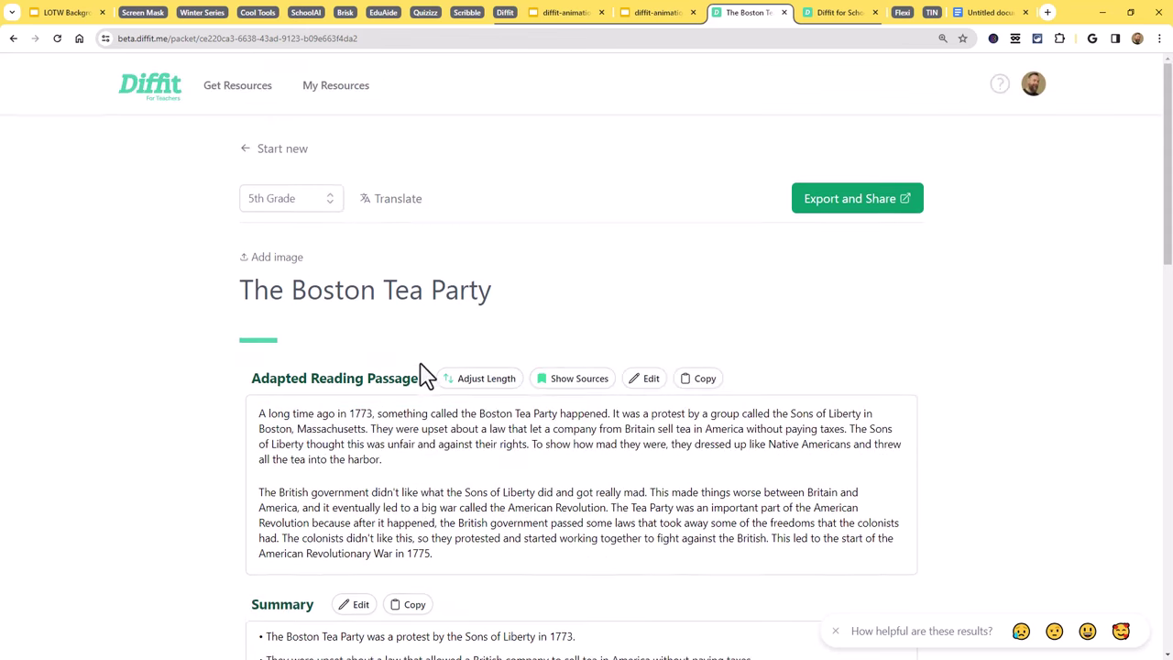
# Look over the available grade levels and the translation dialog's language and section options, leaving the resource in English at 5th Grade
pyautogui.click(325, 203)
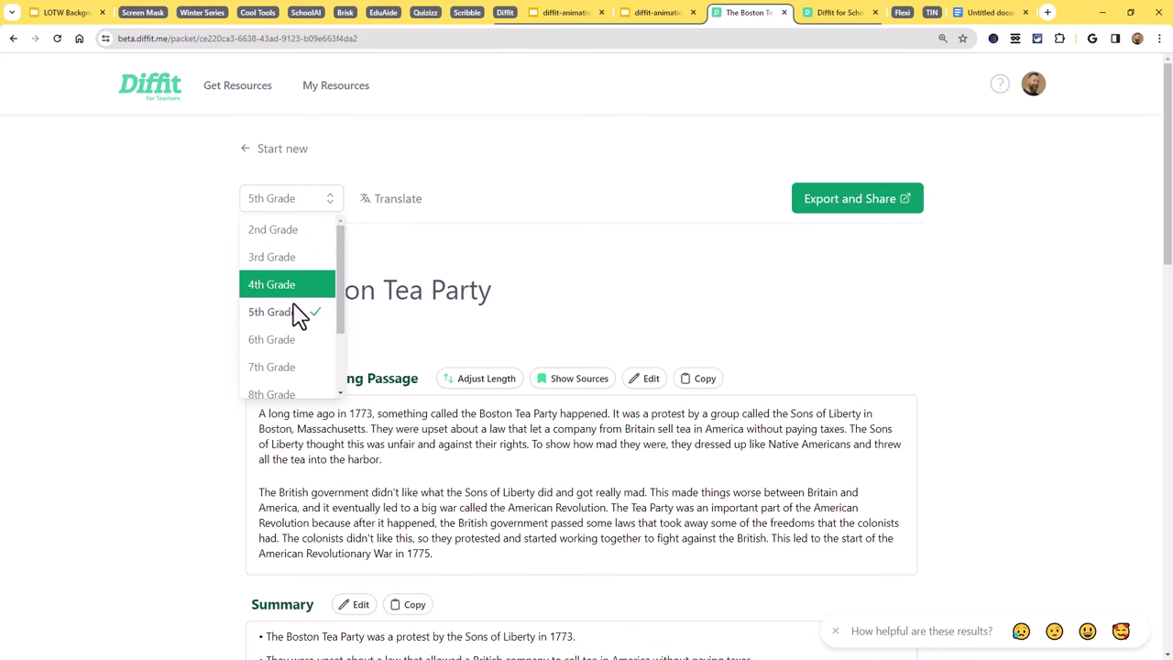
pyautogui.click(399, 209)
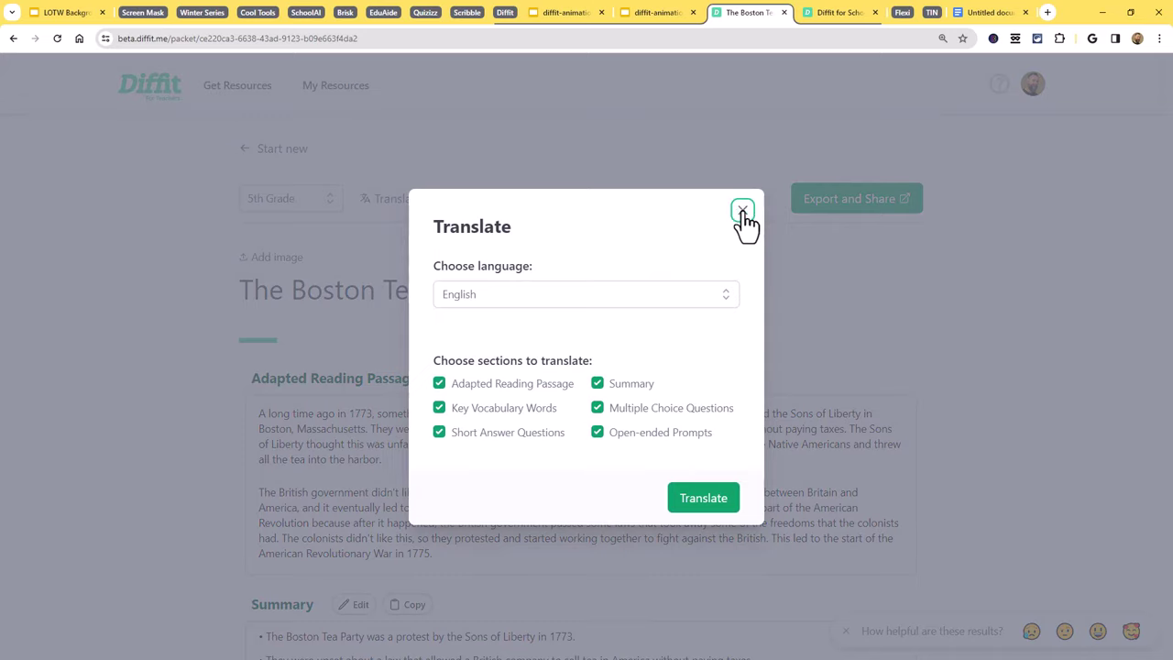
pyautogui.click(742, 211)
pyautogui.click(414, 211)
pyautogui.click(520, 295)
pyautogui.click(626, 271)
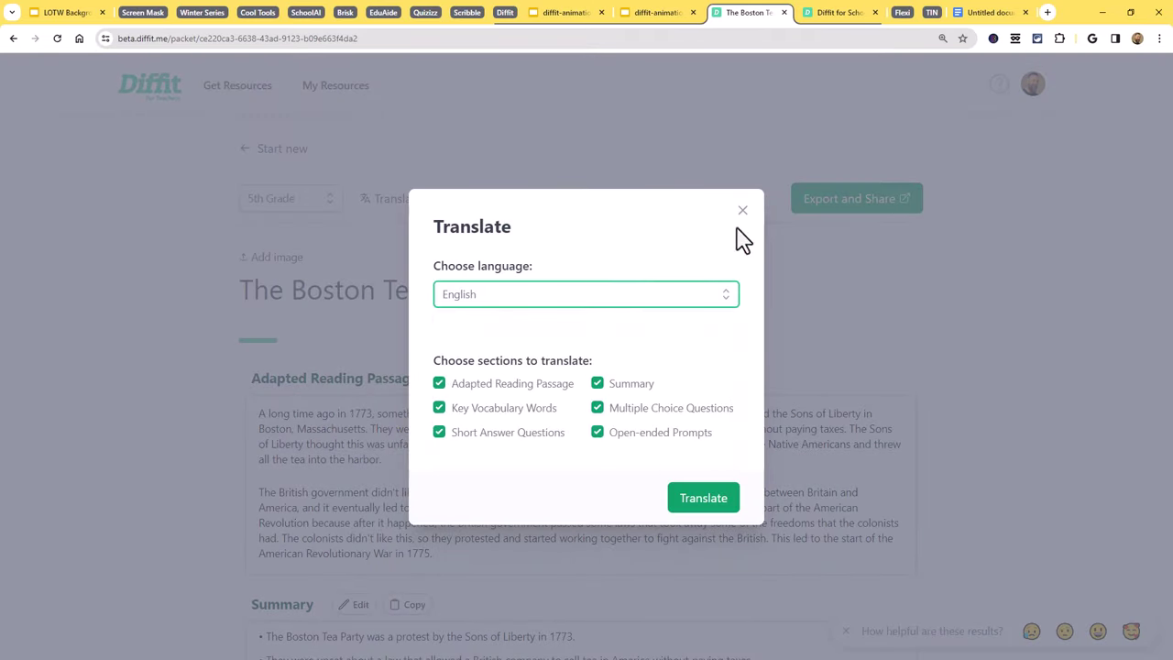
pyautogui.click(742, 212)
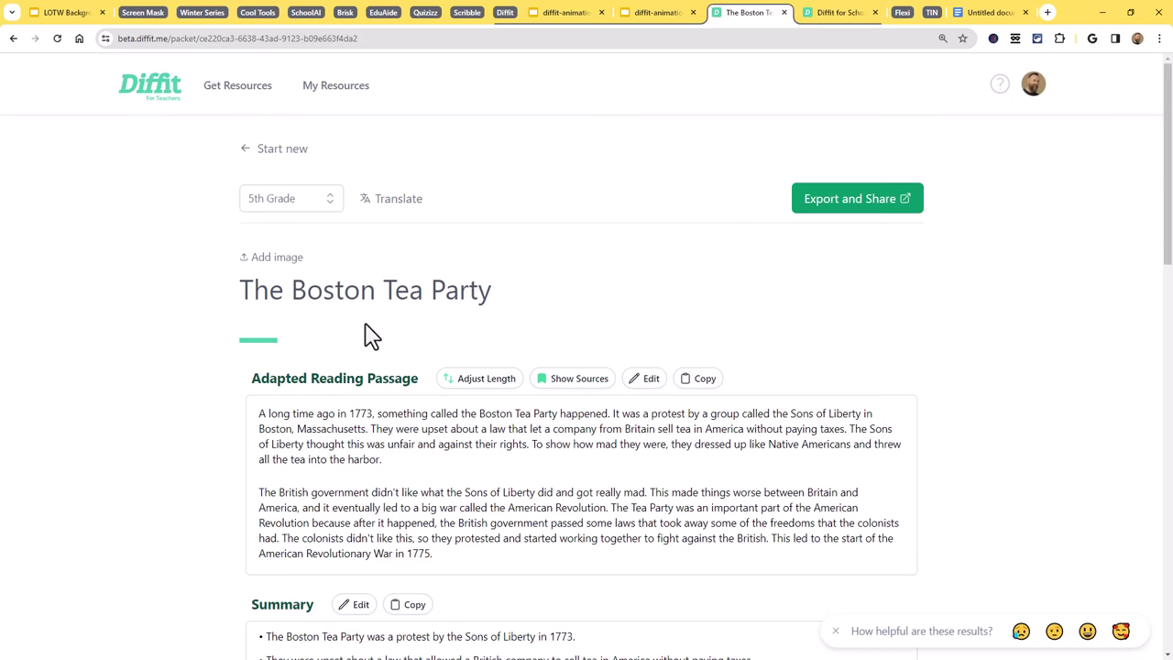
# Regenerate the adapted reading passage with its adaptation length set to Original Length
pyautogui.scroll(-1, 371, 335)
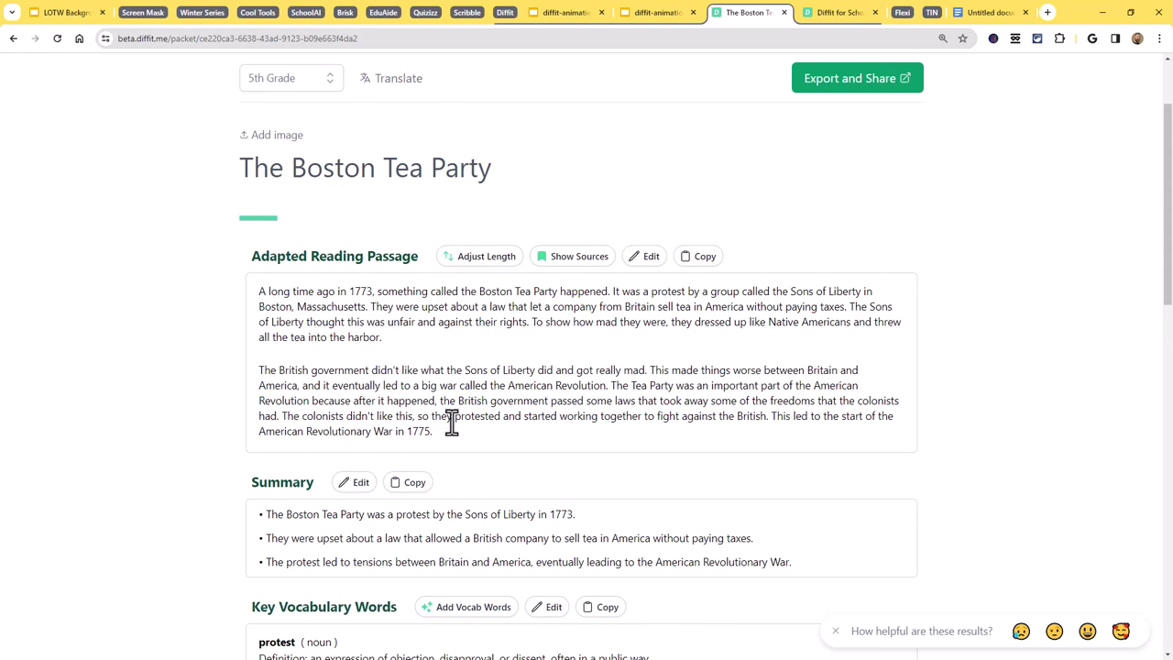
pyautogui.moveTo(445, 445); pyautogui.dragTo(261, 303)
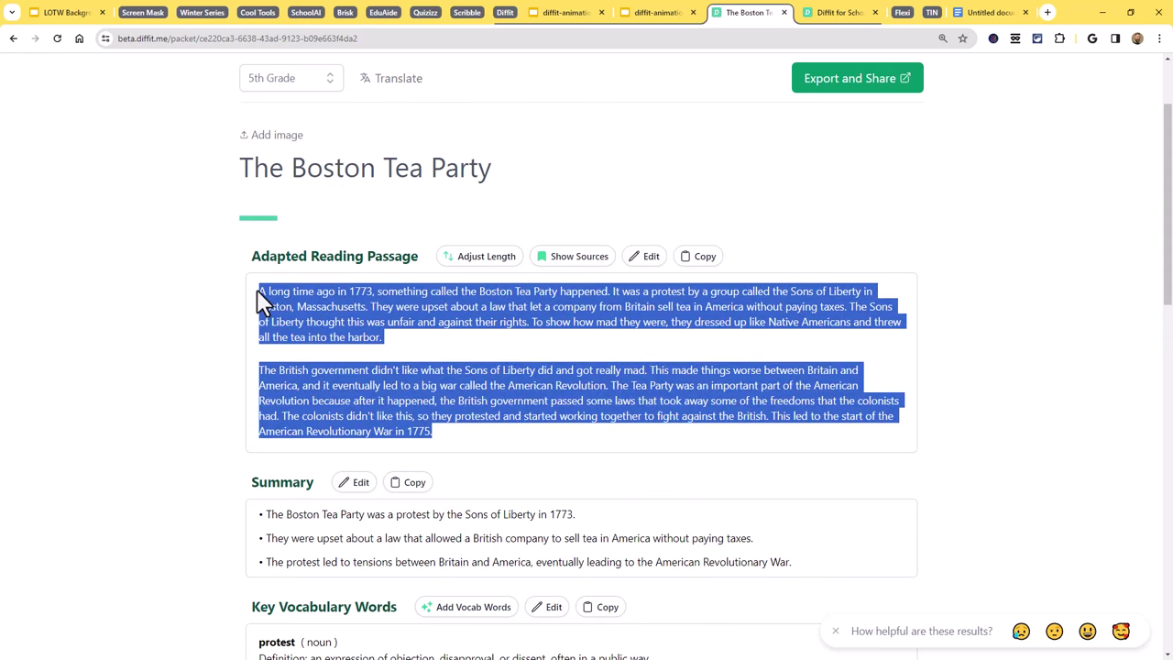
pyautogui.click(387, 368)
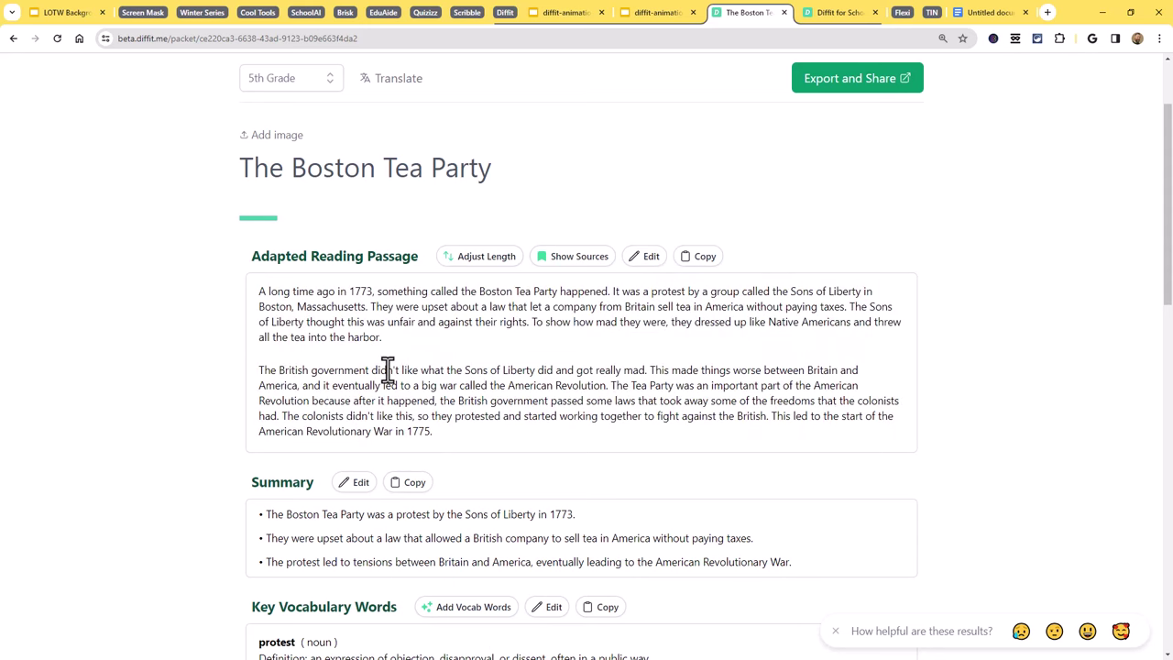
pyautogui.click(495, 266)
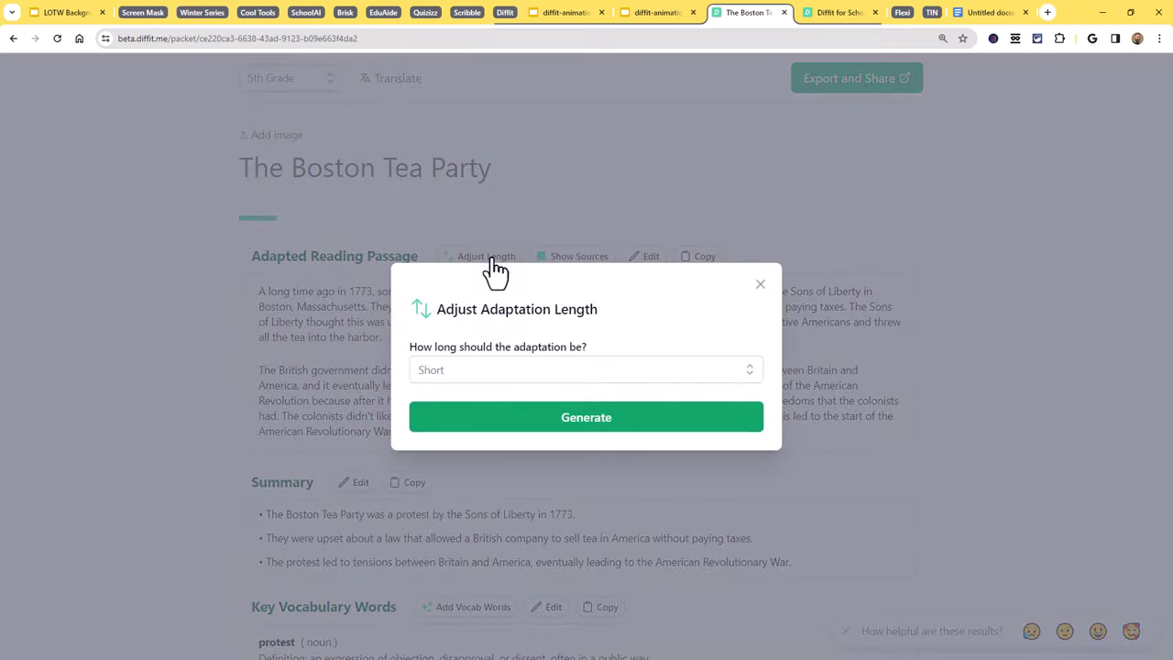
pyautogui.click(493, 377)
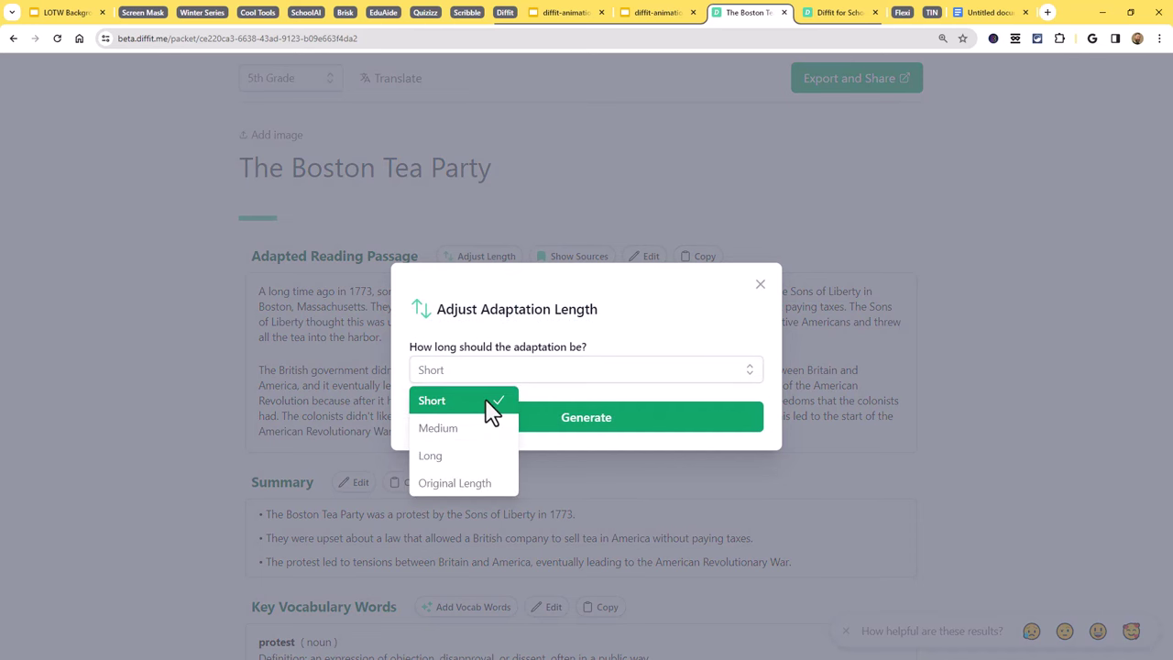
pyautogui.click(486, 483)
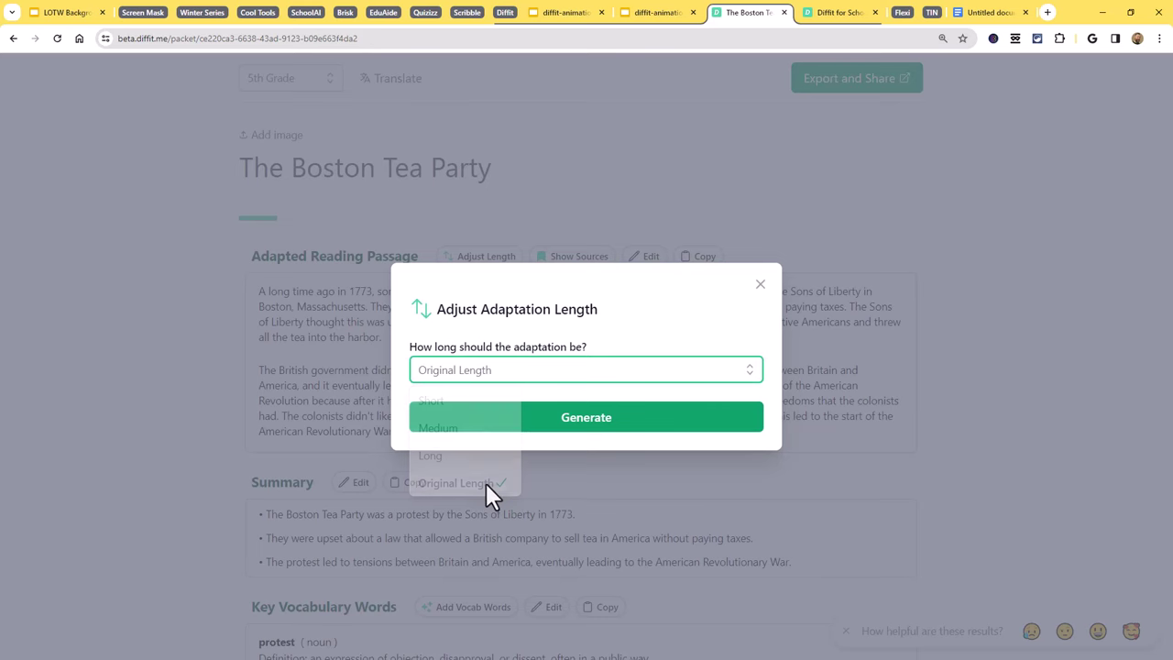
pyautogui.click(622, 431)
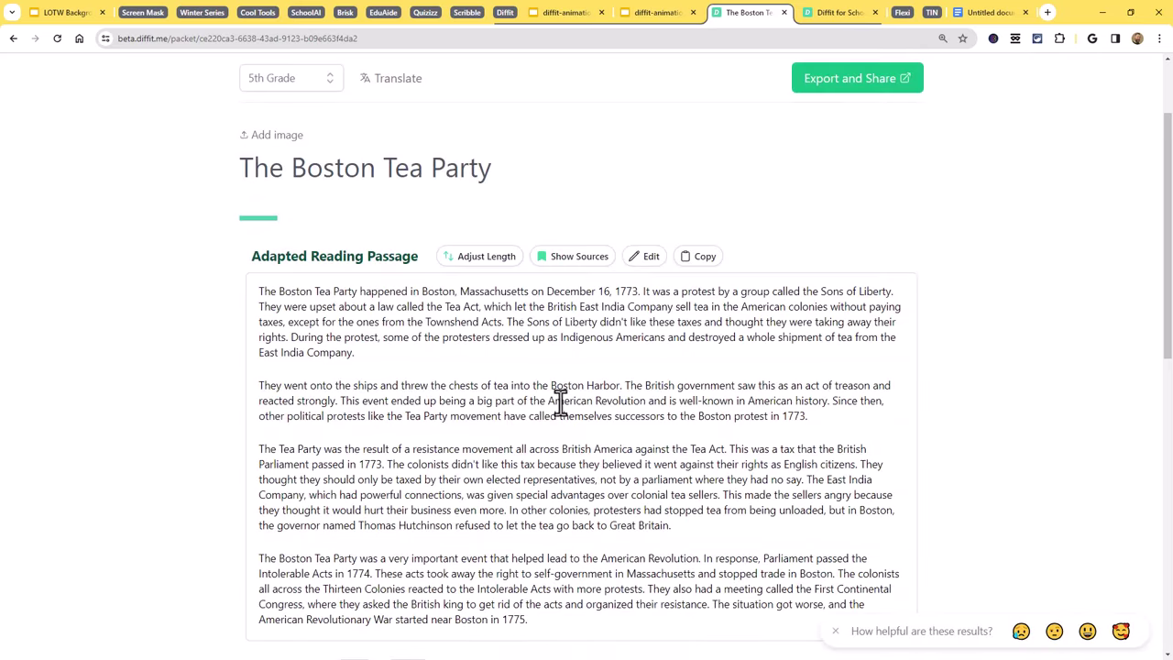
# Read through the regenerated passage and check the available adaptation length choices without changing the setting
pyautogui.scroll(-2, 556, 398)
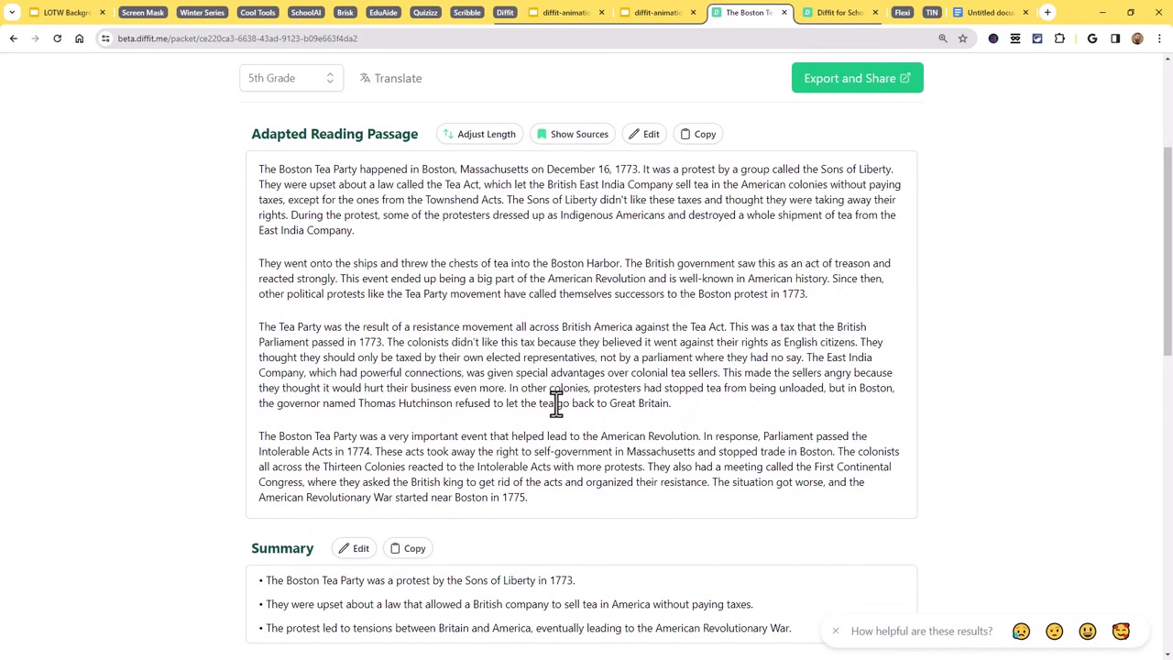
pyautogui.scroll(1, 557, 400)
pyautogui.click(478, 202)
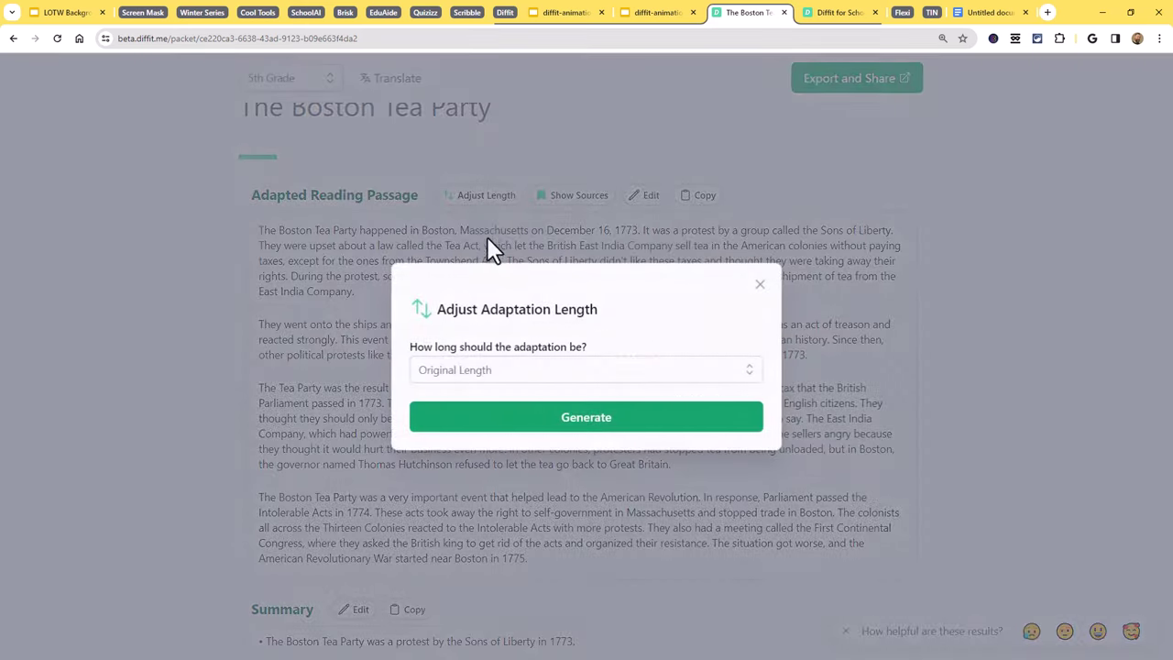
pyautogui.click(484, 376)
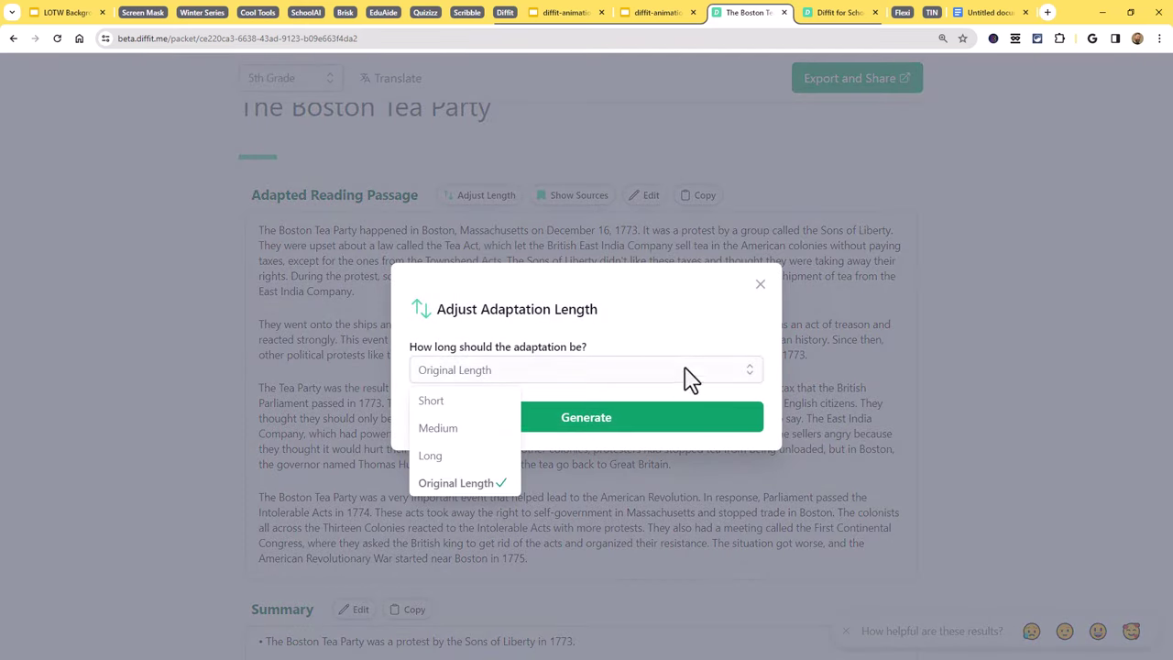
pyautogui.click(760, 285)
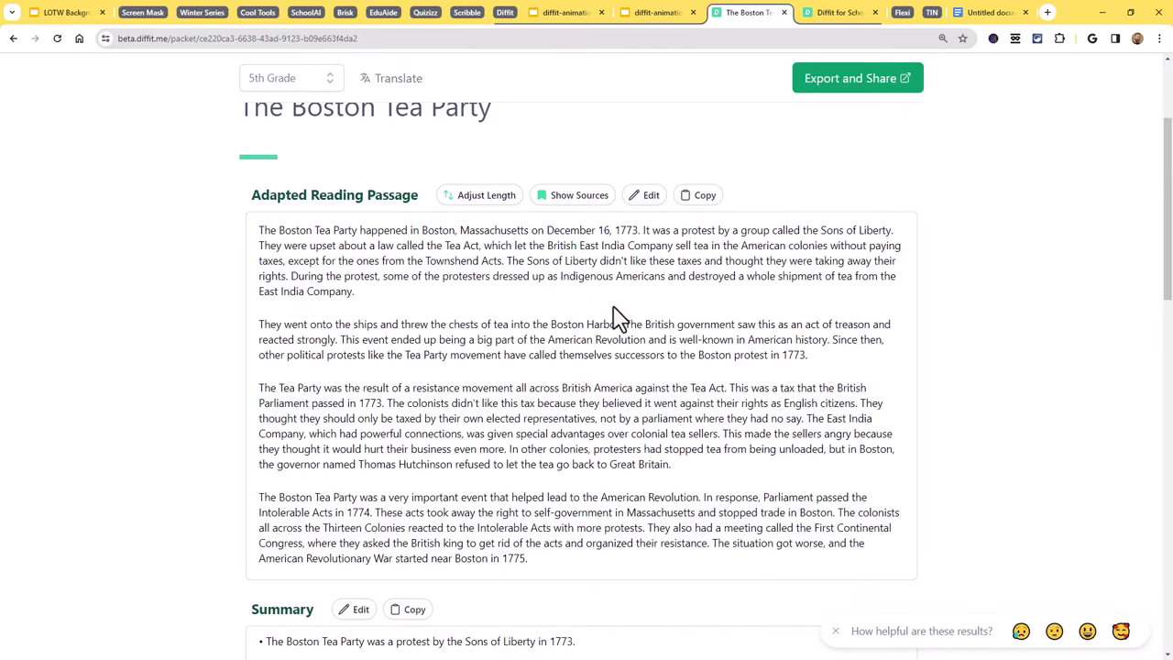
# Make the adapted reading passage editable and save it without altering the text
pyautogui.click(648, 197)
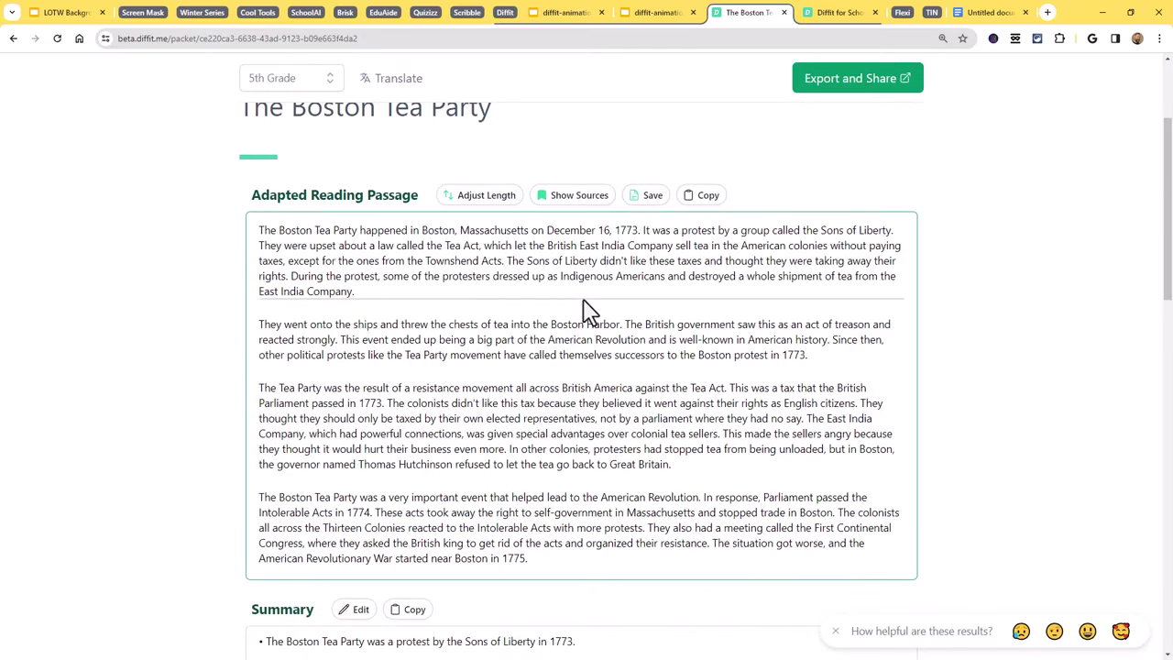
pyautogui.click(566, 291)
pyautogui.click(655, 201)
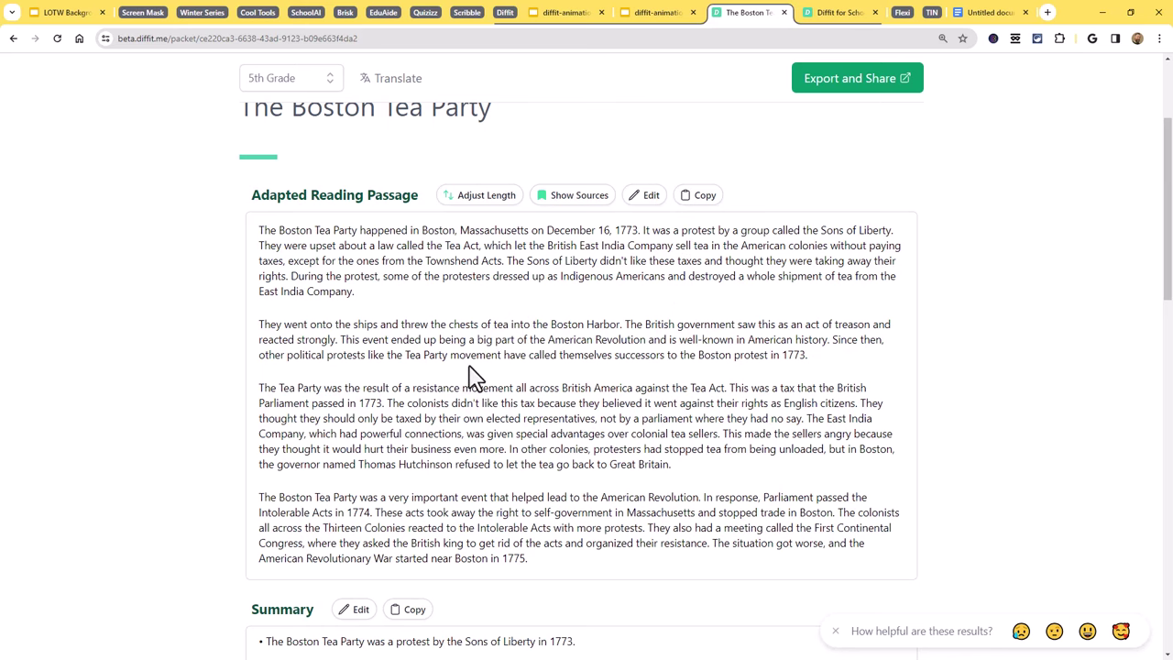
# Examine the summary bullets and the key vocabulary words with their definitions and example sentences
pyautogui.scroll(-4, 472, 360)
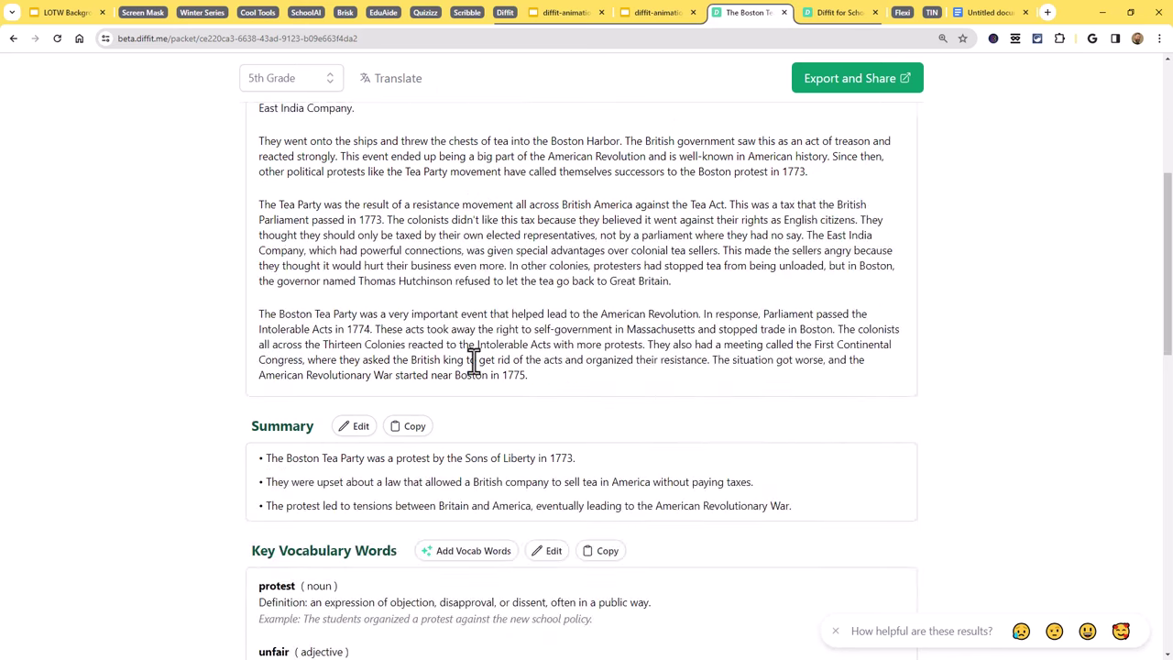
pyautogui.scroll(-1, 477, 372)
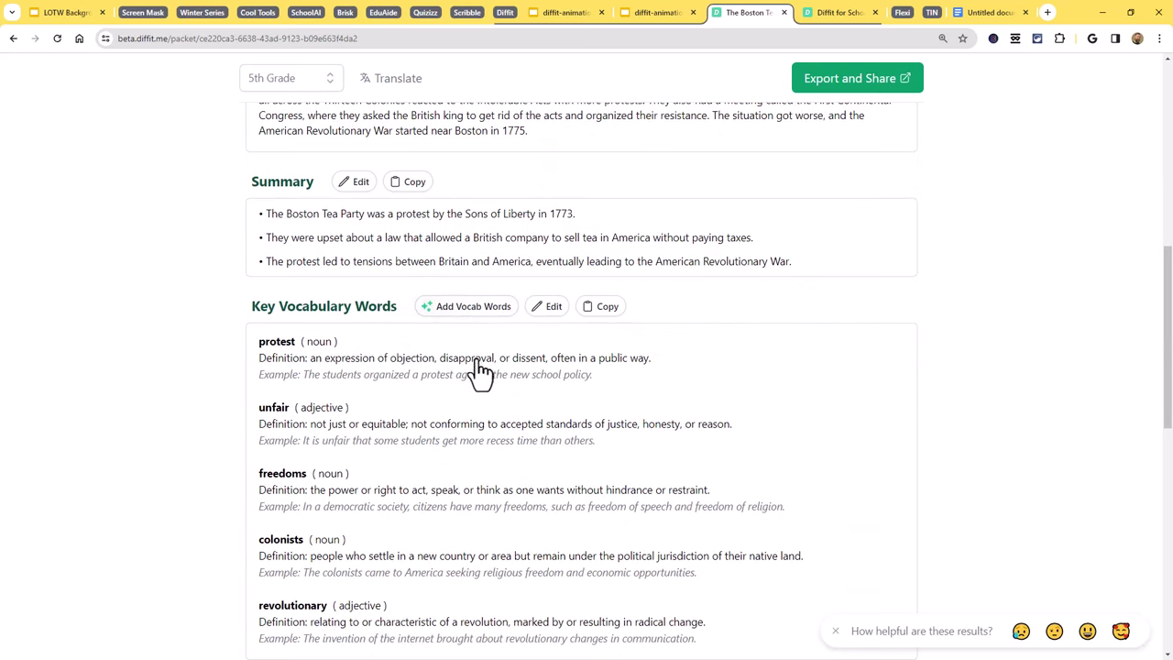
pyautogui.moveTo(324, 214); pyautogui.dragTo(363, 262)
pyautogui.scroll(-1, 399, 295)
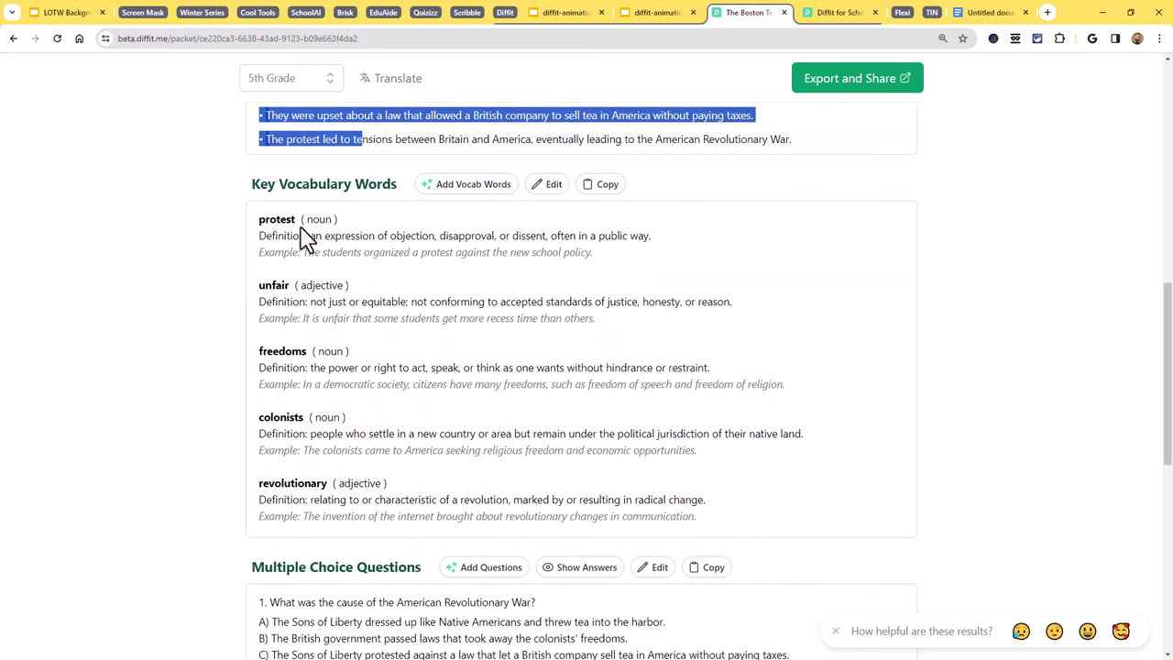
pyautogui.moveTo(278, 223); pyautogui.dragTo(427, 303)
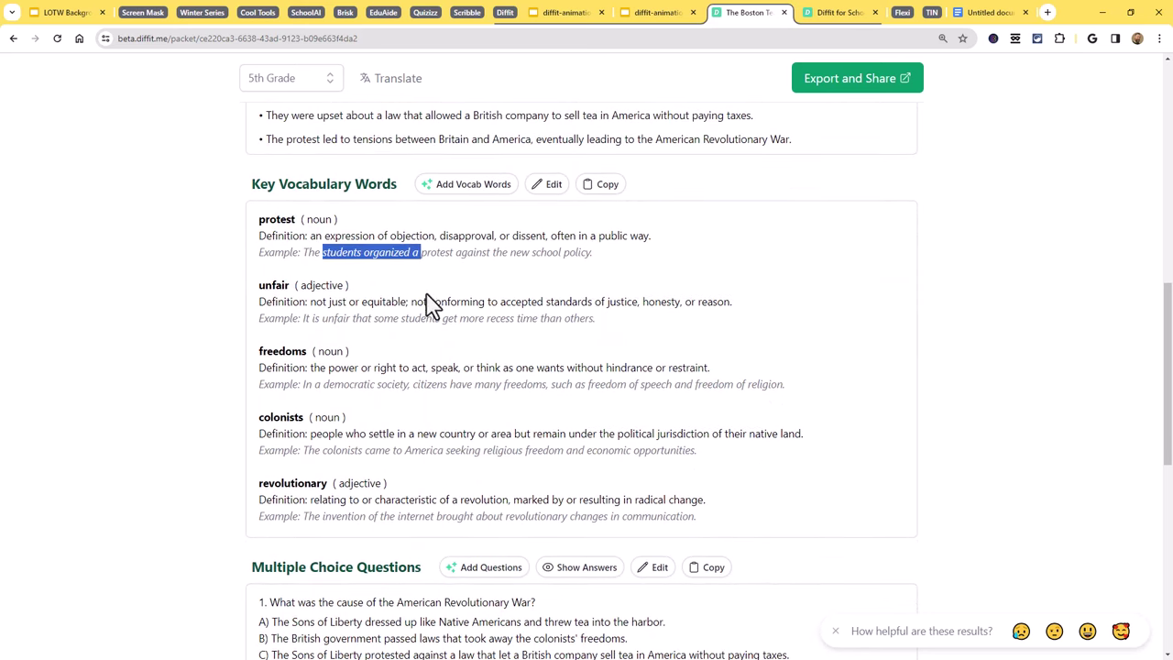
pyautogui.click(439, 299)
# Examine the multiple choice questions, short answer questions and open-ended prompts generated for the passage
pyautogui.scroll(-4, 439, 299)
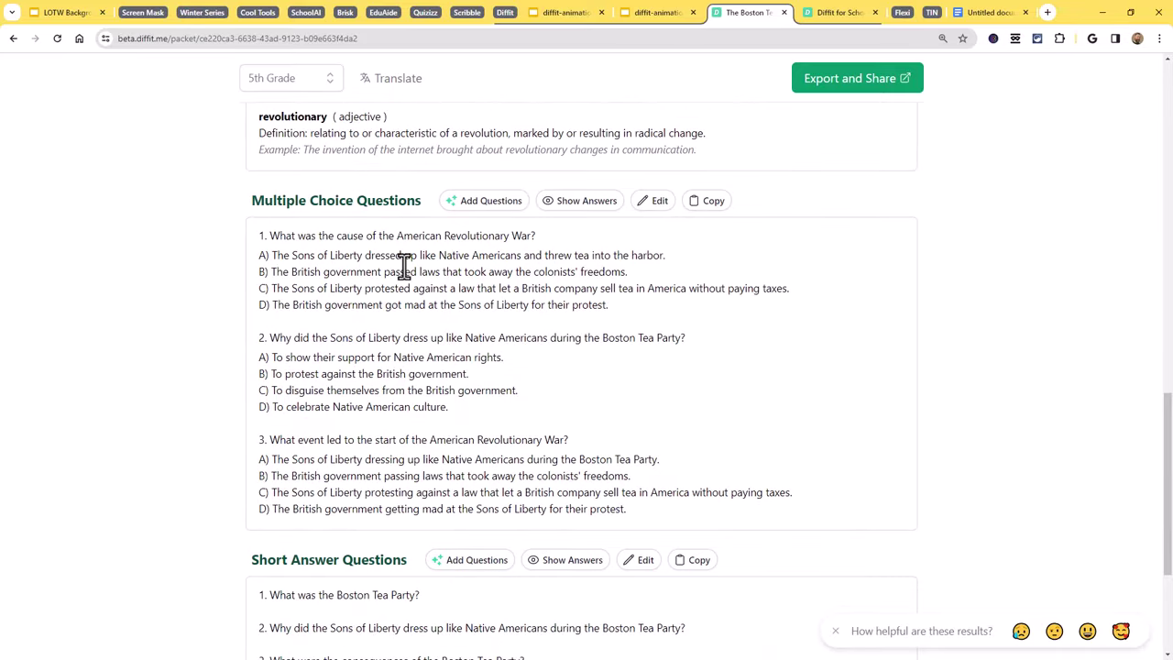
pyautogui.moveTo(380, 254); pyautogui.dragTo(316, 304)
pyautogui.scroll(-3, 393, 299)
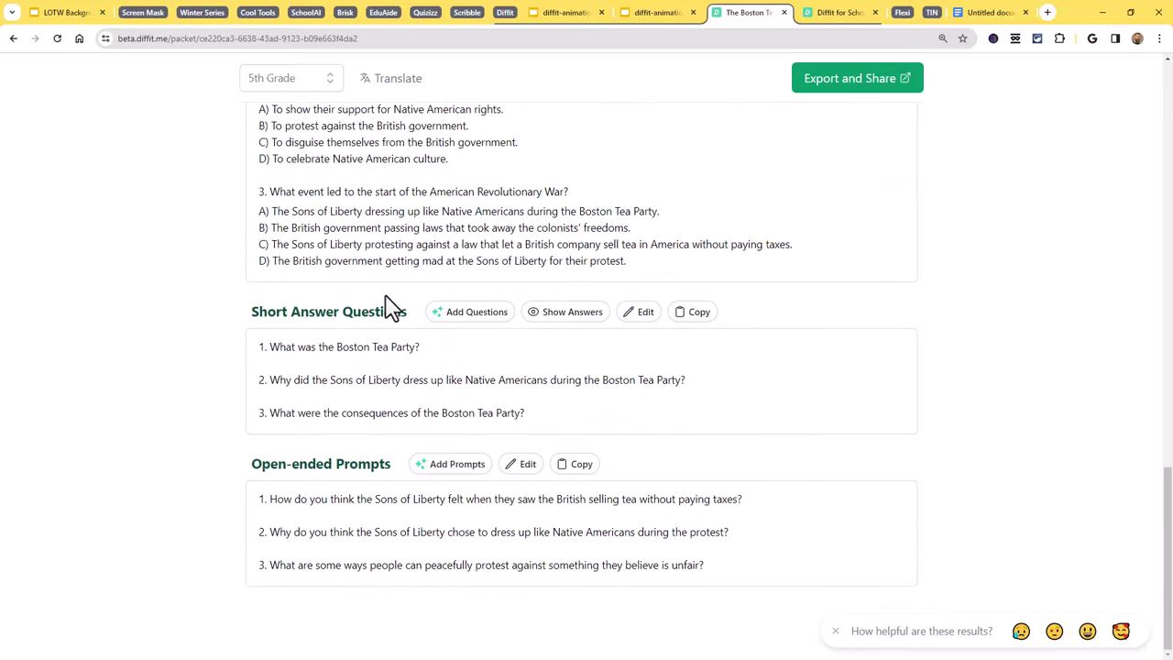
pyautogui.moveTo(314, 346); pyautogui.dragTo(357, 379)
pyautogui.moveTo(339, 500); pyautogui.dragTo(392, 569)
# Return to the key vocabulary words and inspect the options for adding vocab words, leaving the list as it is
pyautogui.scroll(9, 381, 431)
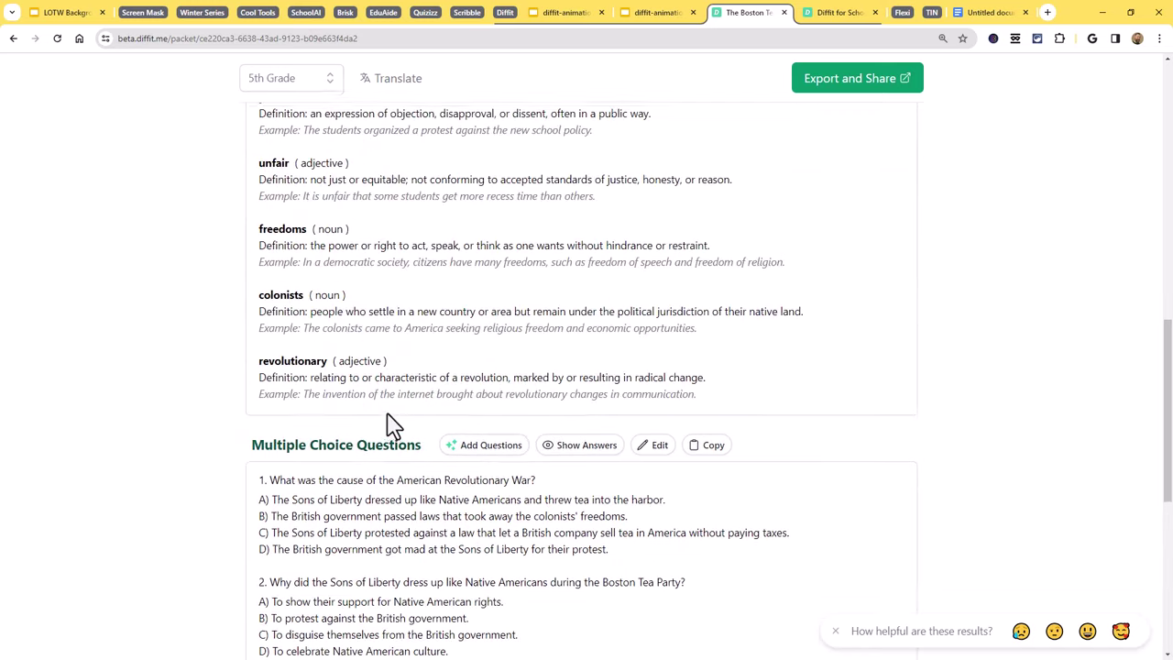
pyautogui.scroll(2, 388, 412)
pyautogui.scroll(-3, 388, 412)
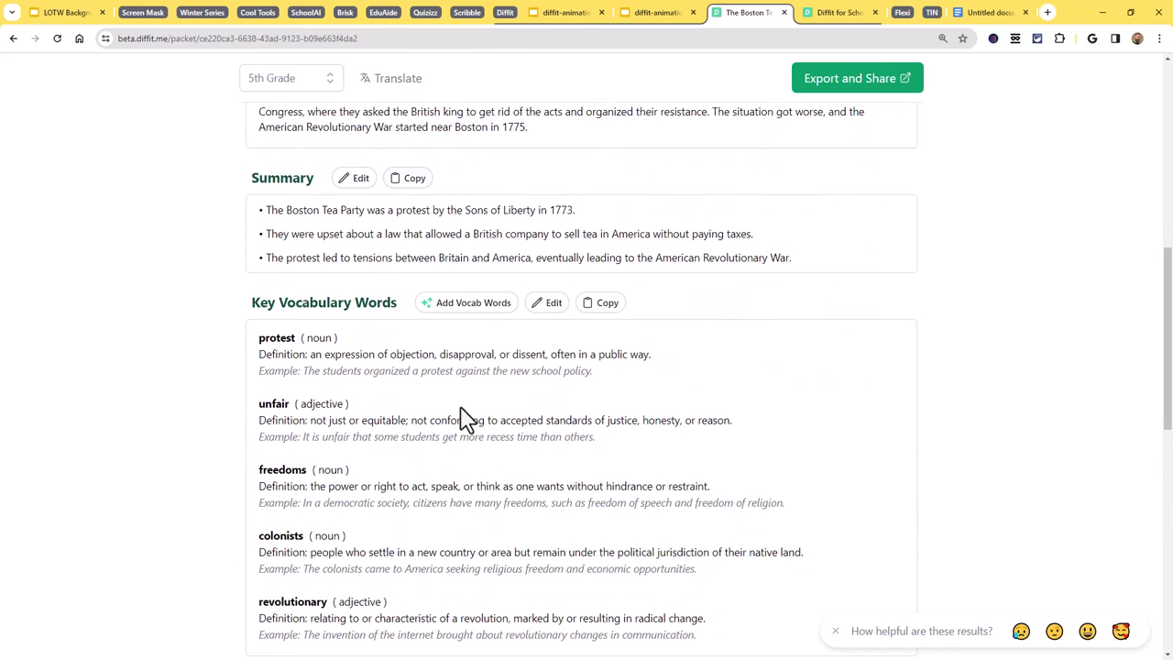
pyautogui.scroll(-1, 501, 435)
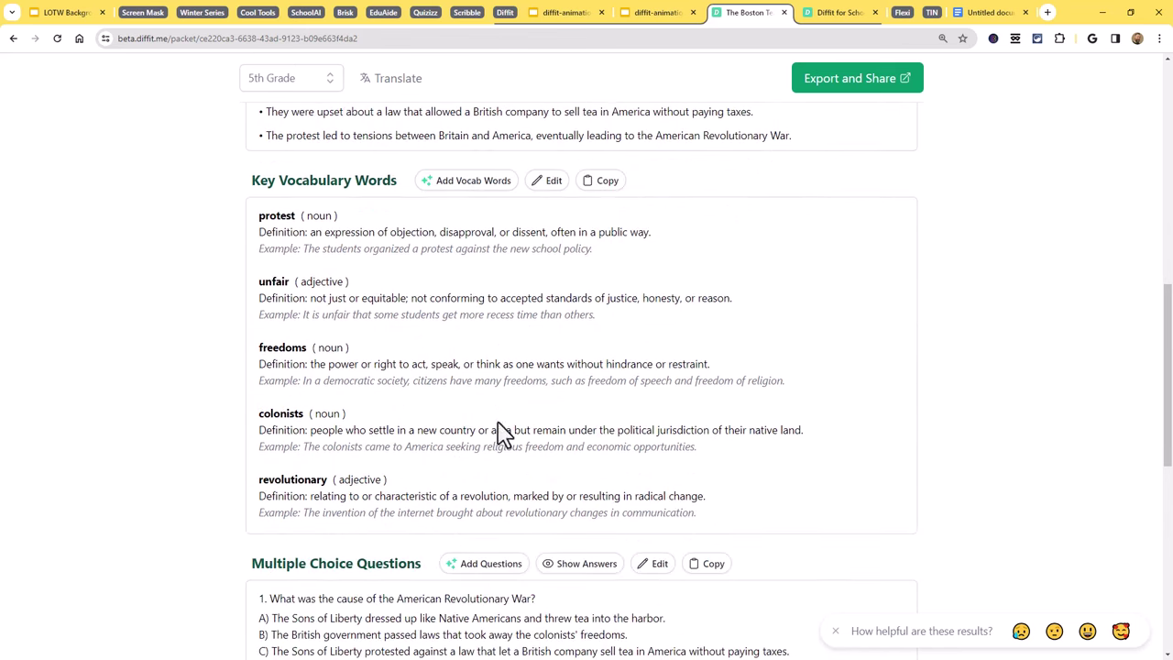
pyautogui.click(491, 183)
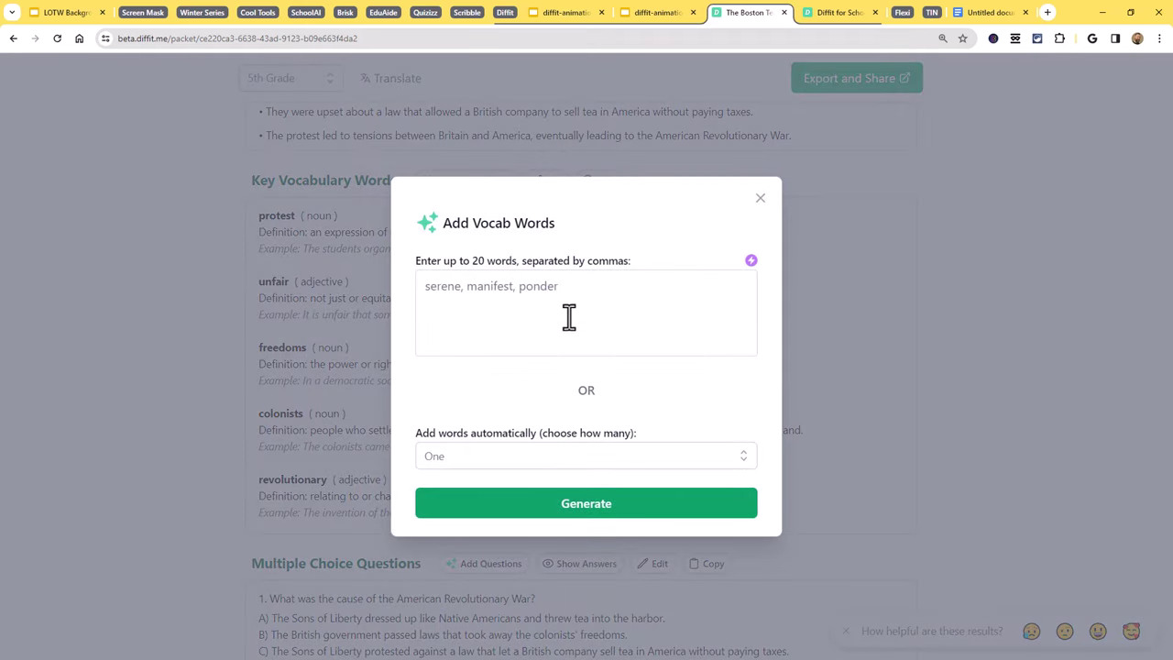
pyautogui.click(761, 200)
# Inspect the options for adding multiple choice and short answer questions, closing each dialog without generating any
pyautogui.scroll(-3, 445, 340)
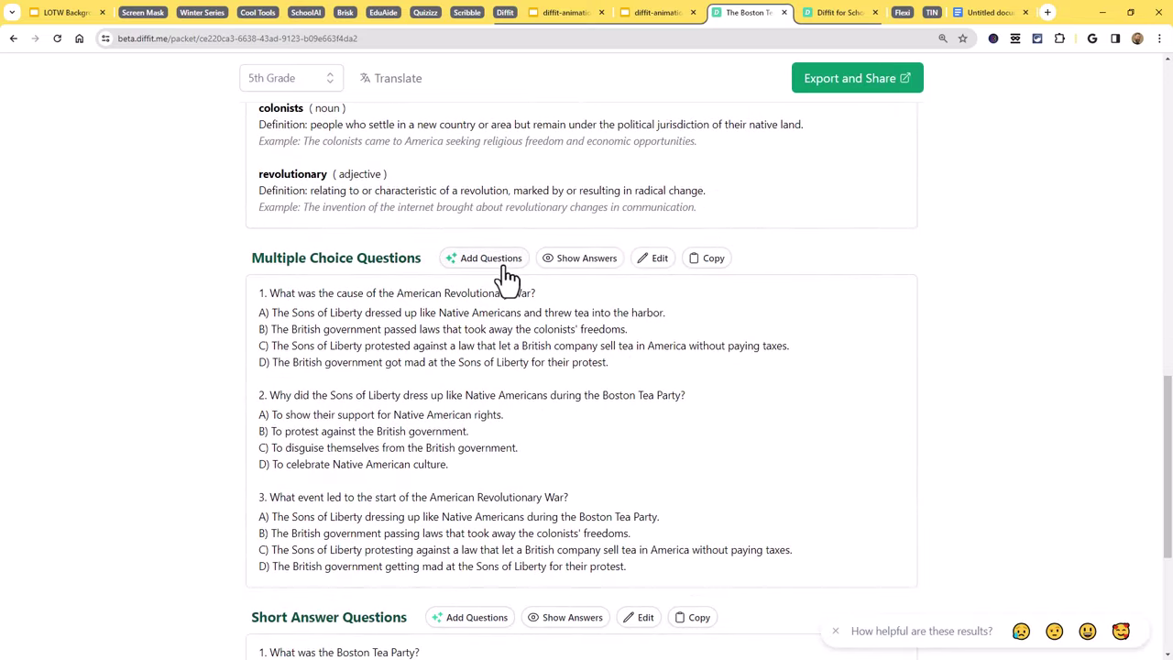
pyautogui.click(500, 261)
pyautogui.click(761, 173)
pyautogui.scroll(-3, 498, 361)
pyautogui.click(493, 319)
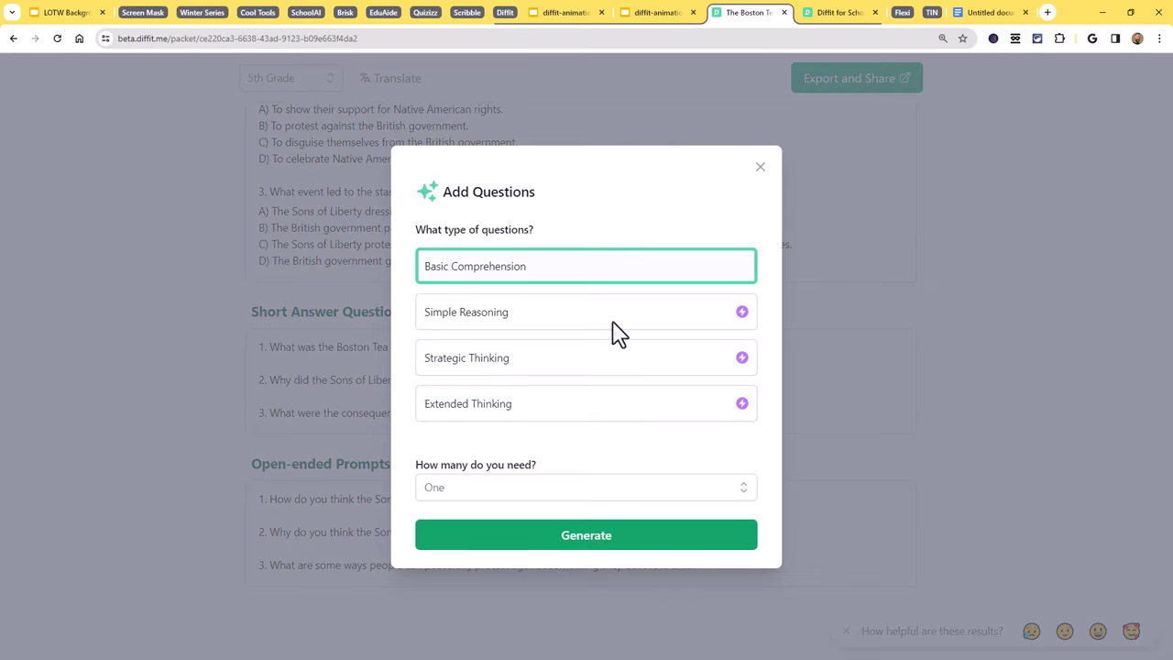
pyautogui.click(761, 171)
pyautogui.click(464, 377)
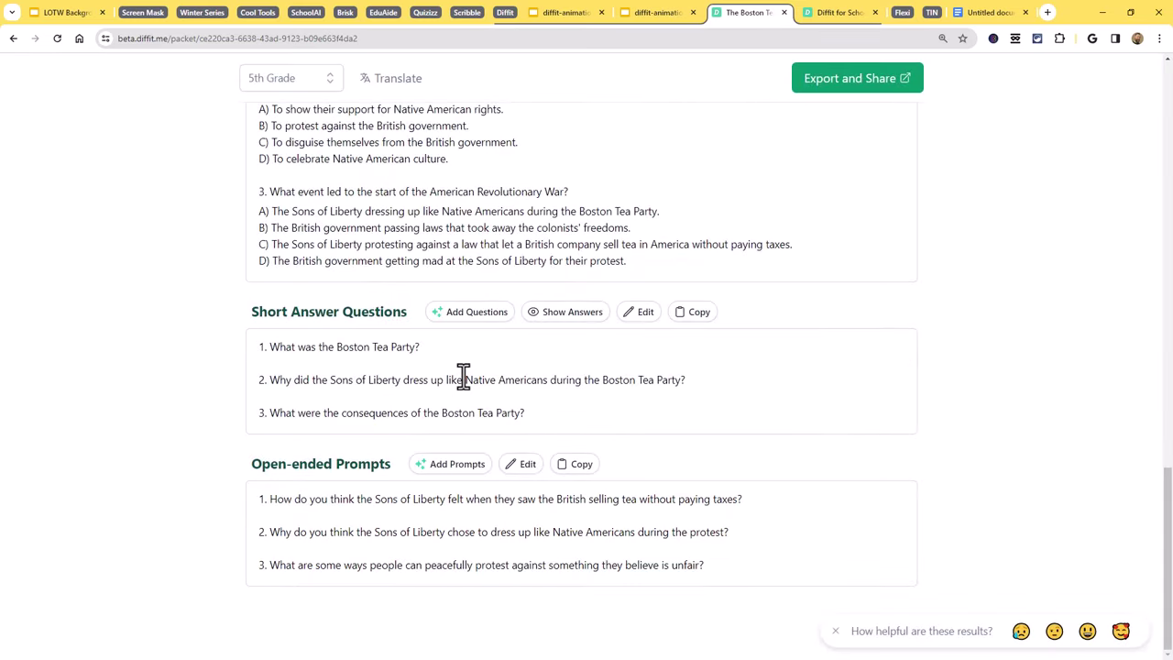
# Show the answers for both the multiple choice and the short answer questions and review them
pyautogui.scroll(3, 428, 293)
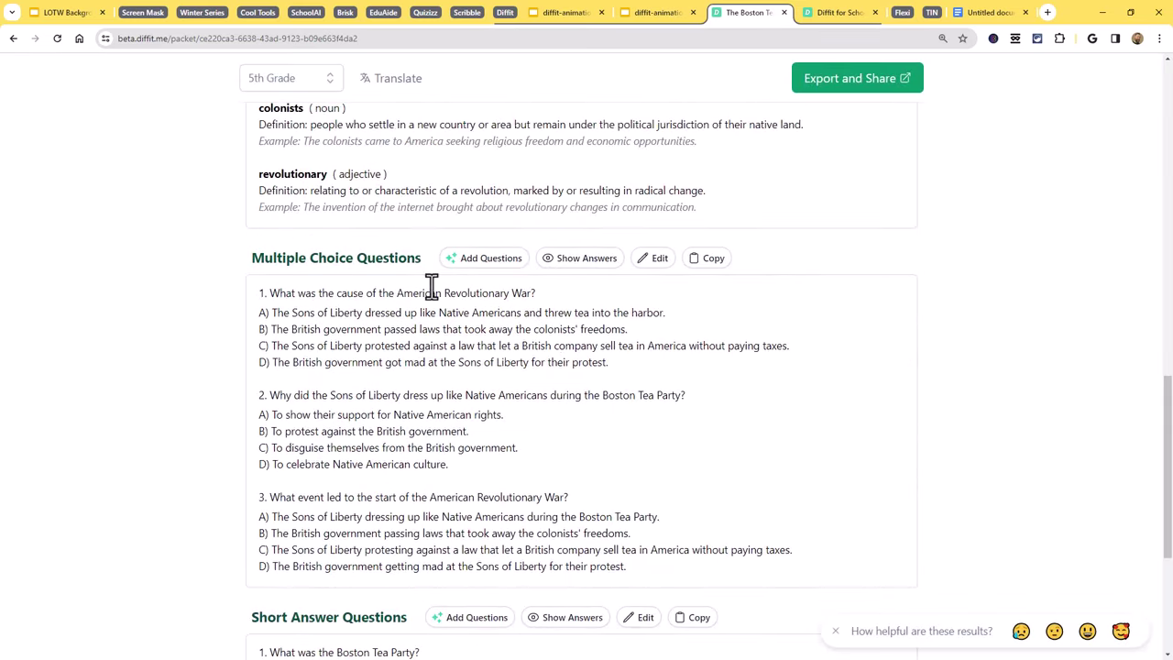
pyautogui.scroll(-1, 427, 293)
pyautogui.click(586, 198)
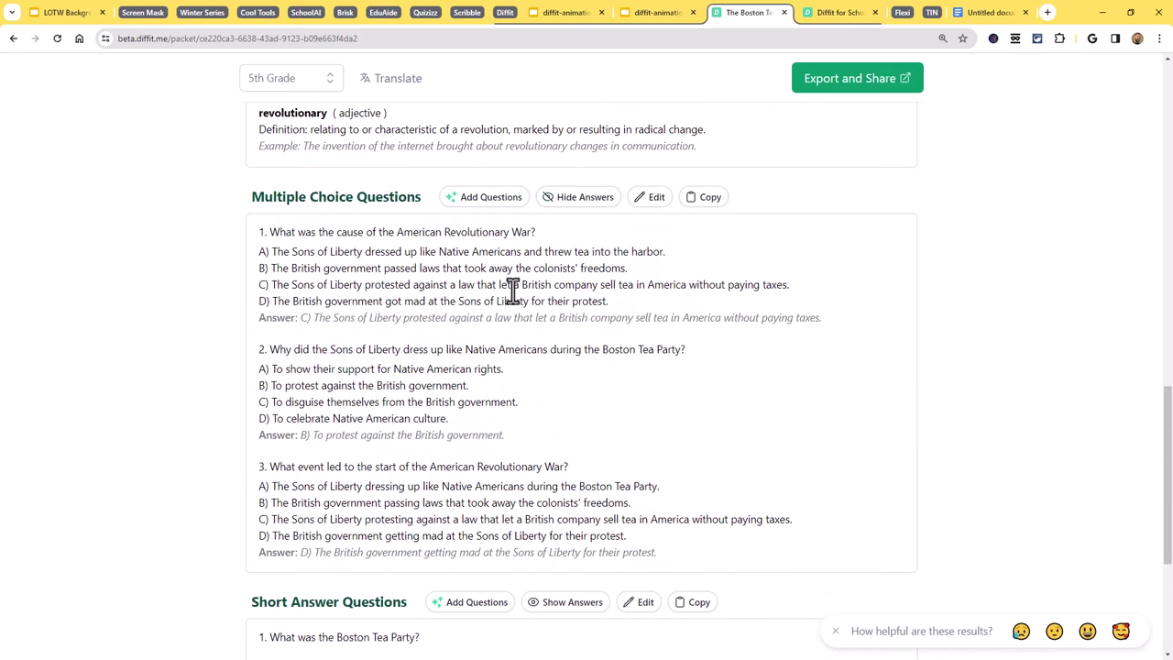
pyautogui.scroll(-1, 513, 291)
pyautogui.scroll(-1, 513, 291)
pyautogui.click(585, 479)
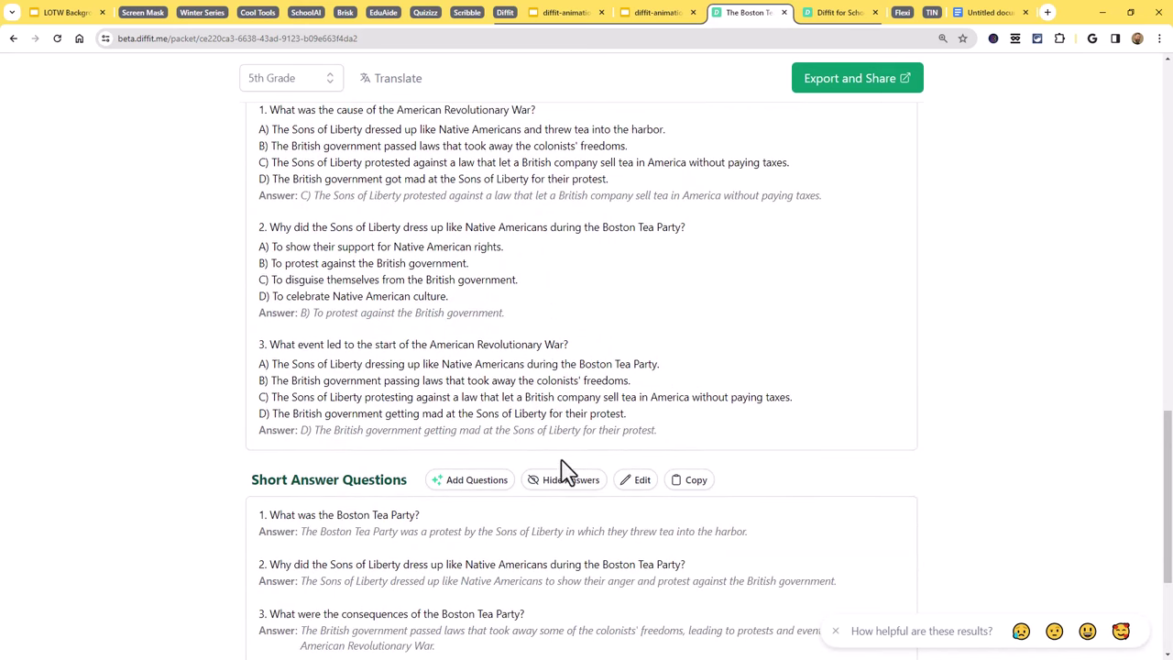
pyautogui.scroll(-1, 564, 517)
pyautogui.scroll(3, 550, 513)
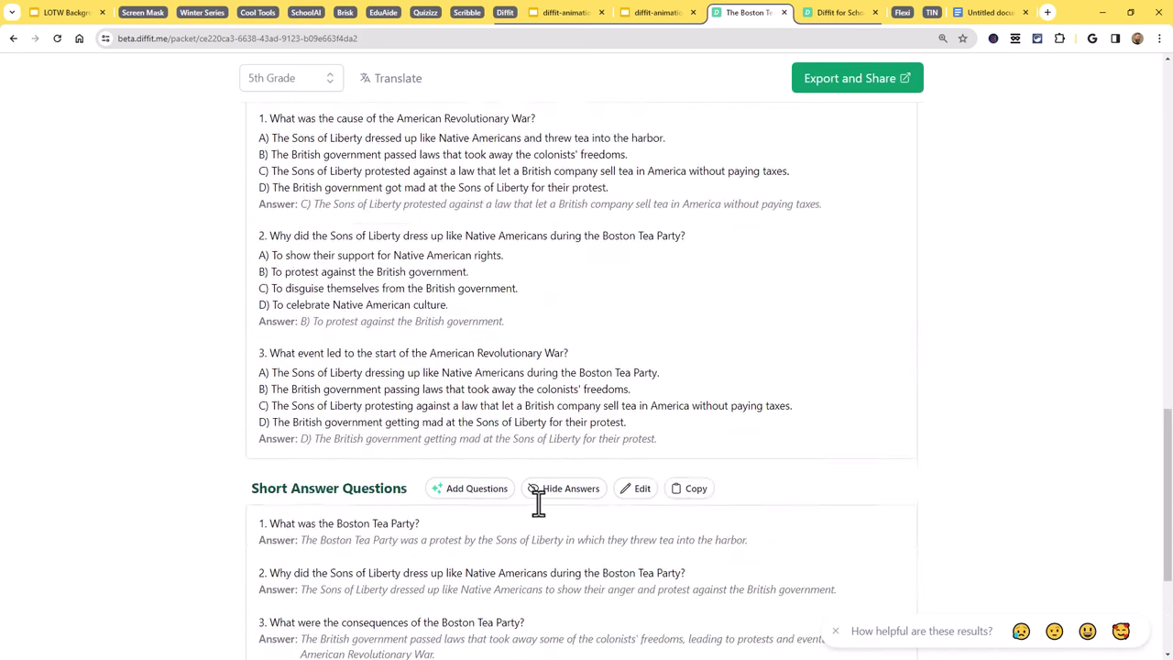
pyautogui.scroll(2, 531, 486)
pyautogui.scroll(-2, 537, 490)
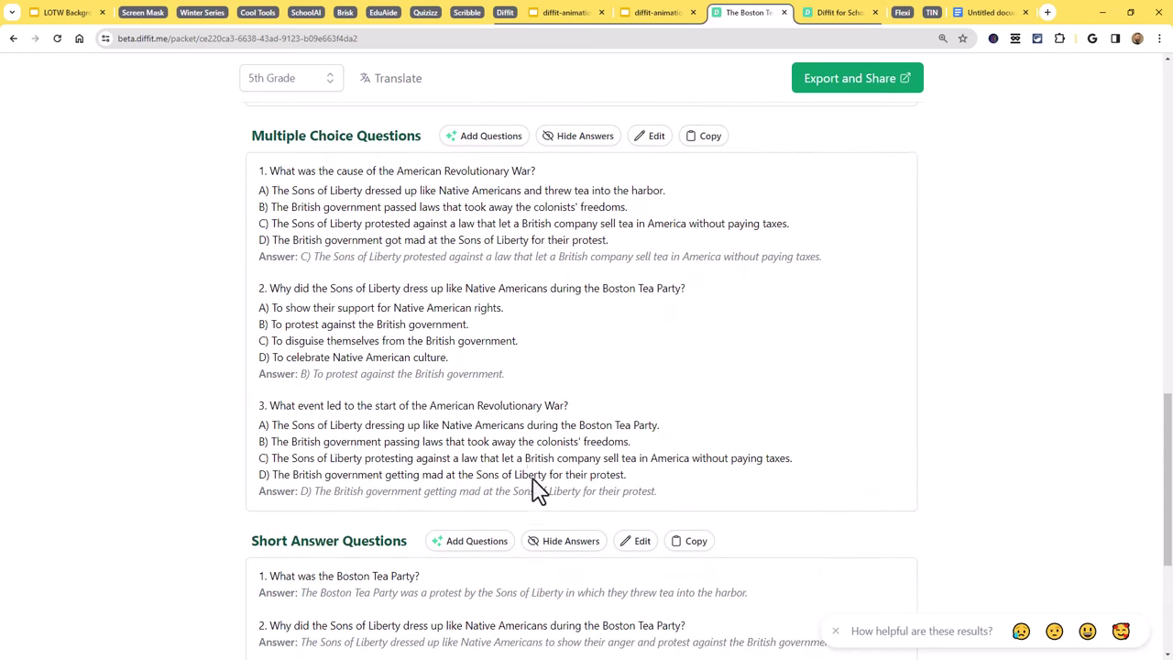
# Review the multiple choice and short answer questions and the open-ended prompts, and return to the top of the Boston Tea Party resource
pyautogui.scroll(-2, 537, 475)
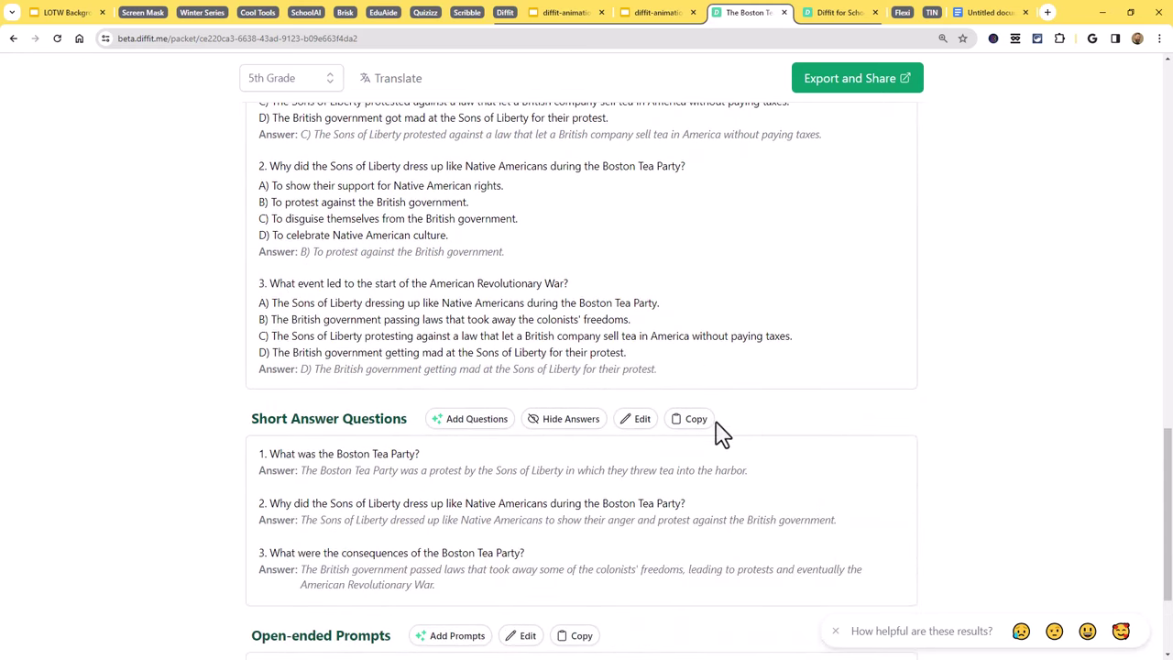
pyautogui.scroll(-3, 699, 431)
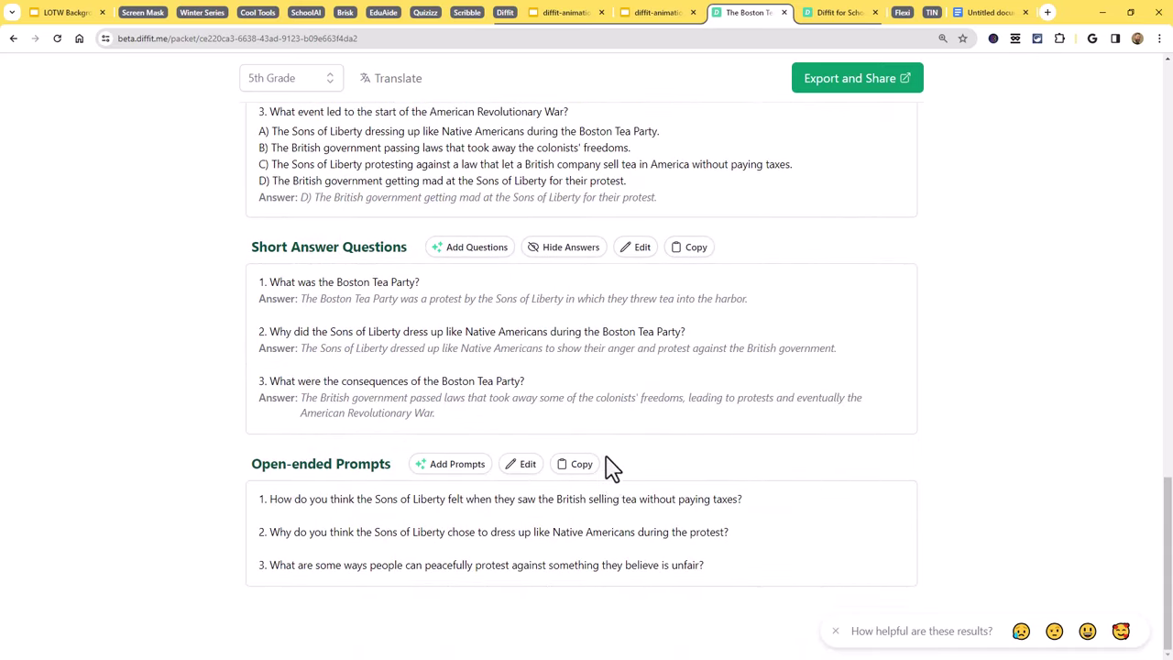
pyautogui.scroll(18, 650, 398)
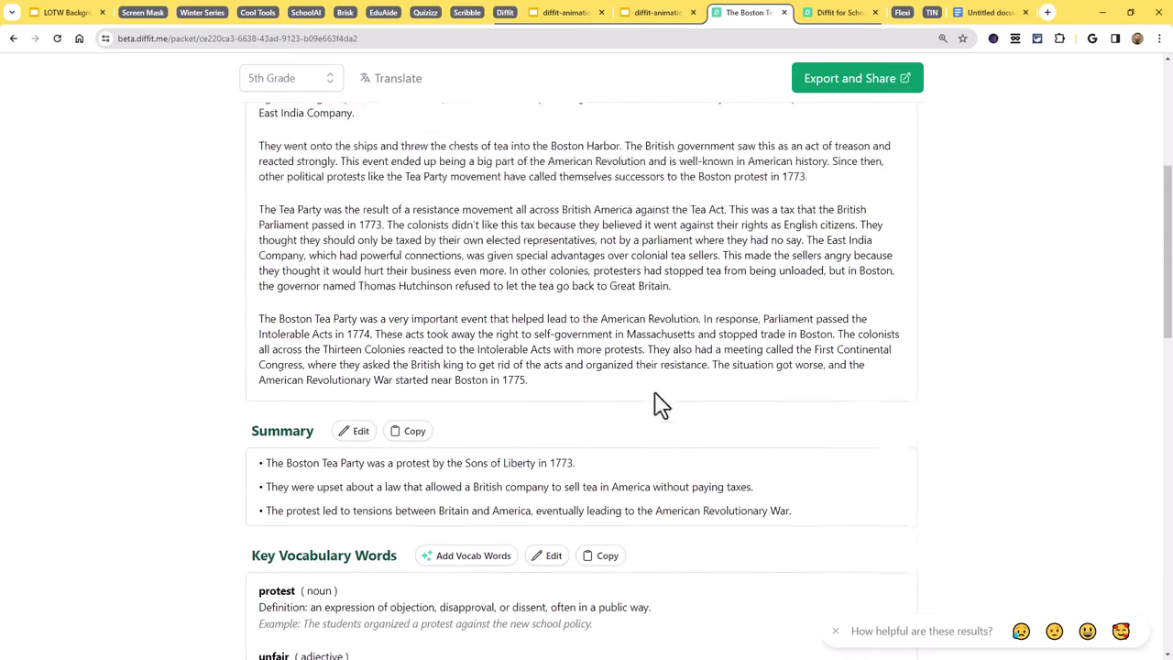
pyautogui.scroll(6, 662, 406)
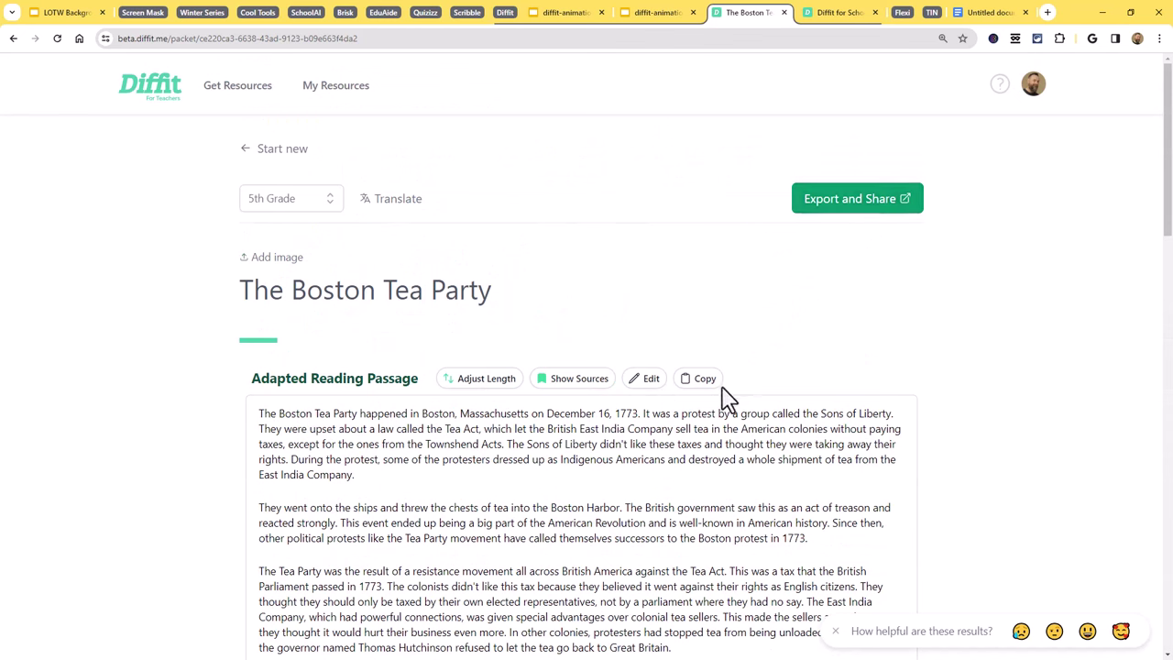
pyautogui.scroll(-3, 717, 387)
pyautogui.scroll(3, 713, 383)
# Open the export and sharing options, browse the available student activity templates, and close them without exporting anything
pyautogui.click(875, 214)
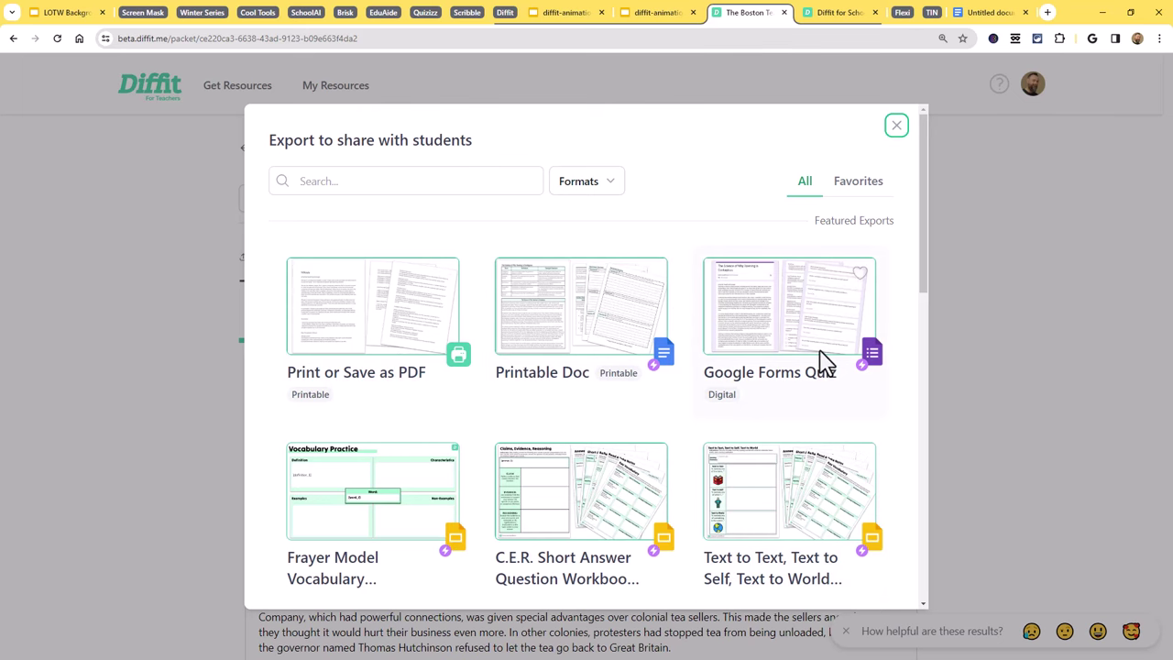
pyautogui.scroll(-3, 822, 359)
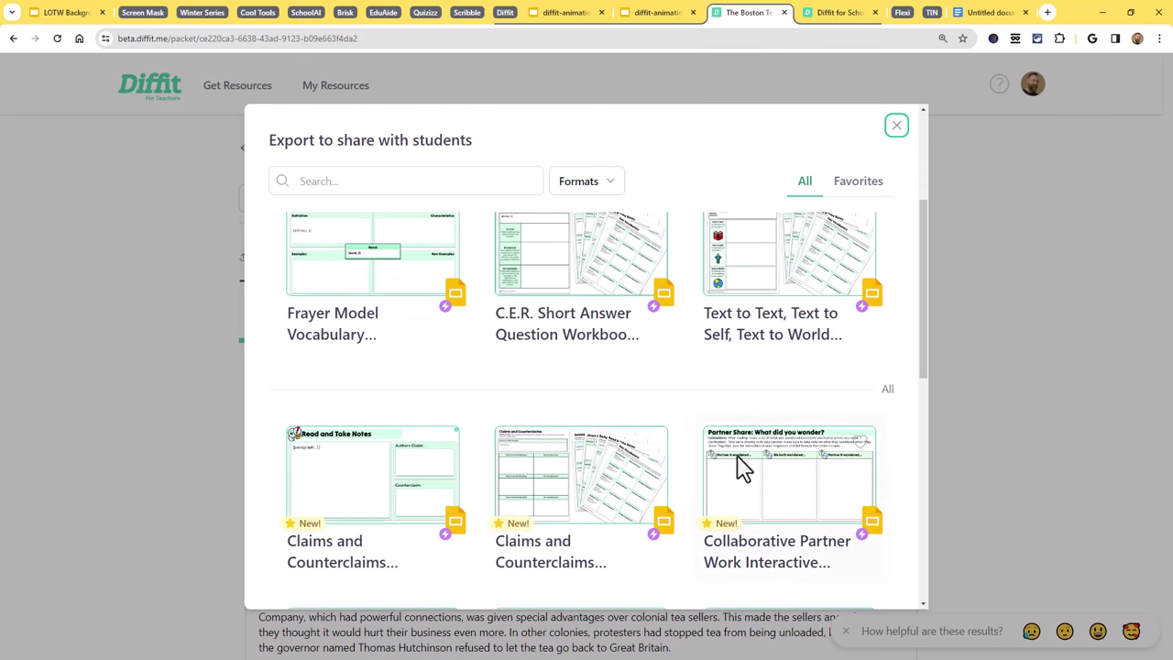
pyautogui.scroll(-1, 741, 465)
pyautogui.scroll(-5, 740, 466)
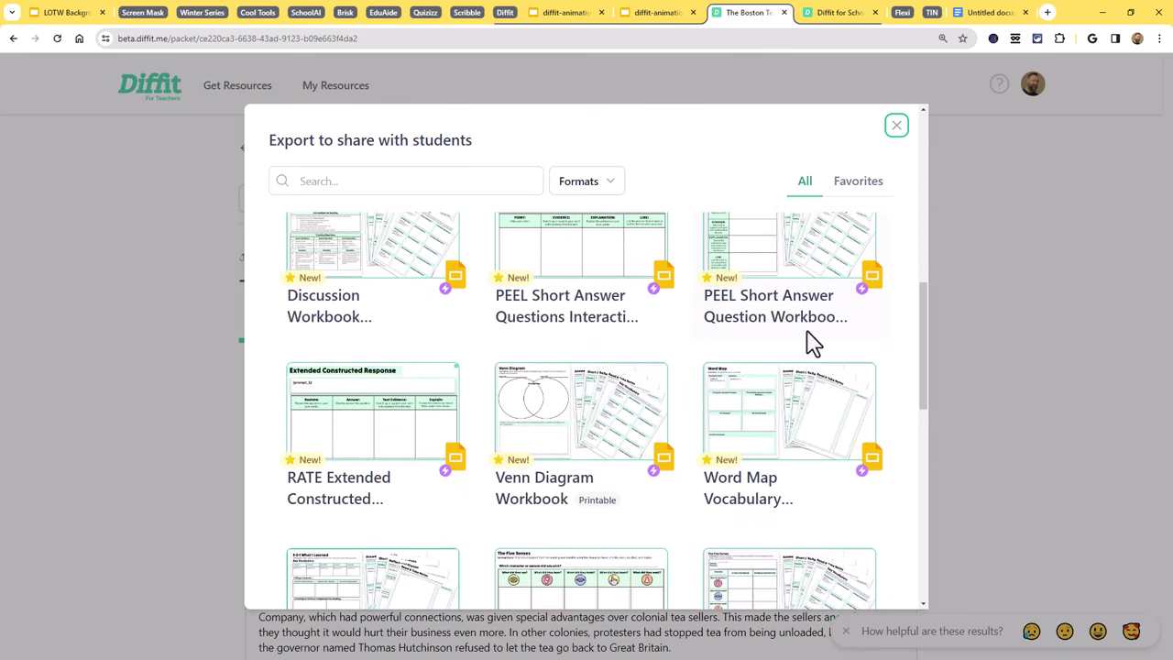
pyautogui.scroll(-2, 812, 347)
pyautogui.scroll(-5, 810, 354)
pyautogui.scroll(6, 830, 321)
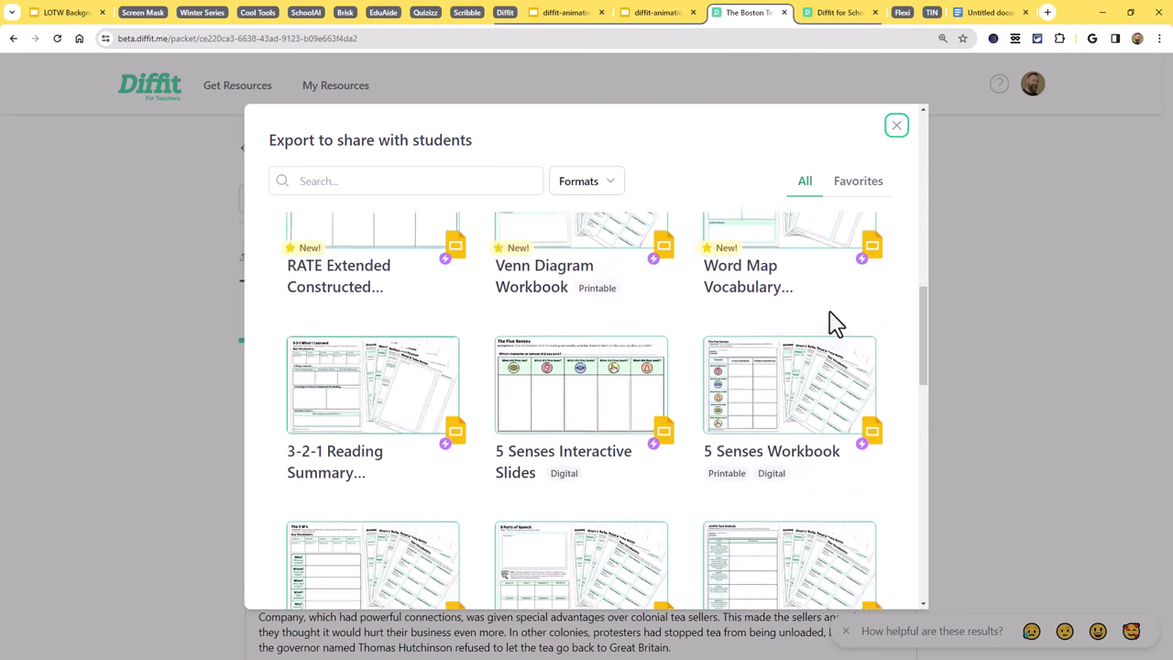
pyautogui.scroll(5, 822, 317)
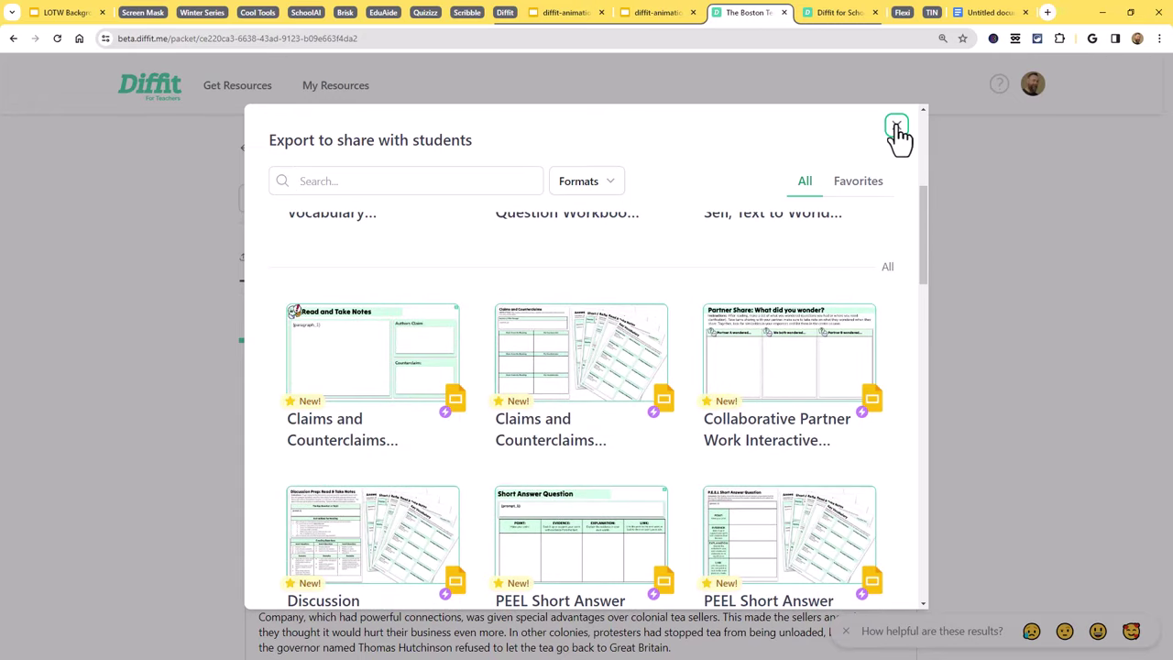
pyautogui.click(896, 125)
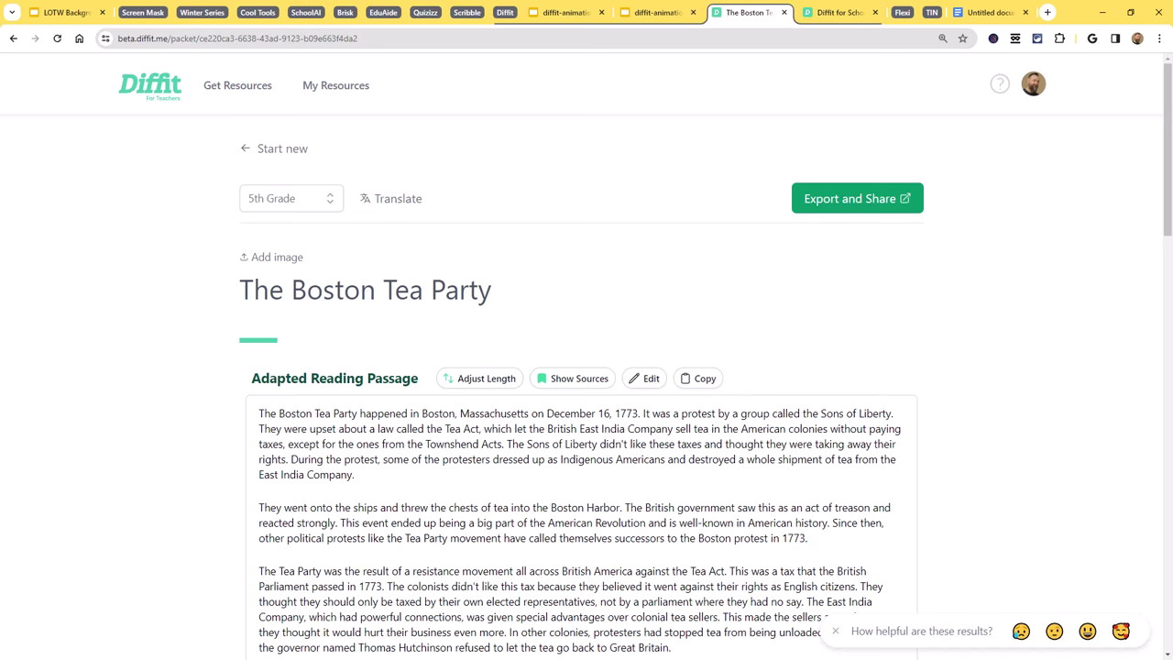
# Switch to the Diffit for Schools page and examine the comparison of the free Diffit Lite and paid School License features
pyautogui.click(841, 13)
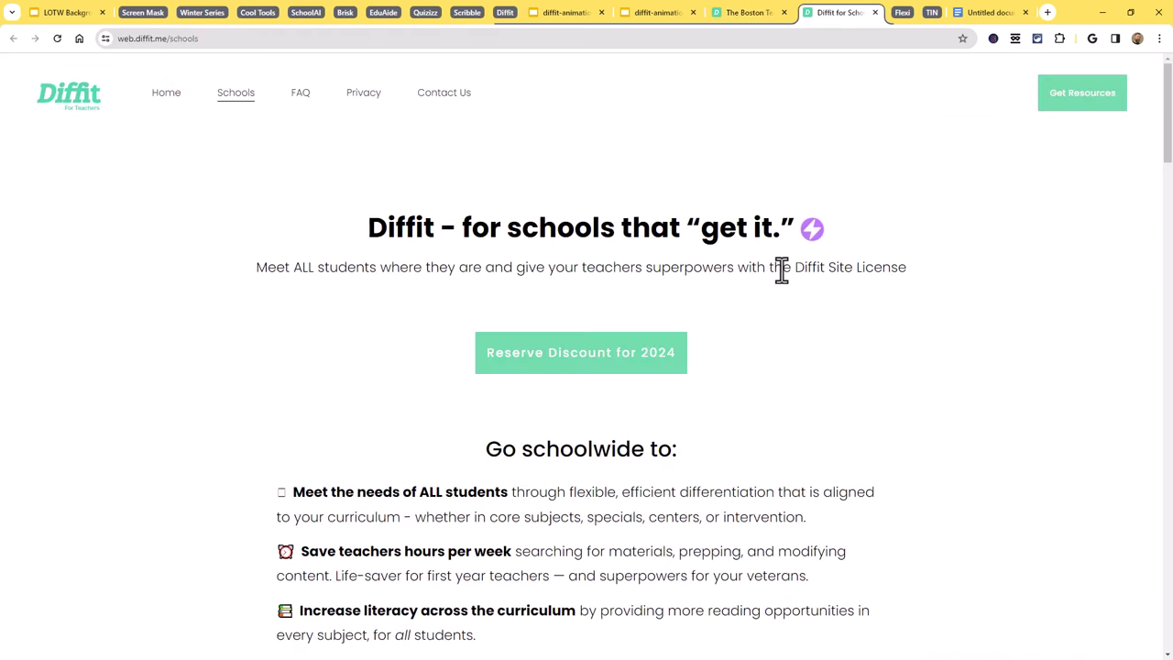
pyautogui.scroll(-5, 783, 271)
pyautogui.scroll(-10, 783, 271)
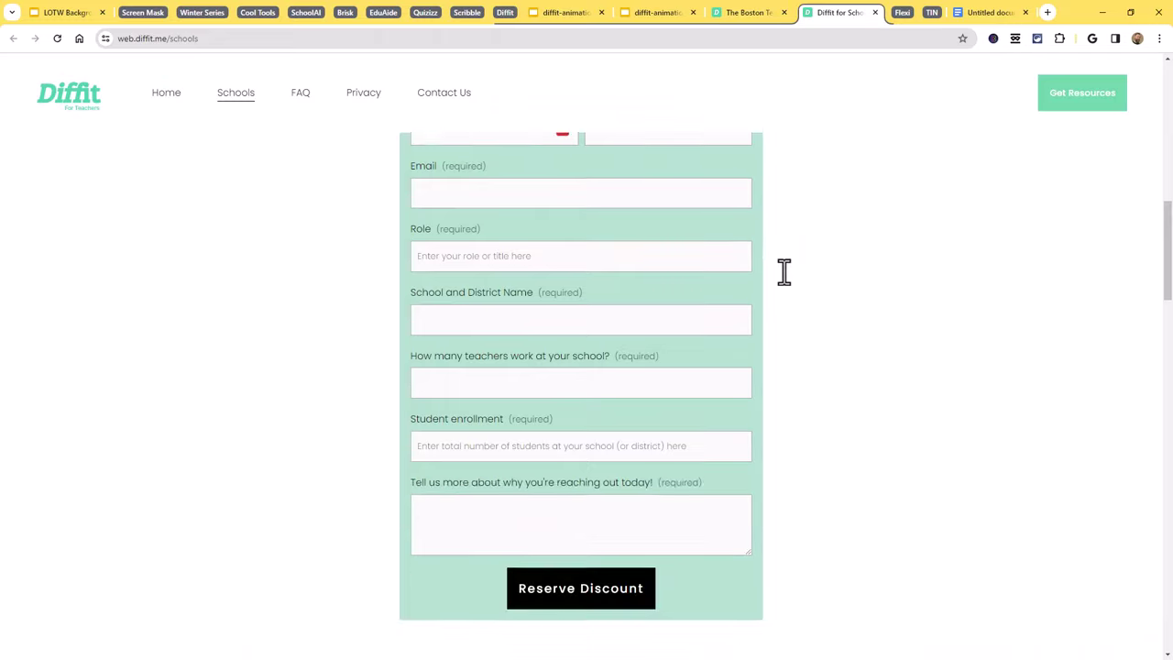
pyautogui.scroll(-8, 784, 272)
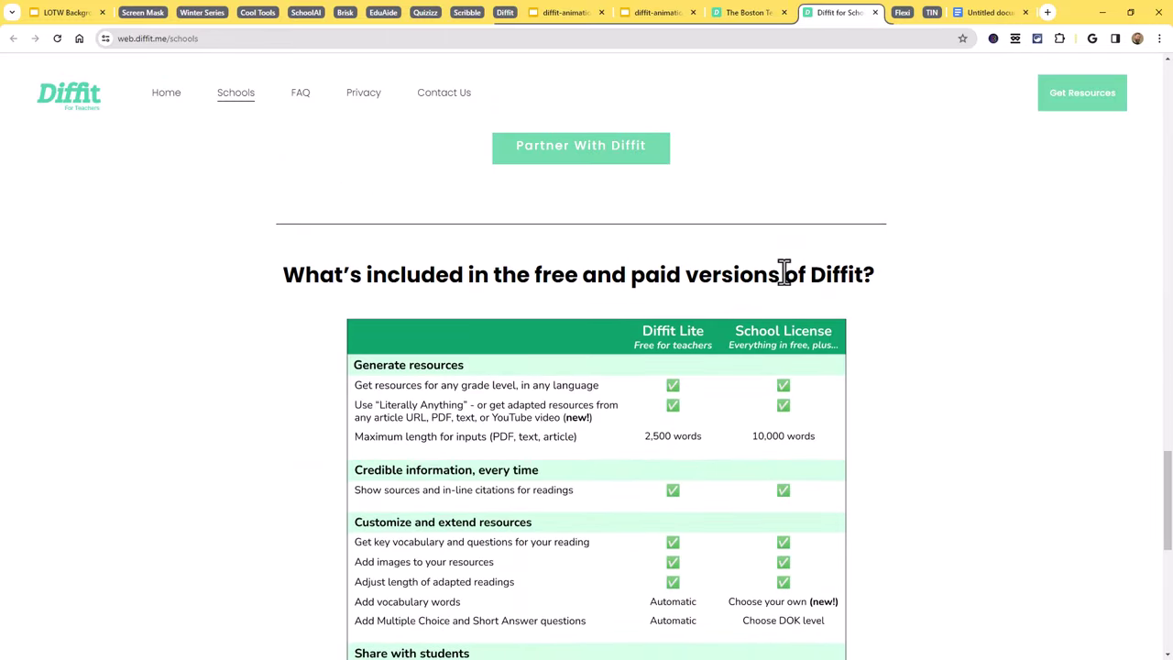
pyautogui.scroll(-2, 783, 271)
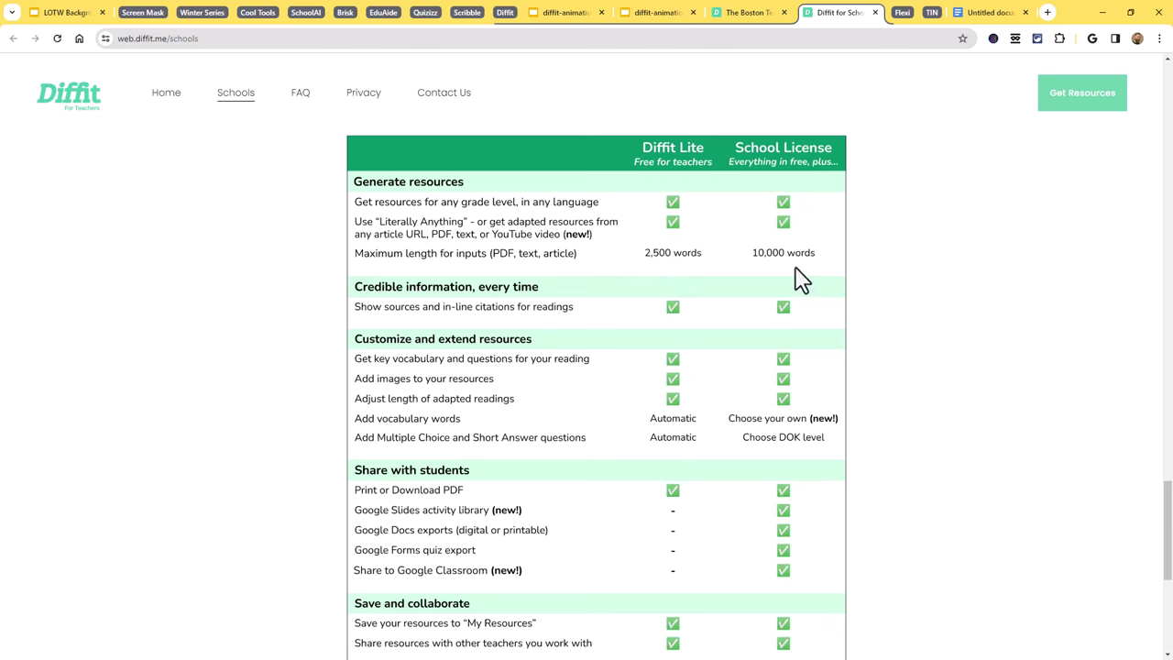
pyautogui.scroll(-2, 669, 355)
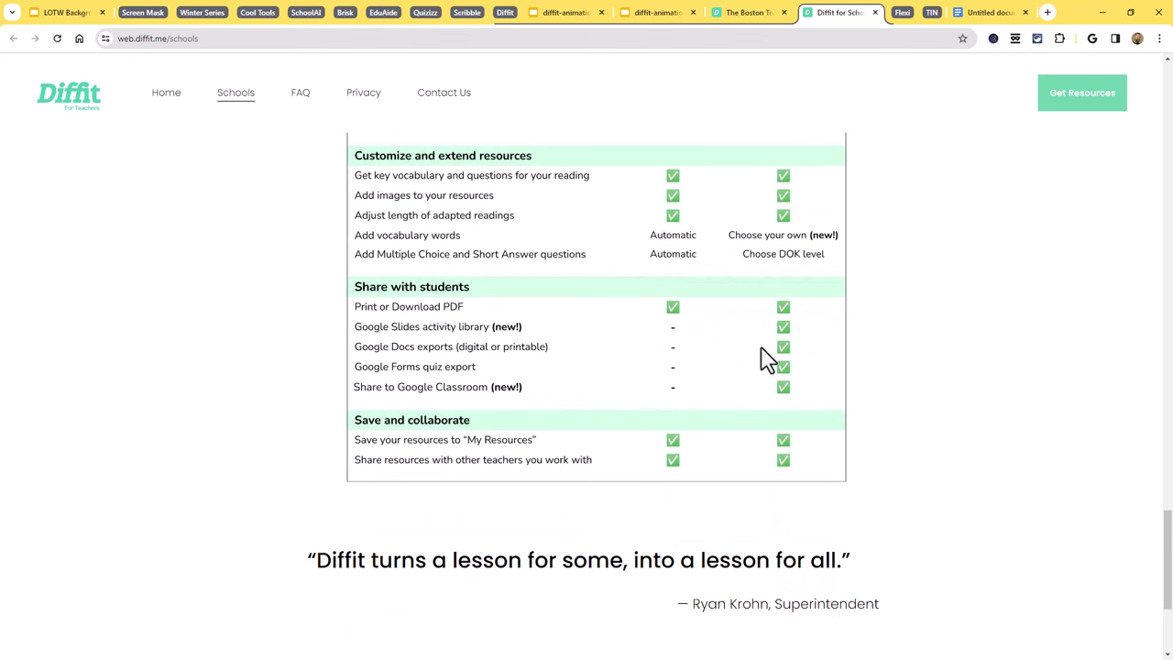
pyautogui.scroll(6, 707, 382)
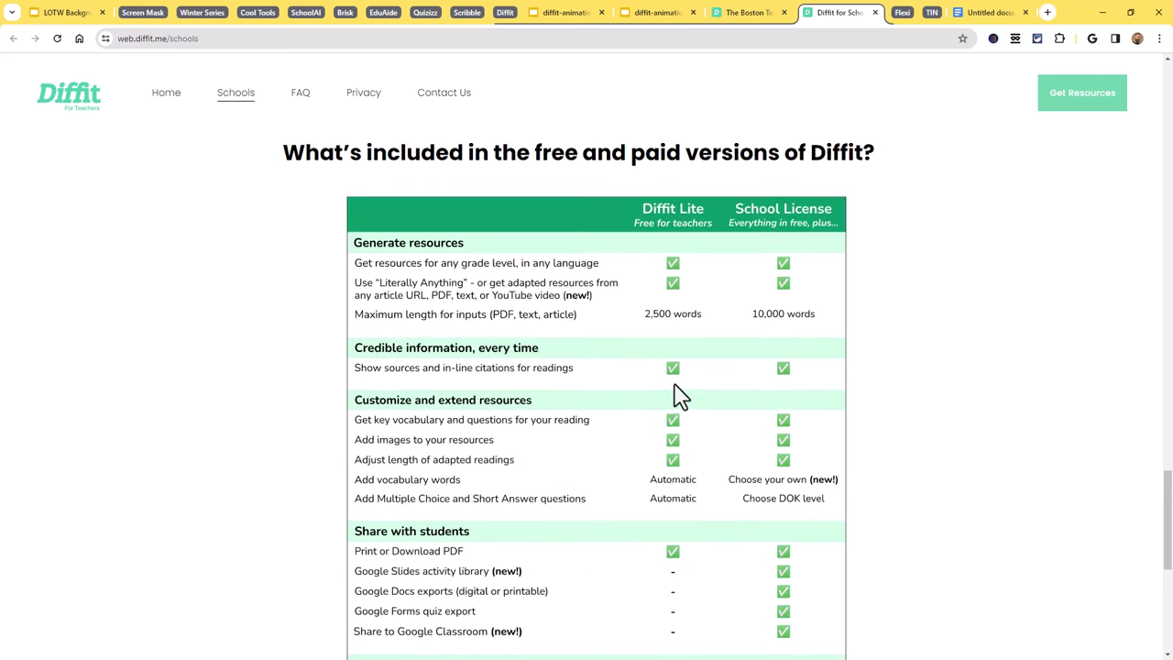
pyautogui.scroll(-4, 683, 394)
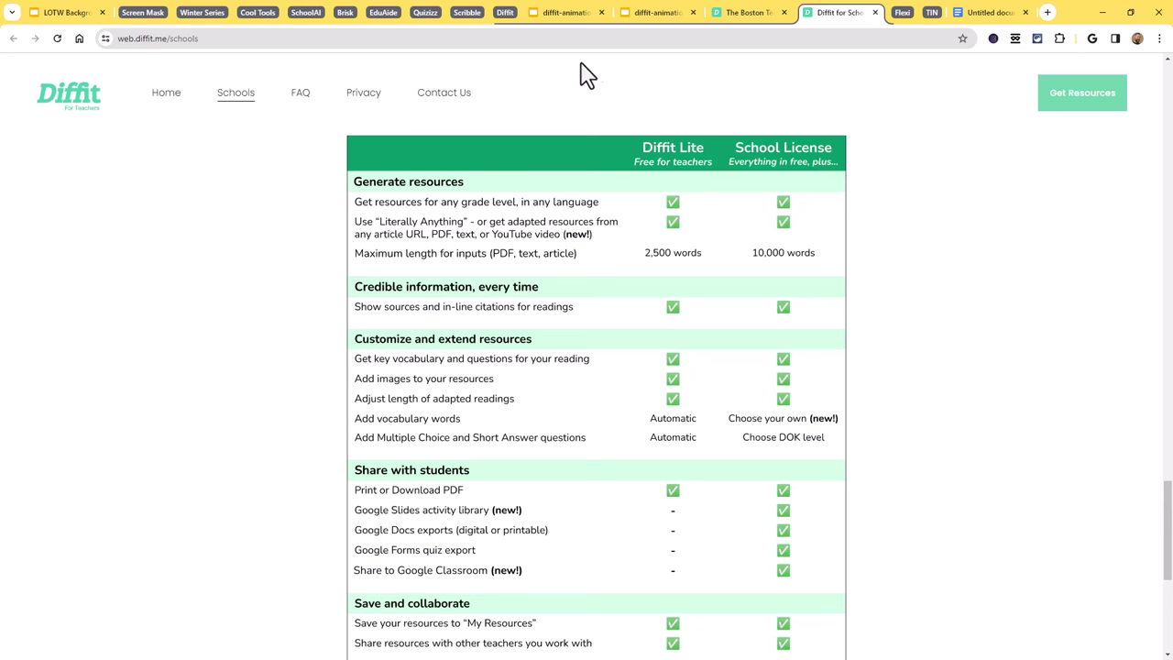
# Collapse the Diffit page group, expand the Flexi group to show the Flexi Animations slide, and return to the EdTech Links of the Week slide
pyautogui.click(503, 14)
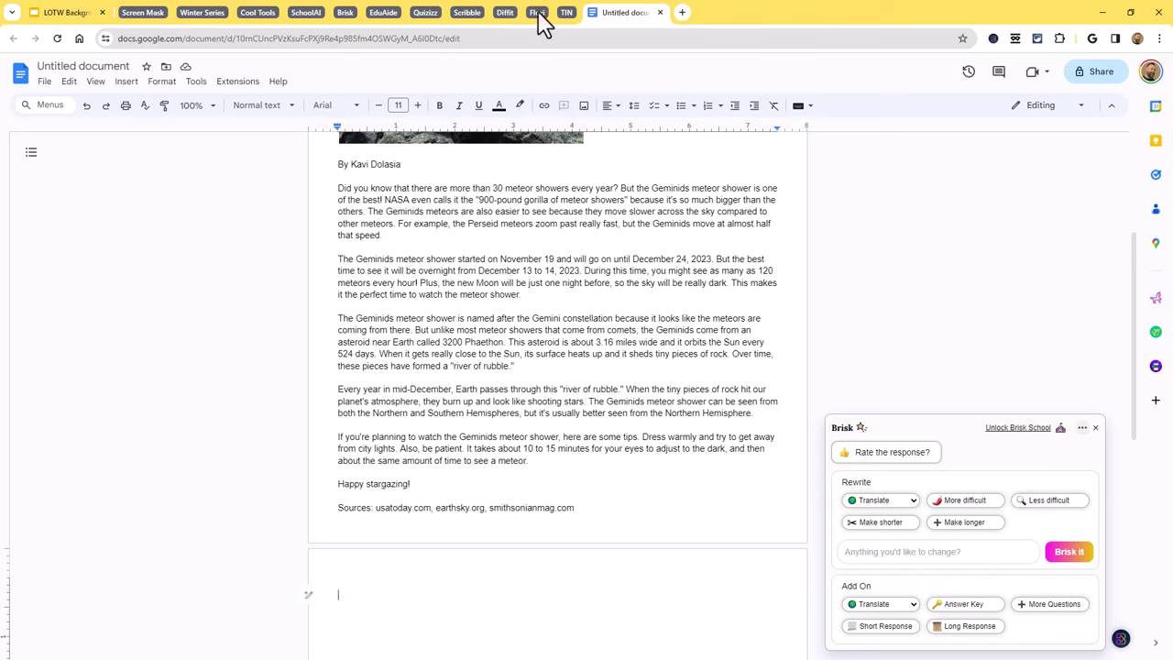
pyautogui.click(539, 15)
pyautogui.click(604, 14)
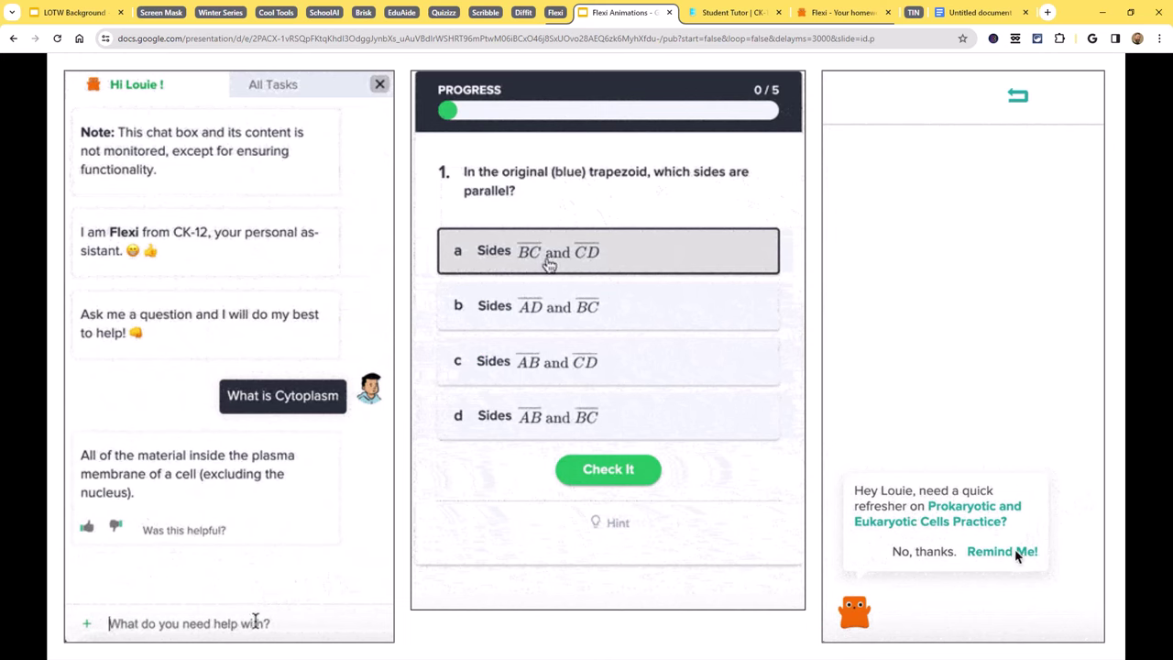
pyautogui.write('a q')
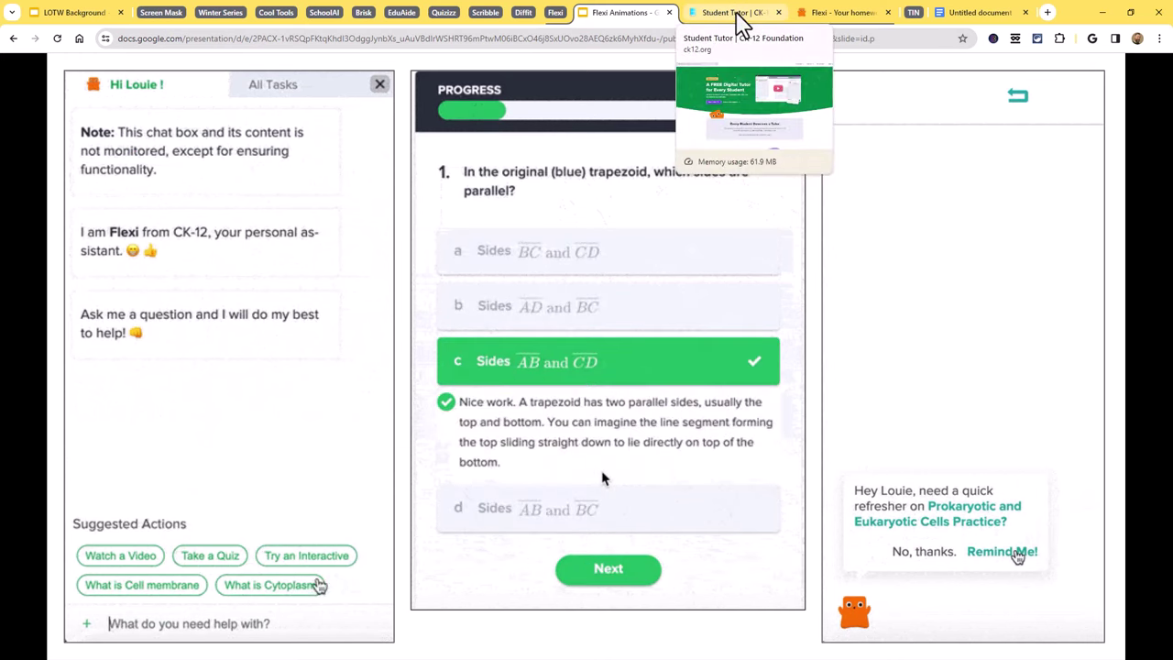
pyautogui.click(82, 24)
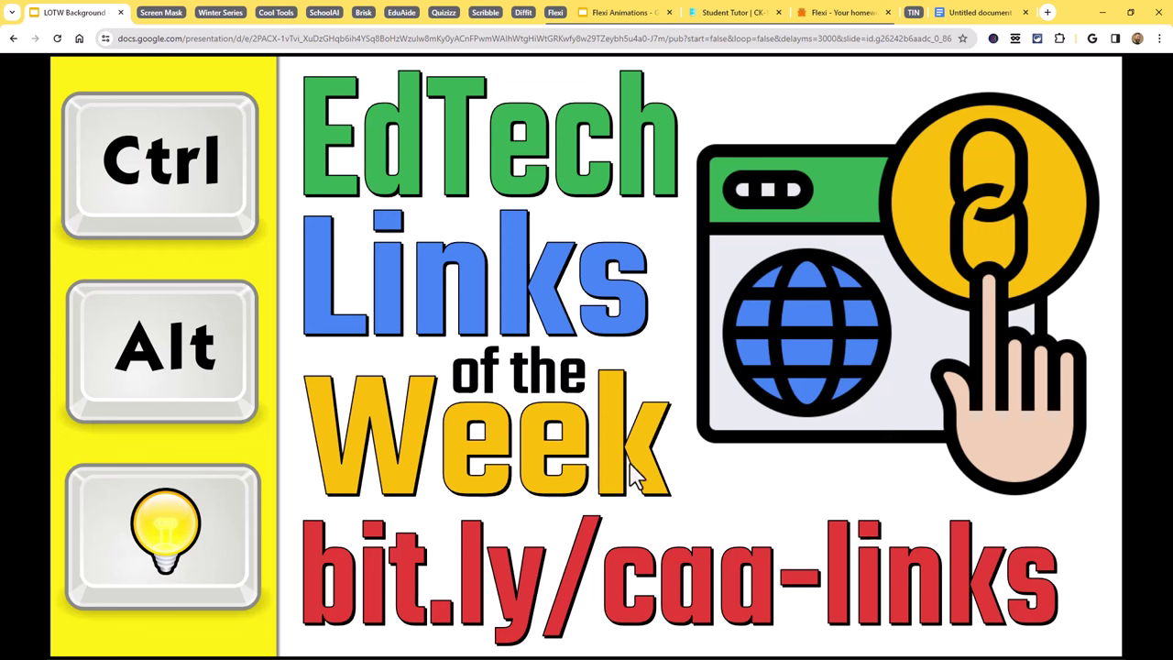
# Switch to the CK-12 Student Tutor page and look through Flexi's features down to the Start Learning with Flexi subjects
pyautogui.click(741, 22)
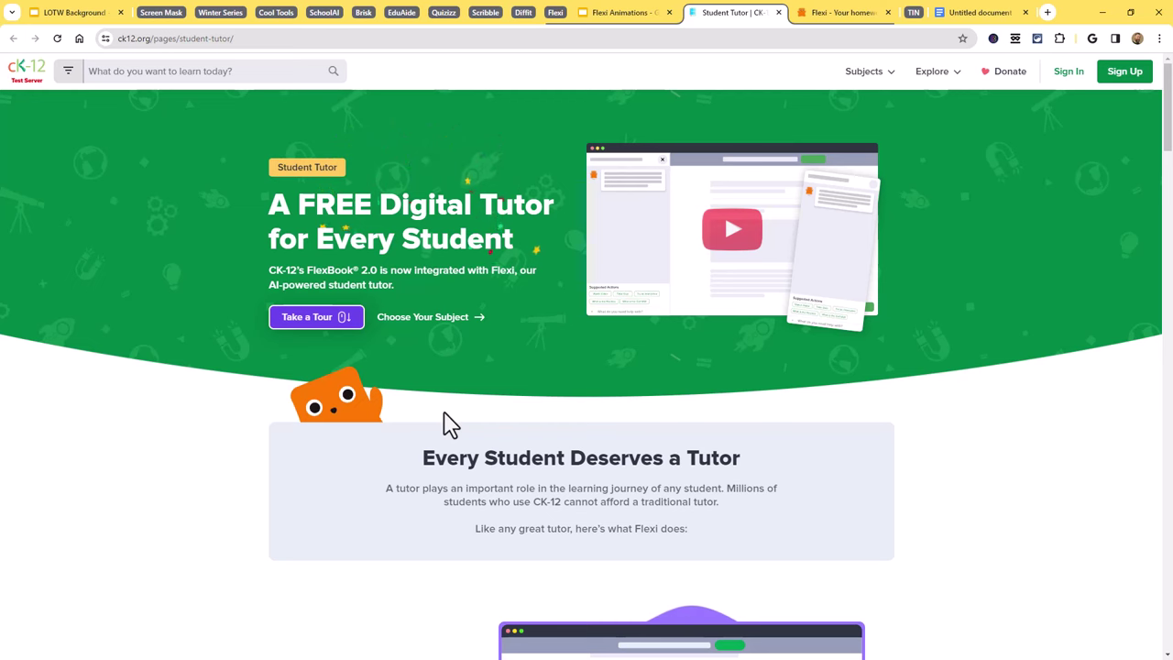
pyautogui.scroll(-5, 243, 429)
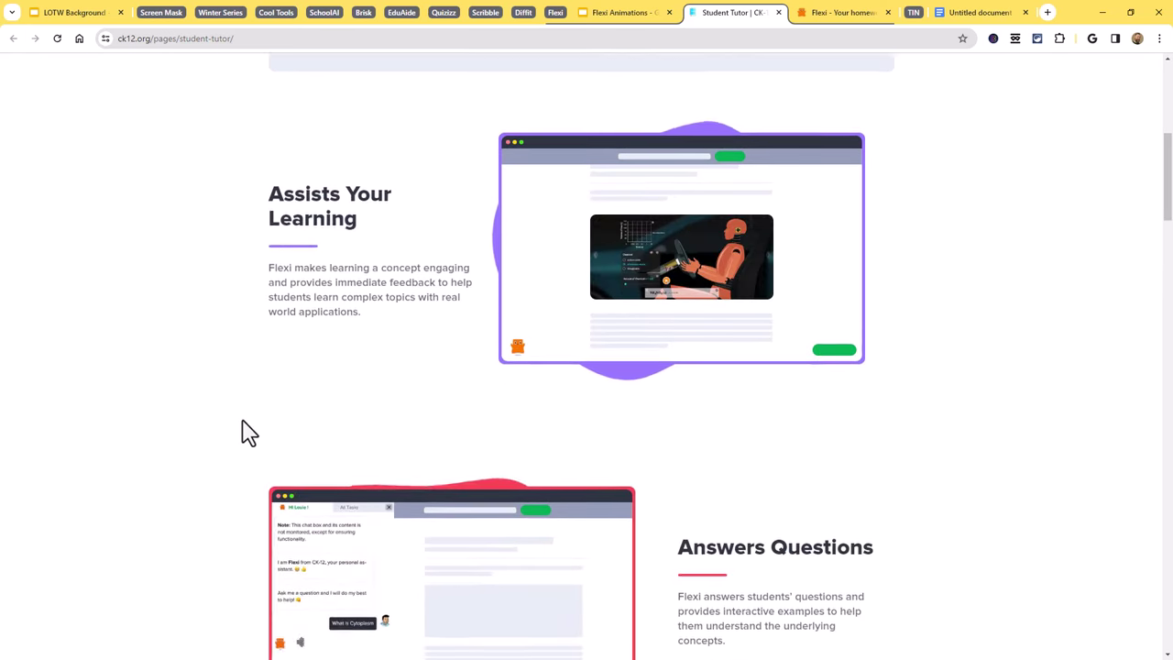
pyautogui.scroll(-15, 243, 429)
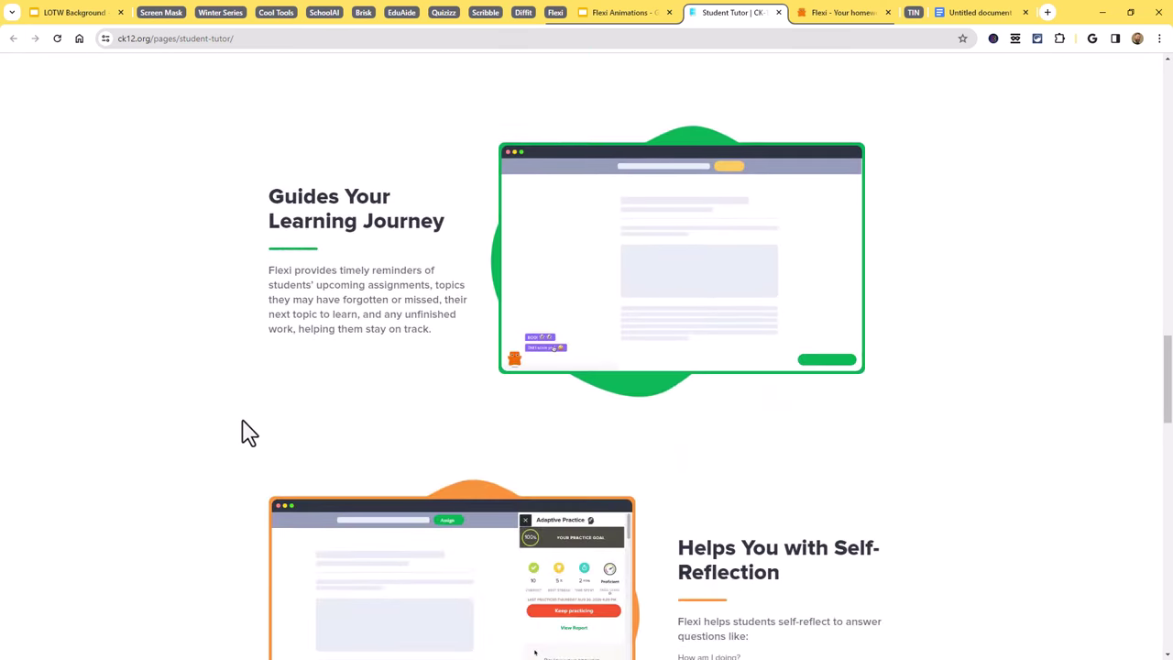
pyautogui.scroll(-15, 246, 433)
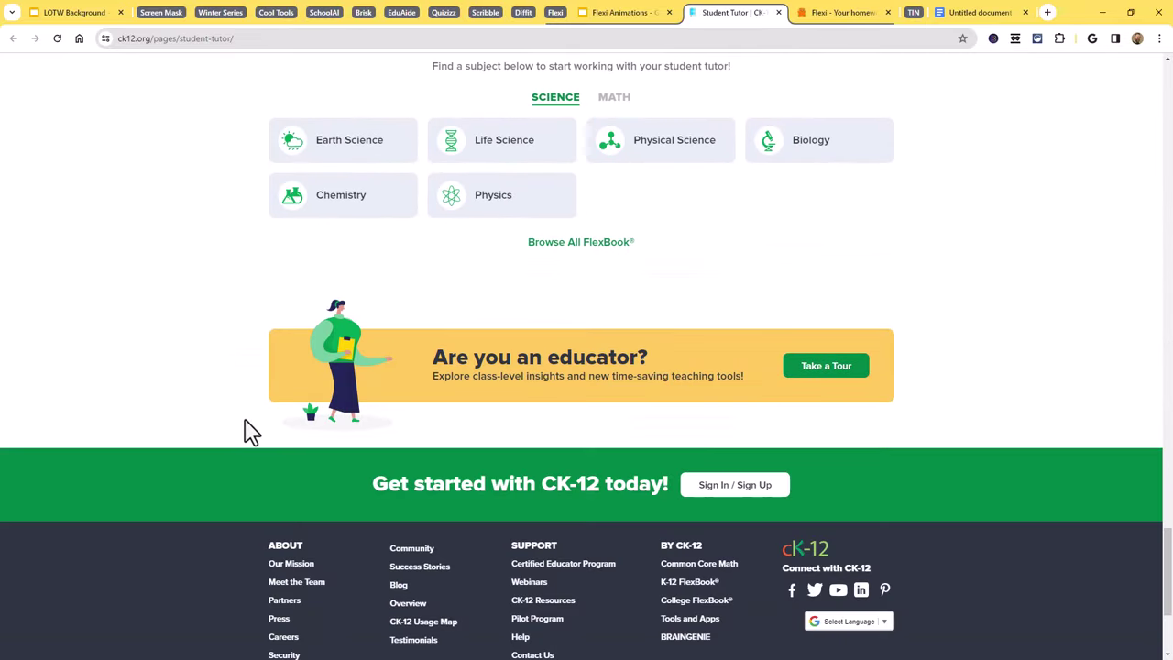
pyautogui.scroll(1, 246, 431)
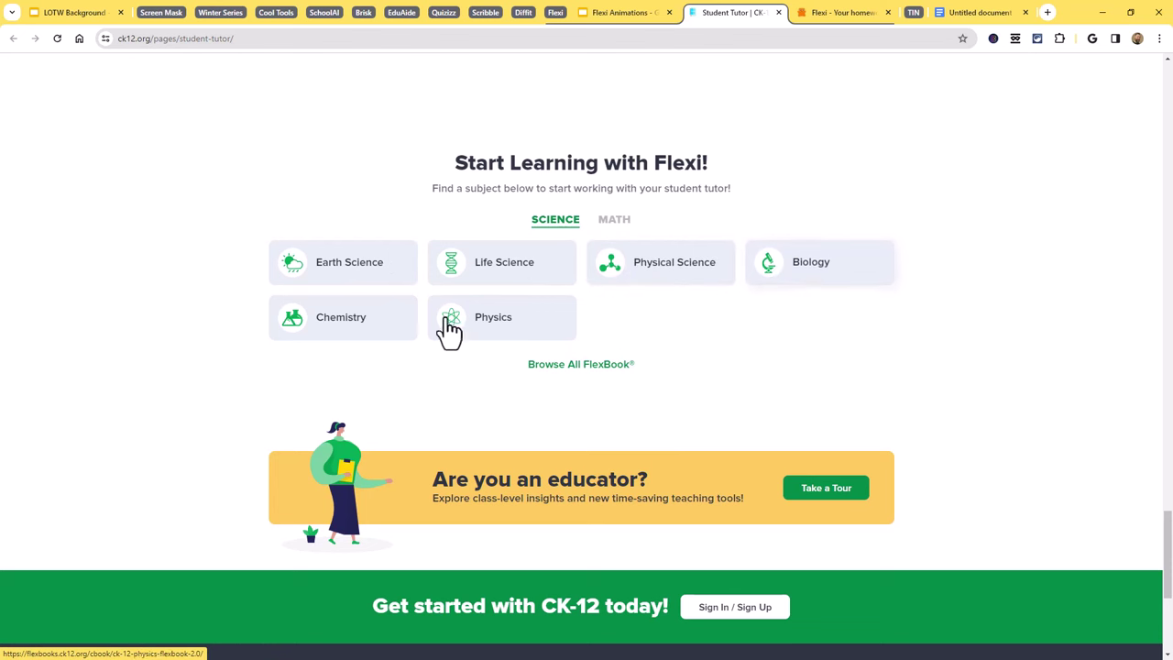
# Compare the math and science subjects offered under Start Learning with Flexi, ending on the science subjects
pyautogui.click(623, 228)
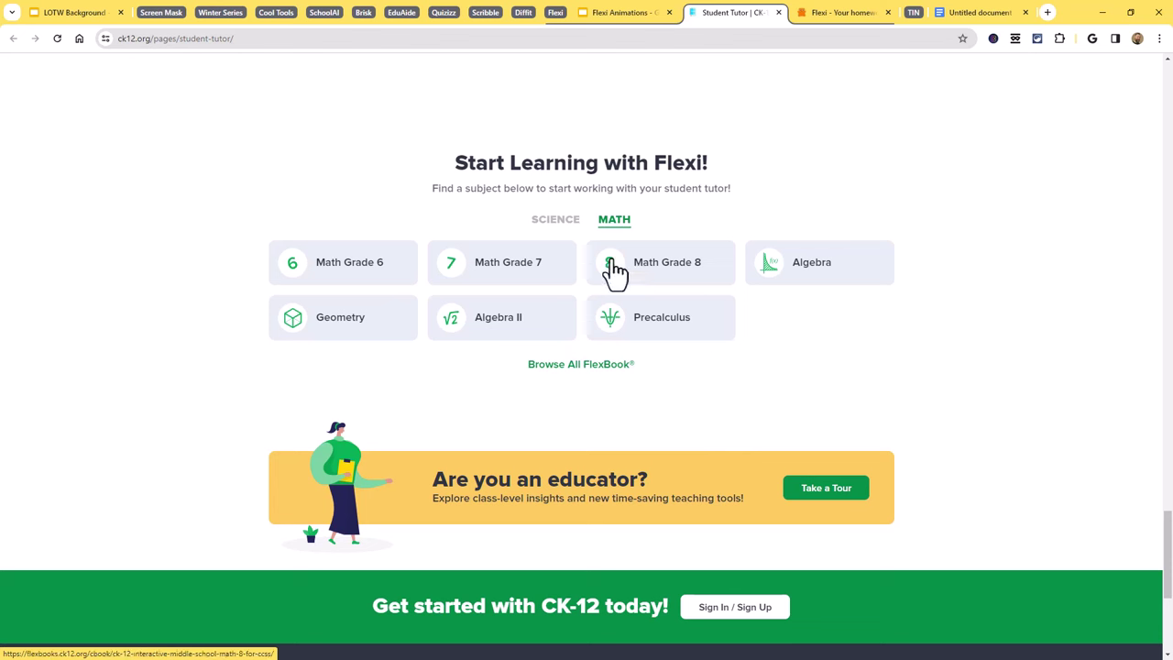
pyautogui.click(557, 227)
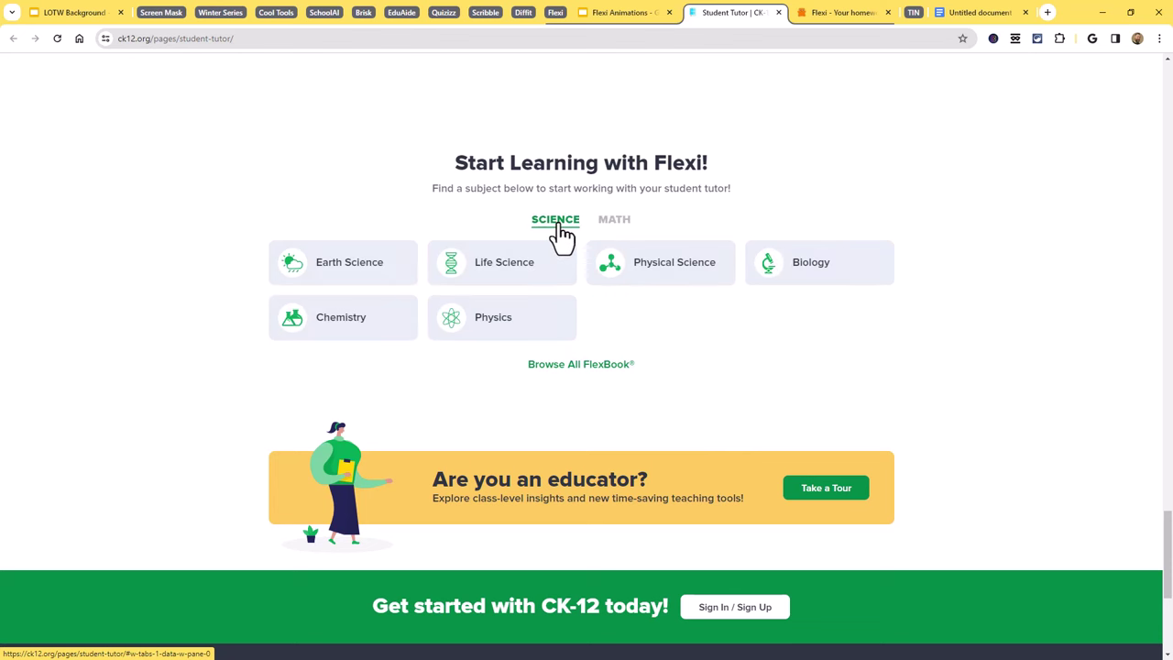
pyautogui.click(629, 230)
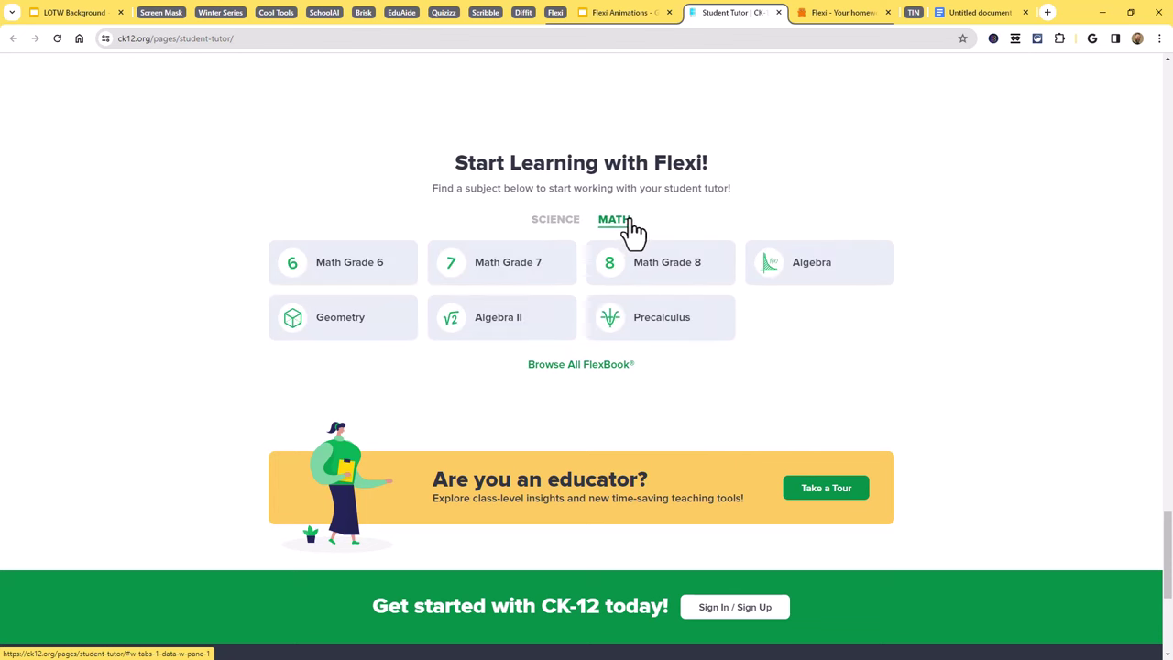
pyautogui.click(555, 229)
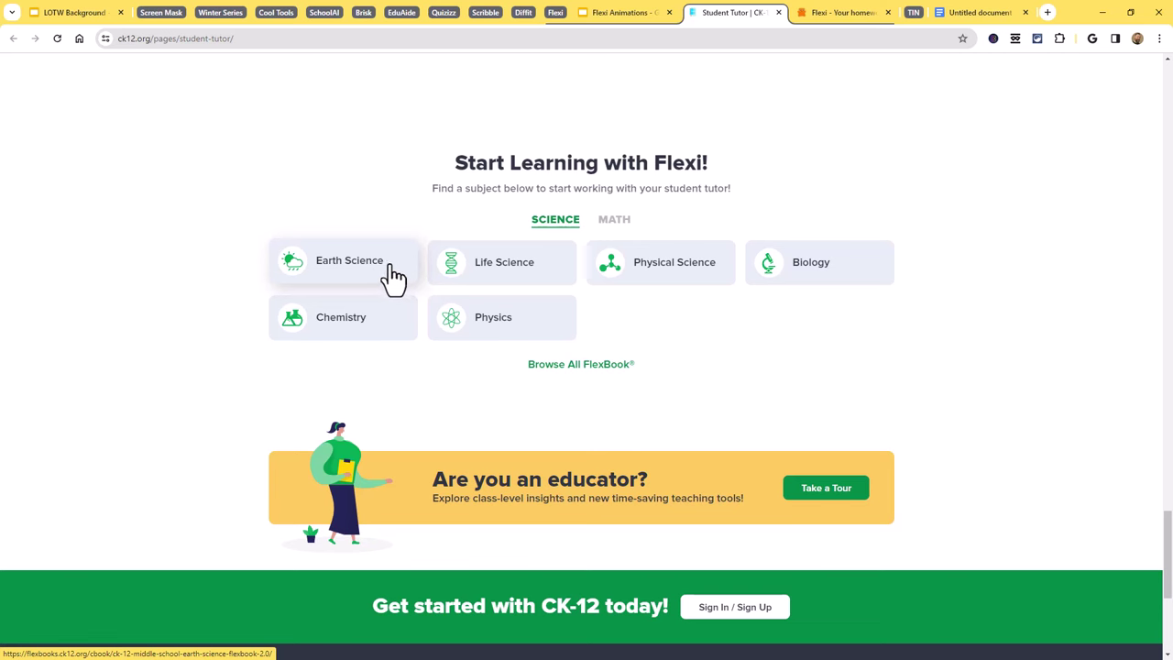
# Switch to the Flexi Homework Help Q&A page, open the Math Grade 6 subject, and browse its concept lists
pyautogui.click(848, 13)
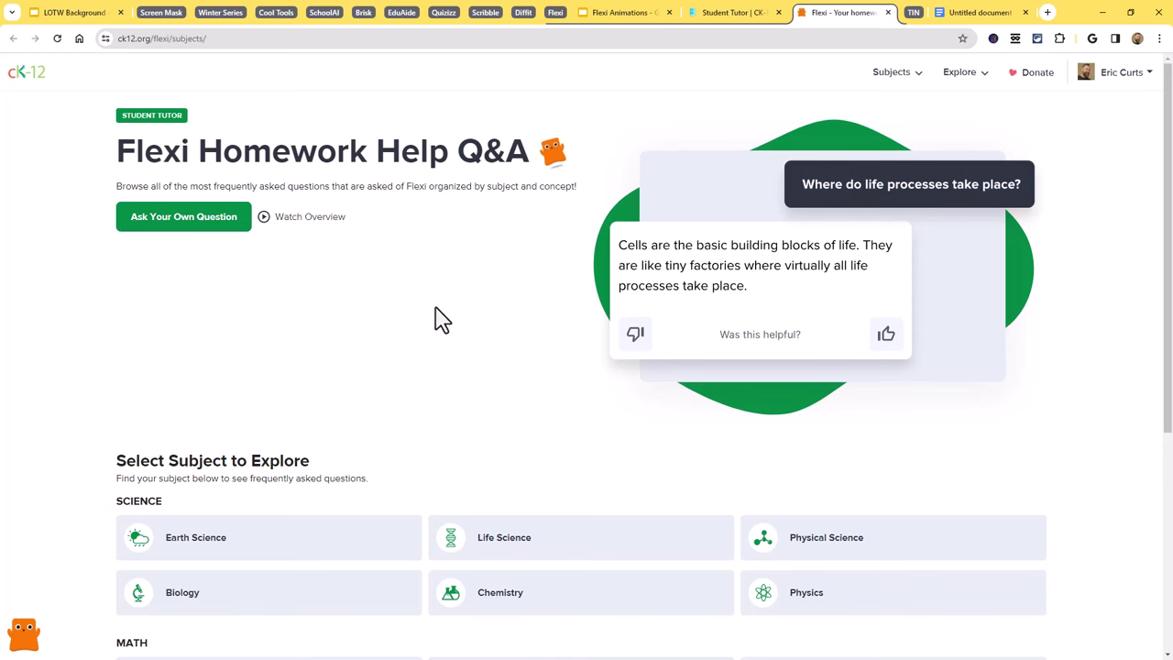
pyautogui.scroll(-4, 440, 319)
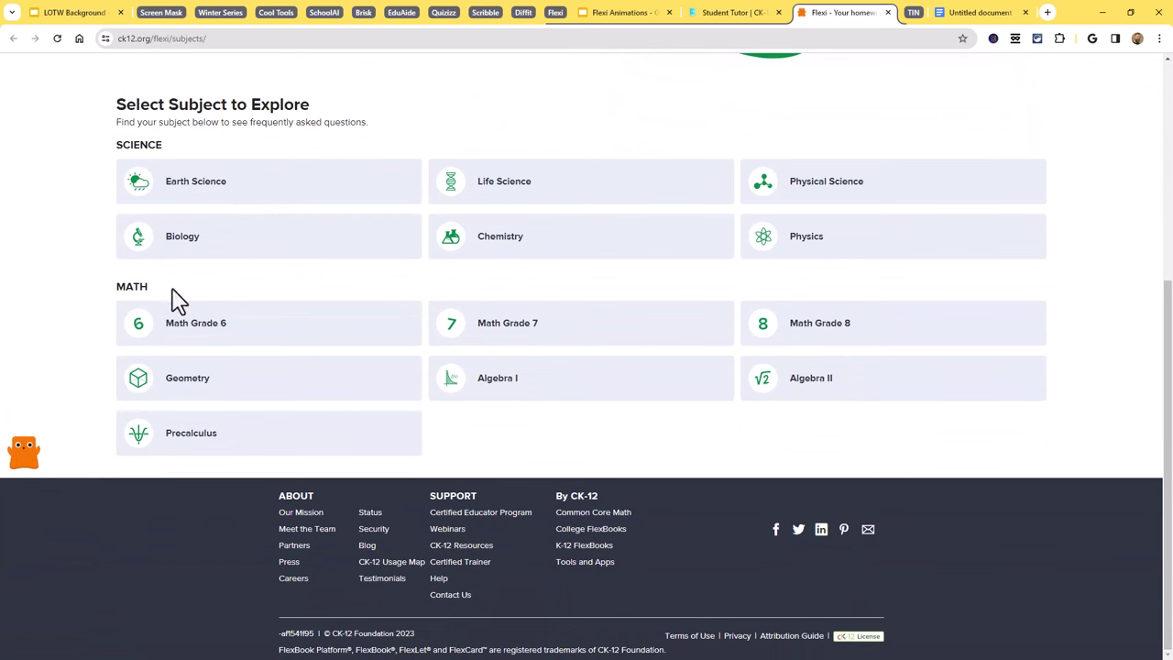
pyautogui.click(221, 337)
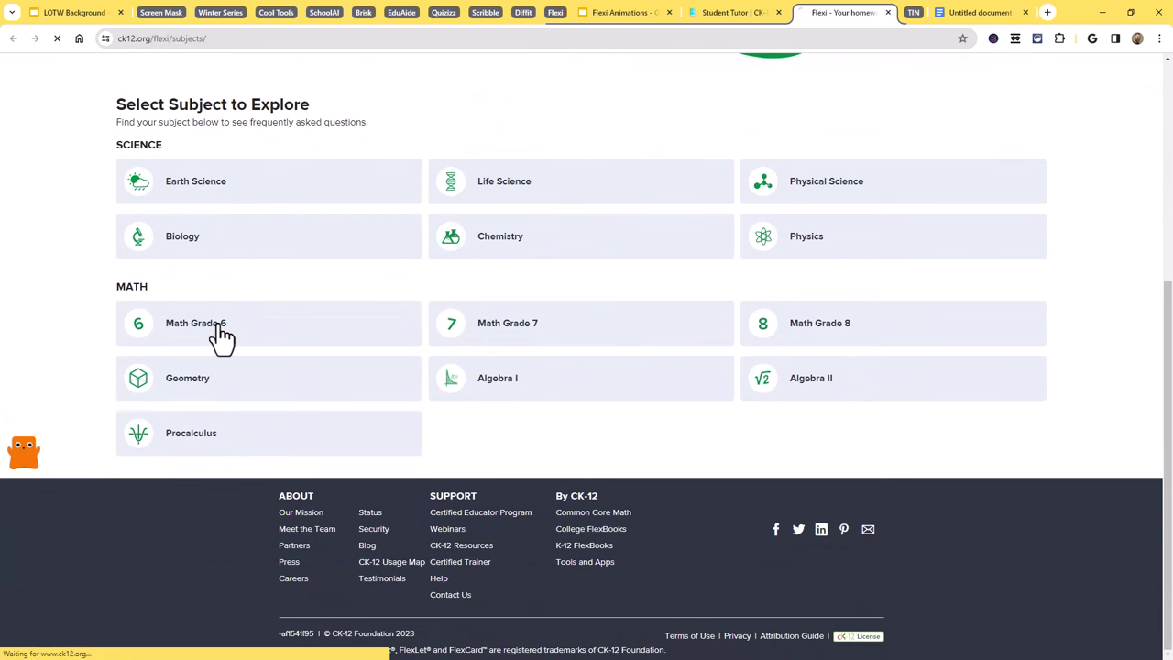
pyautogui.scroll(-1, 385, 343)
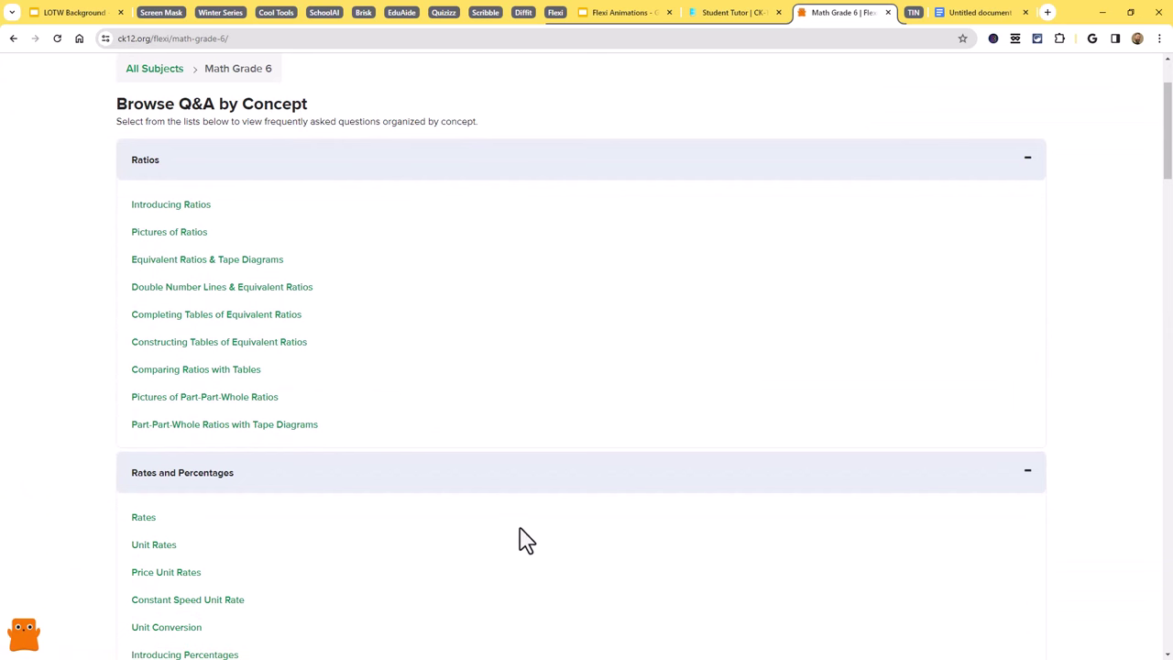
pyautogui.scroll(-1, 525, 537)
pyautogui.scroll(1, 234, 257)
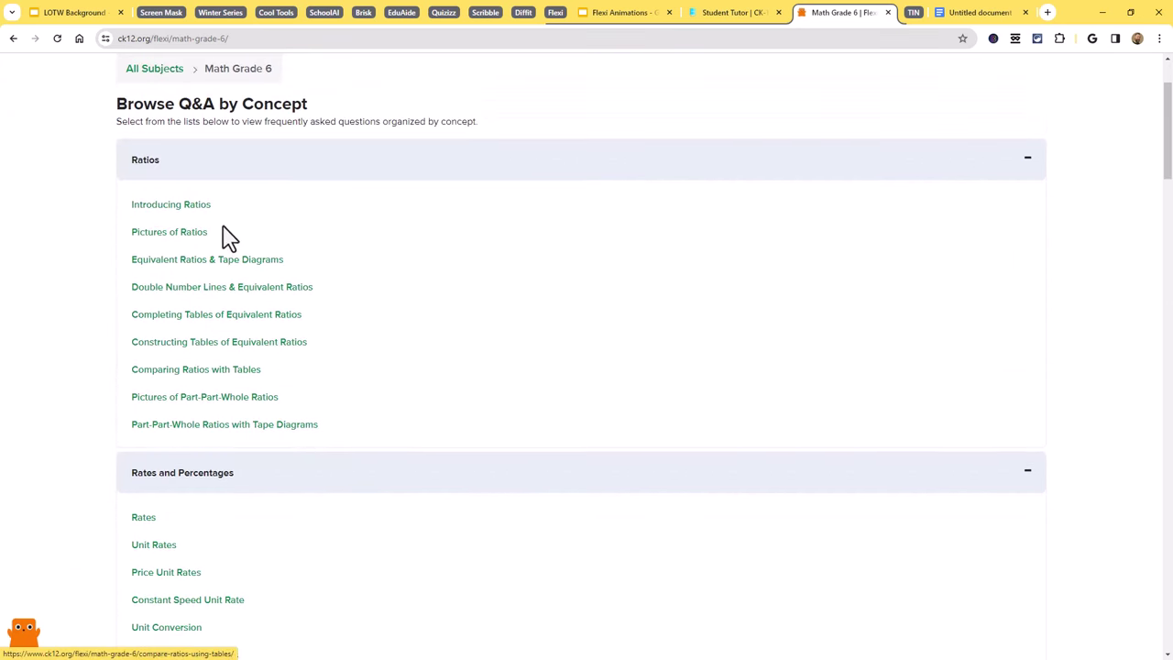
# Open the Introducing Ratios concept, look through its frequently asked questions, and view the answer to "What are ratios?"
pyautogui.click(194, 209)
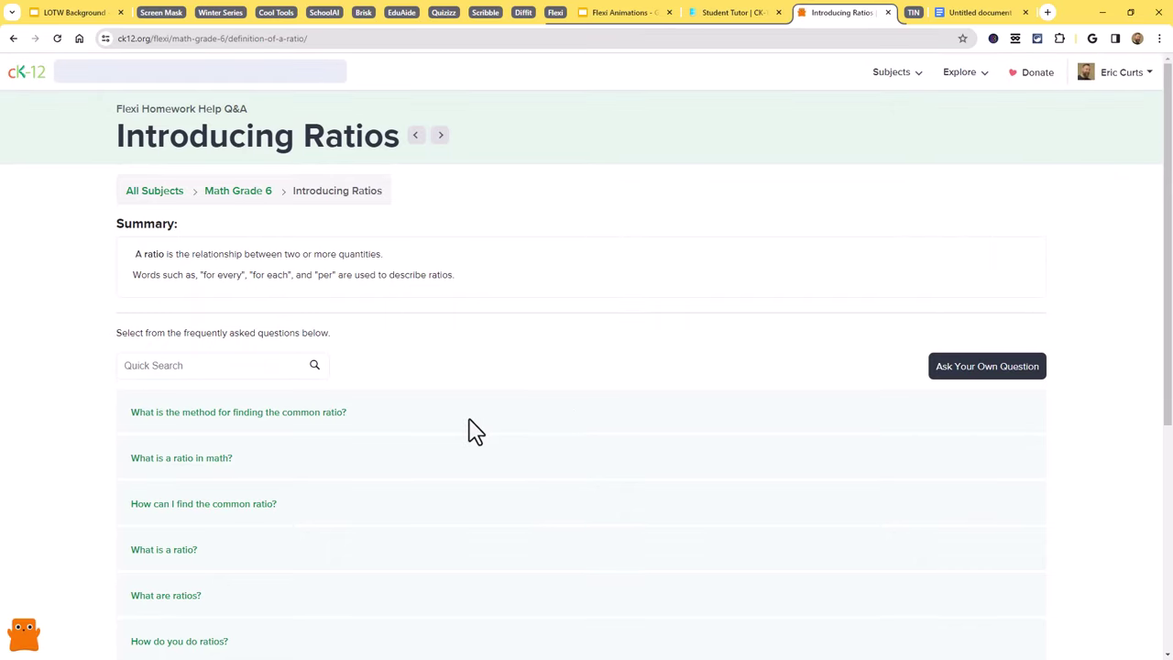
pyautogui.scroll(-2, 254, 277)
pyautogui.scroll(1, 306, 272)
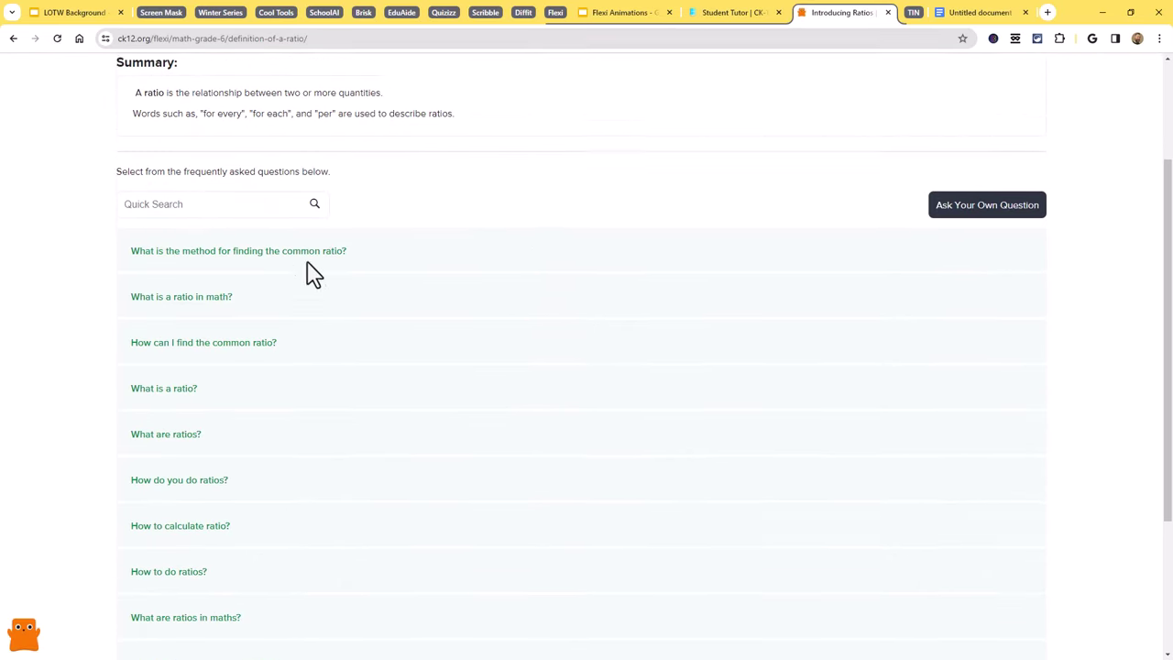
pyautogui.scroll(-2, 394, 312)
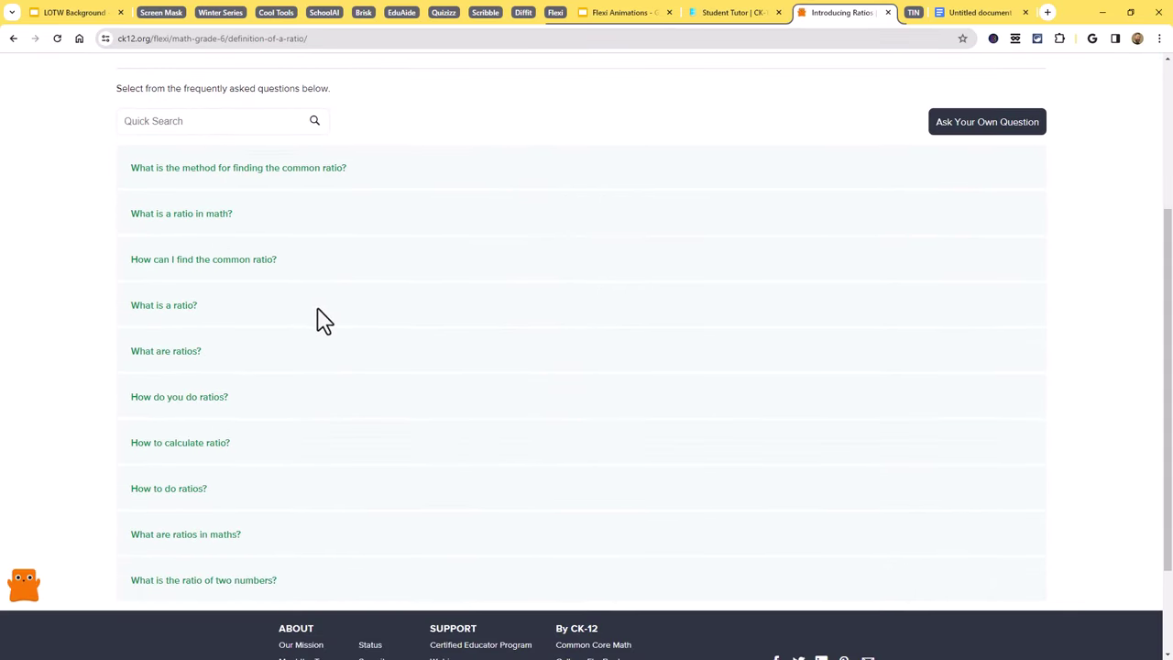
pyautogui.click(167, 352)
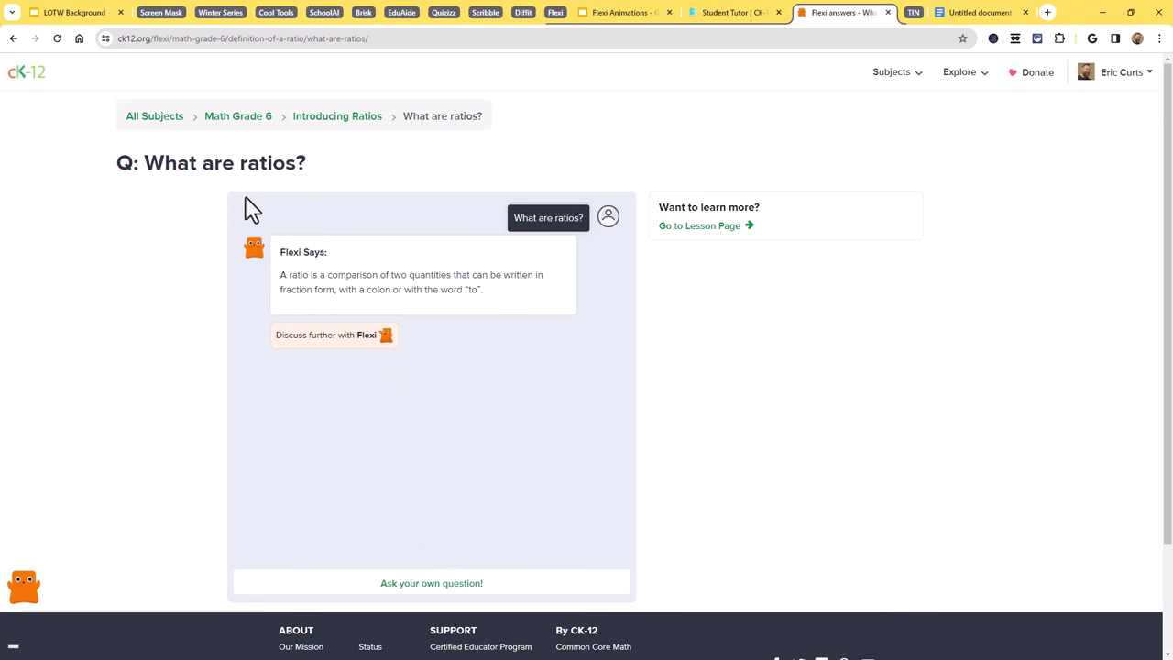
# Return from the ratios answer through the concept and Math Grade 6 pages to the Flexi Homework Help Q&A page
pyautogui.click(13, 38)
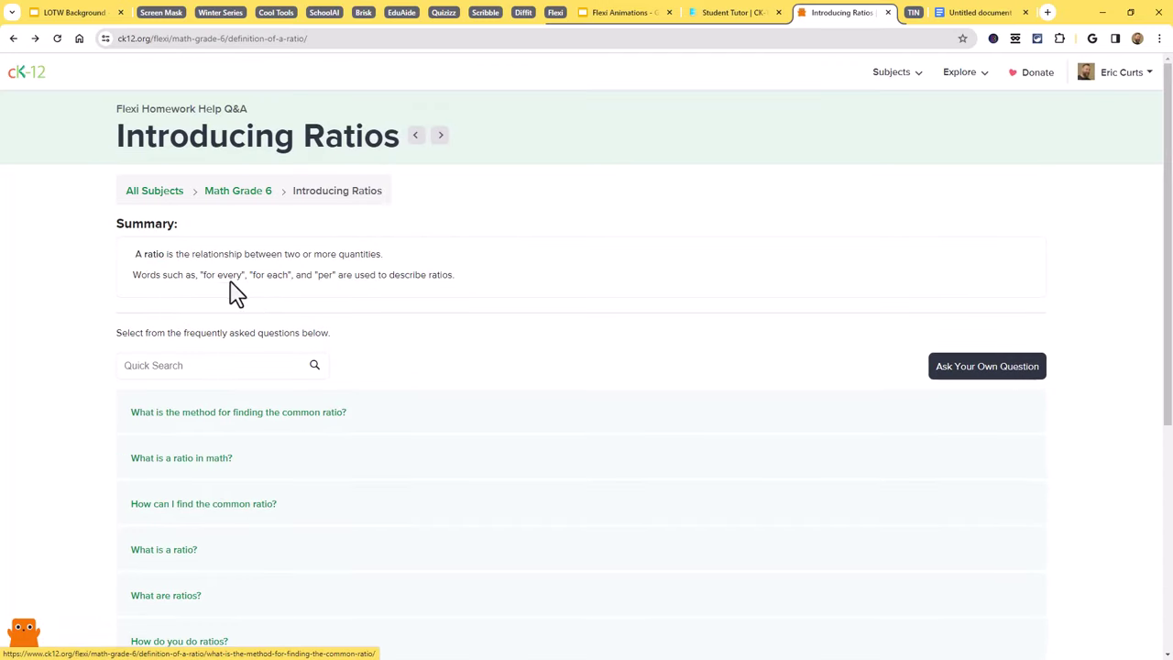
pyautogui.click(13, 38)
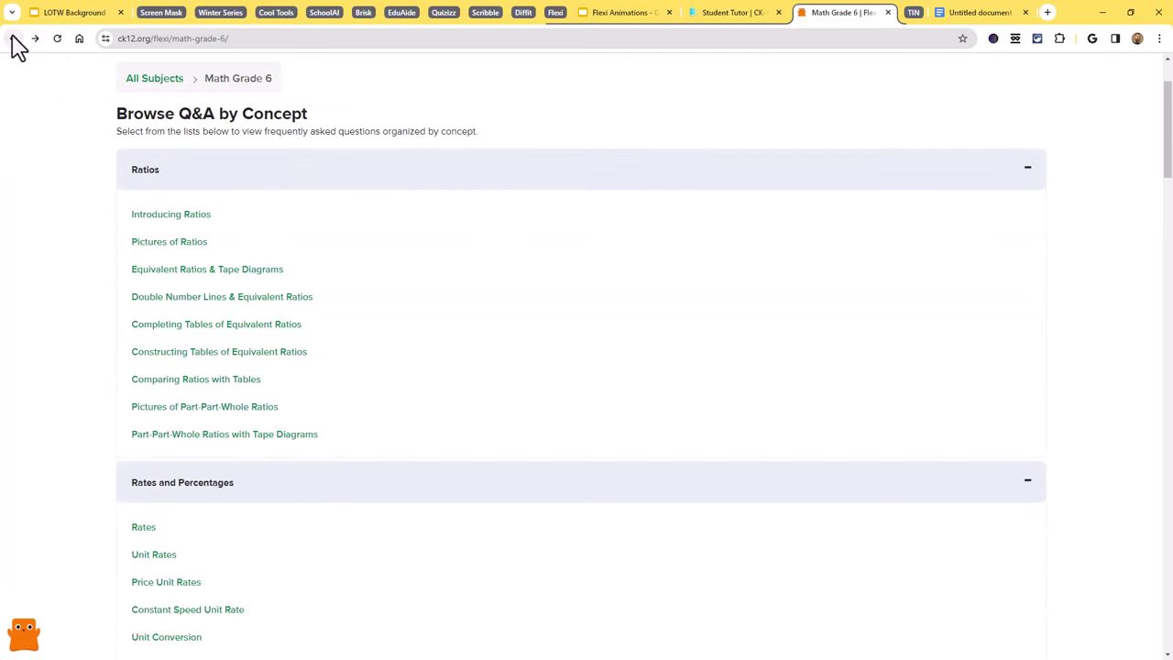
pyautogui.click(13, 39)
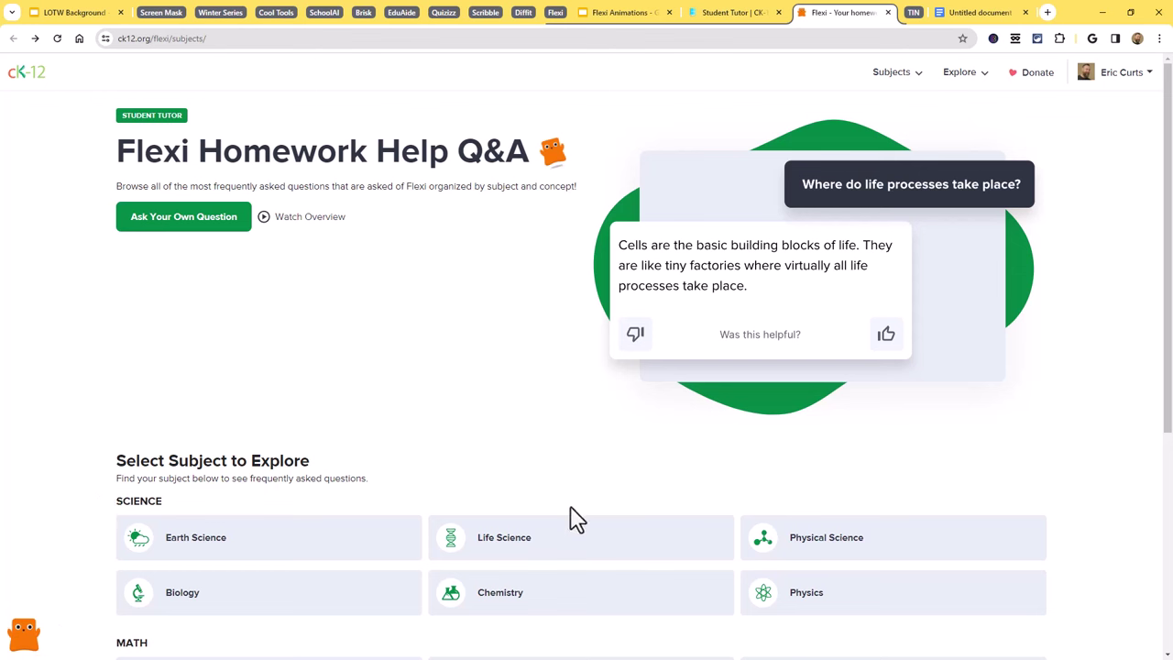
# Open the Flexi AI Tutor chat and ask "How do you add integers with different signs?"
pyautogui.click(24, 632)
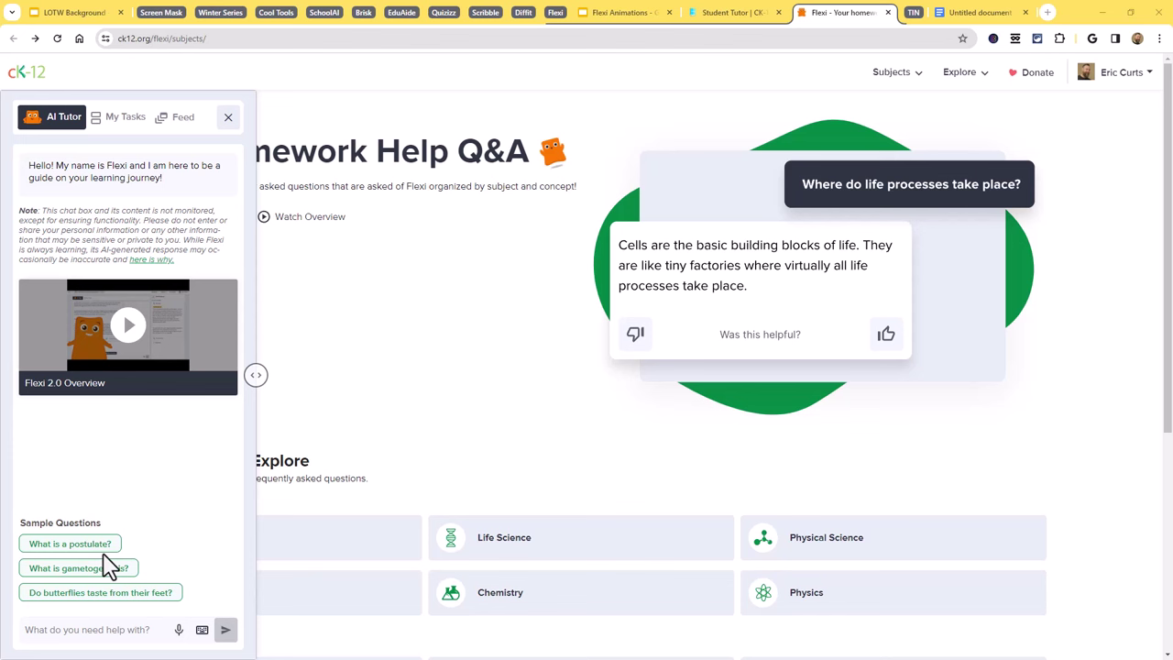
pyautogui.click(110, 631)
pyautogui.hotkey('ctrl', 'v')
pyautogui.moveTo(106, 626); pyautogui.dragTo(52, 630)
pyautogui.click(78, 631)
pyautogui.doubleClick(88, 630)
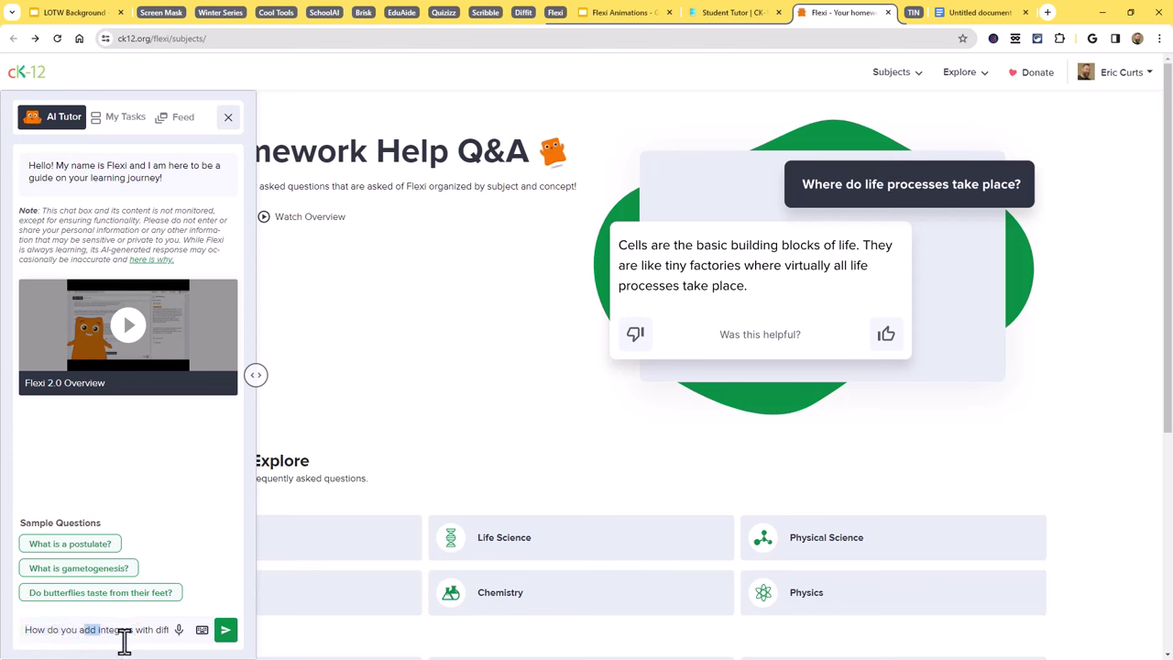
pyautogui.moveTo(123, 641); pyautogui.dragTo(183, 641)
pyautogui.click(86, 637)
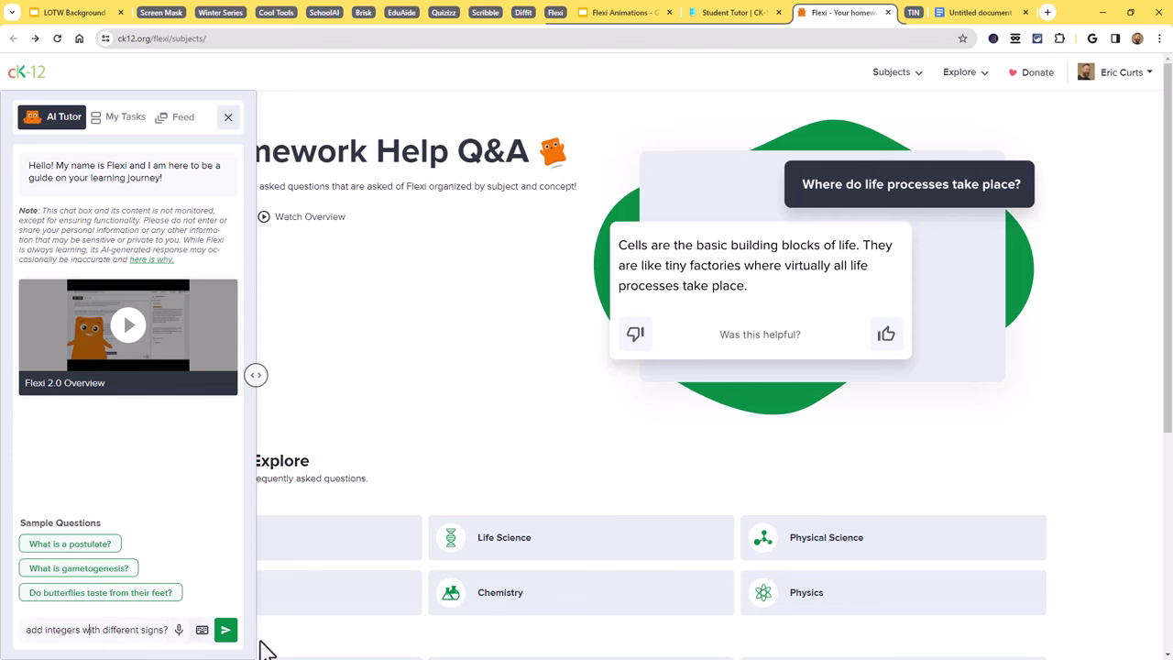
pyautogui.click(226, 631)
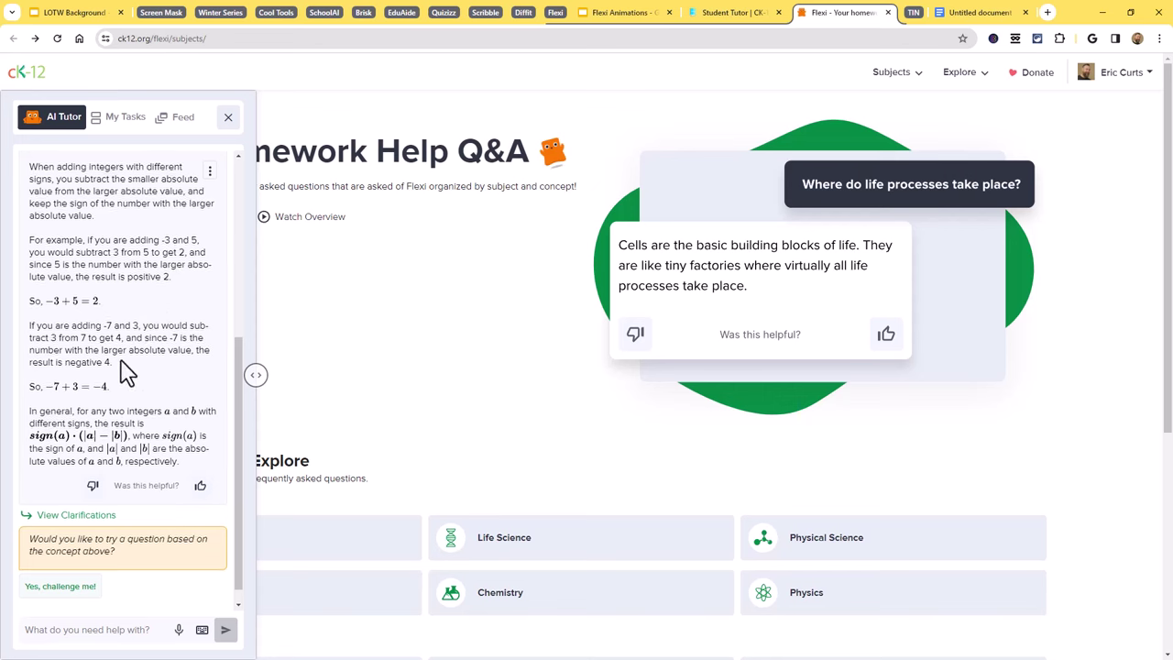
# Read through Flexi's explanation of adding integers with different signs and accept the challenge to try a practice question
pyautogui.scroll(2, 123, 371)
pyautogui.scroll(-2, 123, 367)
pyautogui.scroll(-1, 121, 365)
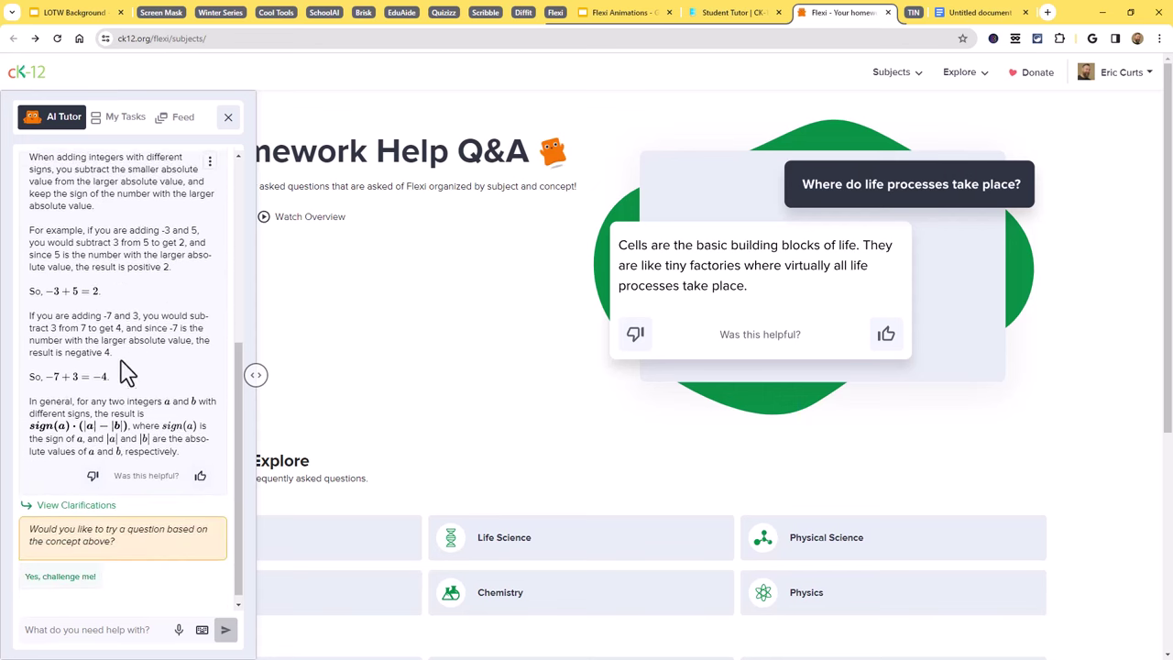
pyautogui.scroll(-2, 124, 374)
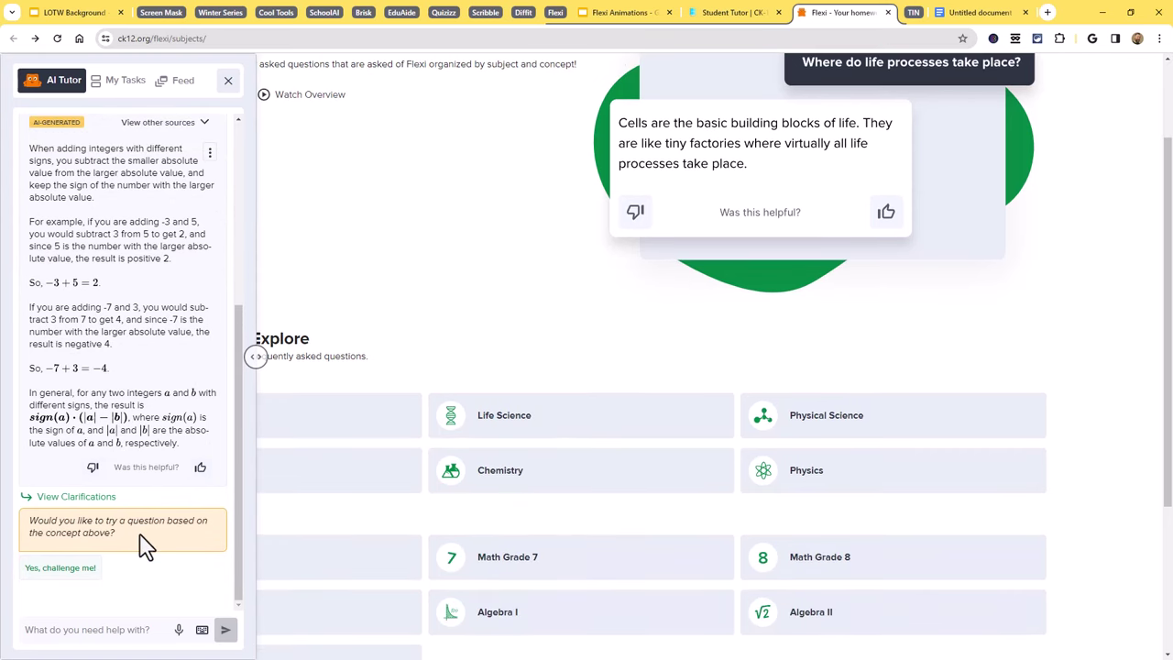
pyautogui.click(61, 569)
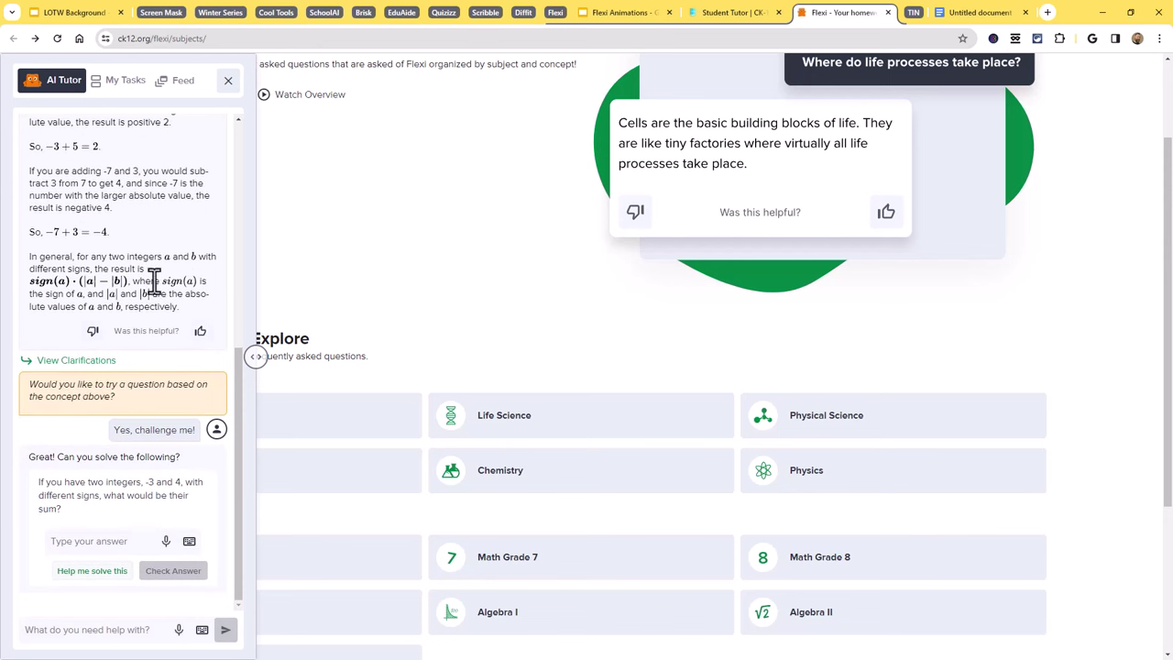
# Ask Flexi for help solving the practice question on the sum of -3 and 4, and view the first breakdown question
pyautogui.click(129, 547)
pyautogui.click(109, 571)
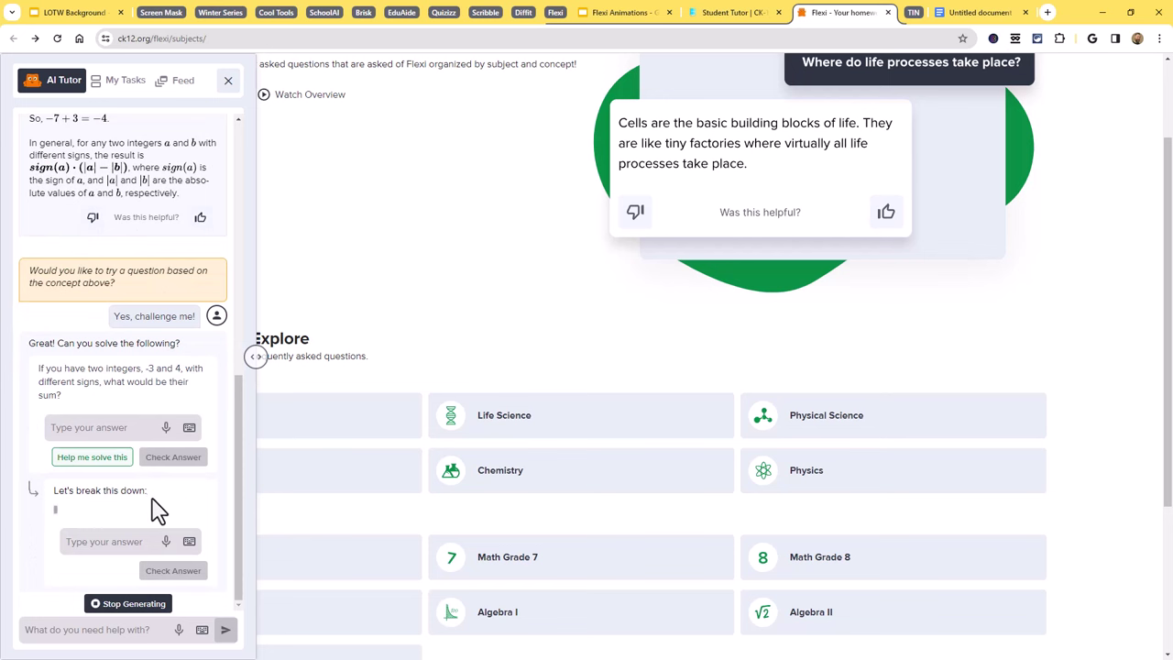
pyautogui.scroll(-2, 155, 510)
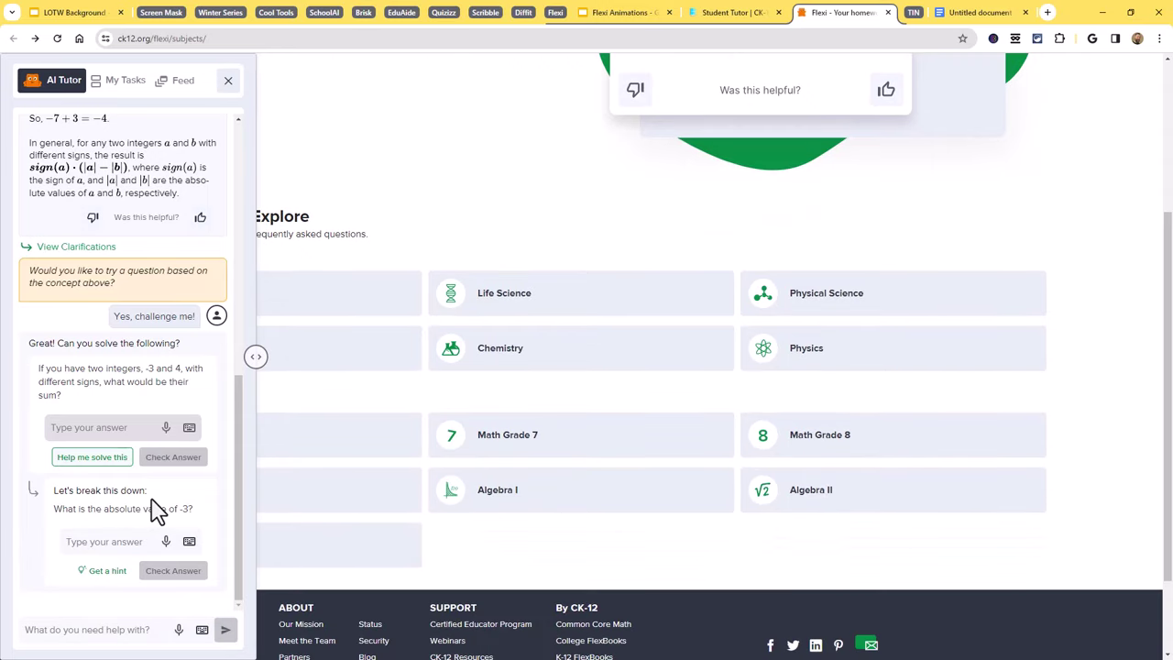
pyautogui.scroll(-2, 119, 509)
pyautogui.scroll(2, 112, 512)
pyautogui.scroll(-2, 108, 509)
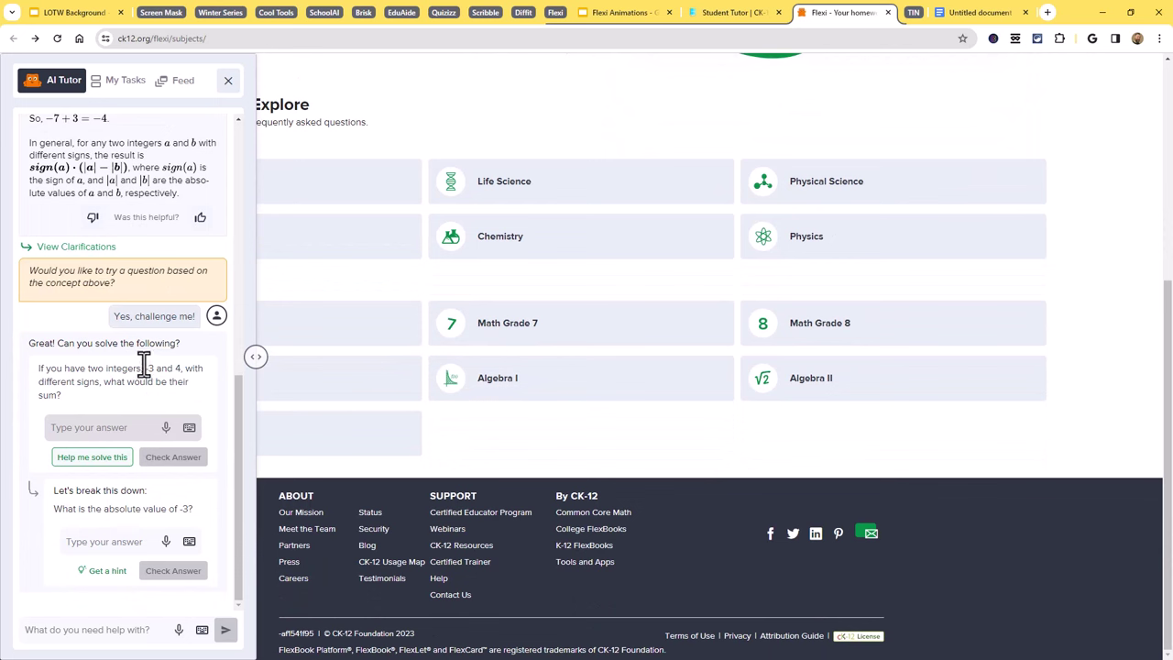
# Answer the breakdown questions with 3 for the absolute value of -3 and 4 for the absolute value of 4, checking each
pyautogui.click(131, 539)
pyautogui.write('3')
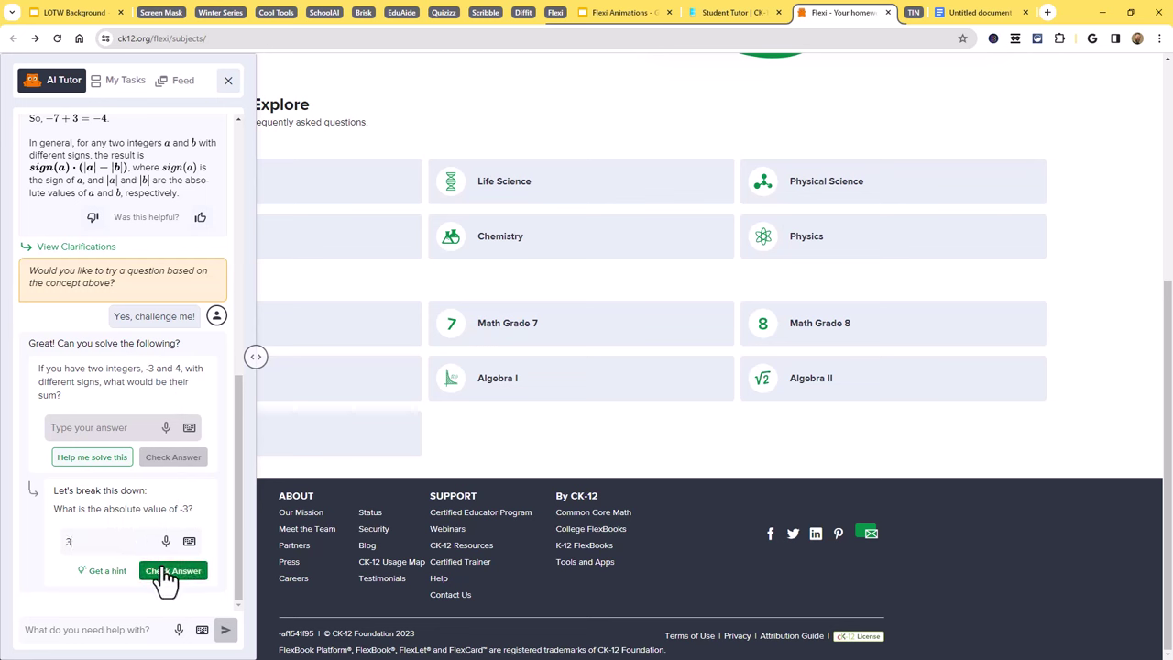
pyautogui.click(170, 569)
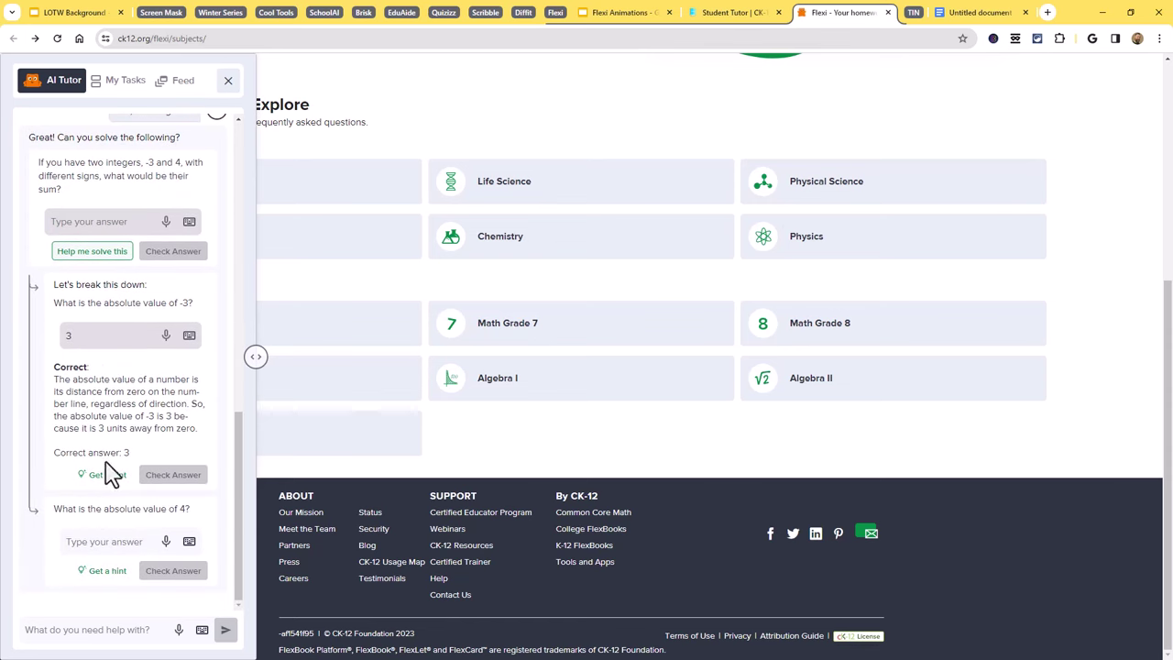
pyautogui.click(108, 541)
pyautogui.write('4')
pyautogui.click(162, 572)
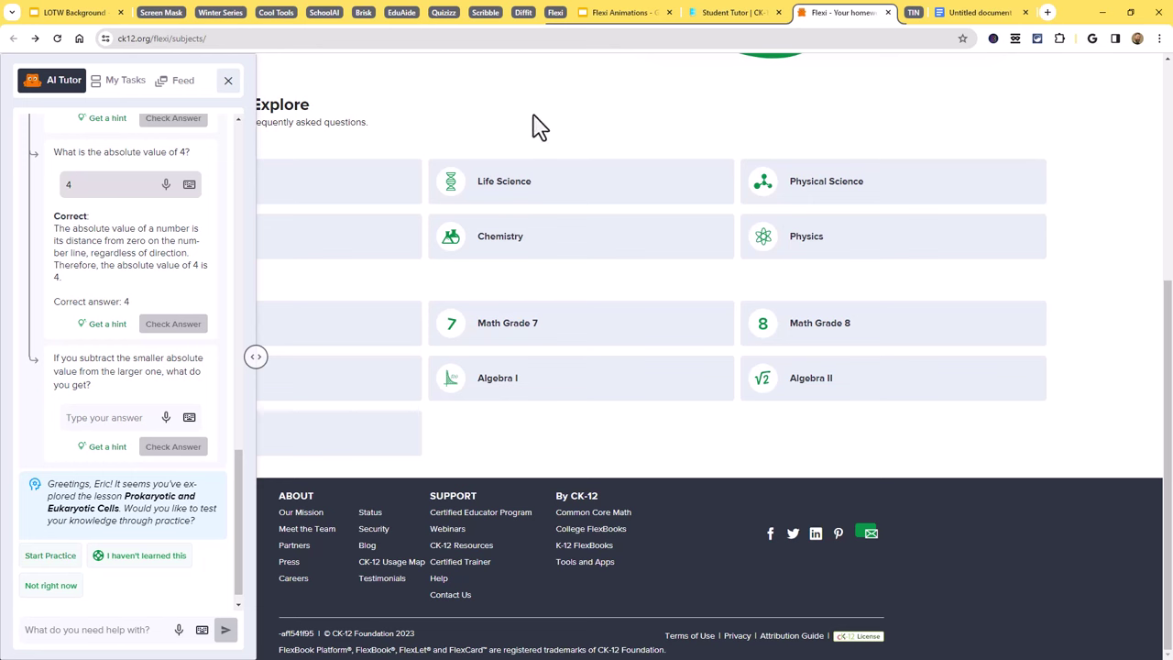
# Close the Flexi AI Tutor chat and collapse the Flexi page group
pyautogui.click(228, 80)
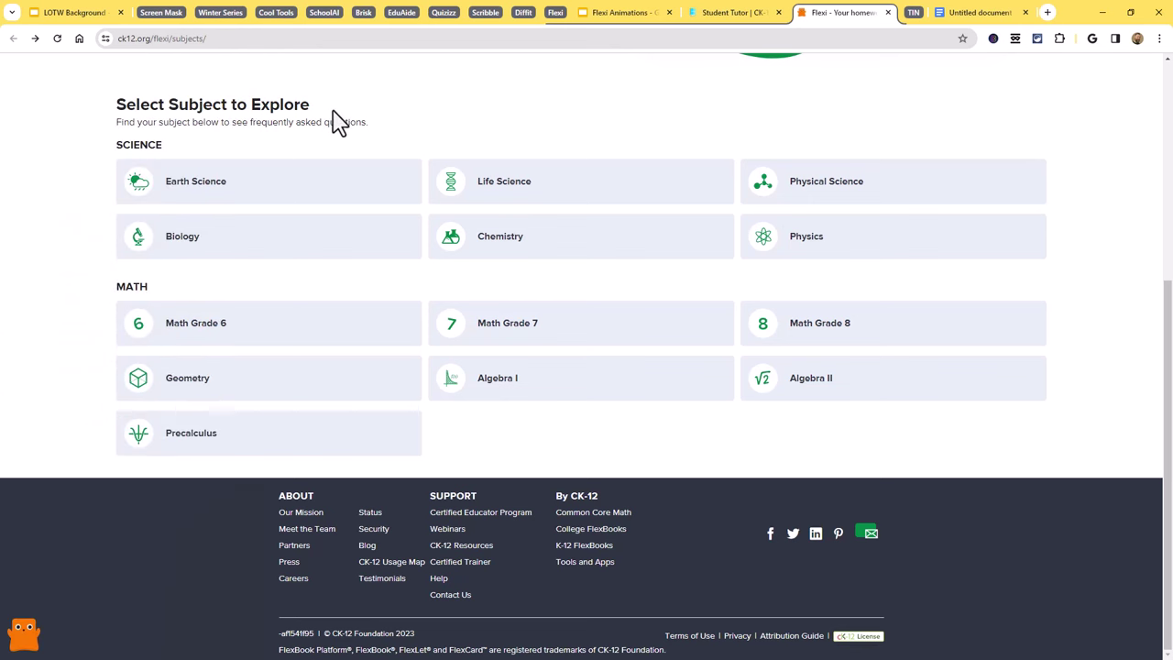
pyautogui.click(556, 17)
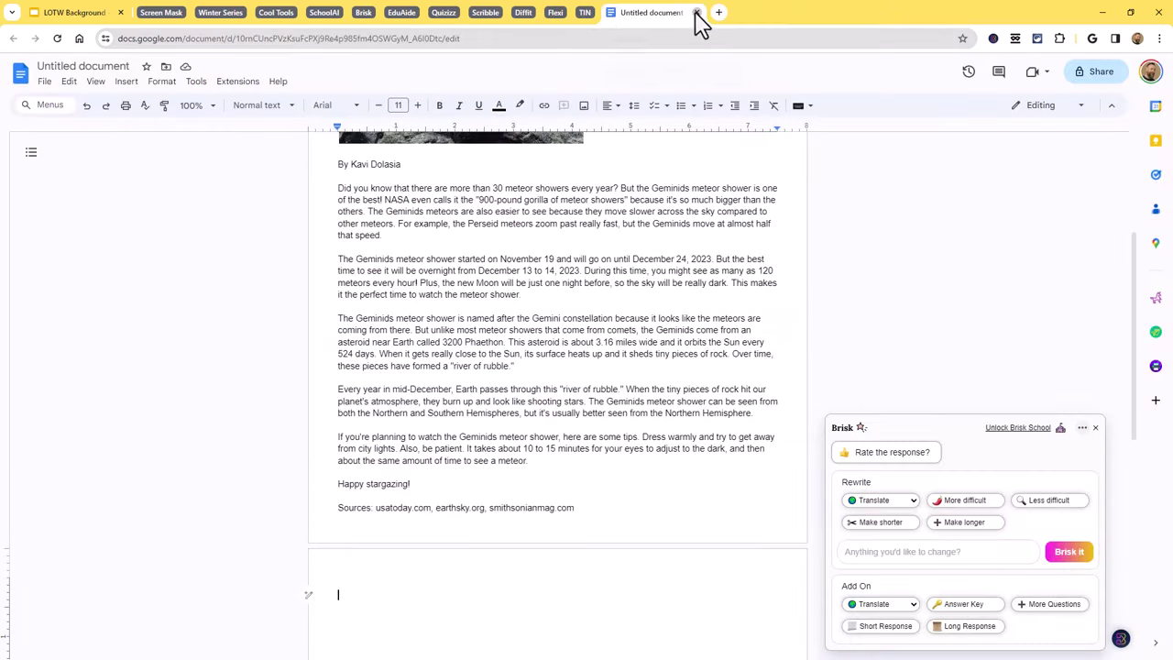